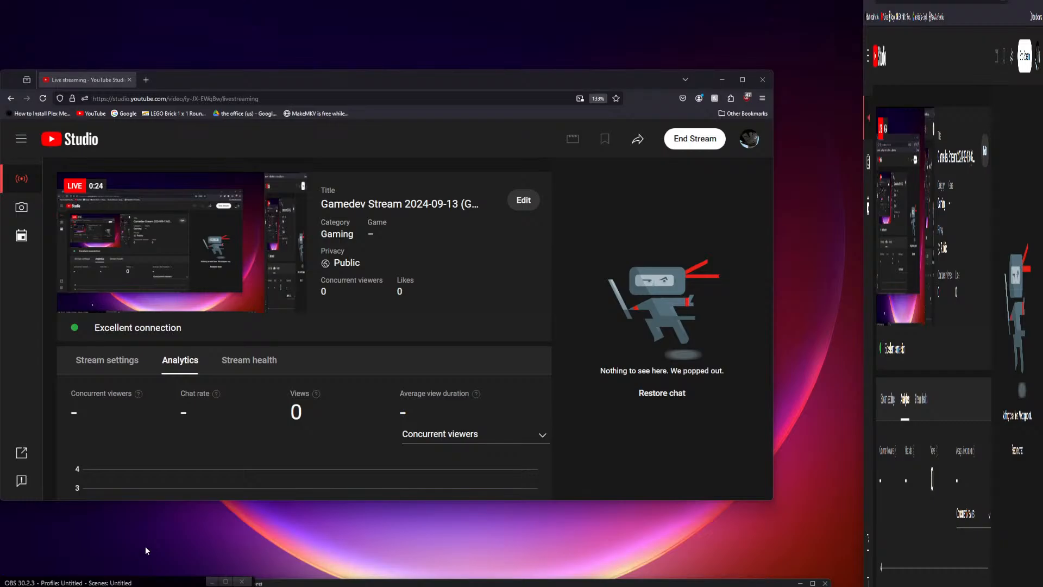
Step: Open File Explorer and go to the Desktop folder
key("super")
key("super")
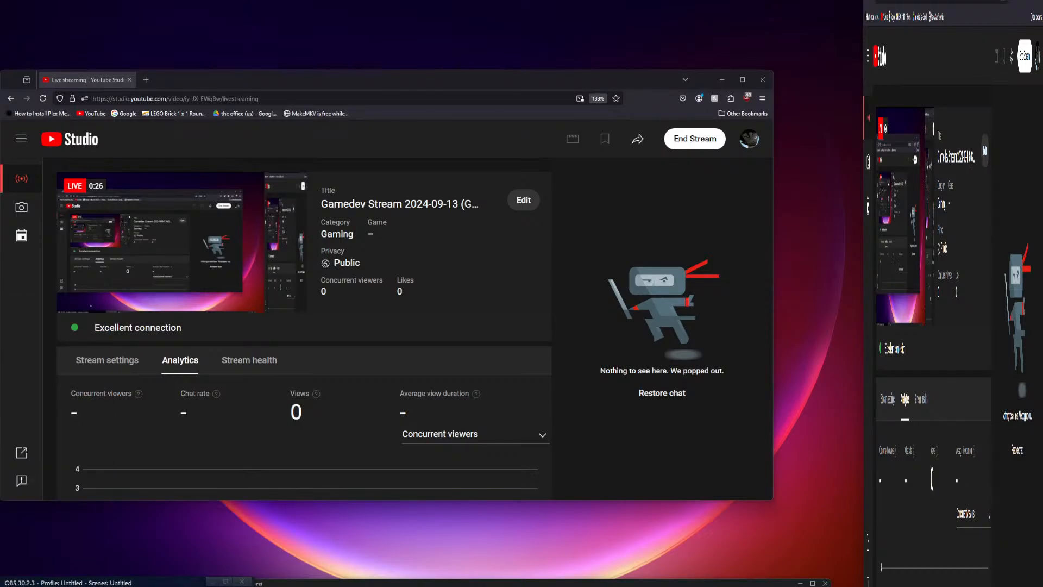
key("super+e")
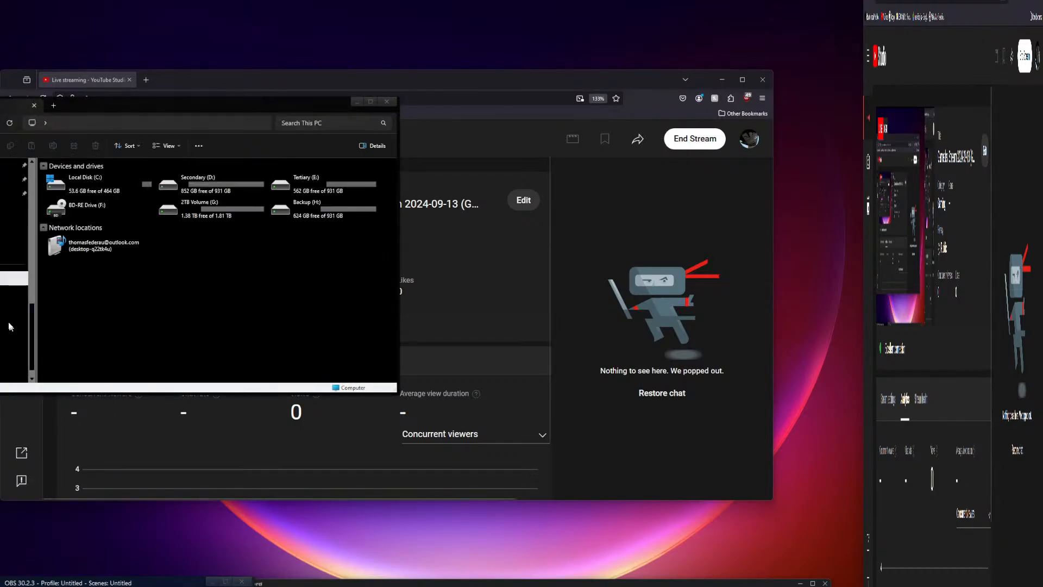
scroll(14, 270, "up", 10)
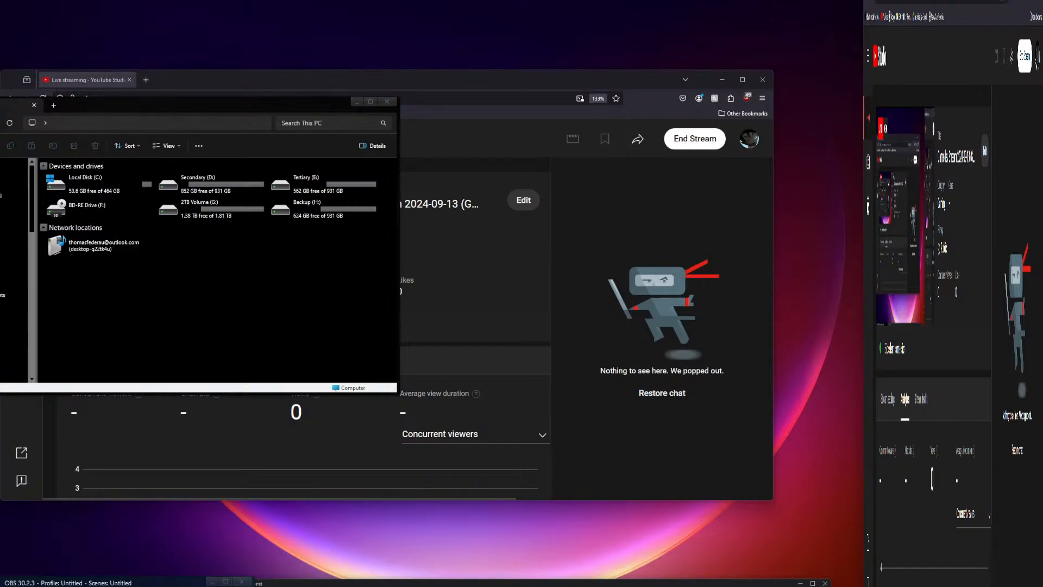
scroll(14, 269, "down", 5)
left_click(14, 222)
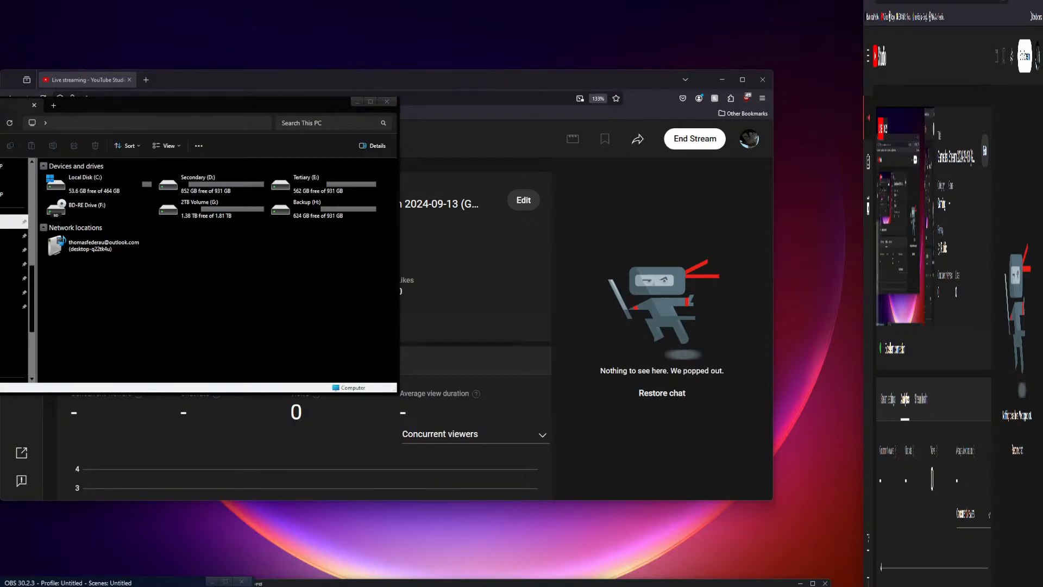
scroll(161, 291, "down", 6)
scroll(161, 293, "up", 6)
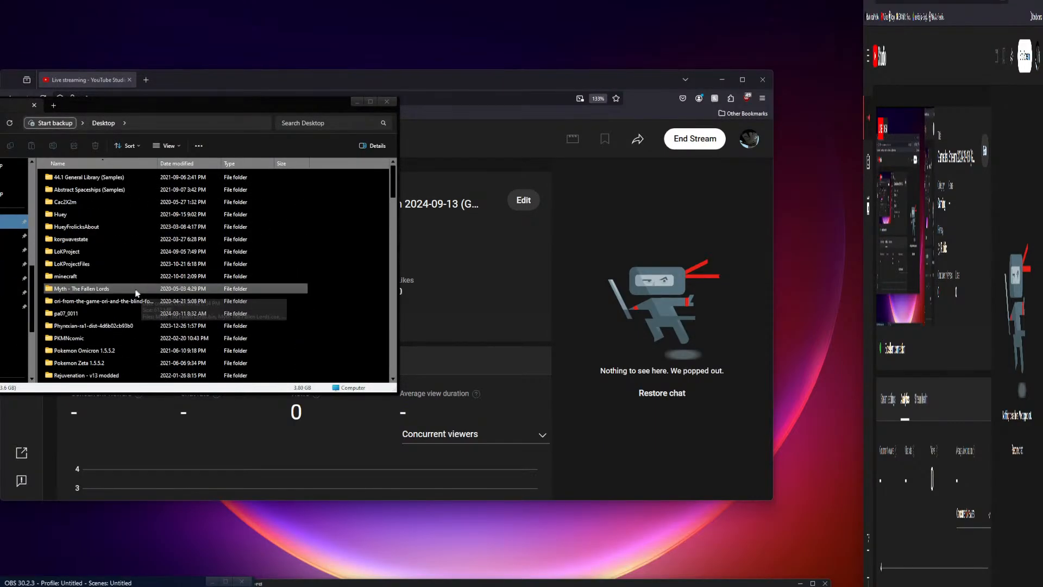
Step: Copy the LoKProject folder onto the Desktop as 'LoKProject - Copy', then close Explorer
right_click(74, 251)
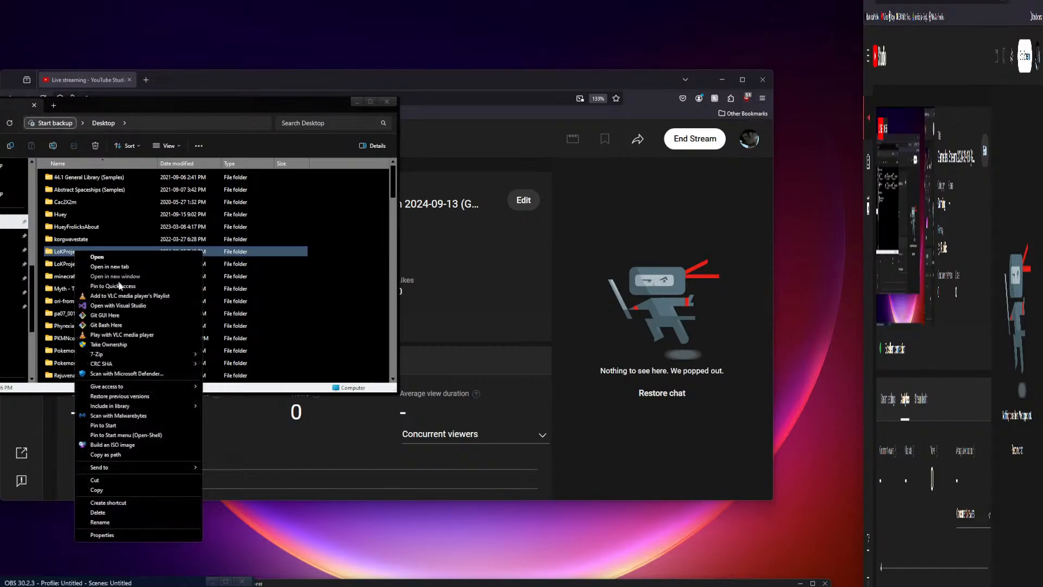
left_click(107, 490)
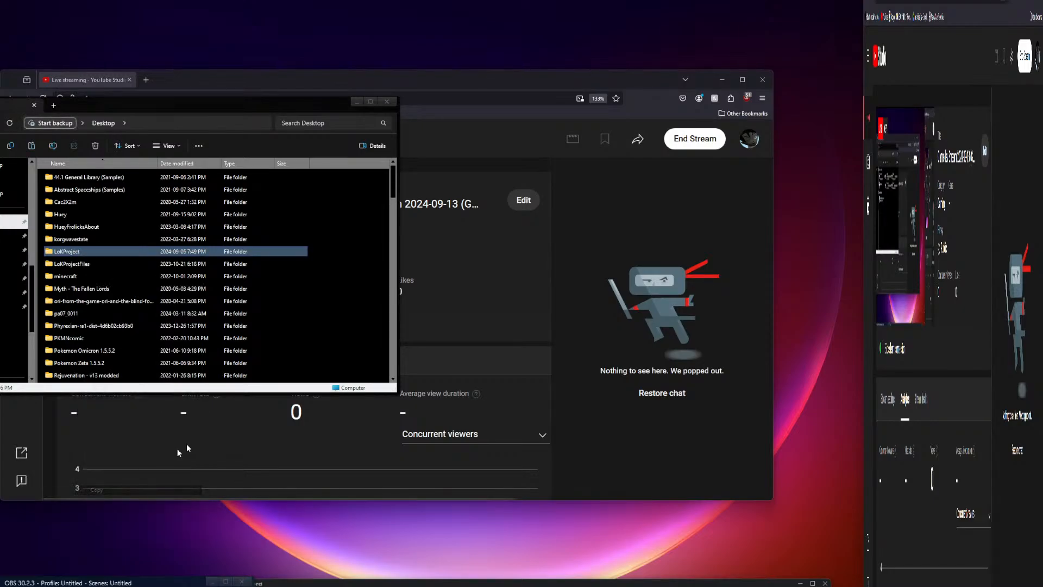
right_click(367, 266)
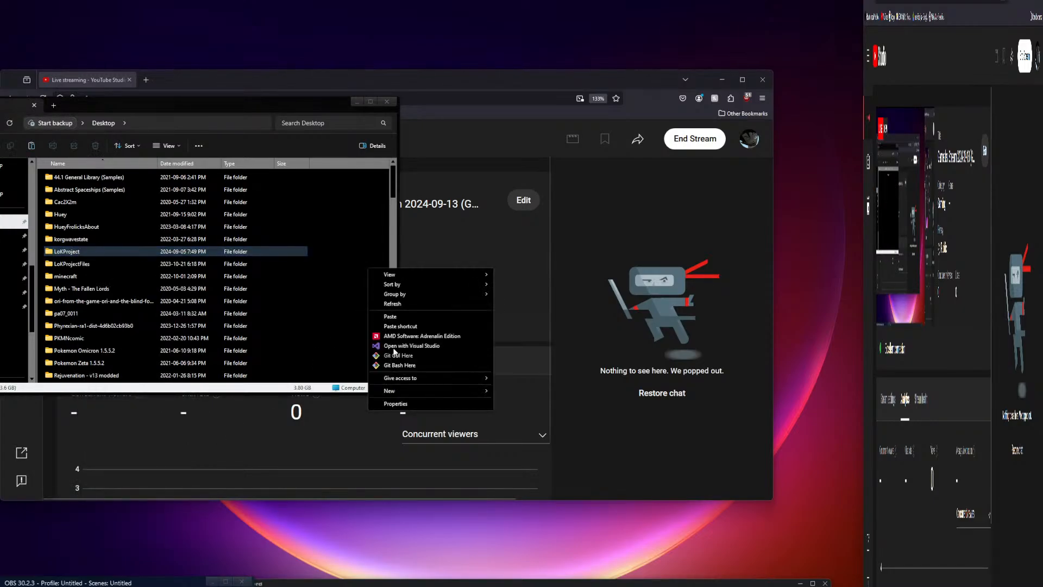
left_click(390, 316)
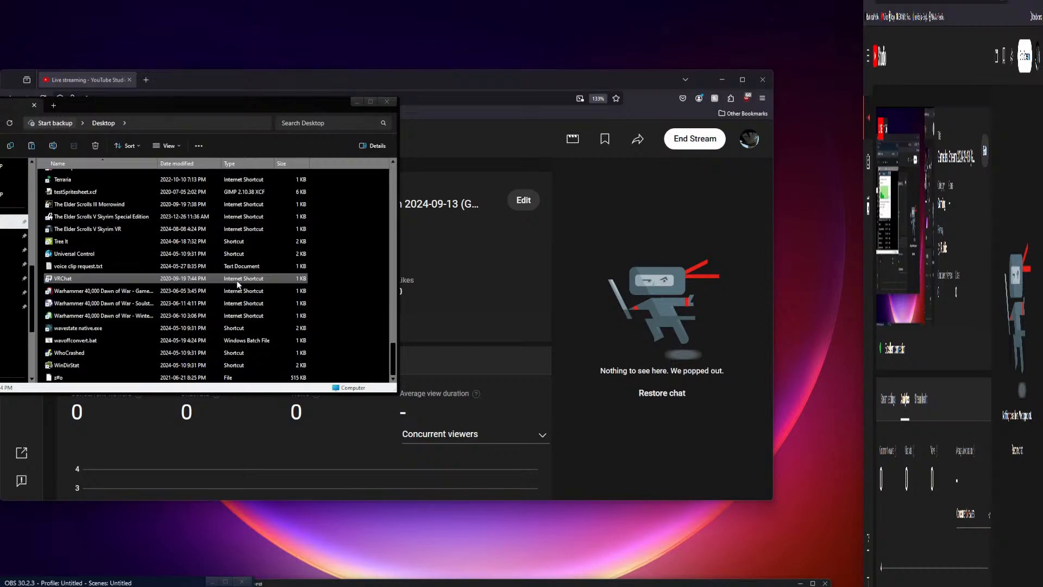
left_click(385, 102)
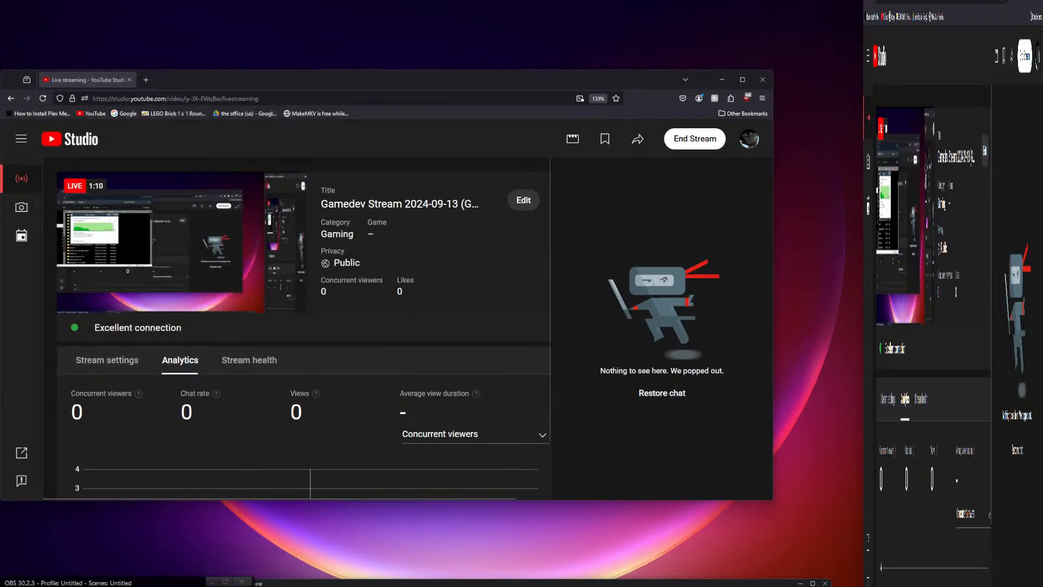
Step: Launch Chrome from the Start menu and search Google for 'godot 3.6'
key("super")
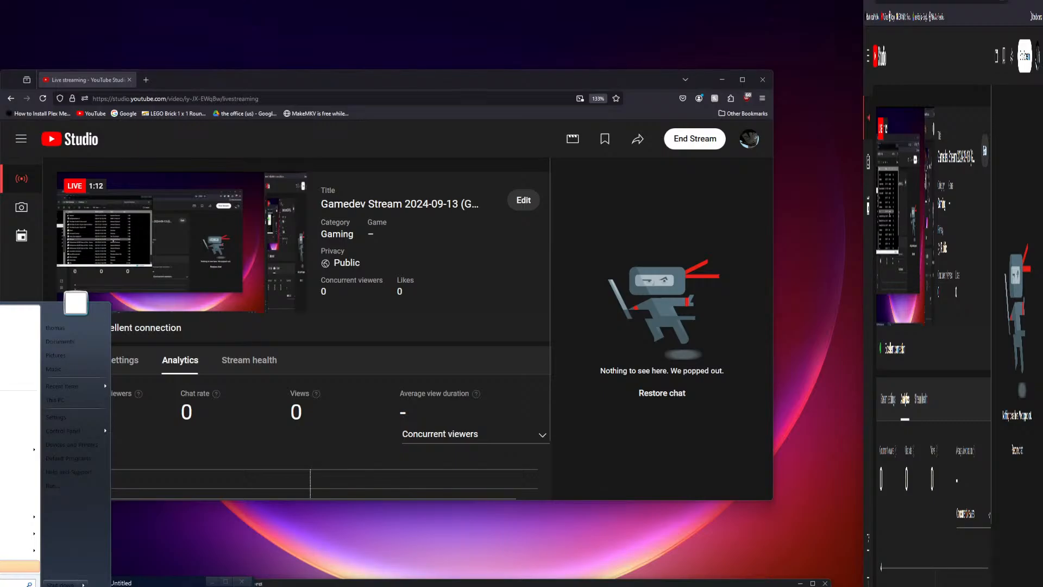
type("u")
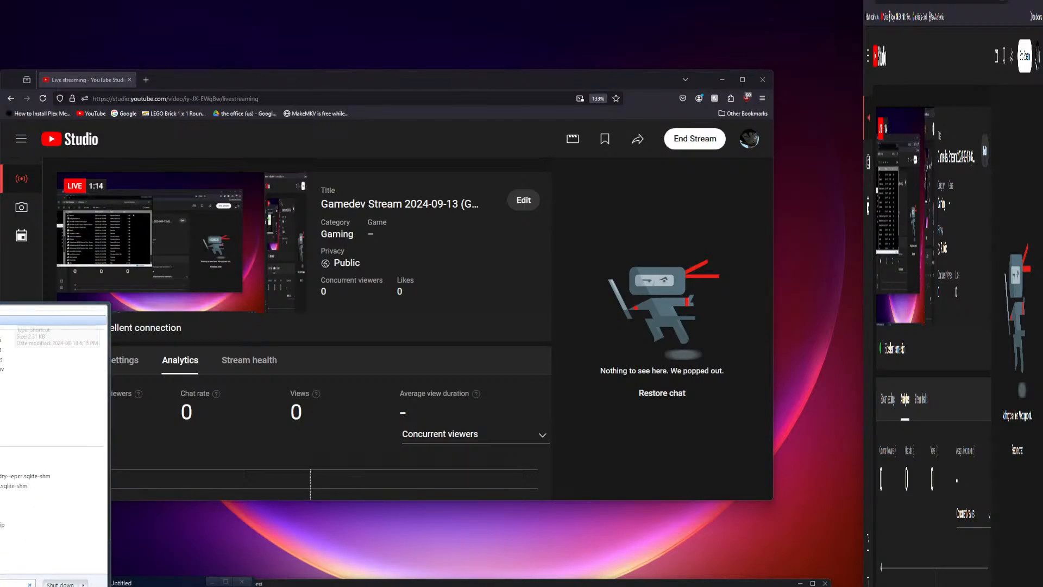
left_click(3, 464)
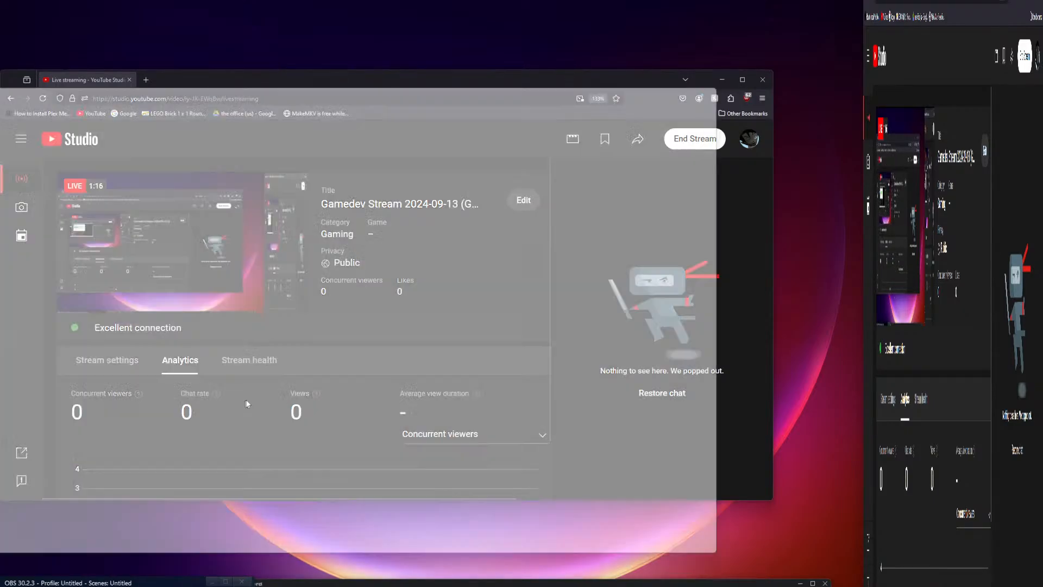
type("godot 3.6")
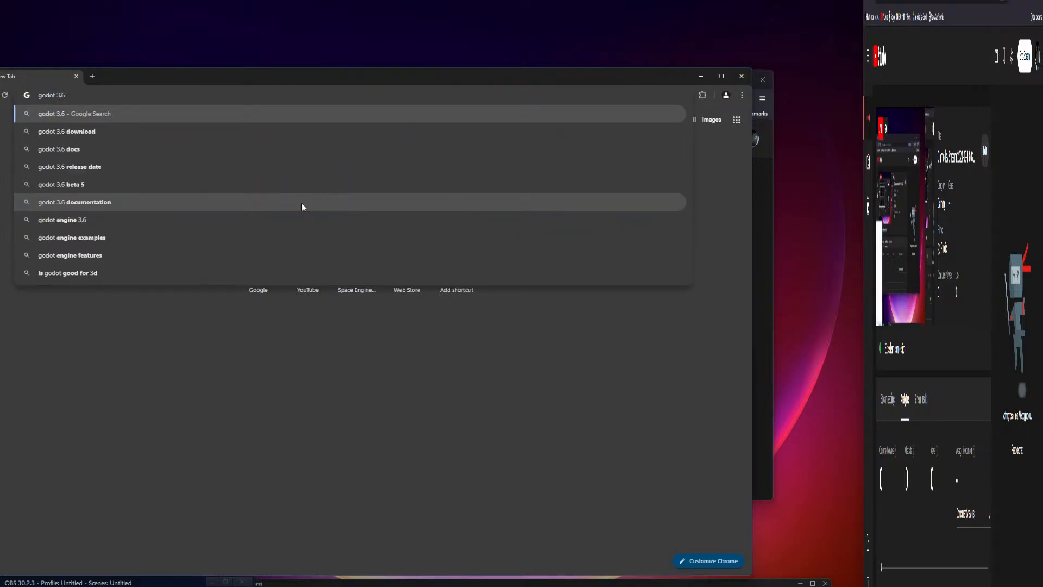
key("Return")
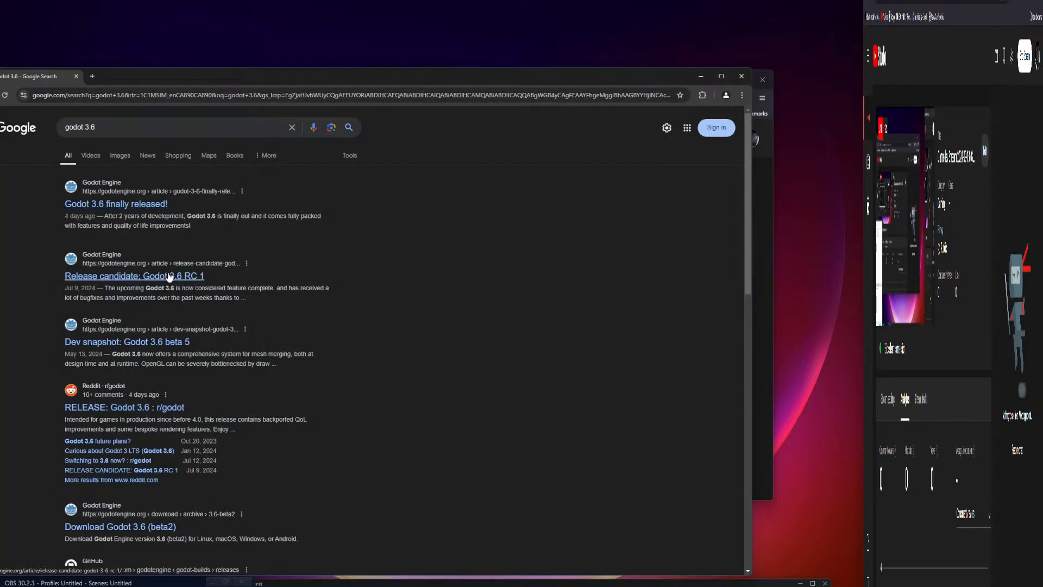
Step: Download Godot_v3.6-stable_mono_win64.zip, the Godot 3.6 .NET build, via the release article
left_click(139, 204)
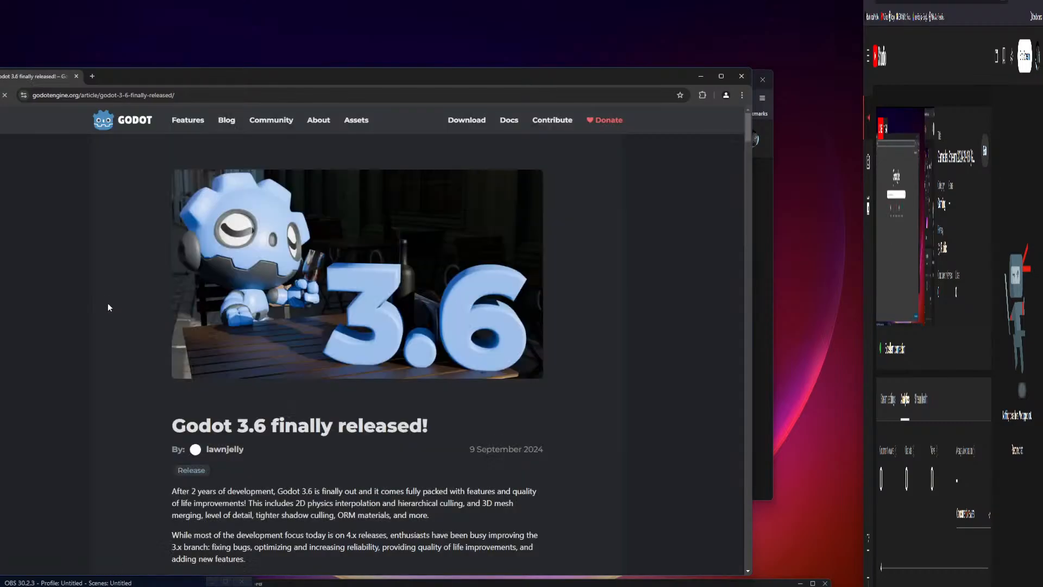
left_click(468, 117)
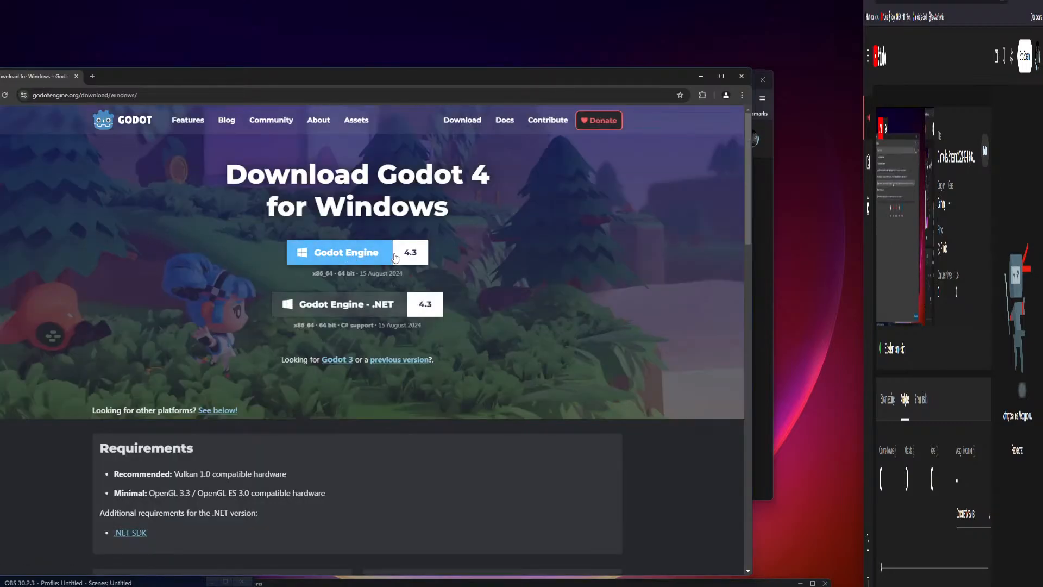
left_click(348, 361)
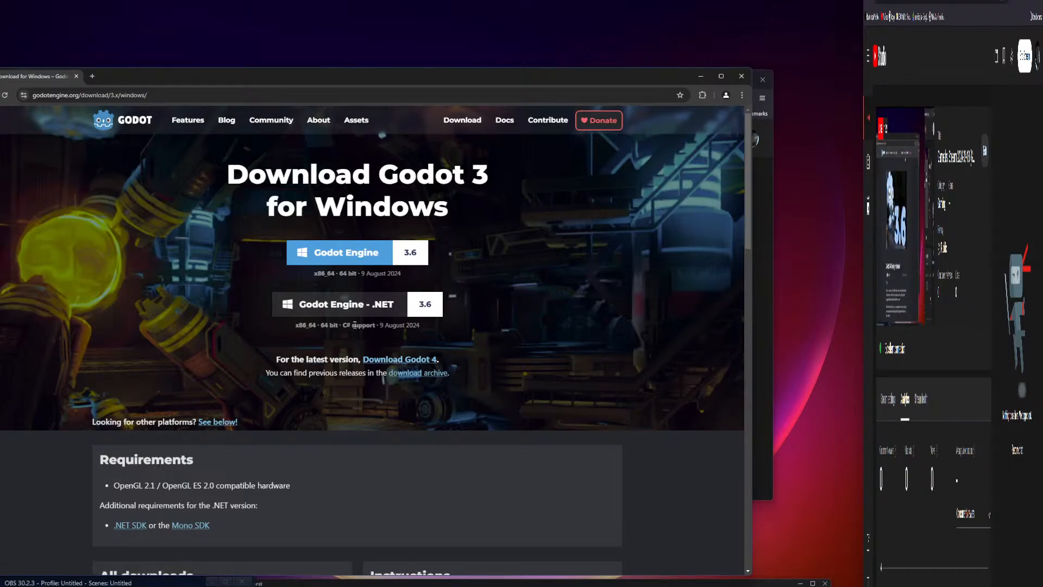
left_click(426, 305)
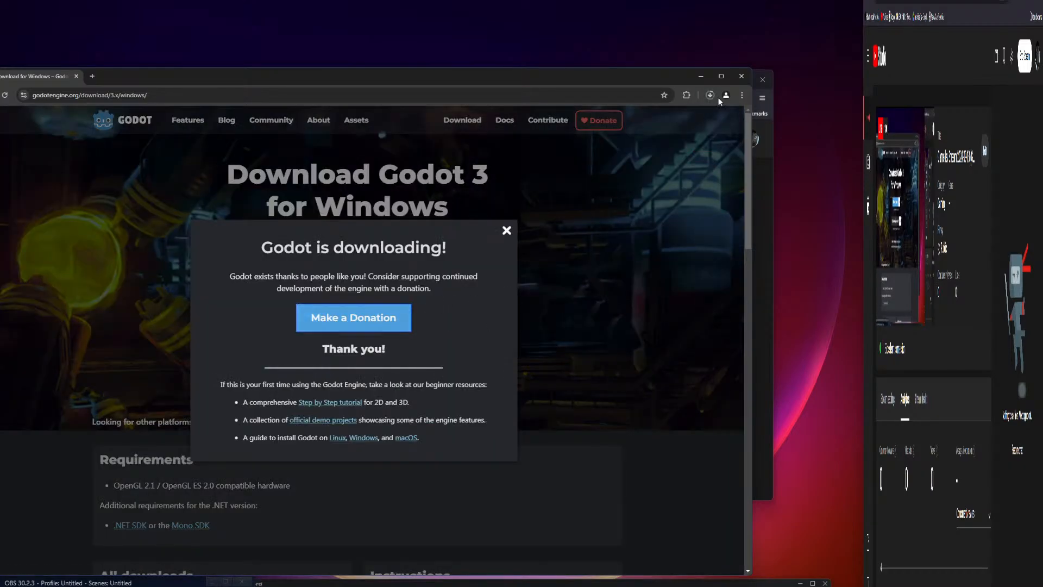
left_click(506, 229)
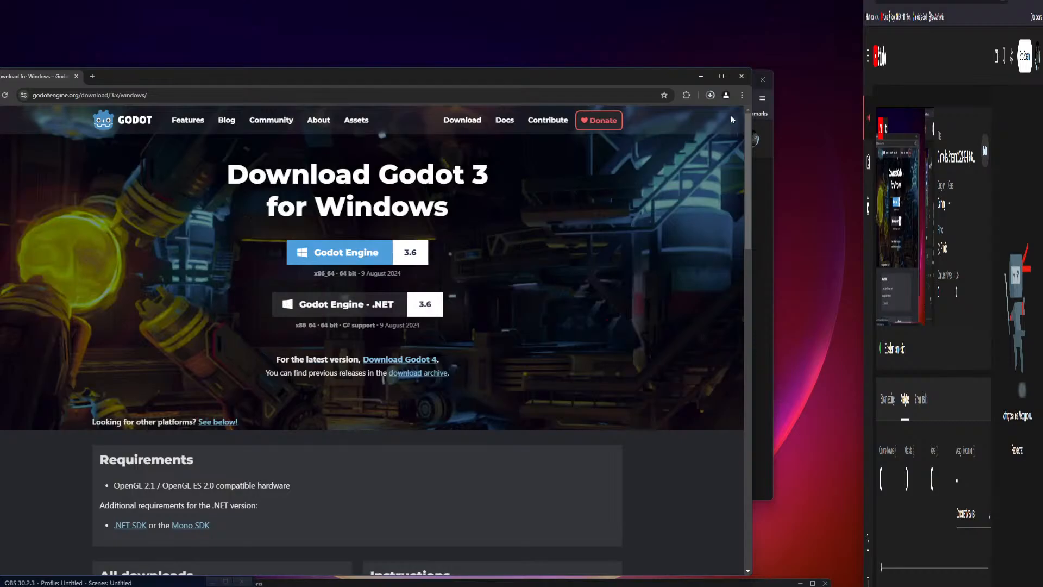
left_click(714, 95)
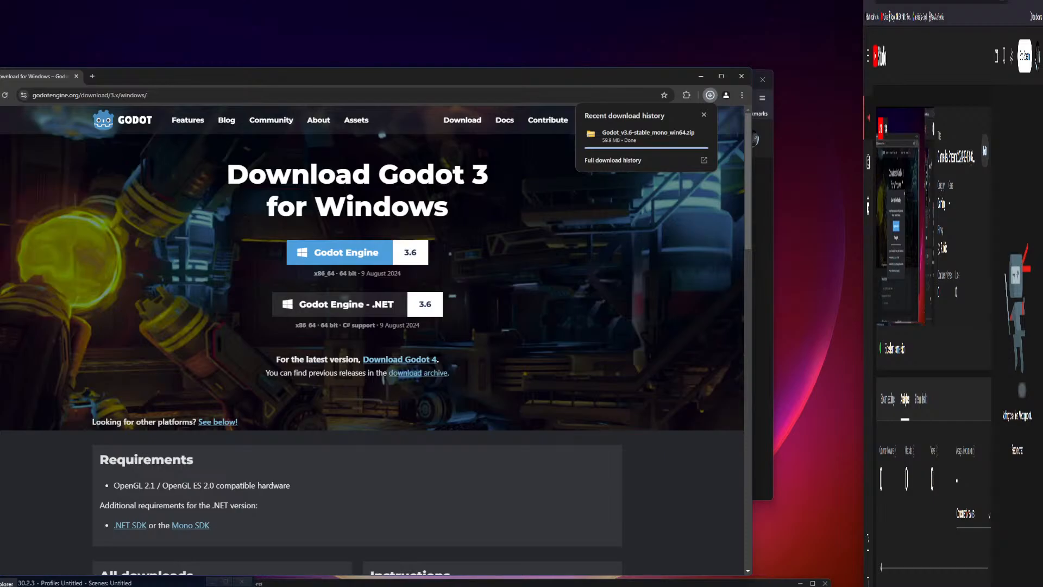
left_click(1, 585)
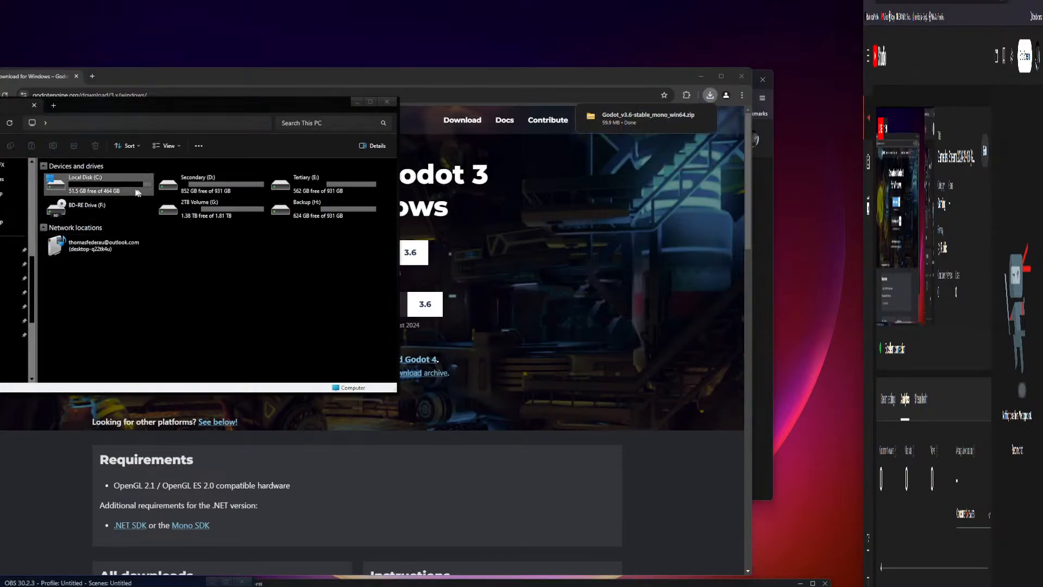
Step: Browse to C:\Program Files and check the existing Godot_v3.5.3-stable_mono_win64 folder
double_click(125, 185)
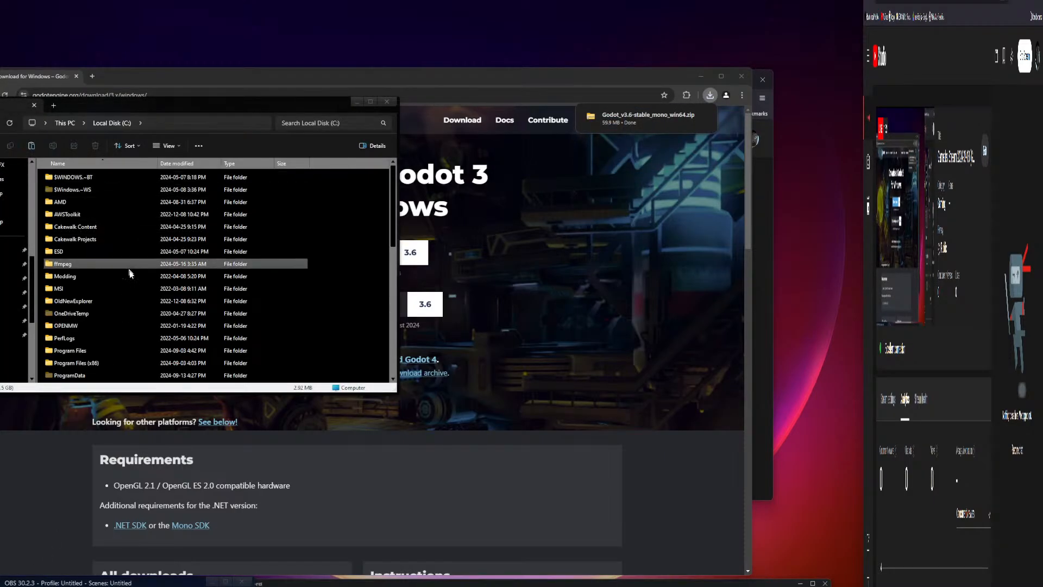
scroll(108, 294, "down", 3)
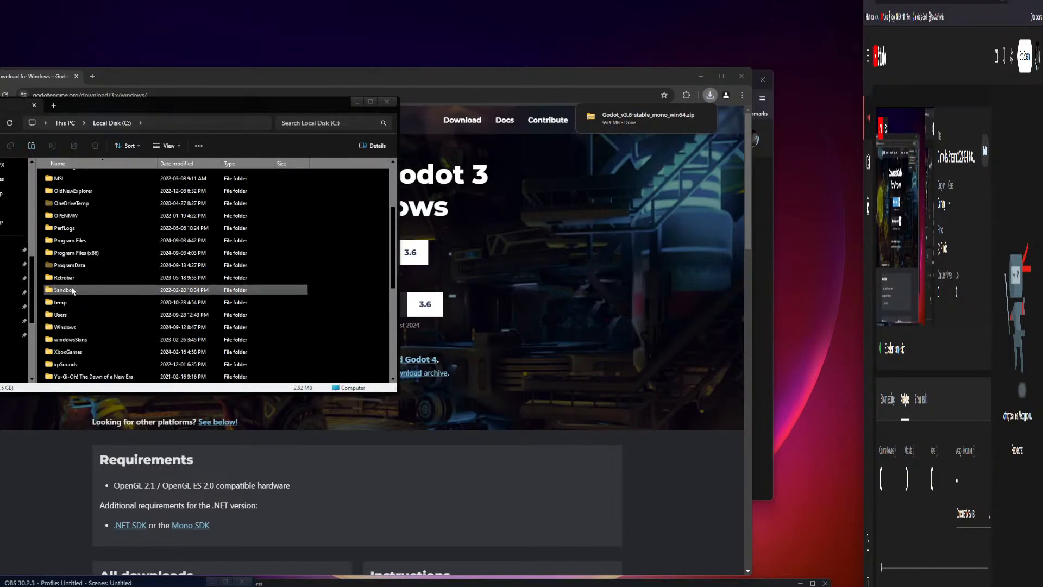
double_click(79, 240)
scroll(87, 281, "down", 2)
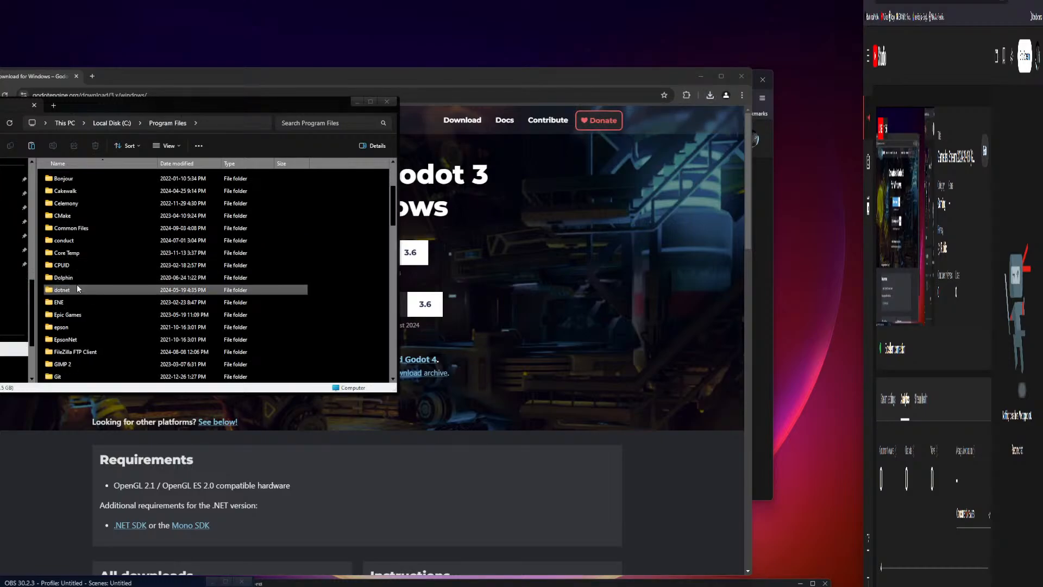
scroll(81, 315, "down", 1)
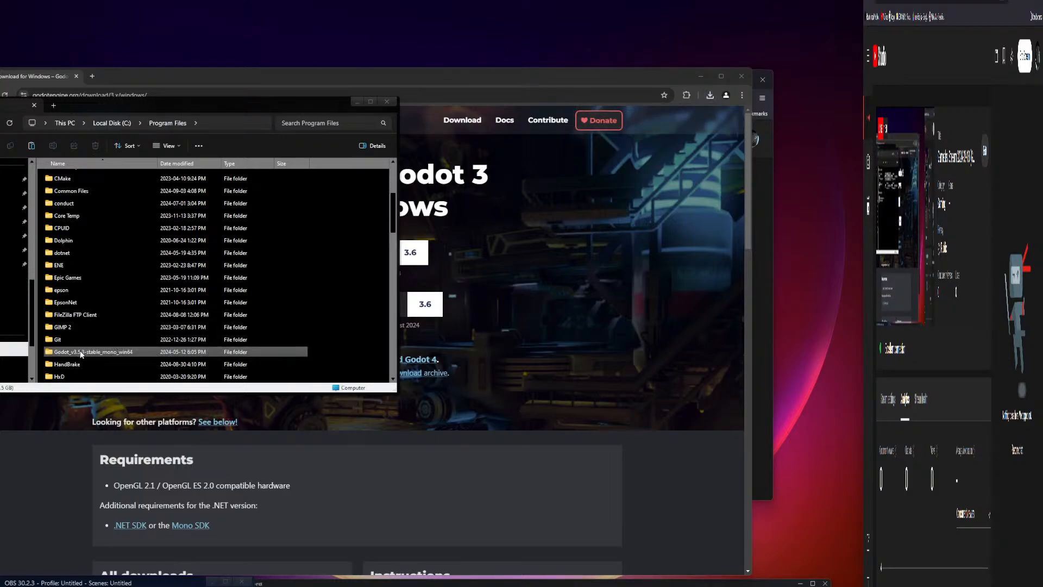
double_click(103, 352)
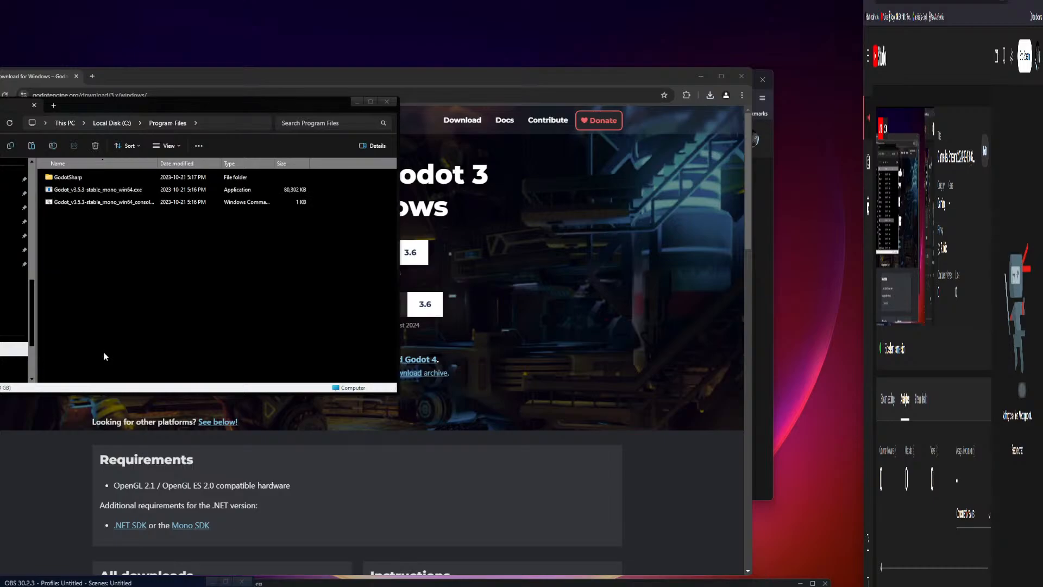
left_click(87, 123)
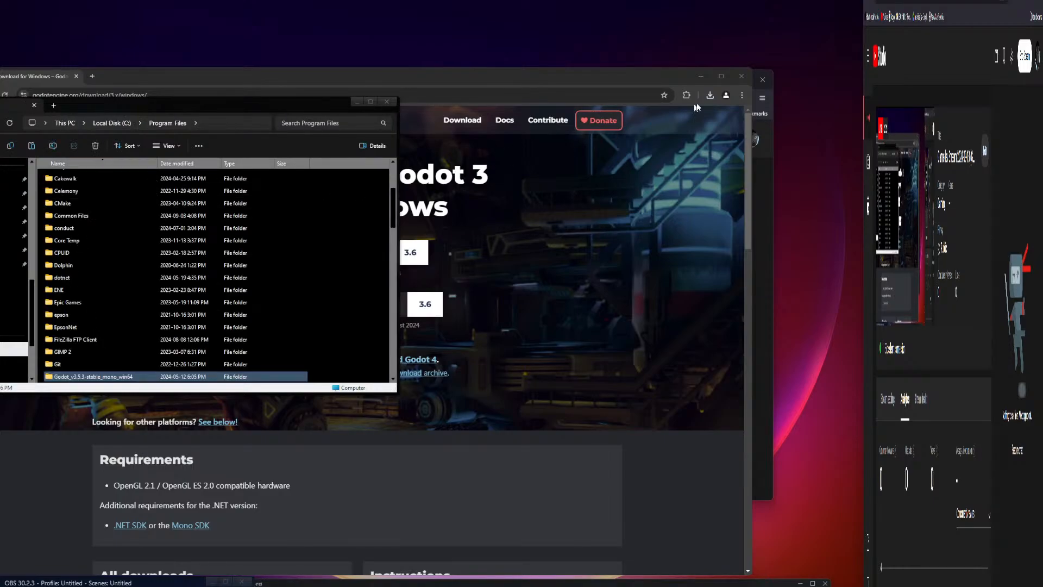
Step: Open the downloaded Godot 3.6 mono zip from Chrome's downloads and move its window right
left_click(709, 95)
left_click(642, 134)
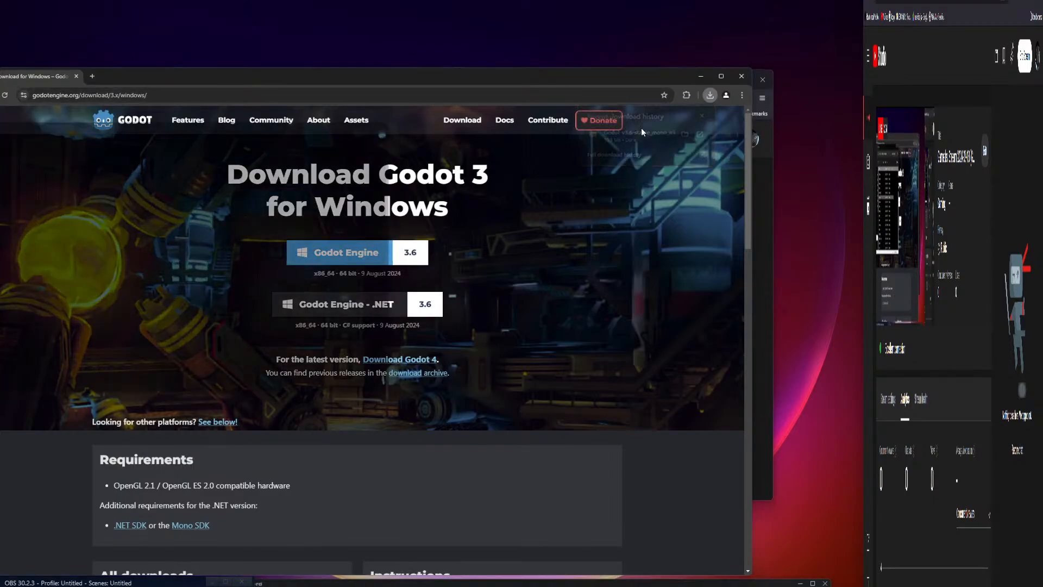
left_click_drag(230, 117, 568, 107)
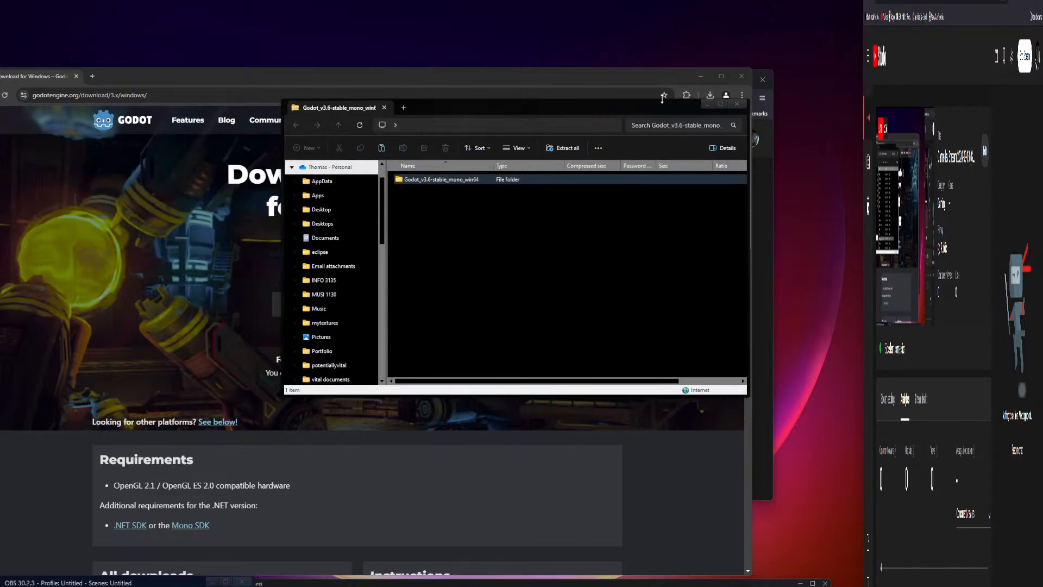
Step: Copy the Godot_v3.6-stable_mono_win64 folder from the zip into Program Files, granting admin permission
left_click(699, 78)
scroll(162, 272, "down", 1)
left_click_drag(437, 179, 58, 348)
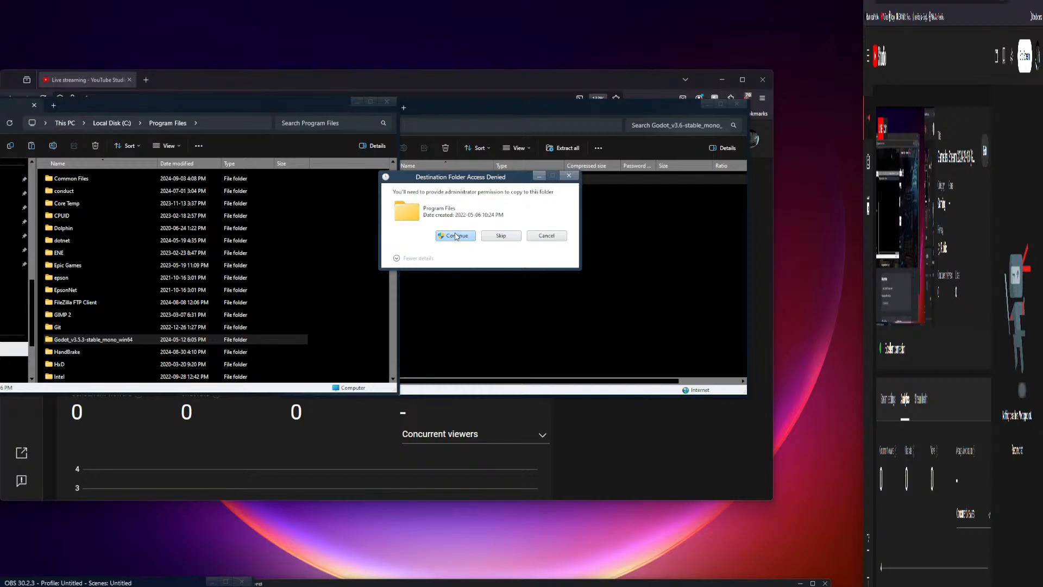
left_click(452, 237)
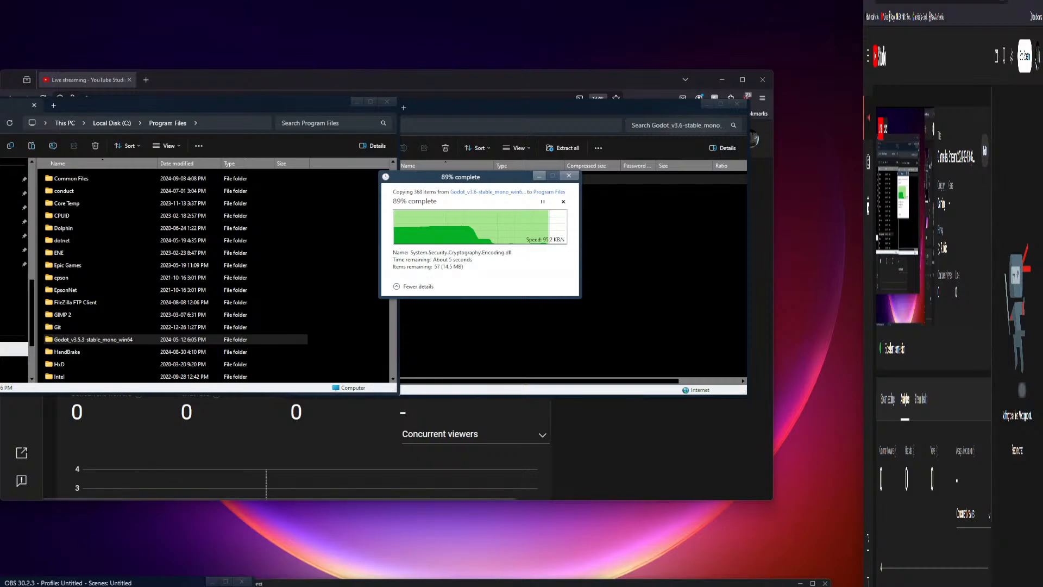
Step: Inspect a Start menu entry's options, then dismiss the Start menu
key("super")
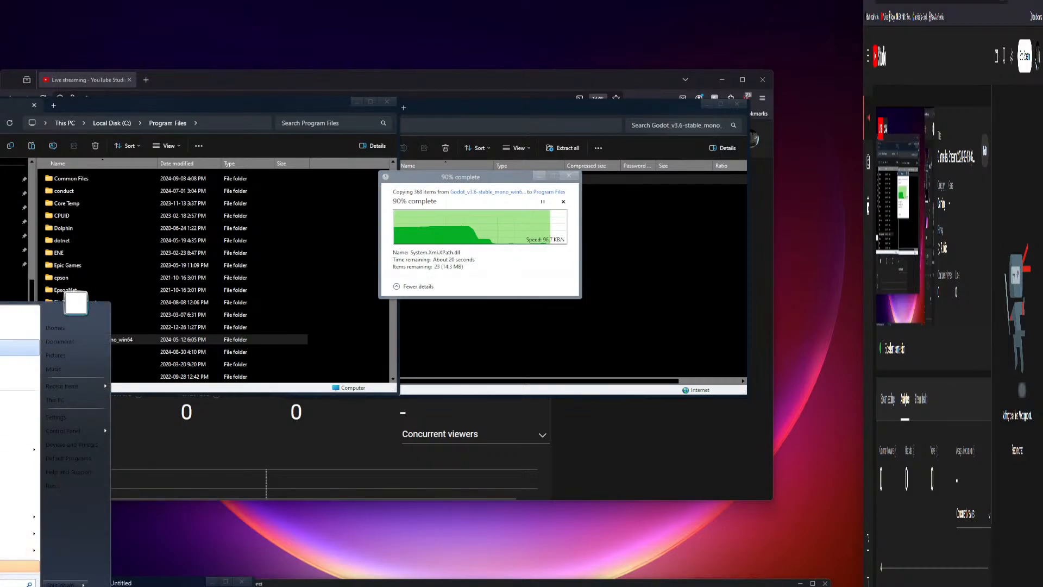
right_click(6, 345)
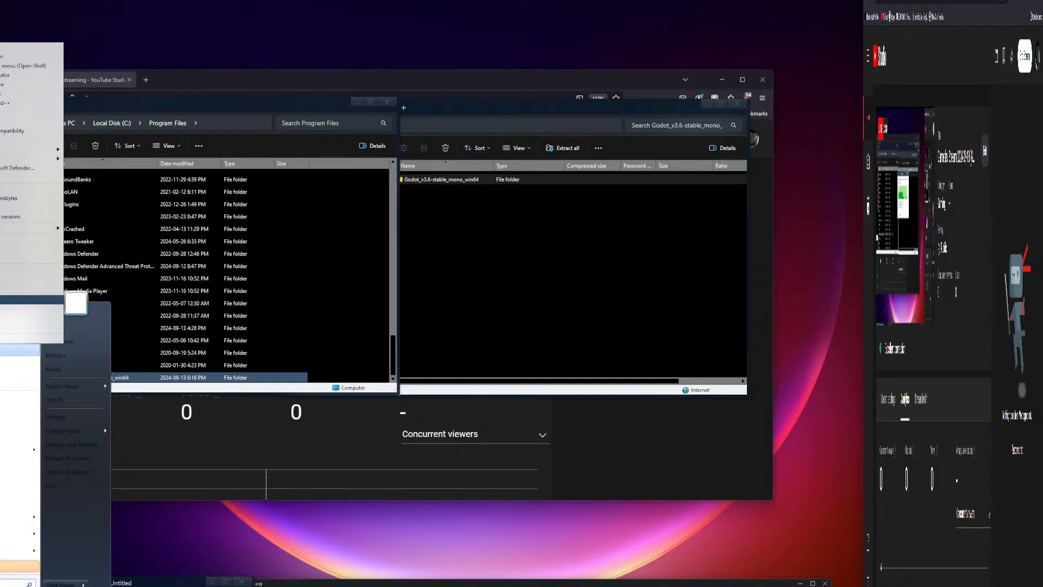
key("Escape")
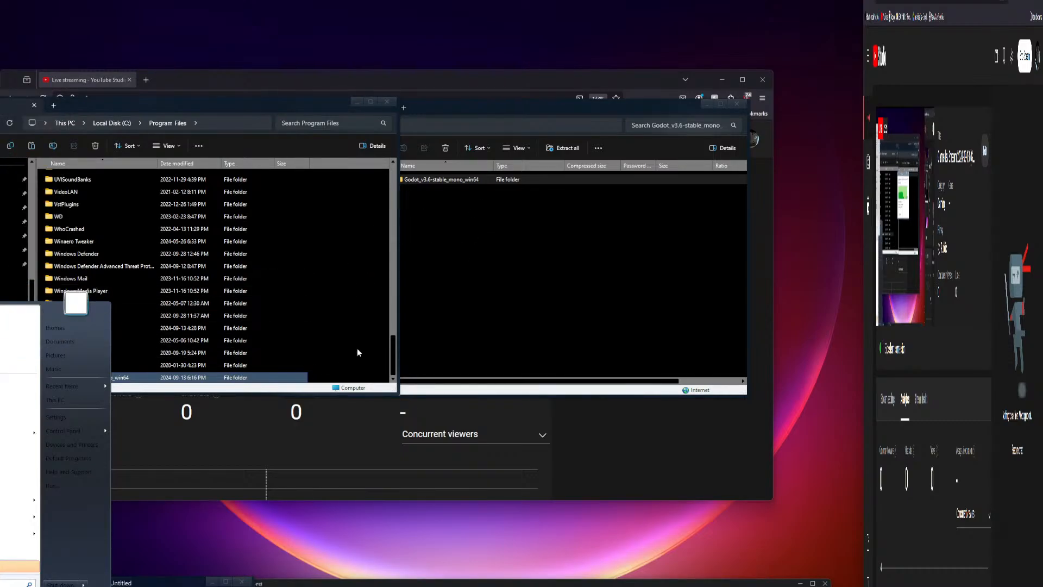
key("Escape")
Step: Create a desktop shortcut for the Godot 3.6 application
double_click(130, 377)
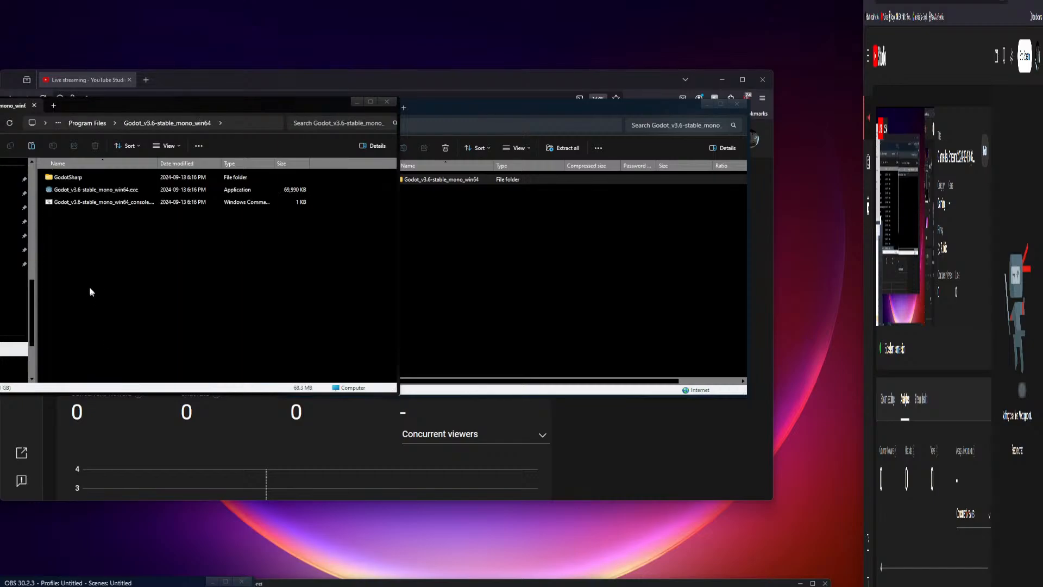
left_click(81, 190)
right_click(84, 189)
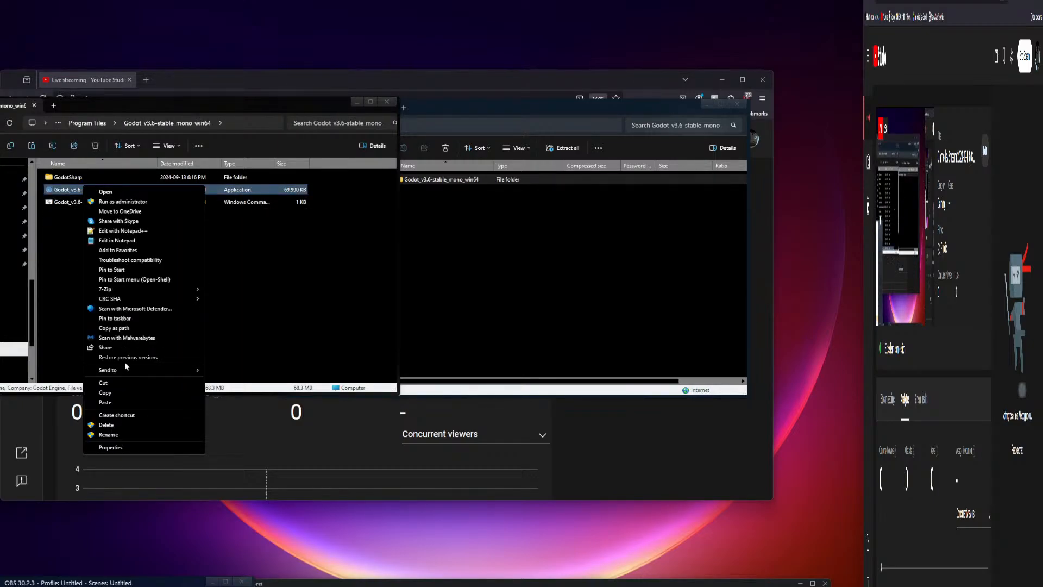
left_click(123, 414)
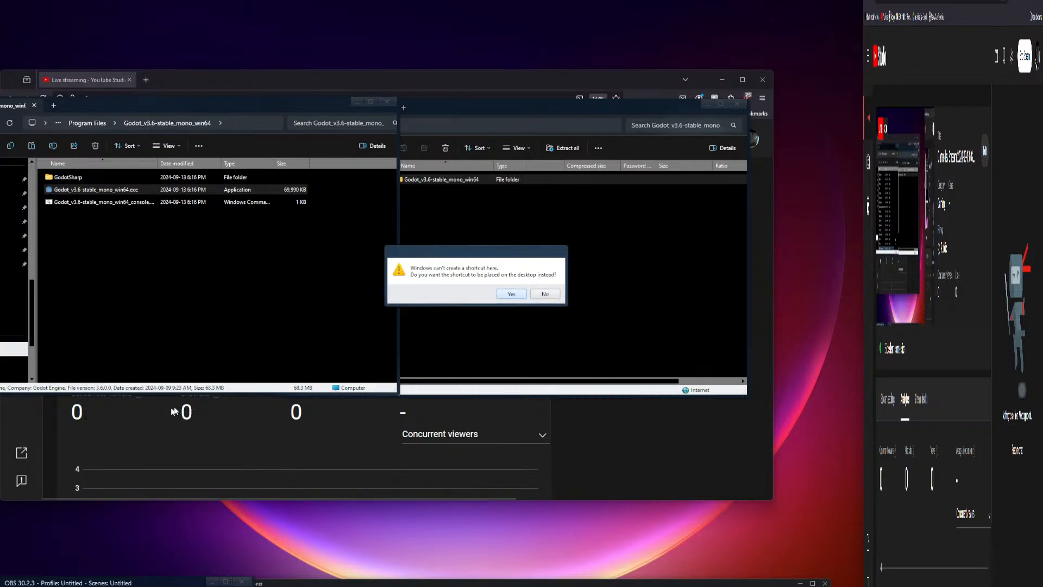
left_click(511, 294)
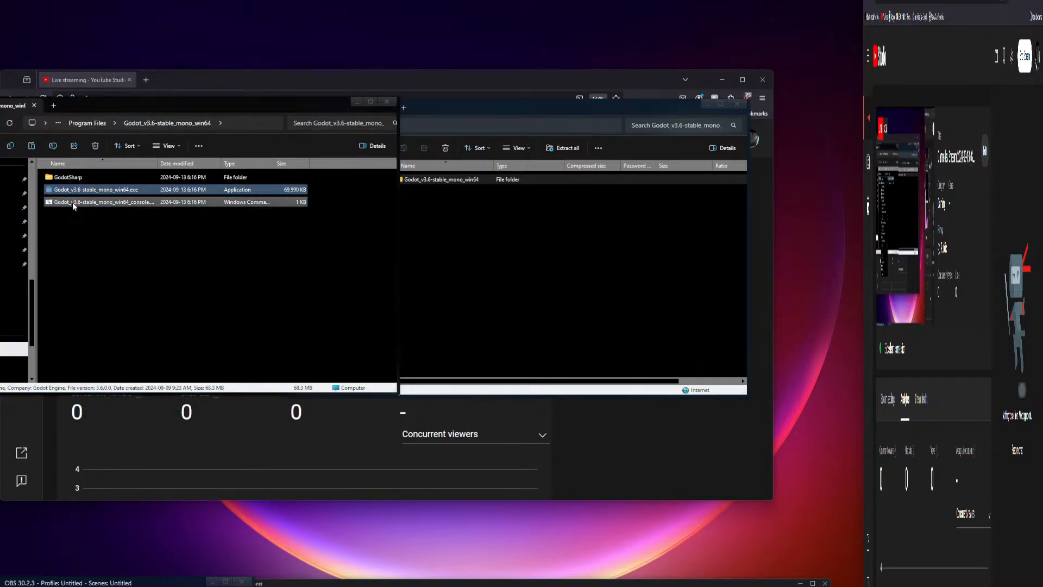
Step: Explore the Start menu and its options, opening and closing the Start menu help window
left_click(1, 586)
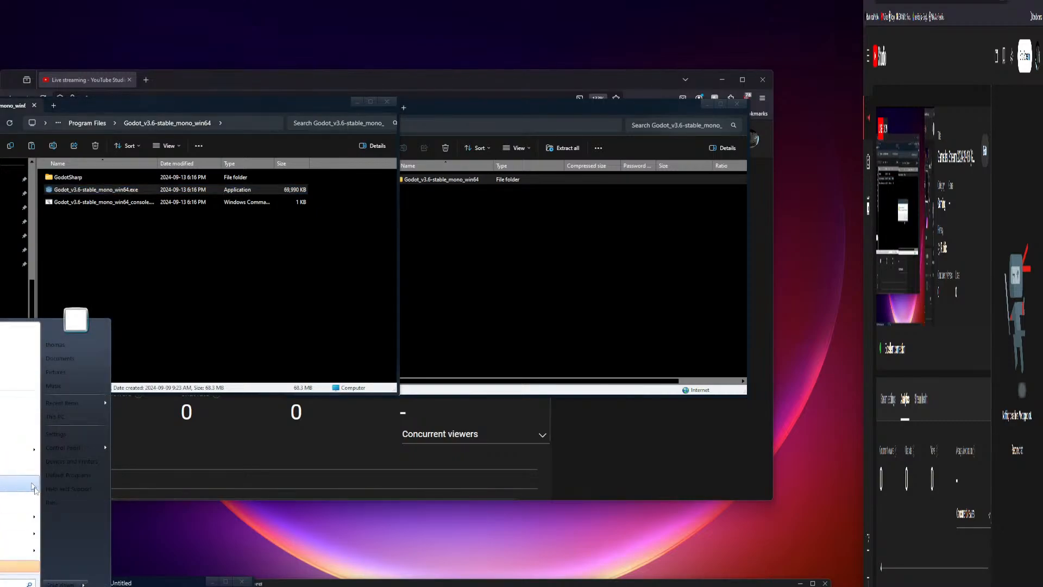
left_click_drag(83, 190, 113, 199)
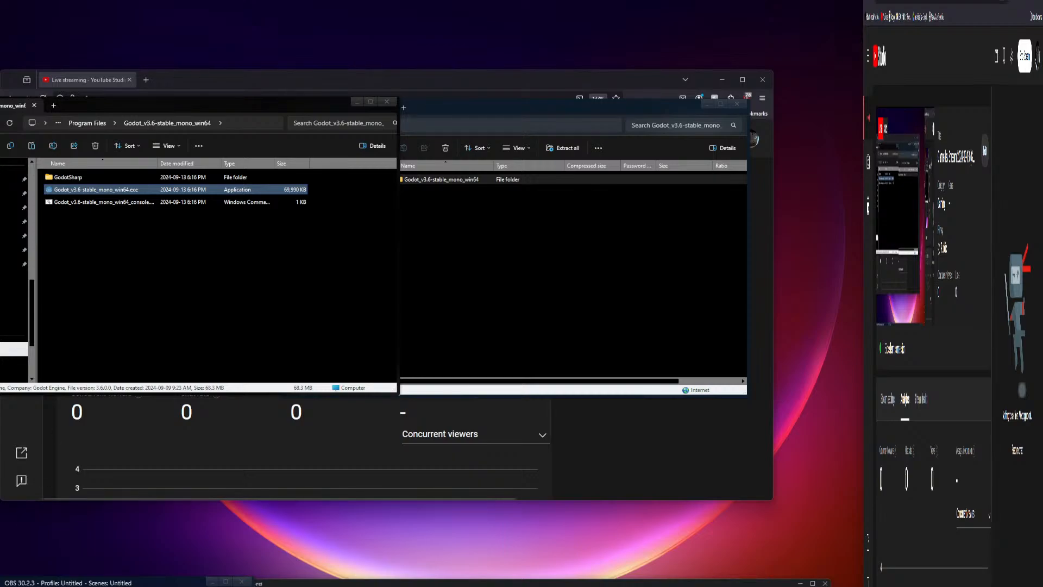
left_click(1, 585)
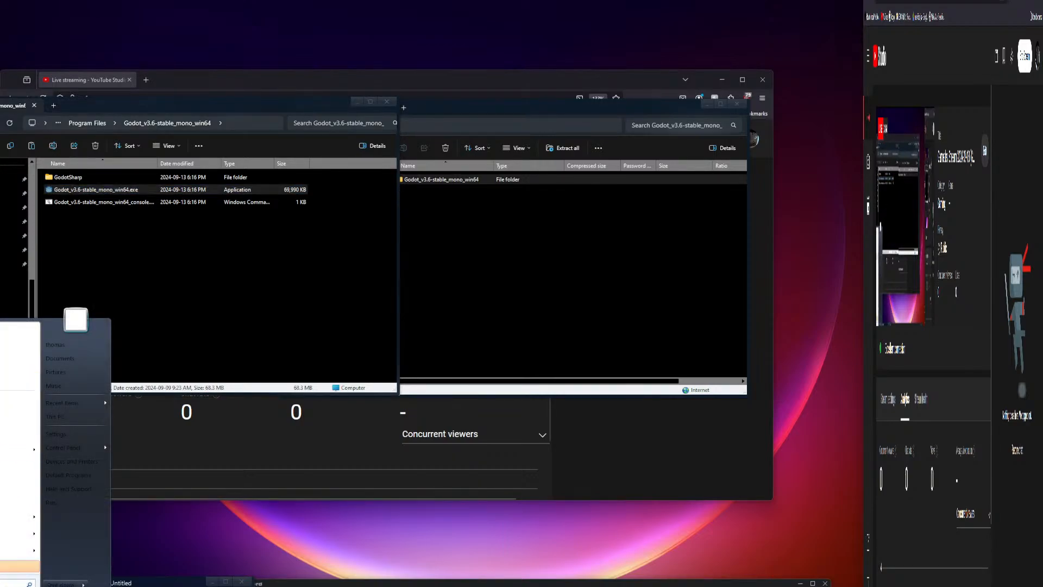
right_click(1, 585)
left_click(2, 573)
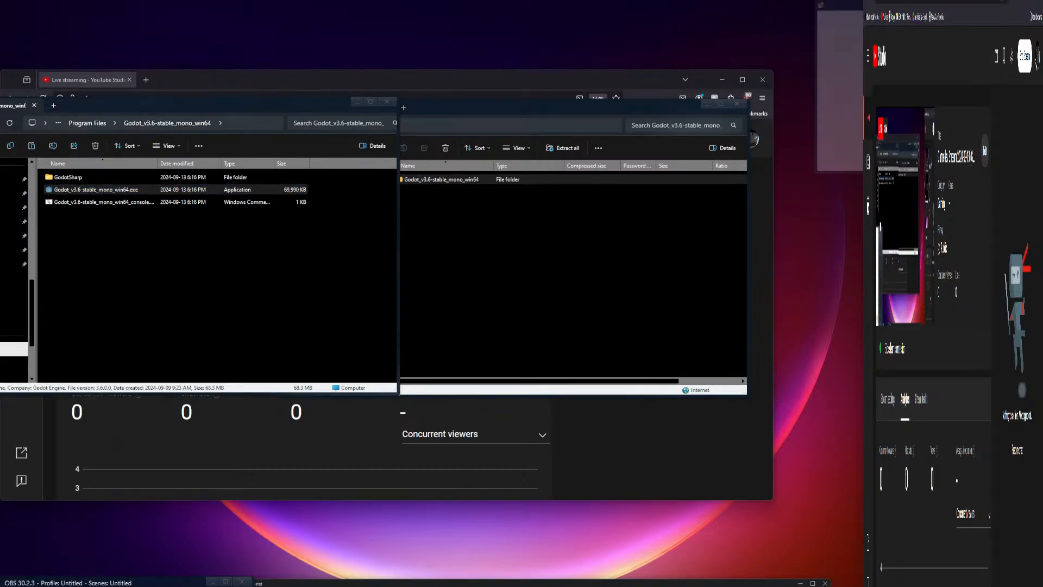
left_click(978, 1)
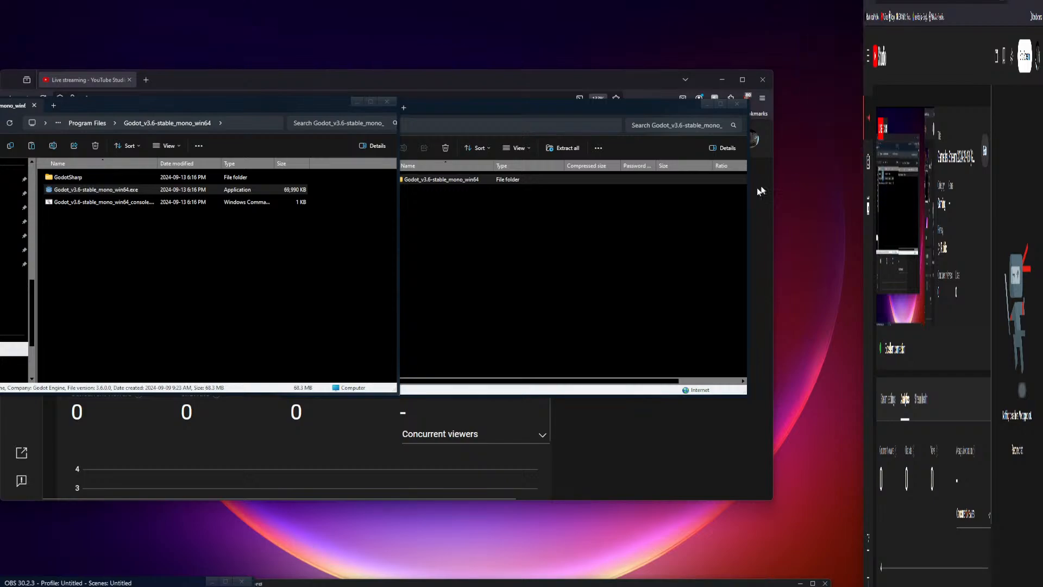
left_click(3, 585)
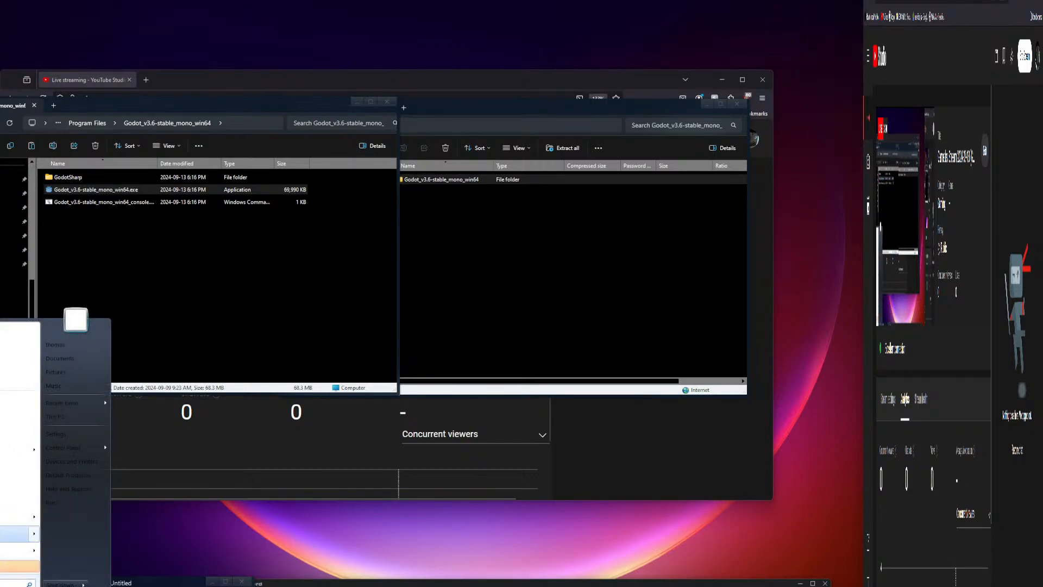
right_click(2, 344)
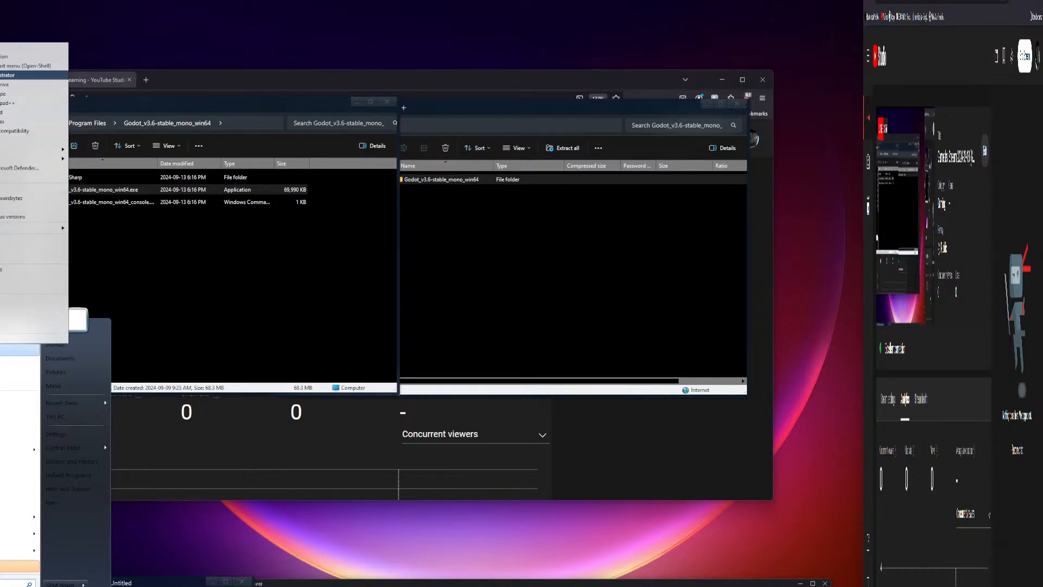
left_click(148, 226)
Step: Pin the Godot 3.6 application to the Start menu and launch it from there
left_click(106, 192)
right_click(105, 192)
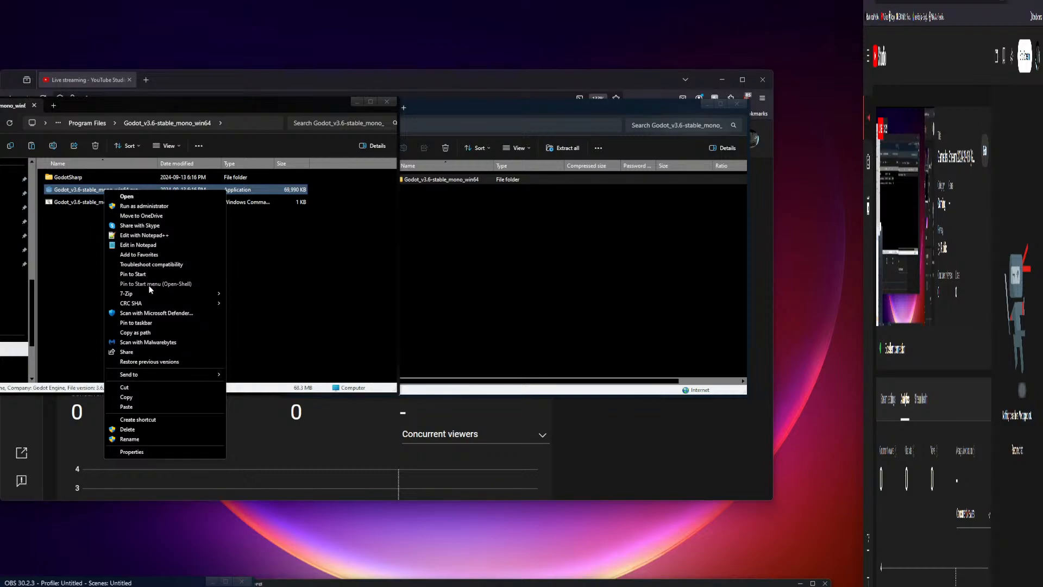
left_click(196, 284)
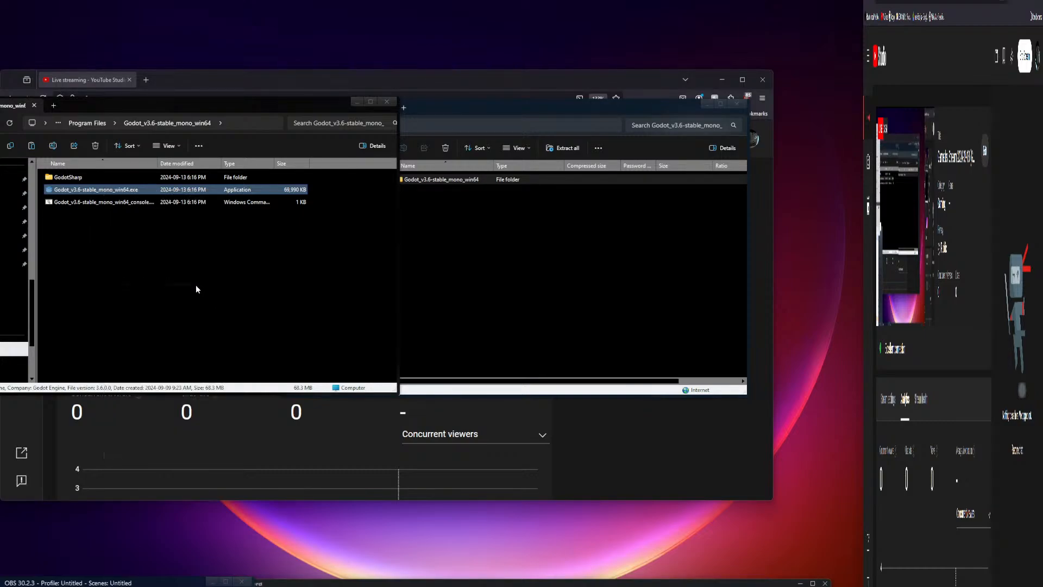
key("super")
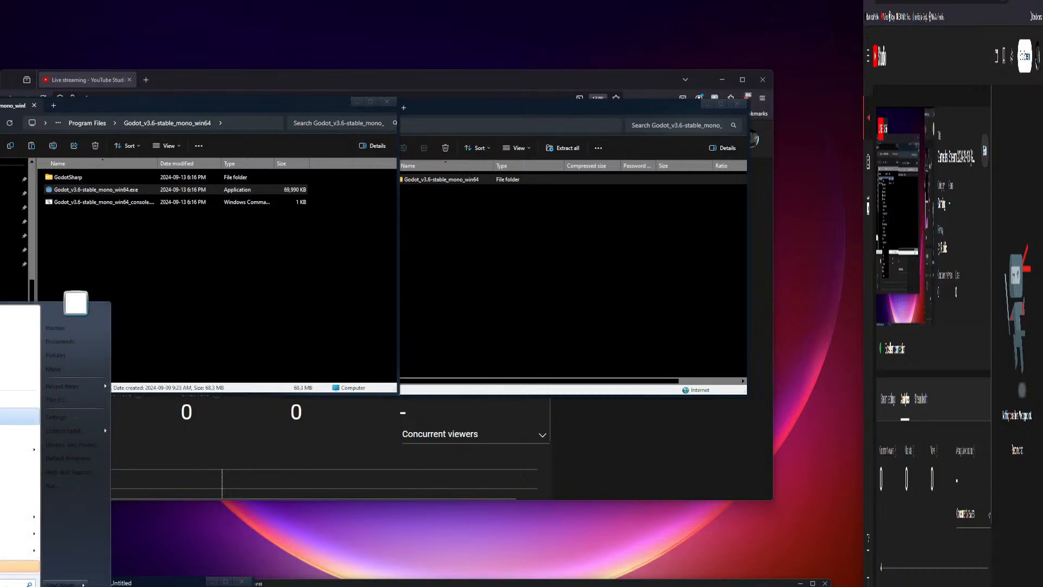
left_click(2, 348)
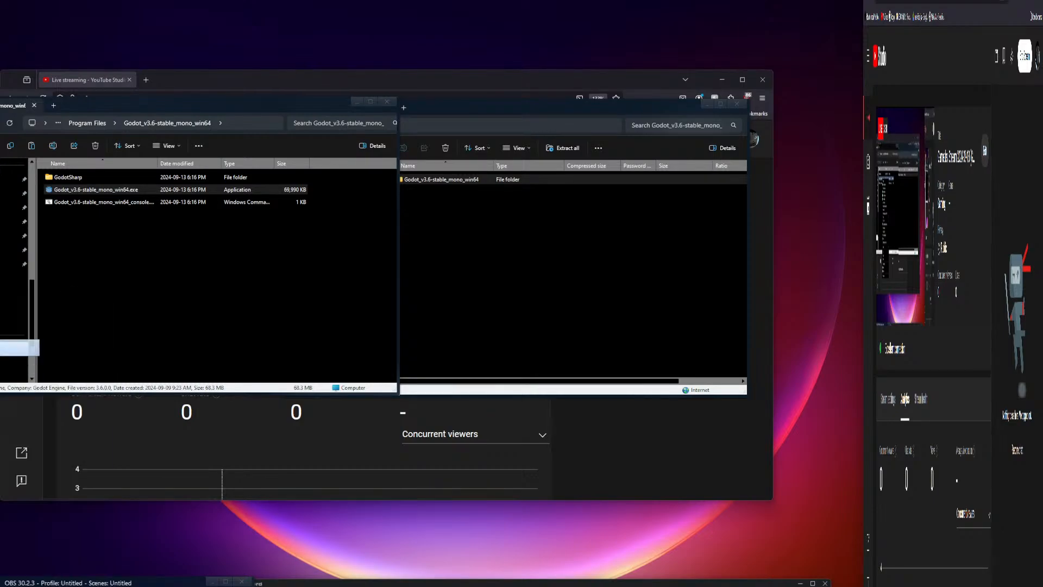
left_click(396, 388)
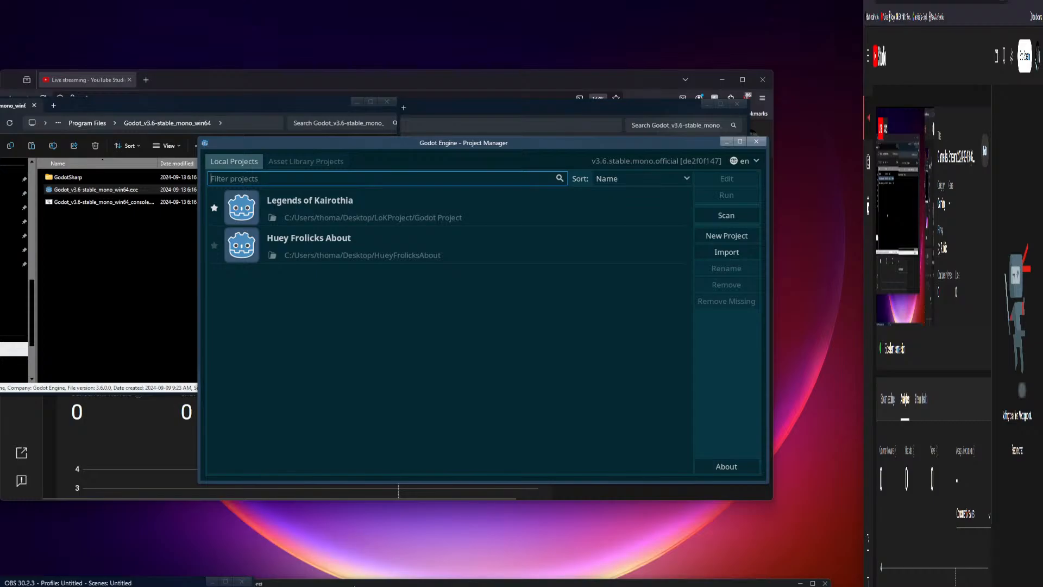
Step: In the streaming software, set the chat capture source back to the Firefox chat
left_click_drag(355, 584, 373, 573)
left_click_drag(166, 580, 182, 189)
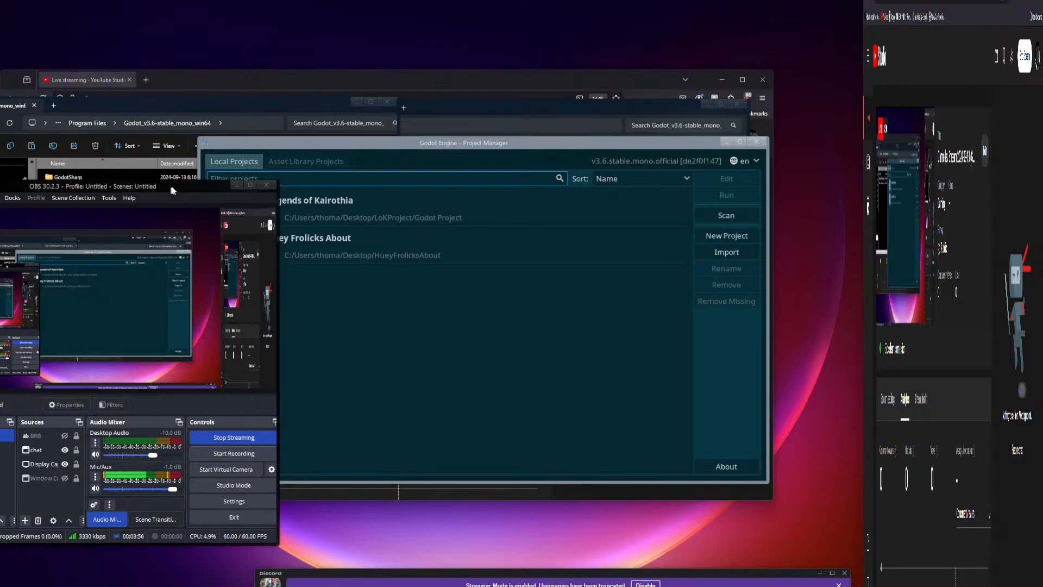
left_click_drag(168, 185, 565, 209)
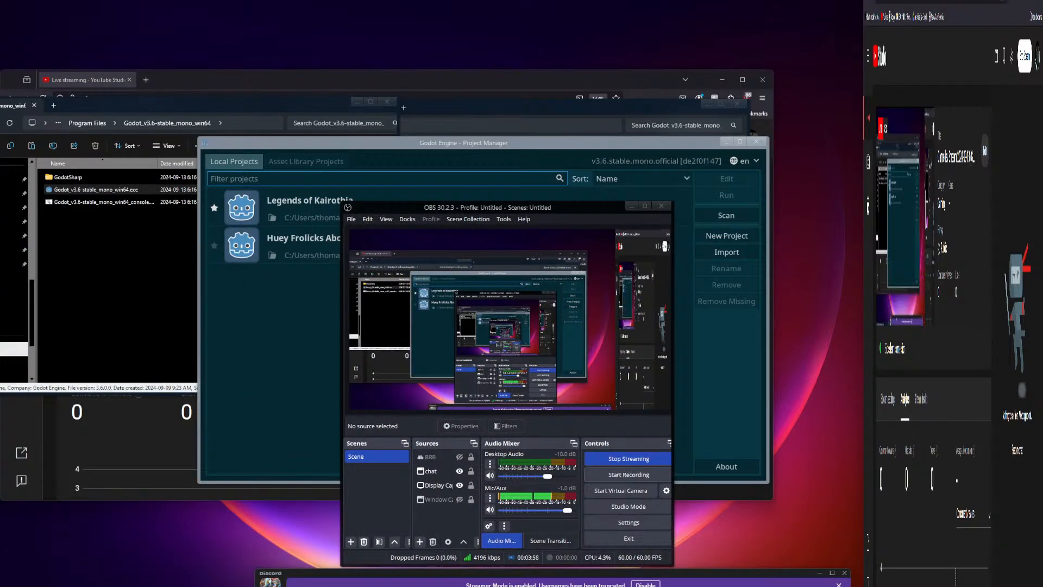
left_click(431, 471)
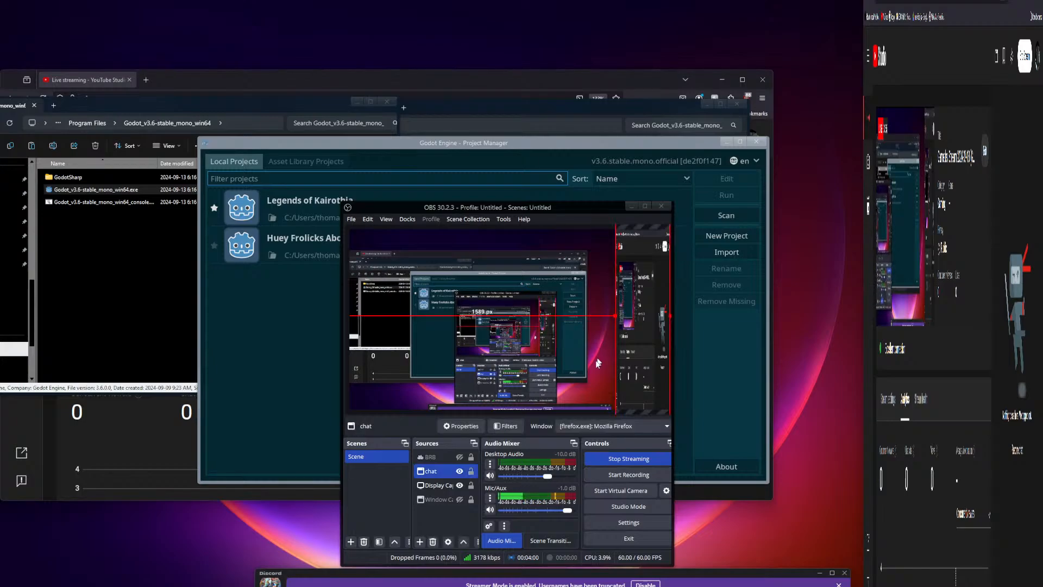
left_click(583, 428)
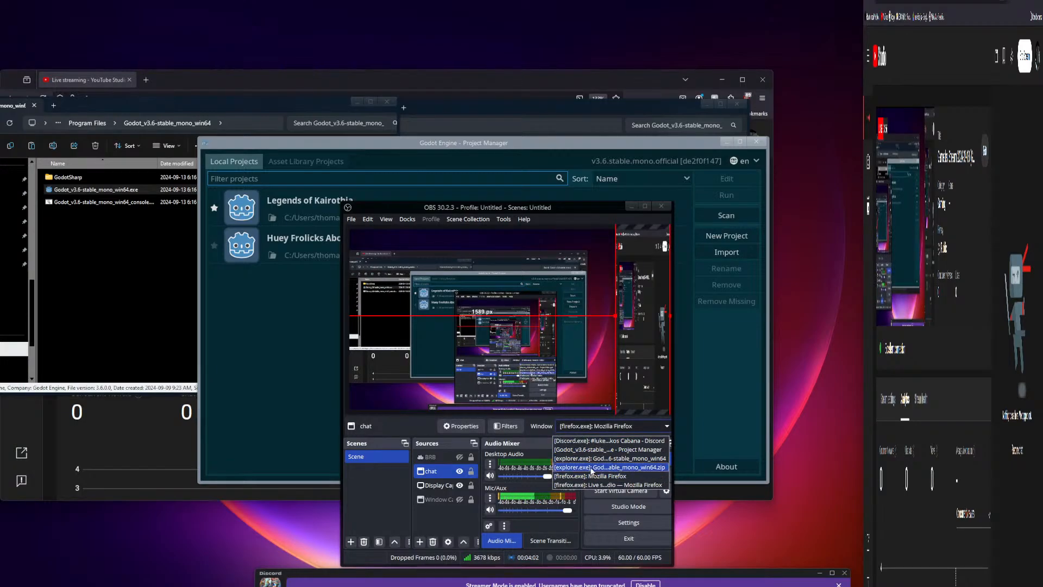
left_click(592, 471)
left_click(590, 428)
left_click(600, 475)
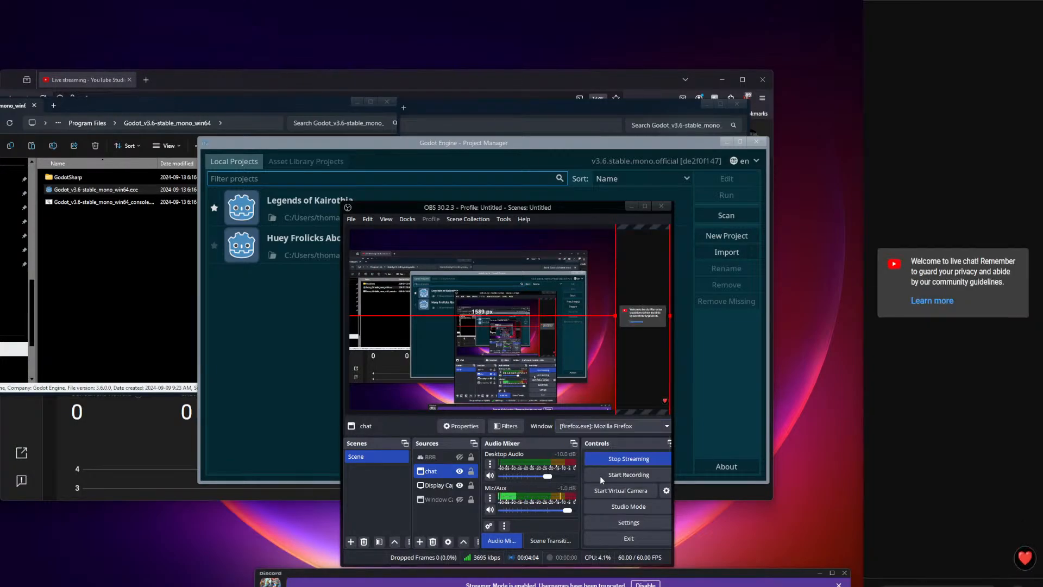
left_click_drag(559, 209, 132, 585)
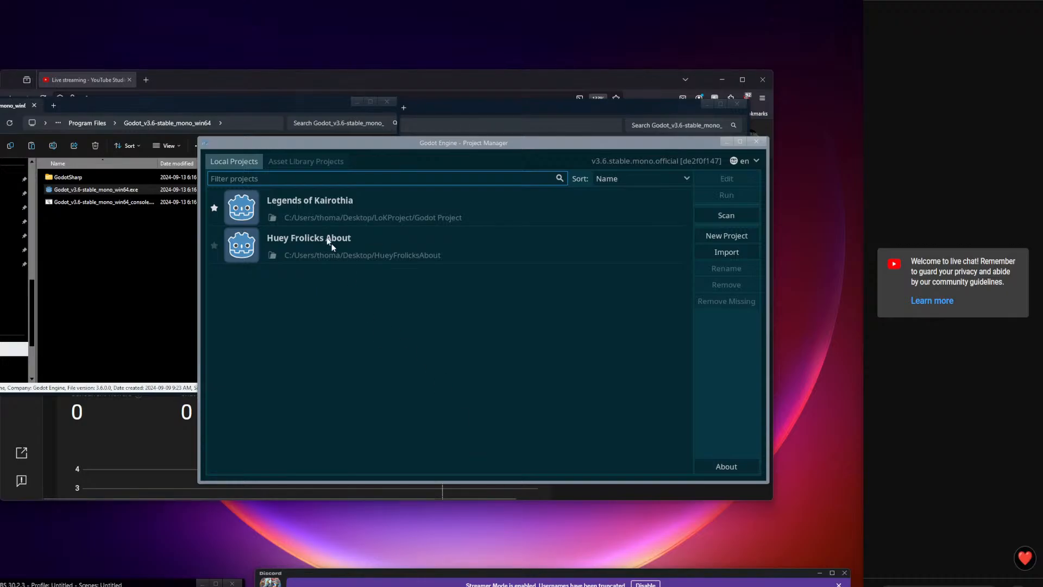
Step: Open Legends of Kairothia, save and run the Hometown scene, allowing it through the firewall
double_click(400, 204)
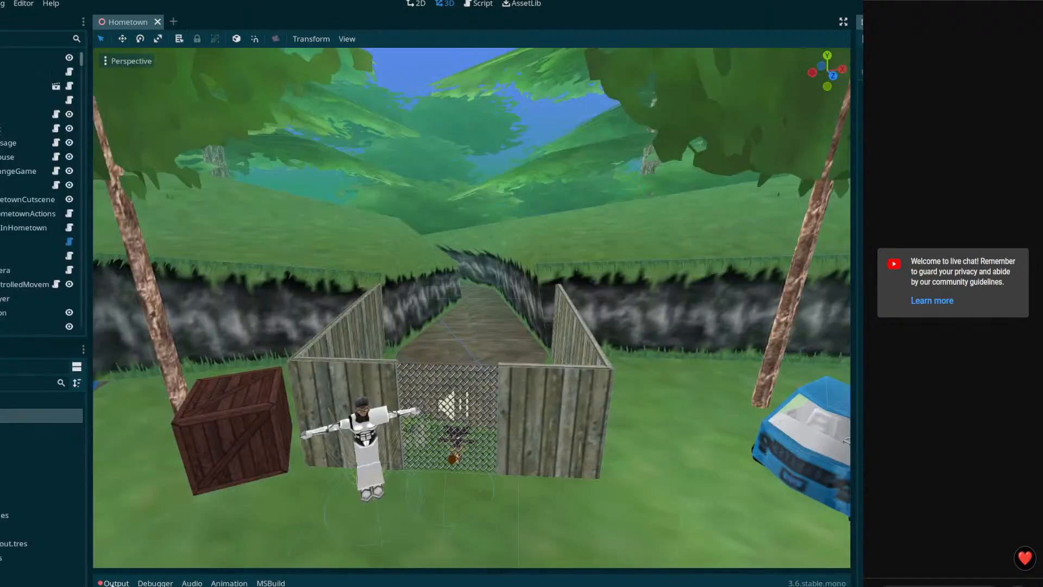
left_click(111, 583)
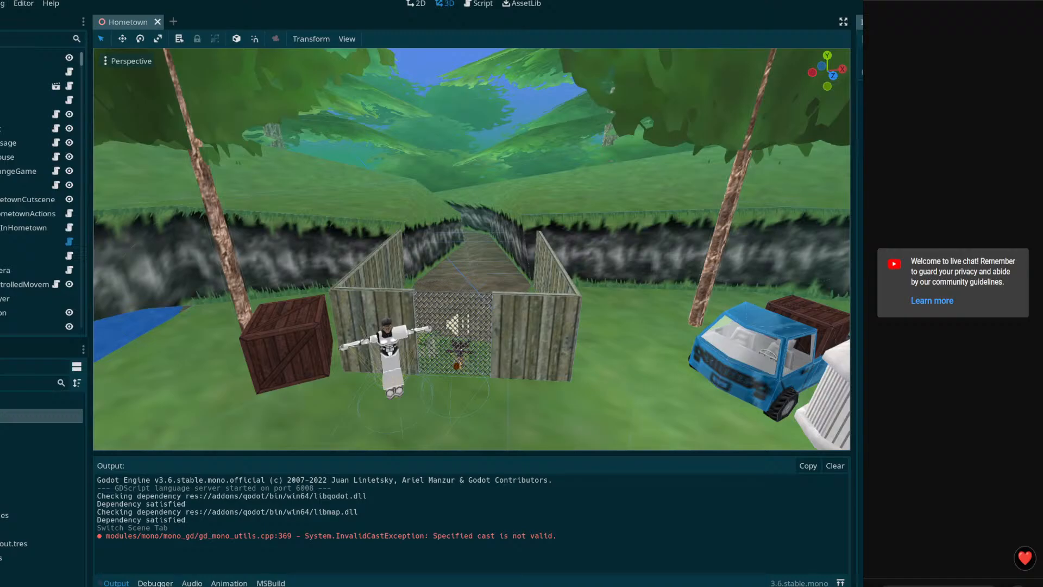
key("ctrl+s")
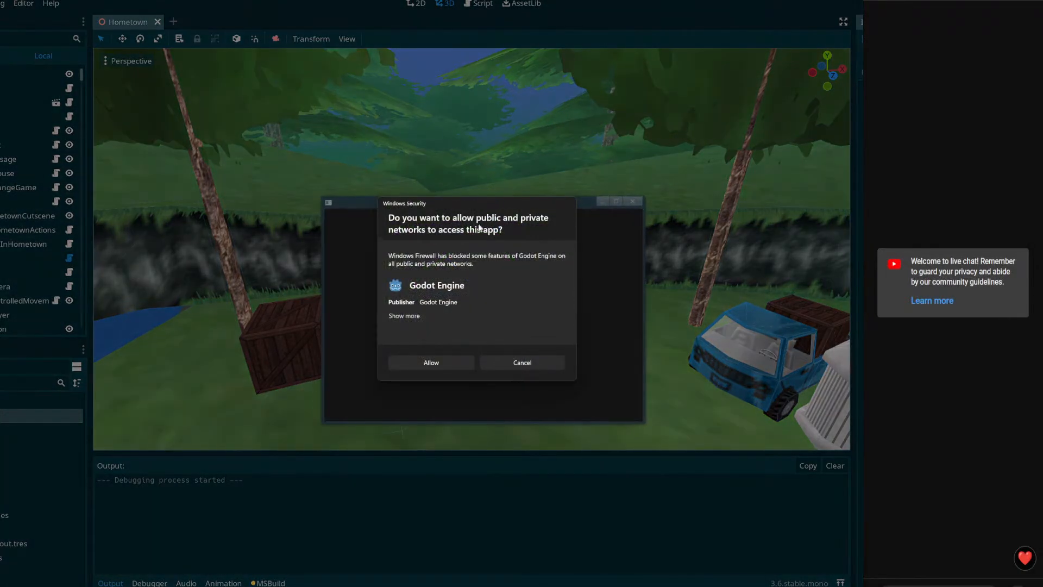
left_click(442, 361)
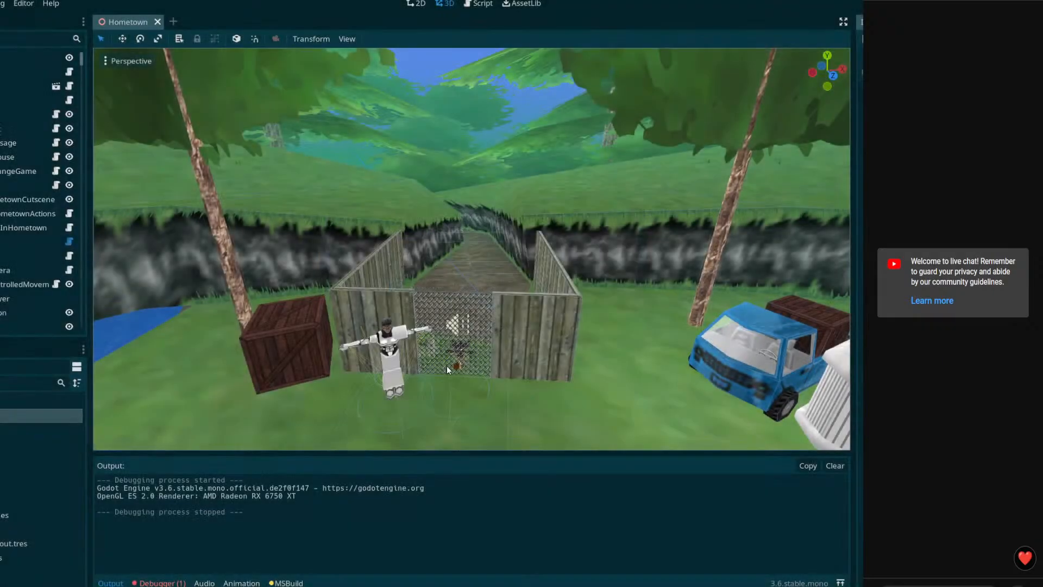
Step: Expand the NullReferenceException in the debugger errors and fit the editor window to the screen
left_click(162, 442)
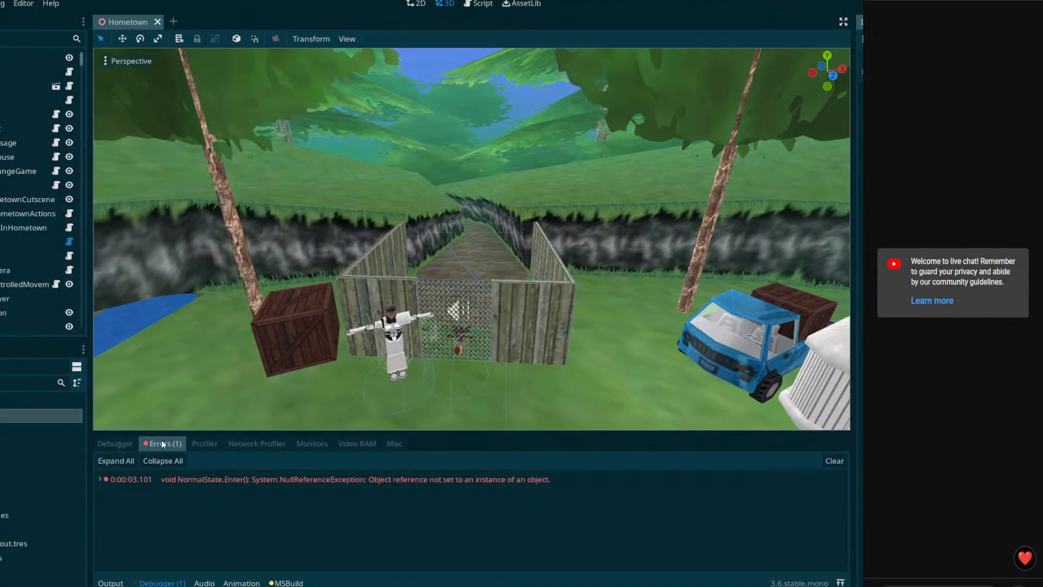
left_click(101, 479)
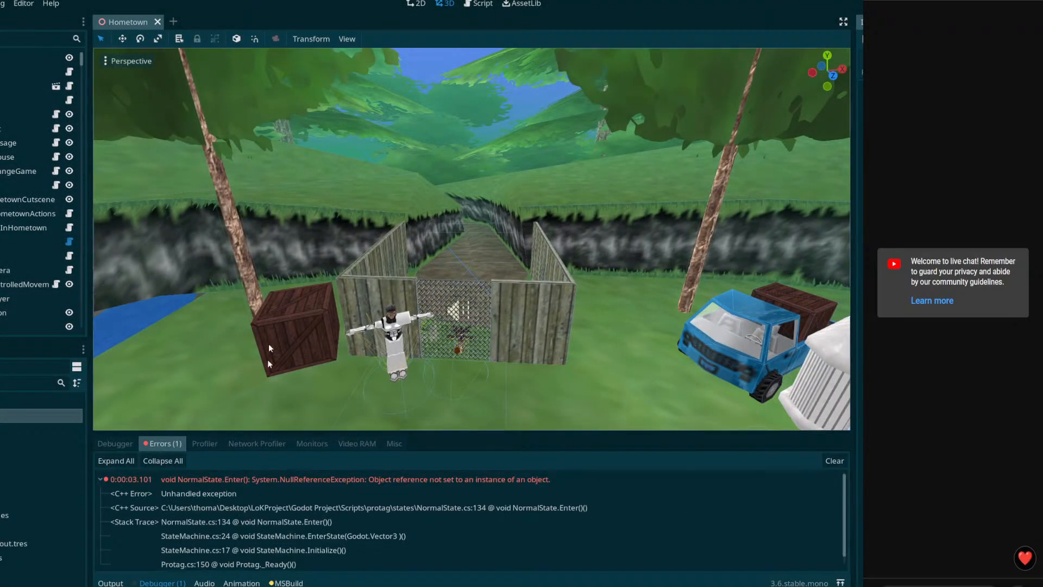
mouse_move(347, 1)
left_mouse_down()
mouse_move(91, 33)
mouse_move(348, 1)
left_mouse_up()
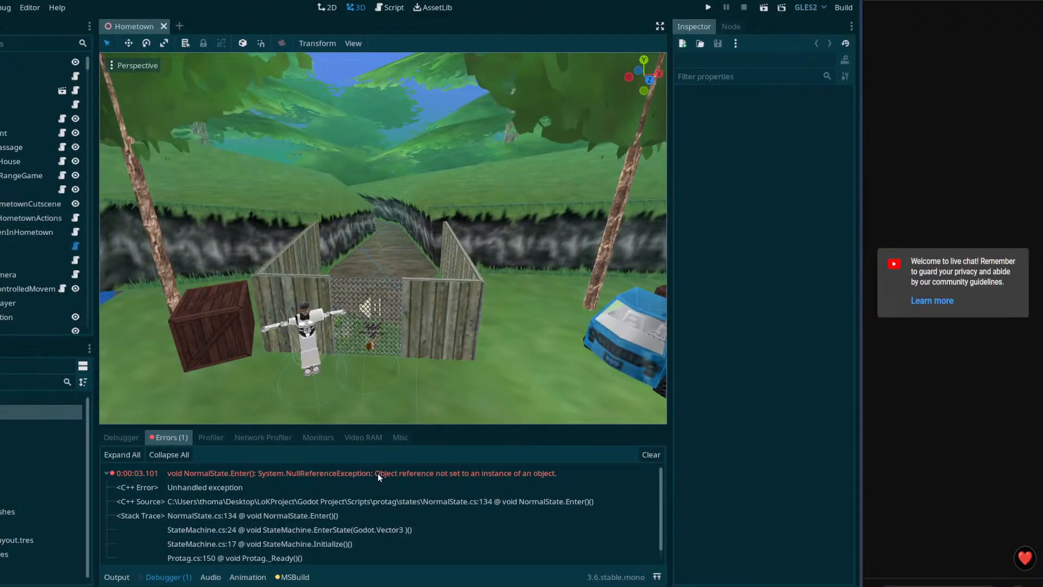
scroll(378, 474, "down", 2)
scroll(378, 476, "up", 2)
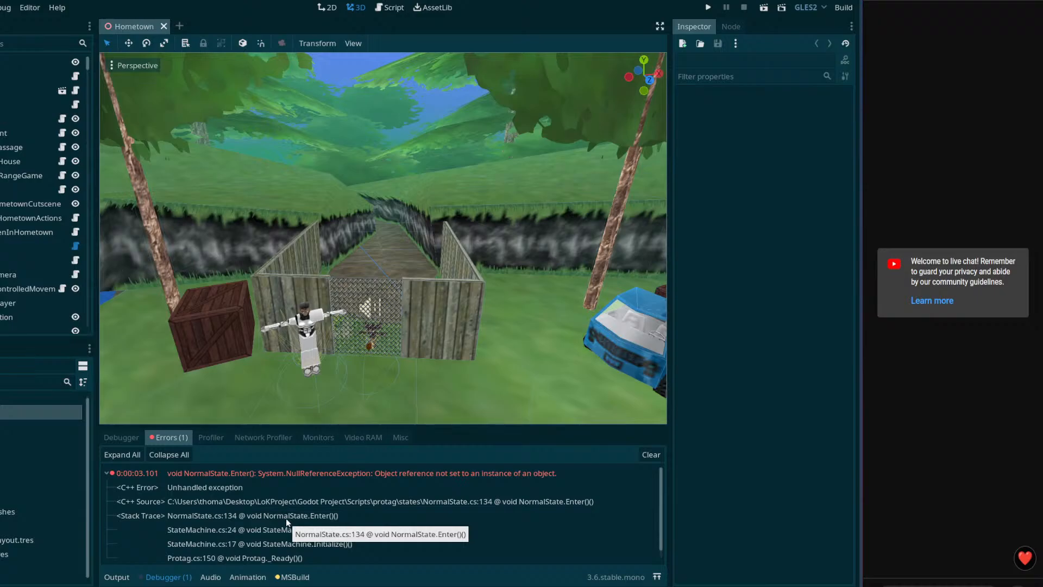
scroll(217, 538, "down", 1)
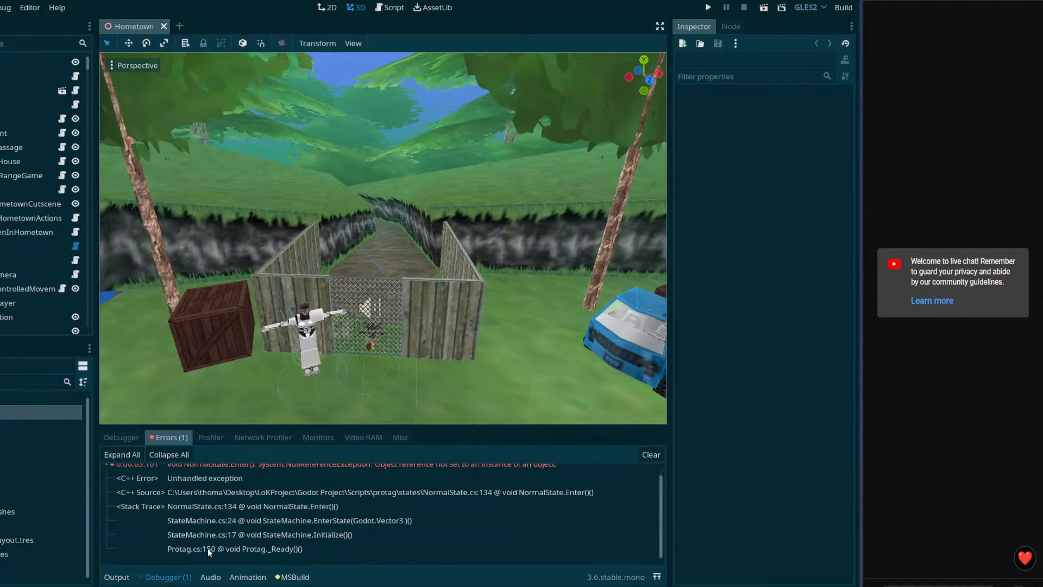
Step: Inspect animationTreeHandler at NormalState.cs line 134 in VS Code, then return to Godot
left_click(247, 506)
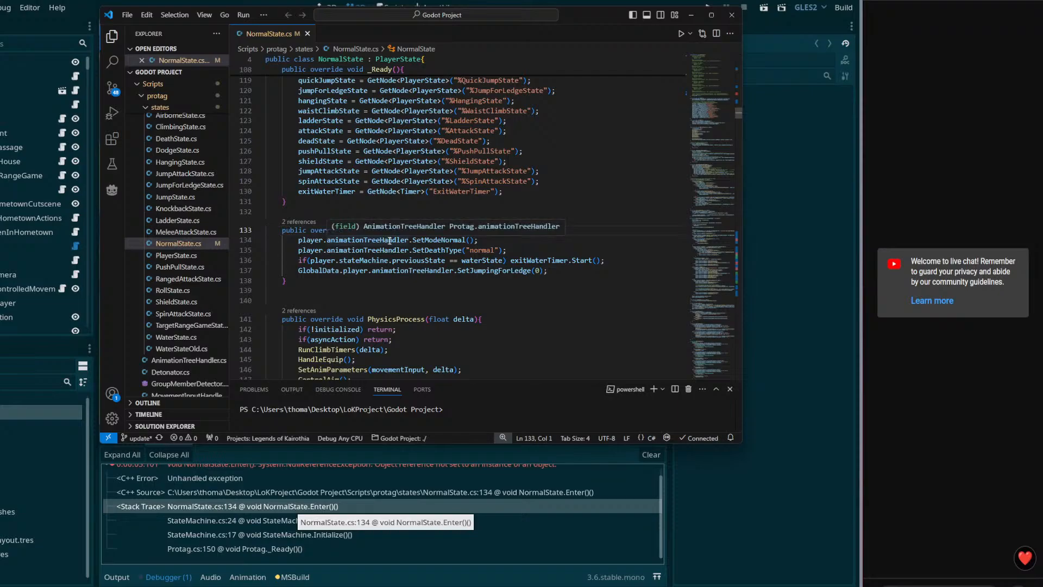
double_click(367, 240)
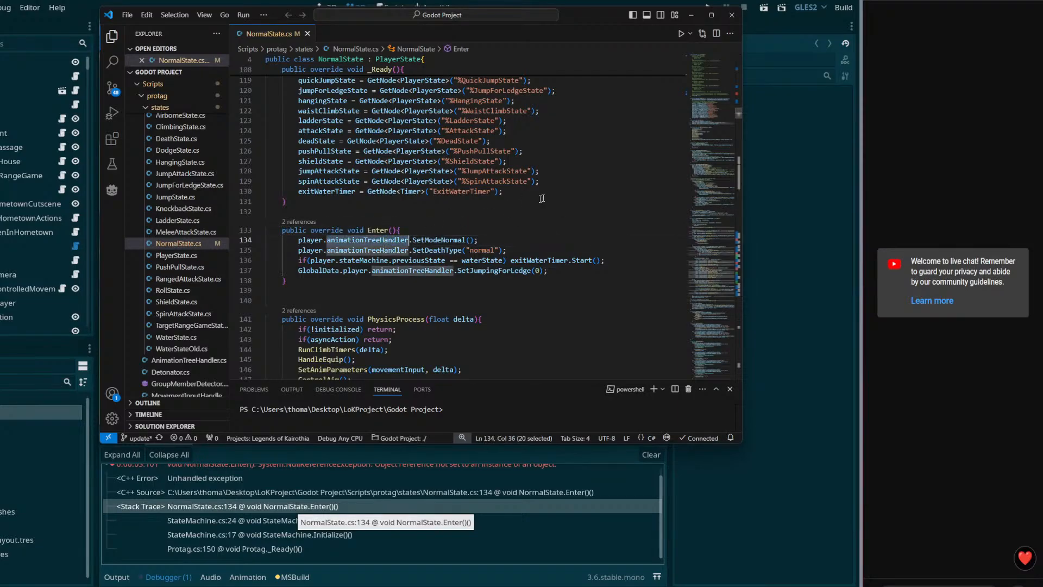
left_click(347, 2)
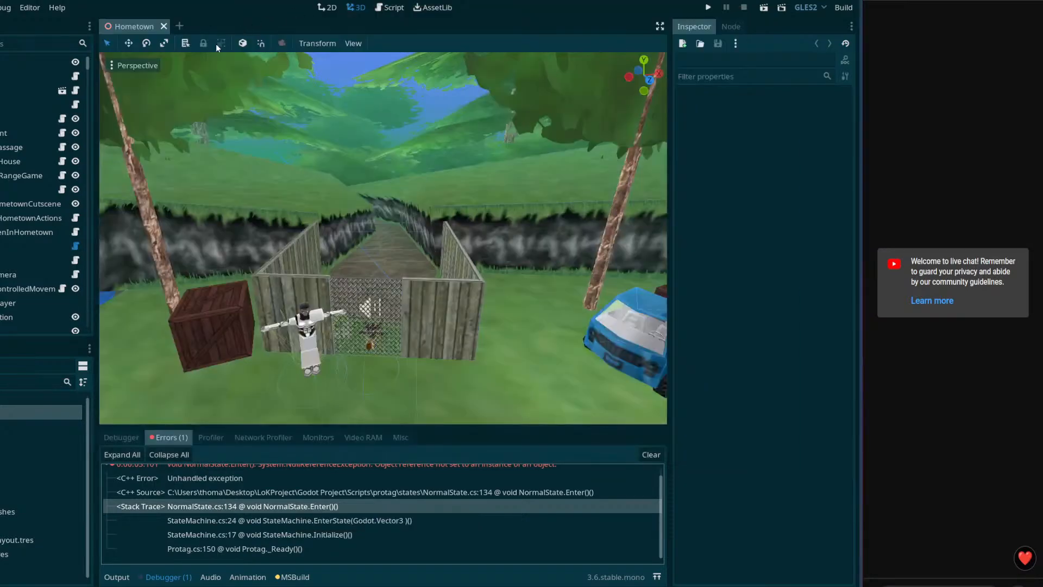
right_click_drag(389, 237, 464, 235)
Step: Fly the 3D view past the waterfall to the wooden posts and select the protag character
key("w")
key("w")
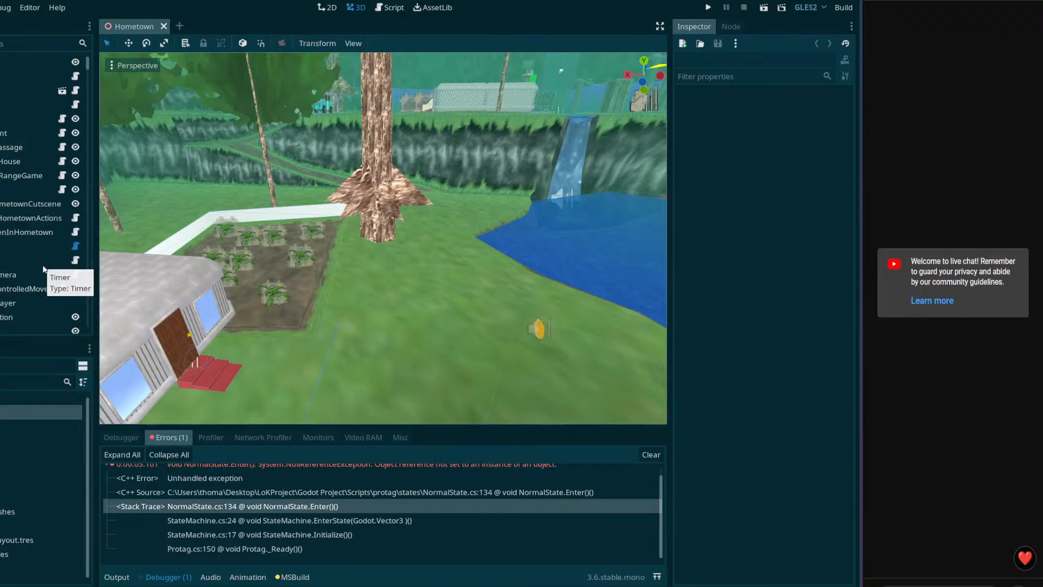
right_click_drag(178, 263, 239, 192)
key("w")
right_click_drag(401, 277, 460, 285)
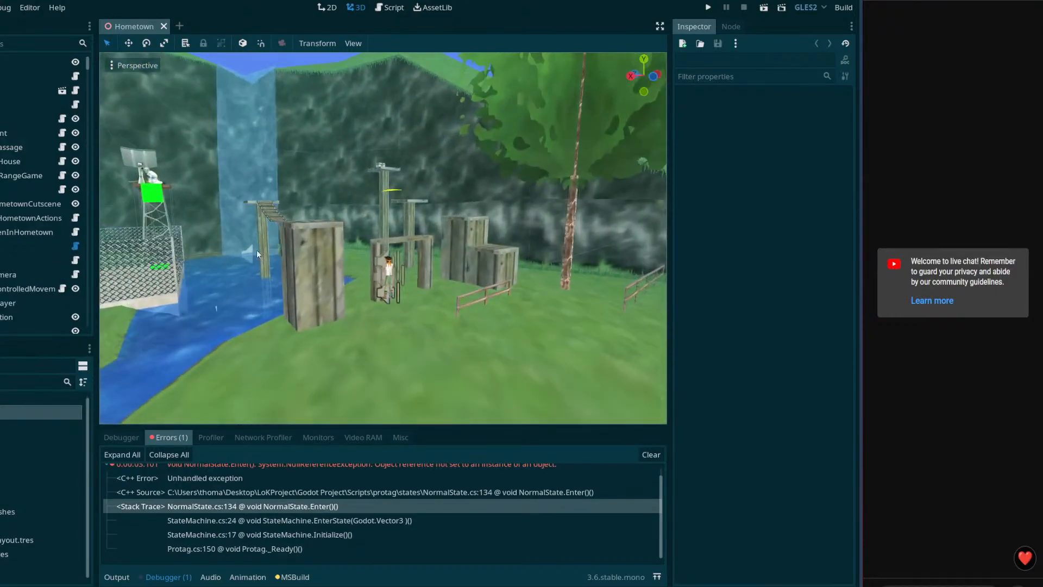
left_click(393, 271)
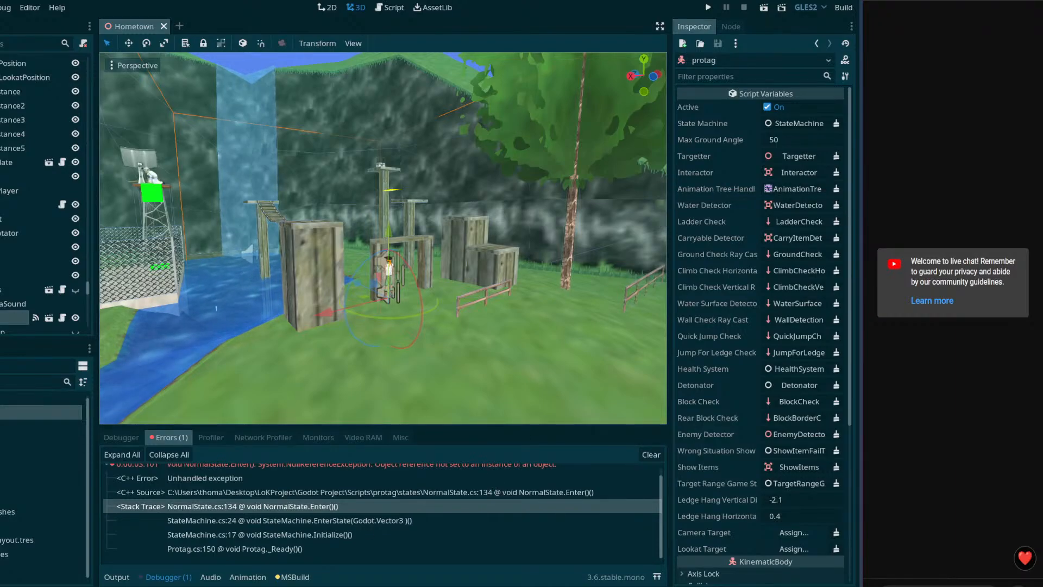
Step: Back in NormalState.cs, inspect where player is used and locate the Enter method
key("alt+Tab")
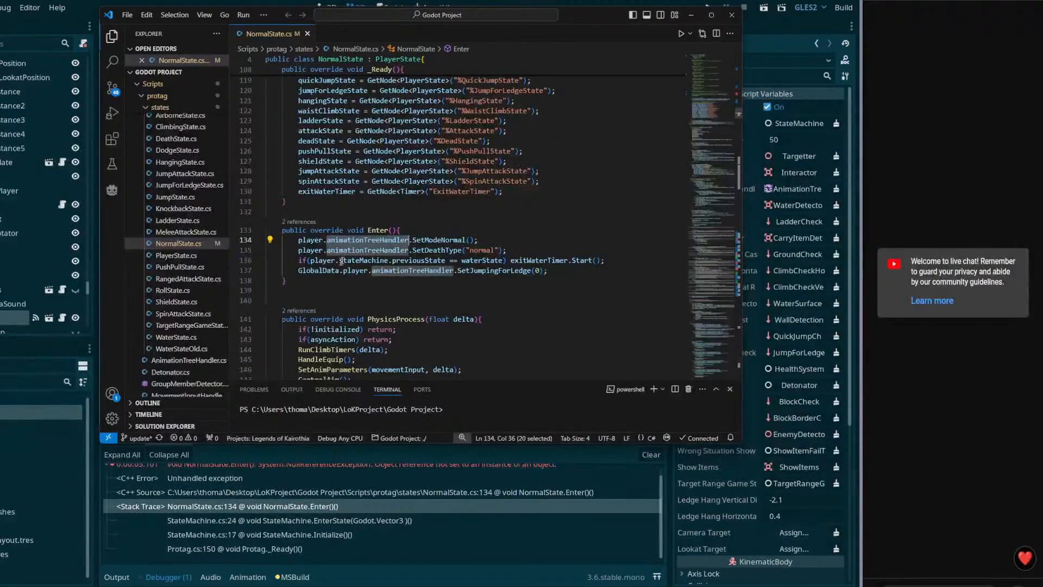
left_click(384, 240)
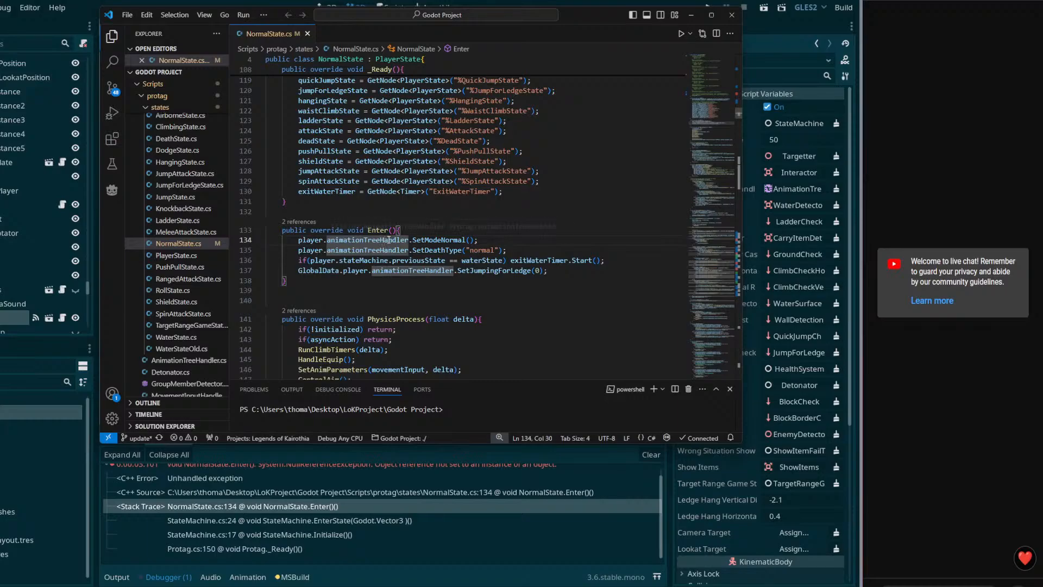
double_click(389, 239)
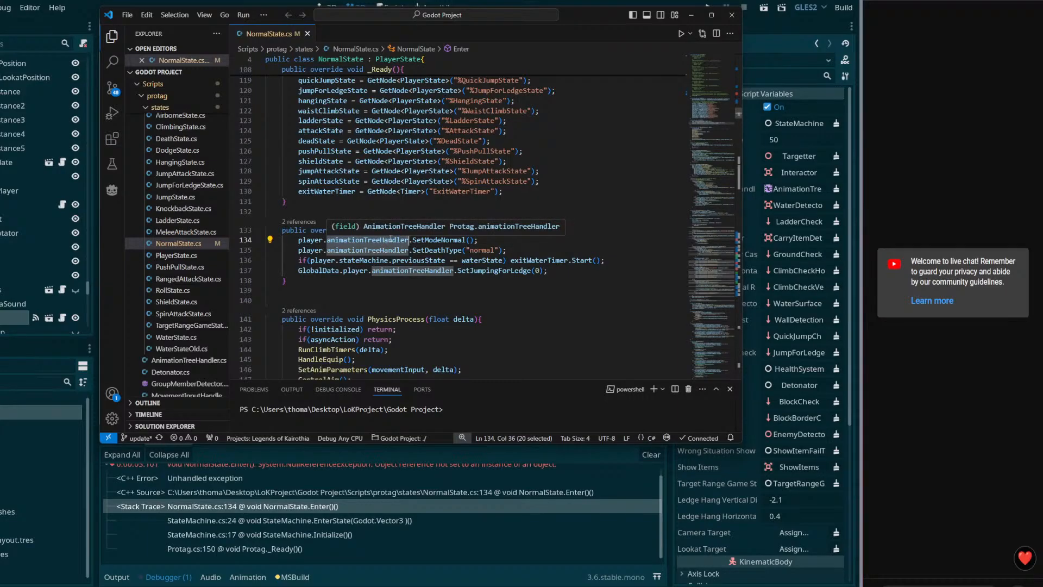
double_click(308, 239)
scroll(351, 300, "up", 1)
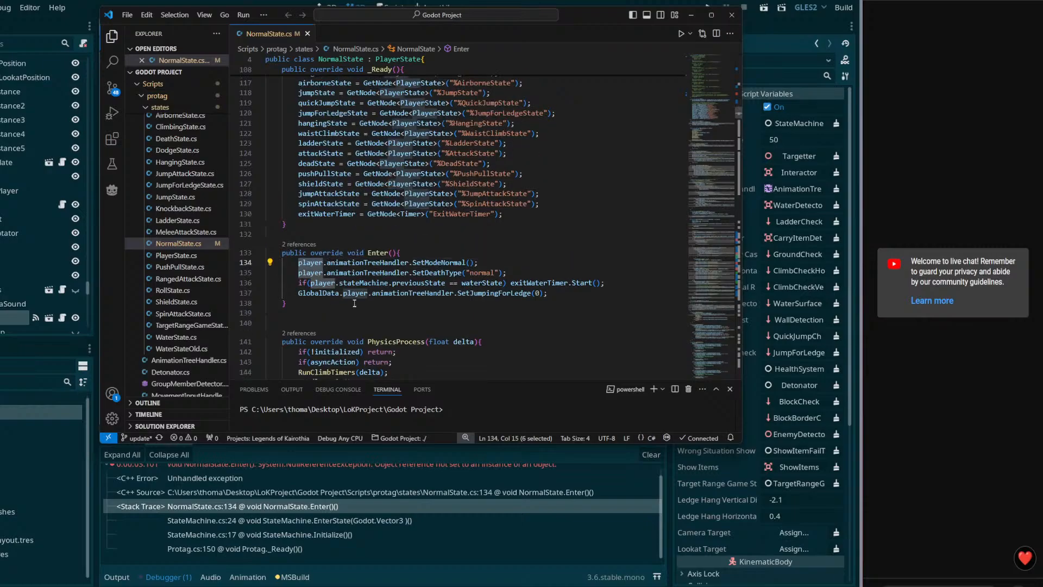
scroll(351, 300, "up", 7)
scroll(382, 337, "down", 6)
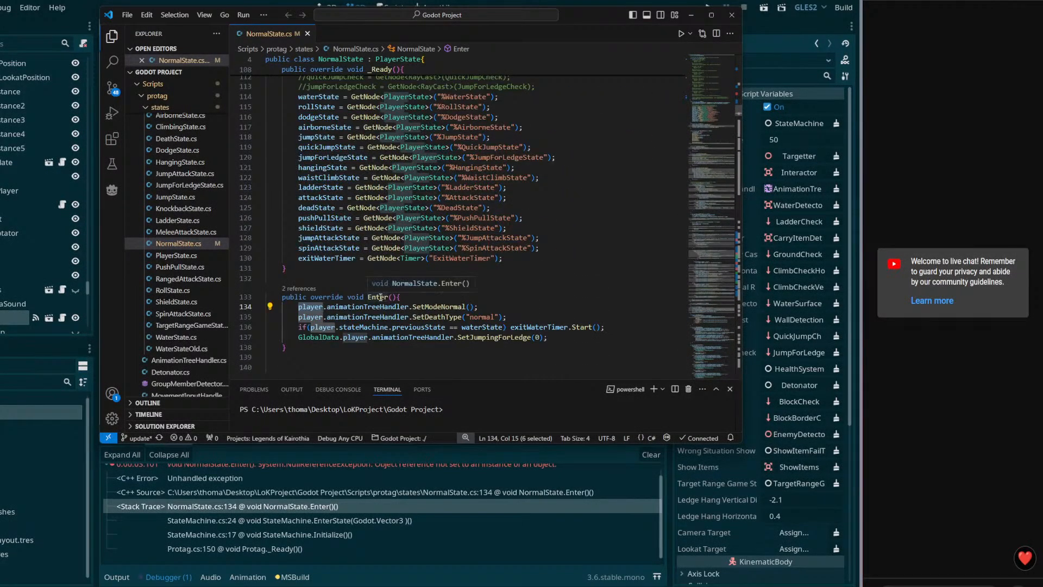
double_click(380, 298)
scroll(387, 310, "up", 8)
scroll(391, 325, "up", 12)
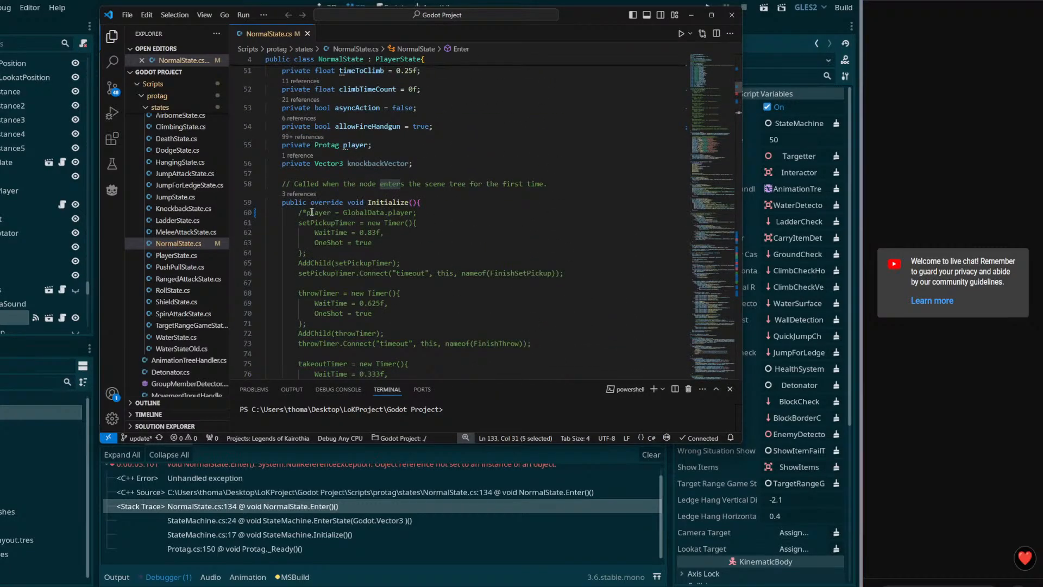
Step: Uncomment the player = GlobalData.player line by moving the /* to line 61, then save
left_click(306, 213)
key("BackSpace")
key("BackSpace")
left_click(300, 223)
type("/")
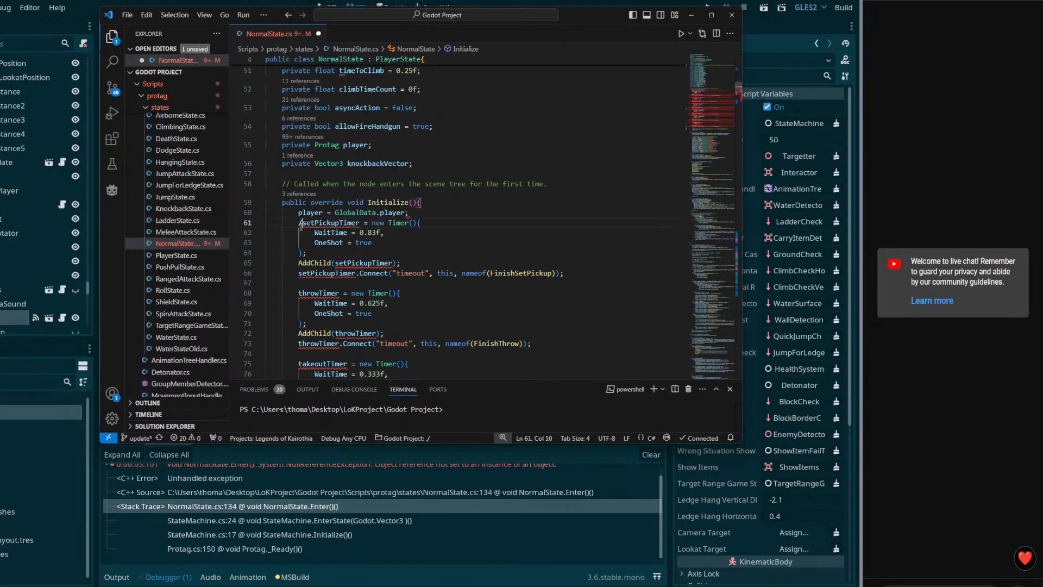
type("*")
key("ctrl+s")
Step: Review the player assignment line, then run the Hometown scene
double_click(355, 212)
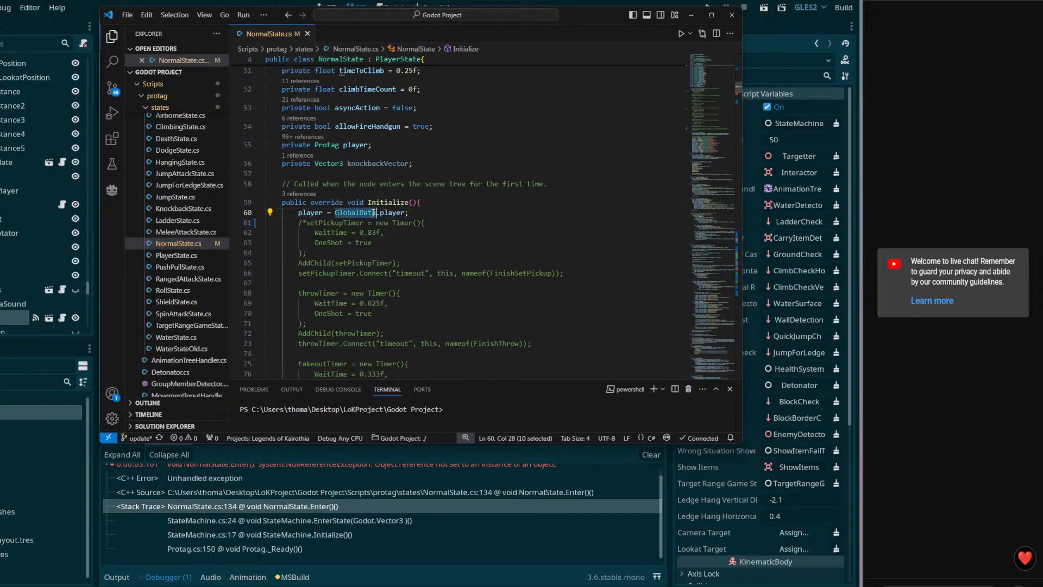
triple_click(376, 213)
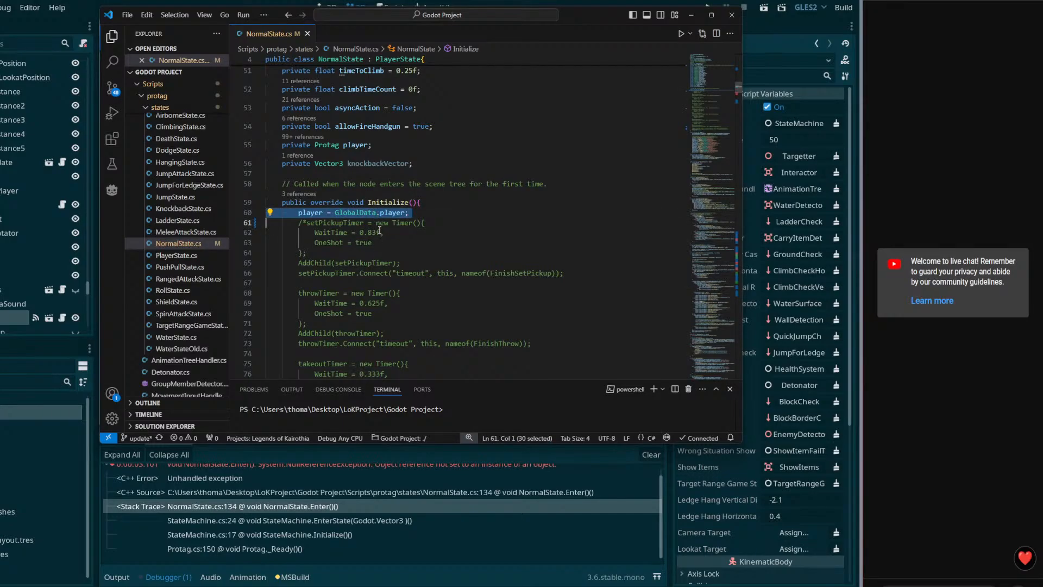
left_click(763, 7)
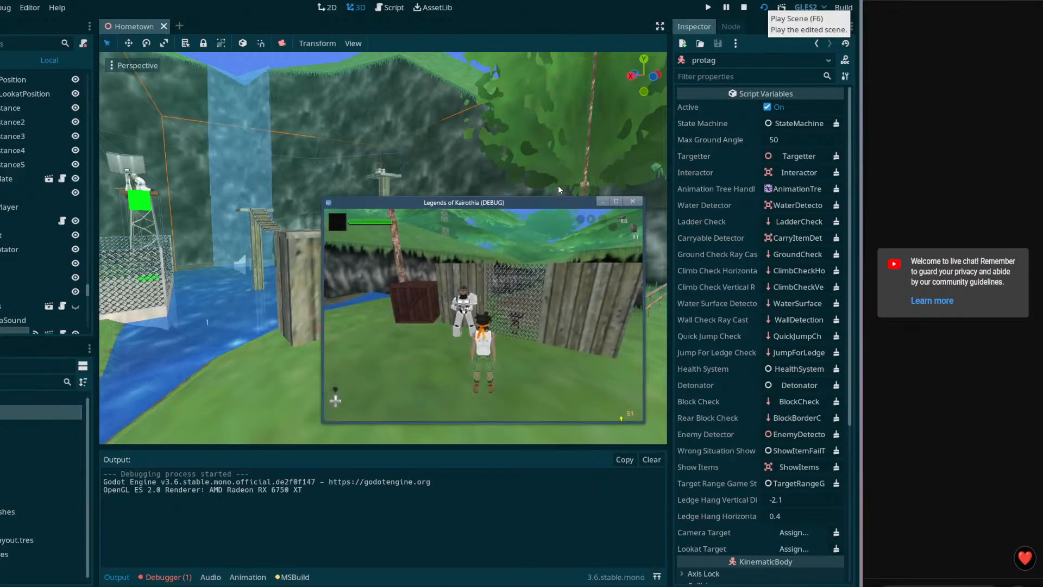
Step: Move the character in the test run, close the game, and orbit the 3D view
key("a")
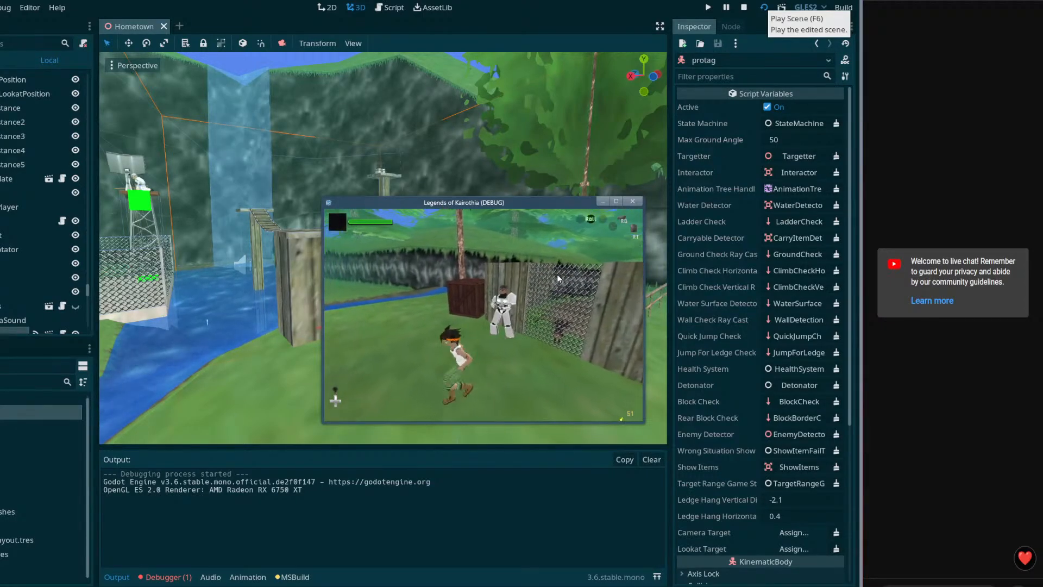
left_click(631, 200)
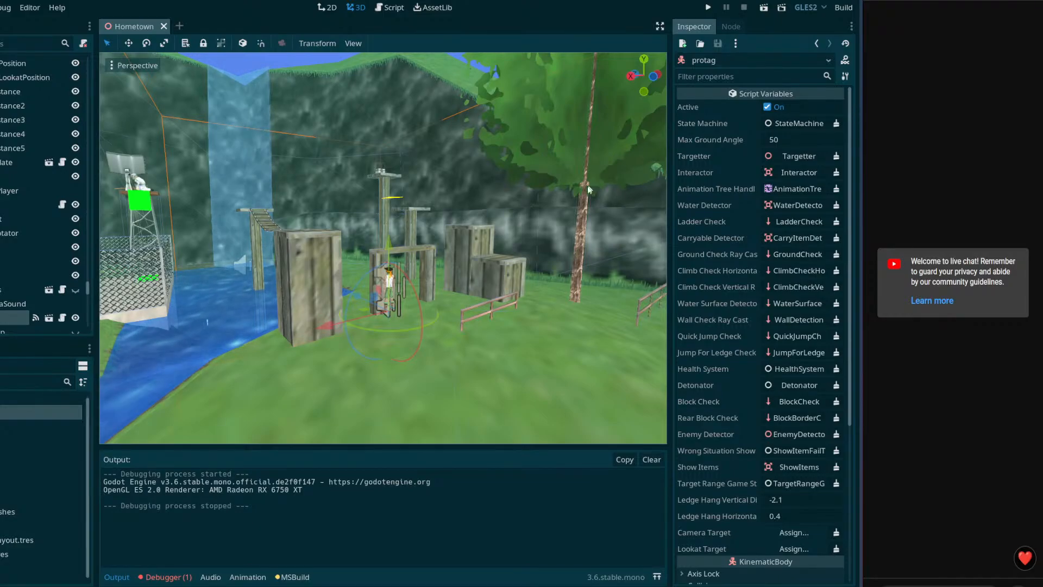
right_click_drag(482, 256, 269, 260)
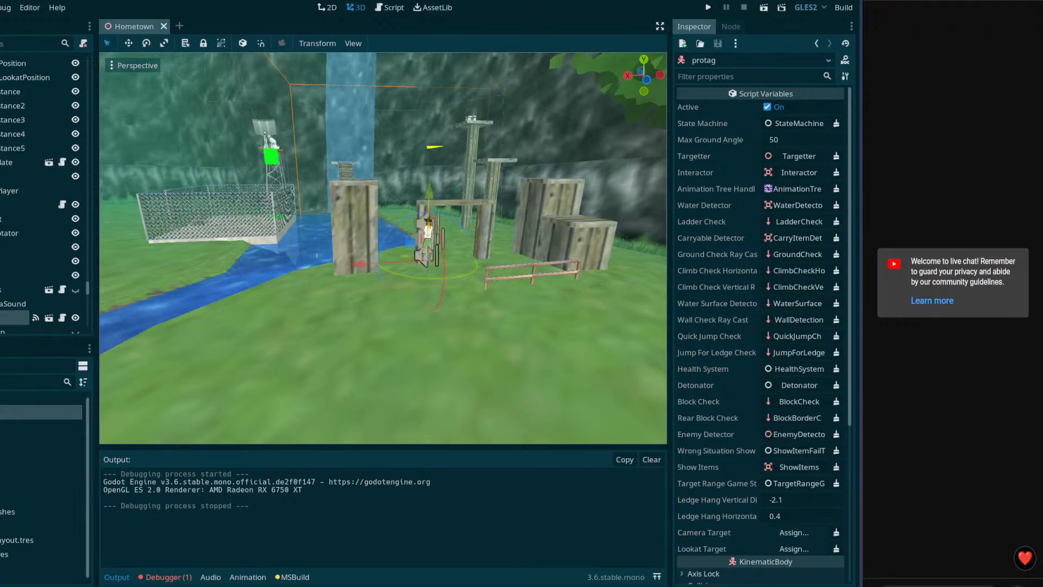
Step: Open Debugger > Errors and expand the check_call_error entry about the missing Activate function
left_click(169, 576)
left_click(171, 438)
left_click(107, 473)
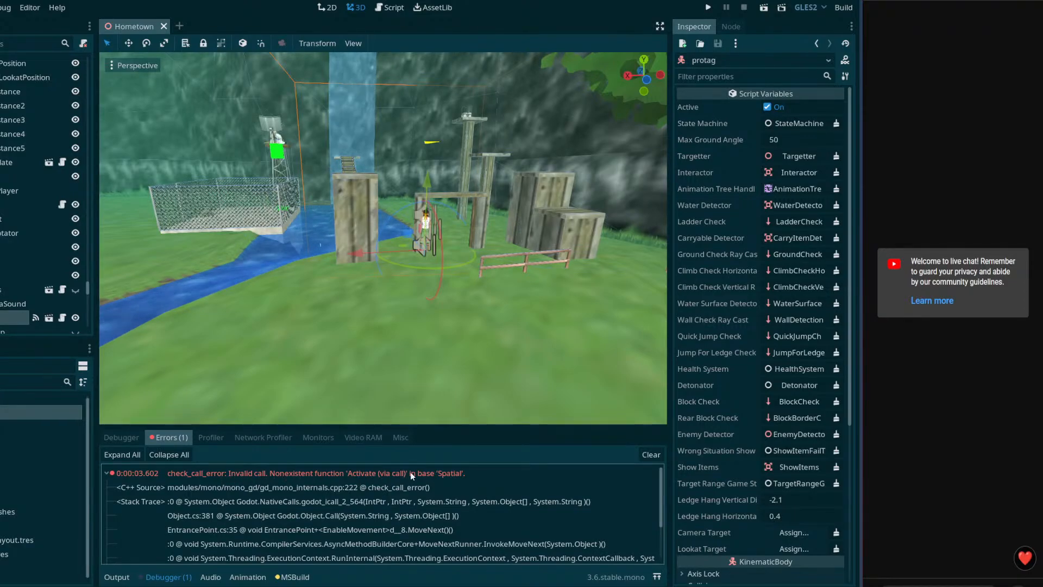
Step: Open EntrancePoint.cs at line 35 from the Activate error's stack-trace row
scroll(409, 473, "down", 4)
scroll(394, 481, "up", 4)
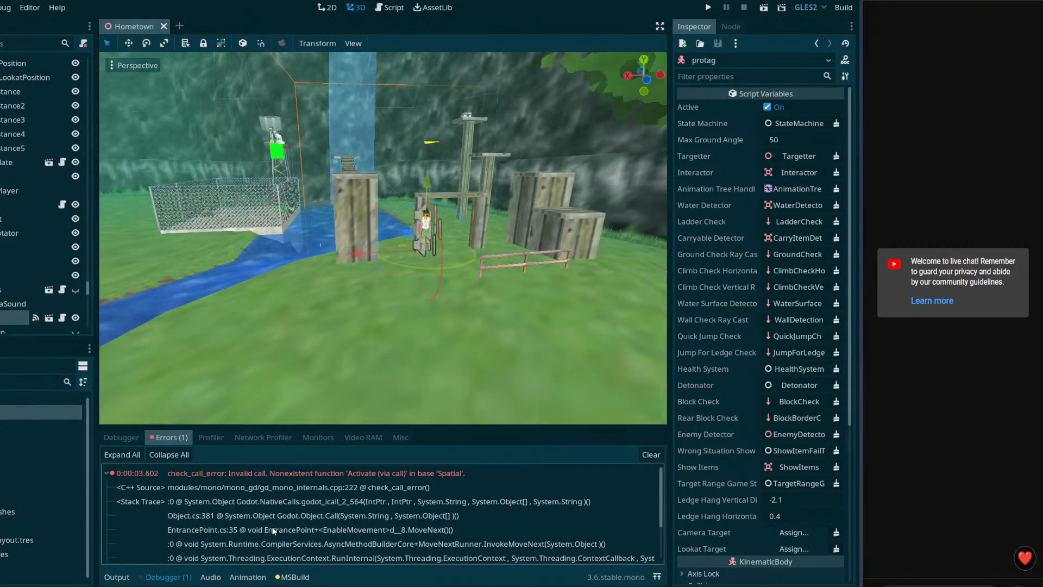
left_click(277, 530)
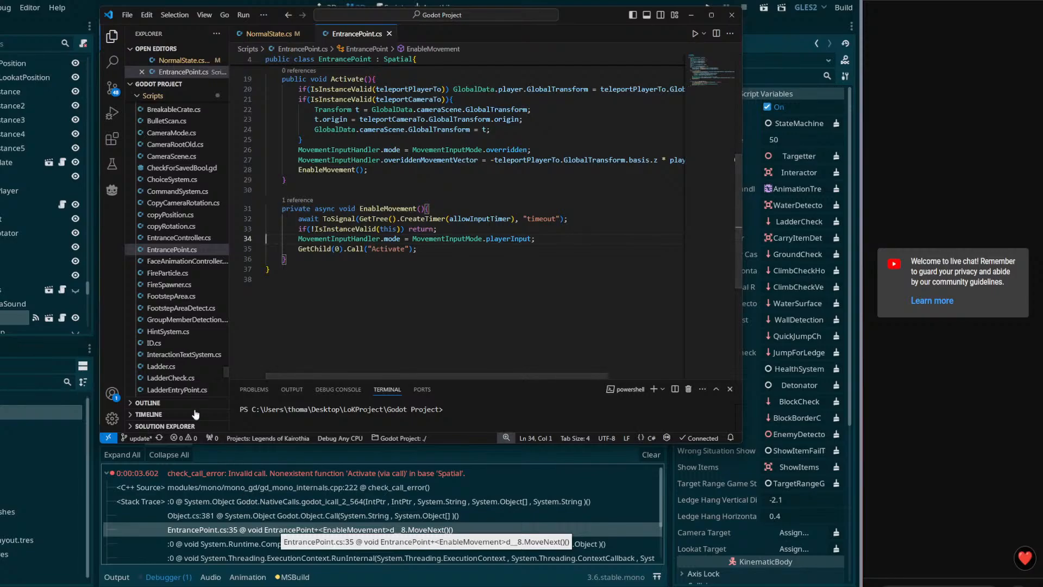
Step: Return to the Godot editor and scroll the Scene dock up to the Hometown tree's top
scroll(16, 288, "down", 5)
left_click_drag(88, 267, 85, 54)
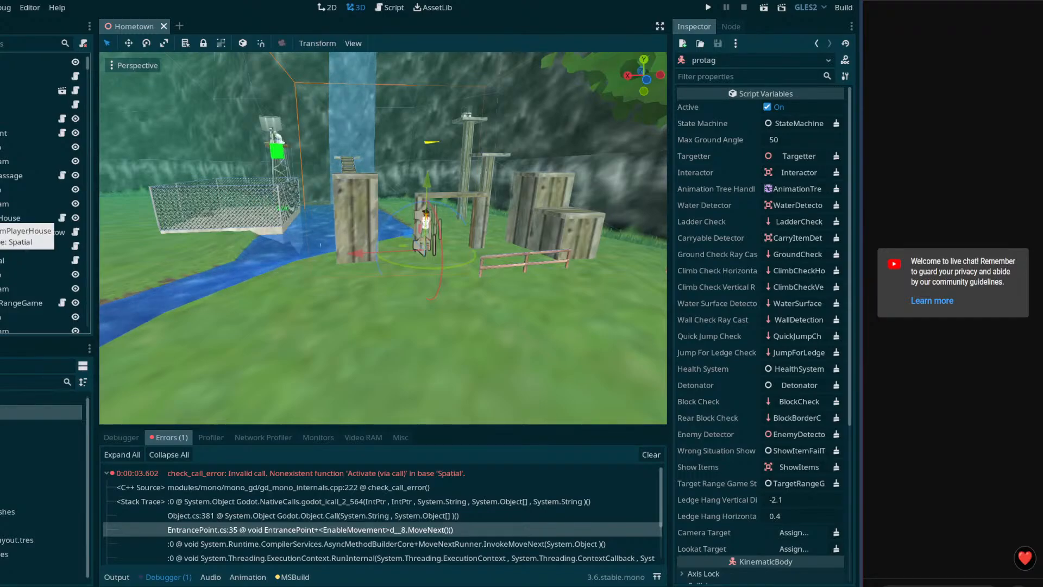
Step: Select FromPlayerHouse and review its signals, then its teleport and timer properties in the Inspector
left_click(24, 217)
left_click(729, 26)
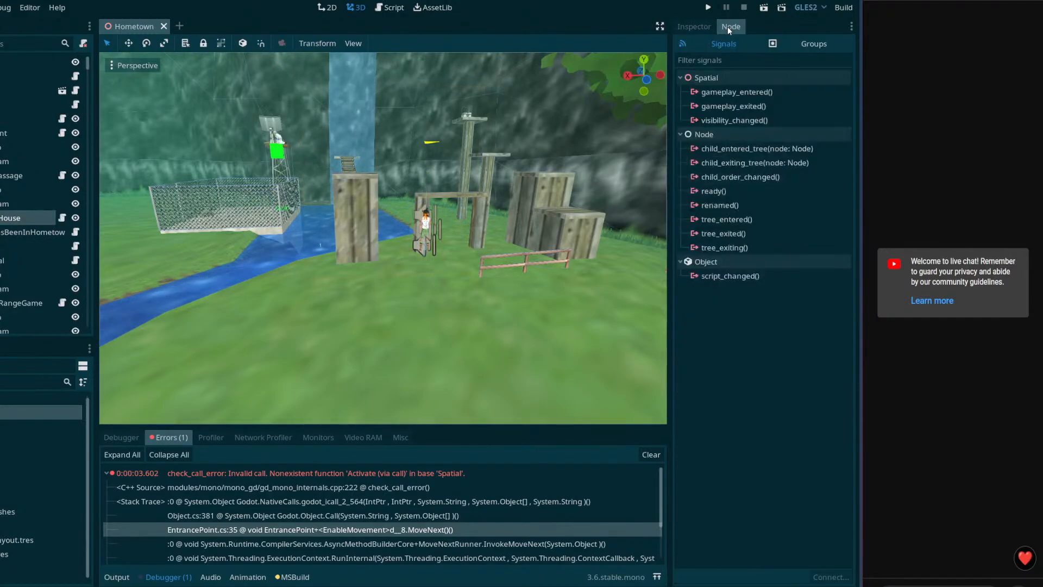
left_click(695, 26)
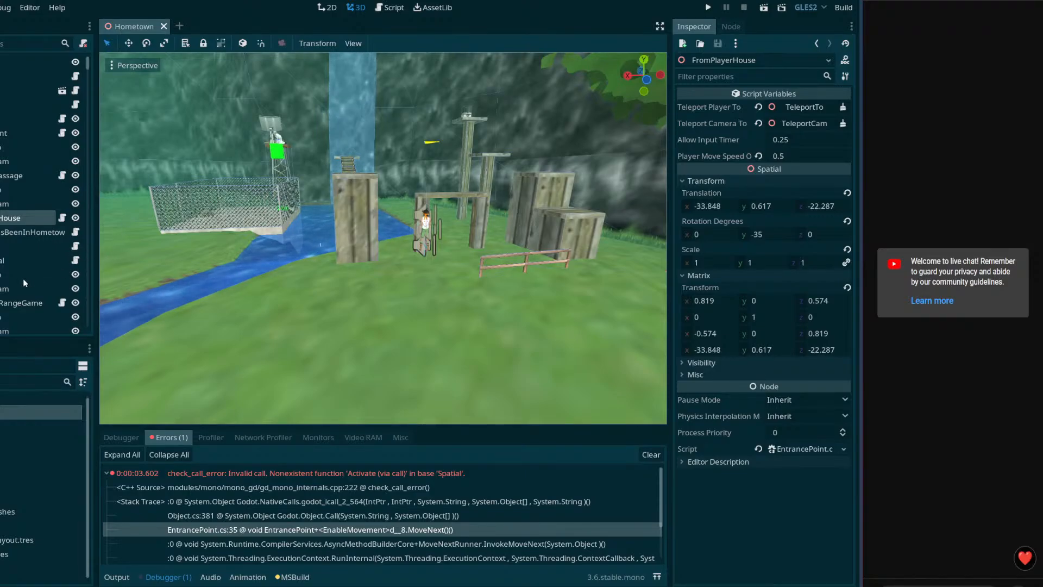
scroll(27, 289, "down", 2)
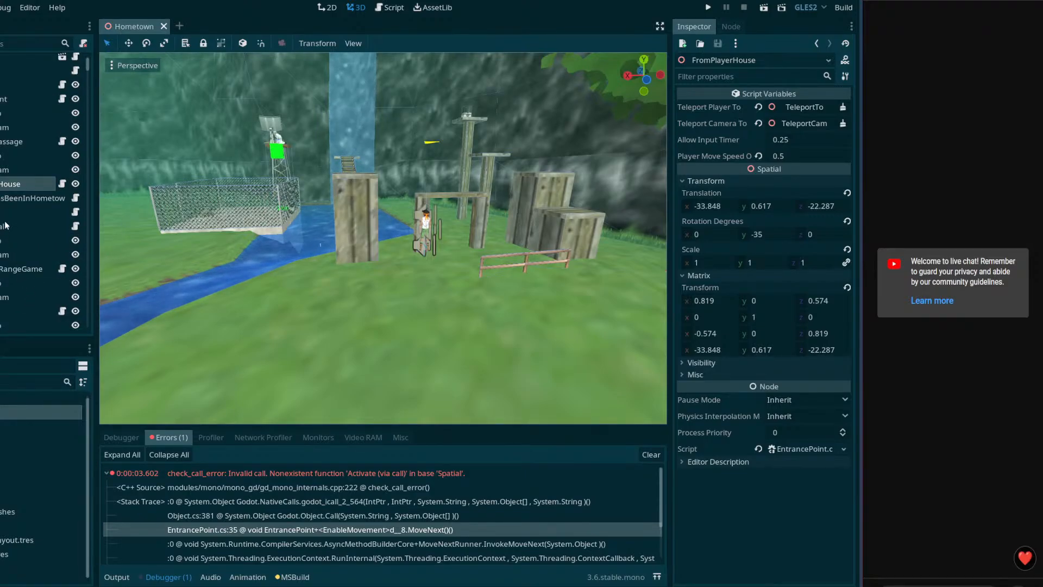
scroll(25, 194, "up", 2)
scroll(22, 207, "down", 8)
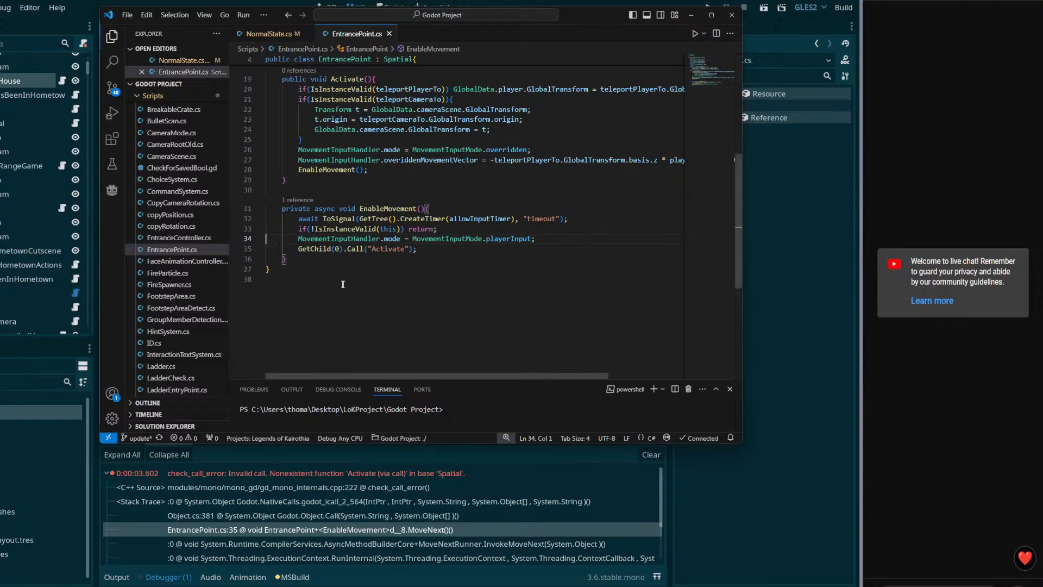
Step: Inspect the GetChild(0).Call("Activate") statement on line 35 without editing, then return to Godot
double_click(319, 248)
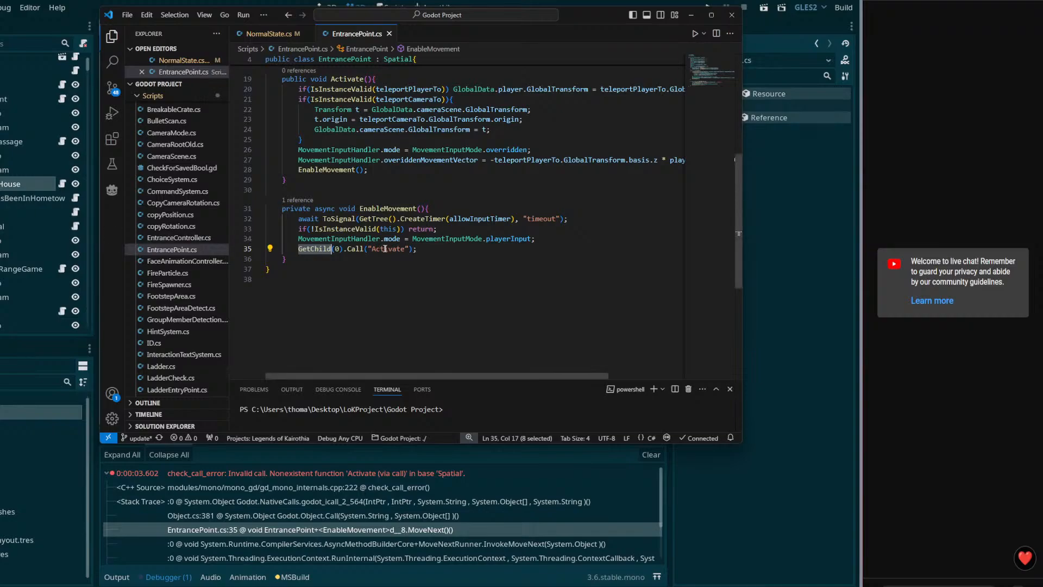
left_click(426, 247)
left_click_drag(439, 250, 344, 252)
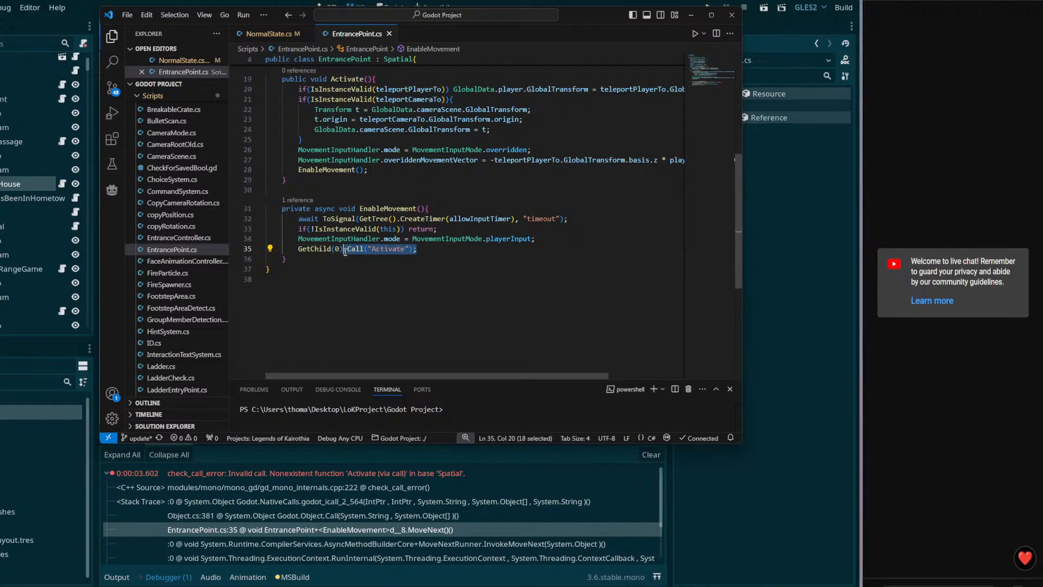
left_click(480, 247)
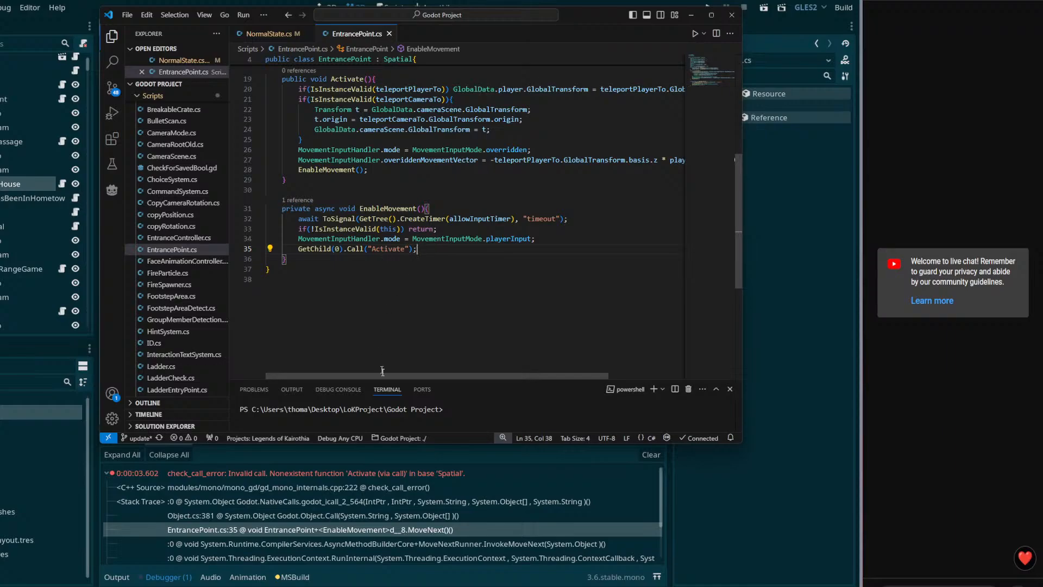
left_click(380, 479)
Step: Enlarge the Debugger error list and open EntrancePoint.cs:35 in VS Code from the trace
scroll(380, 484, "down", 1)
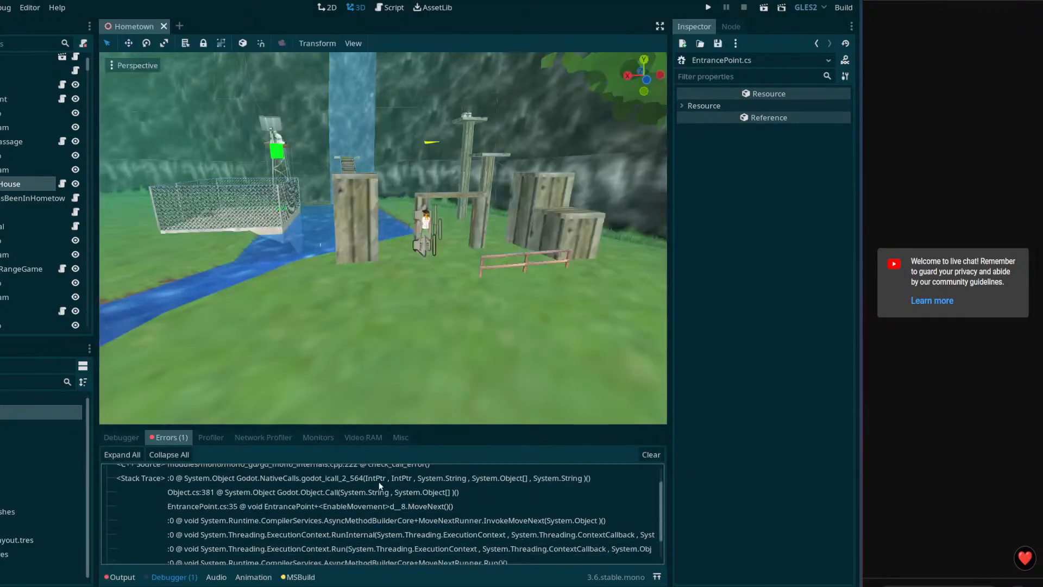
scroll(381, 486, "up", 1)
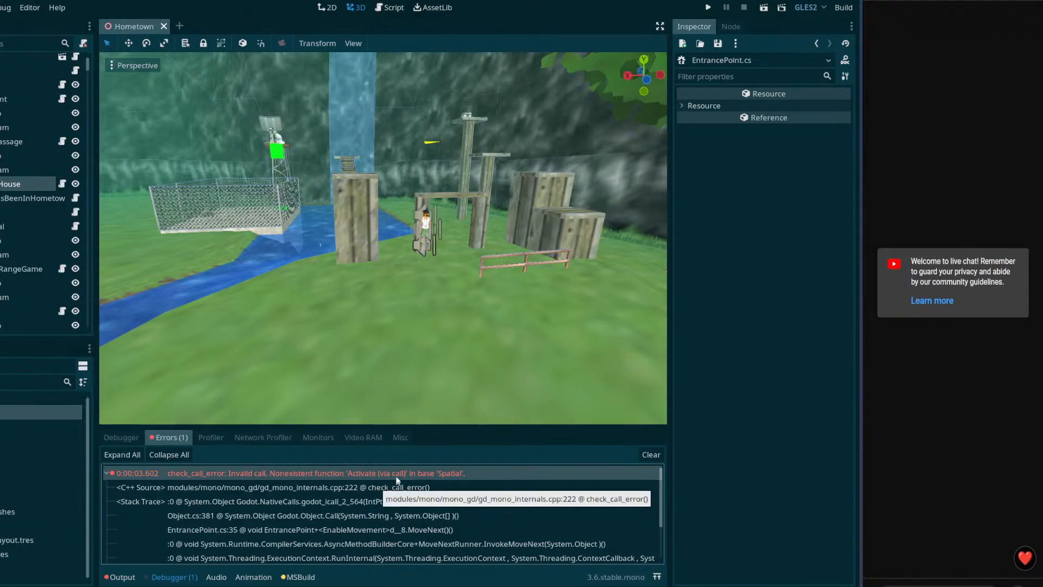
left_click_drag(440, 426, 443, 377)
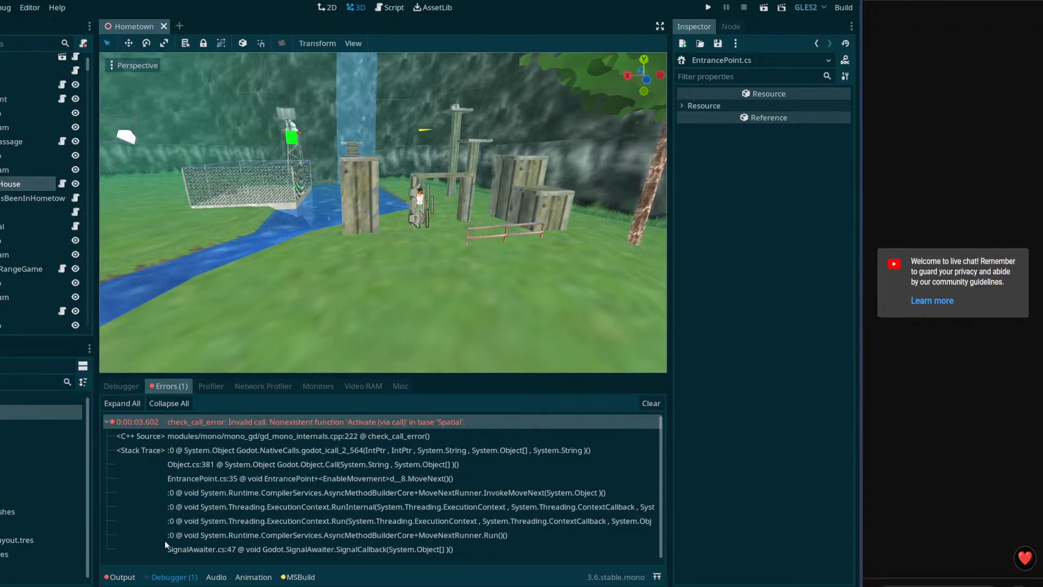
double_click(311, 477)
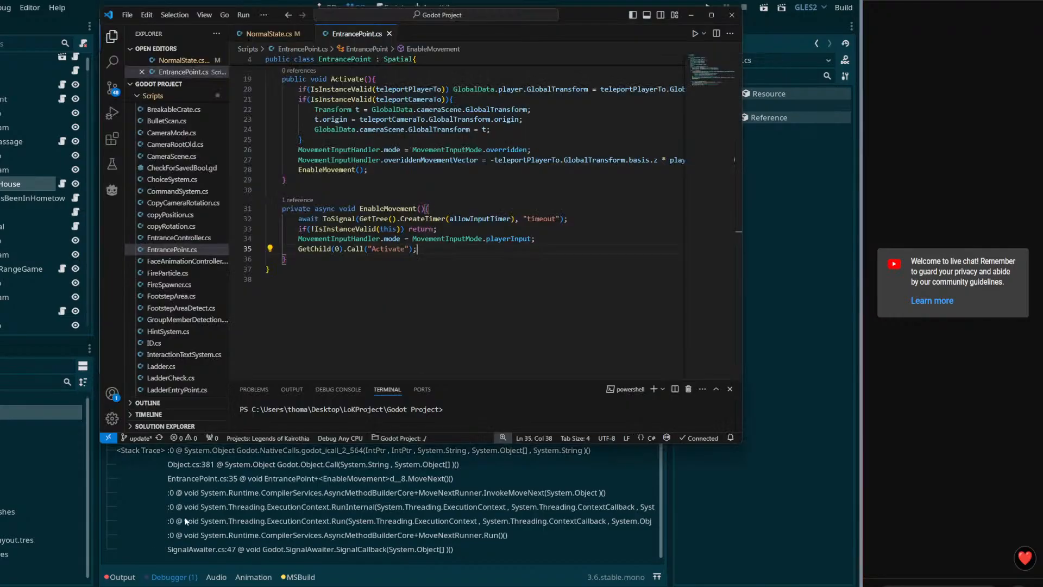
left_click(311, 479)
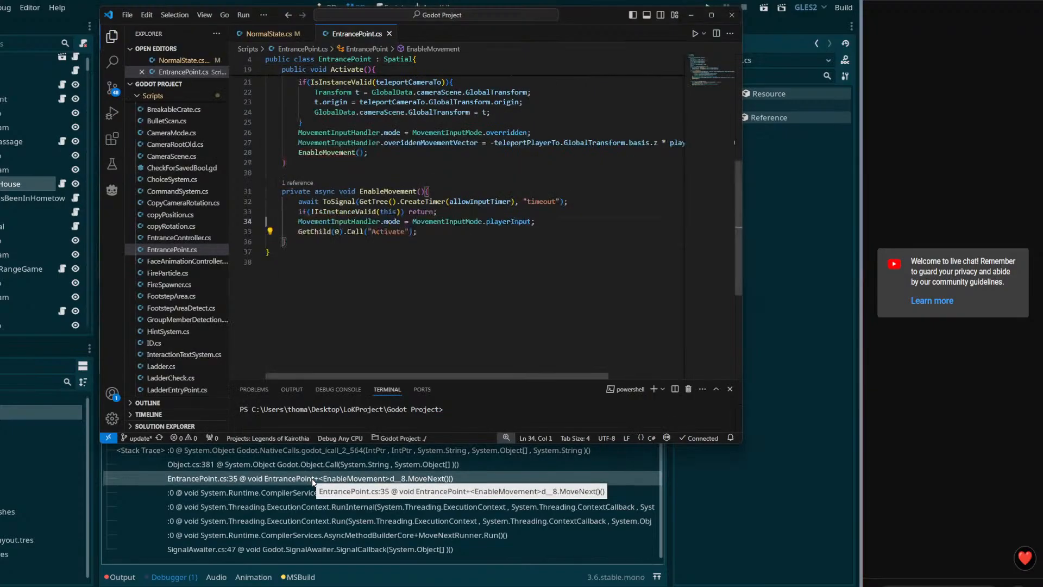
left_click(309, 483)
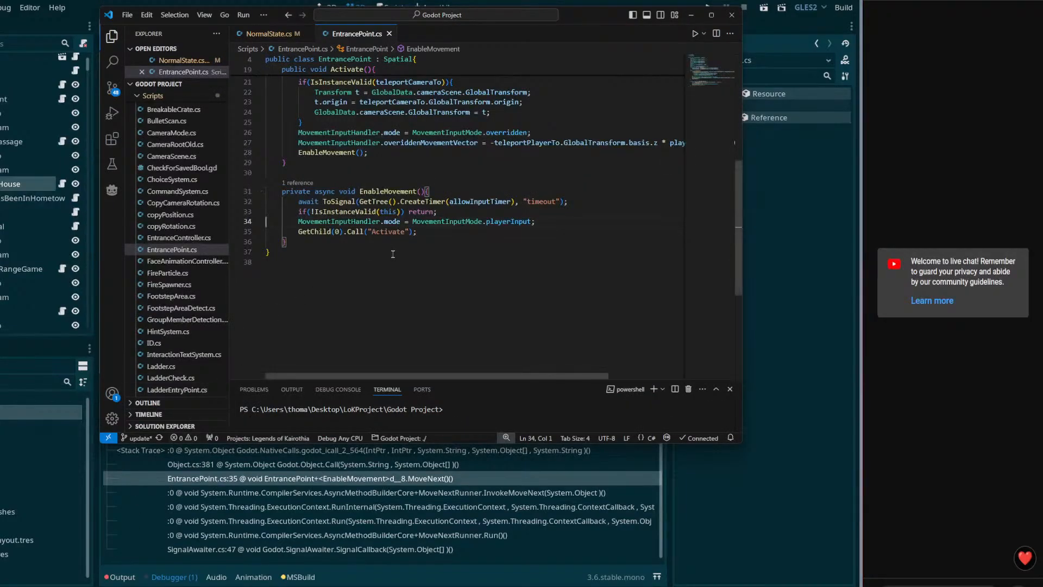
left_click_drag(267, 172, 477, 238)
left_click(474, 239)
left_click(460, 240, "shift")
left_click(459, 239)
left_click_drag(436, 173, 441, 237)
left_click(441, 238)
left_click_drag(416, 173, 447, 247)
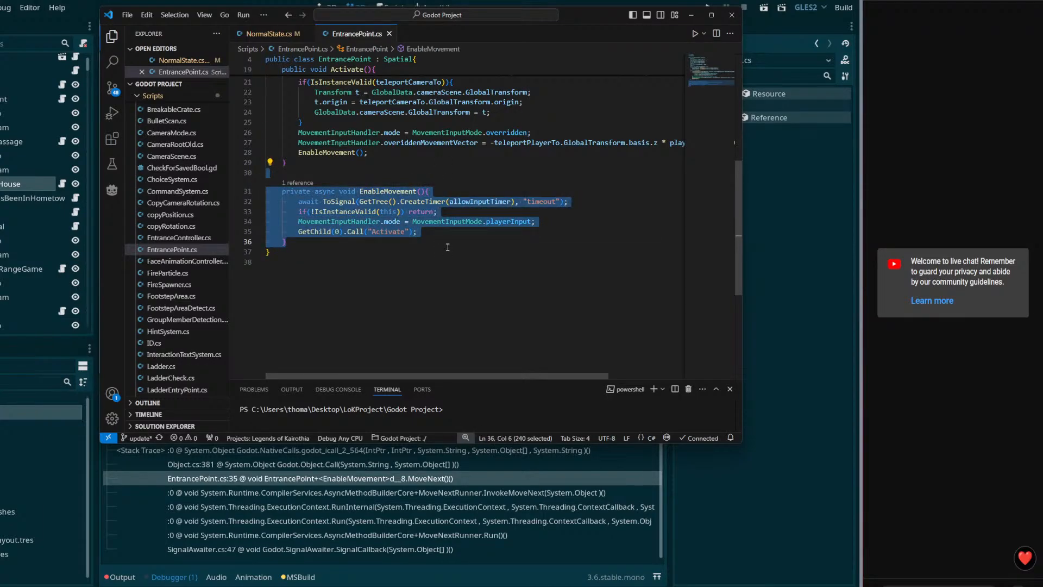
left_click(661, 480)
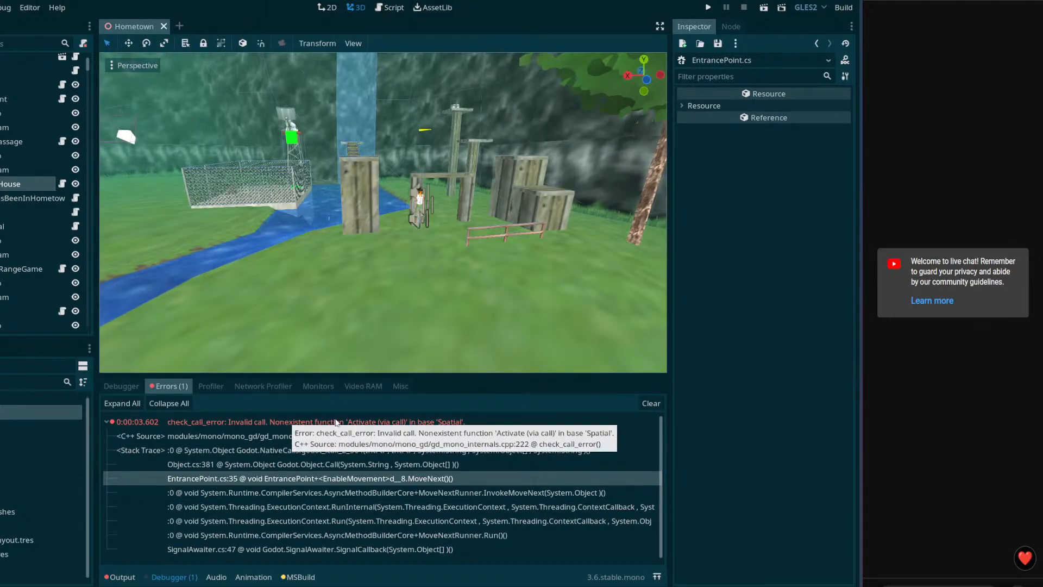
left_click(149, 585)
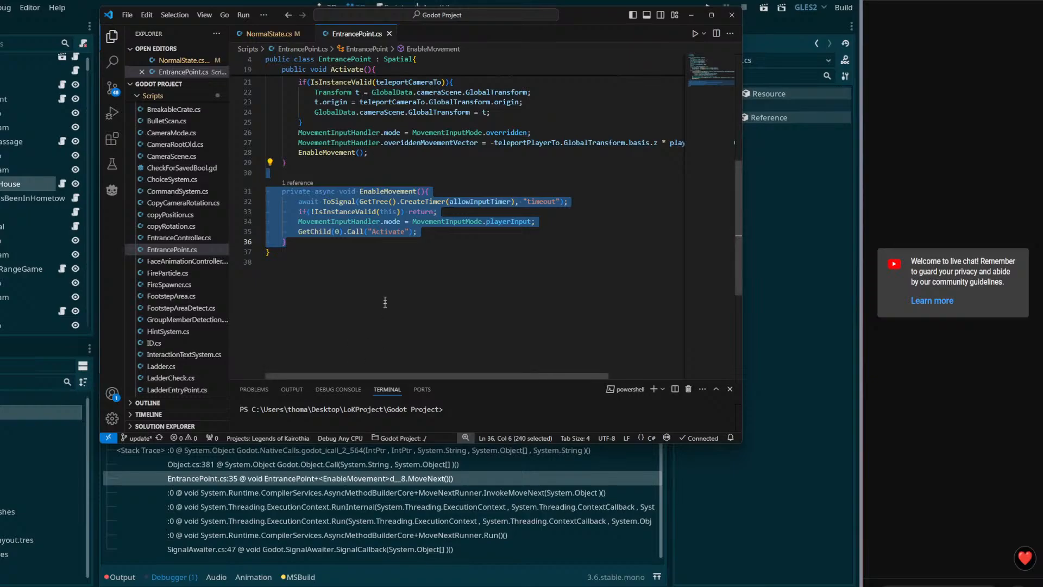
left_click(508, 234)
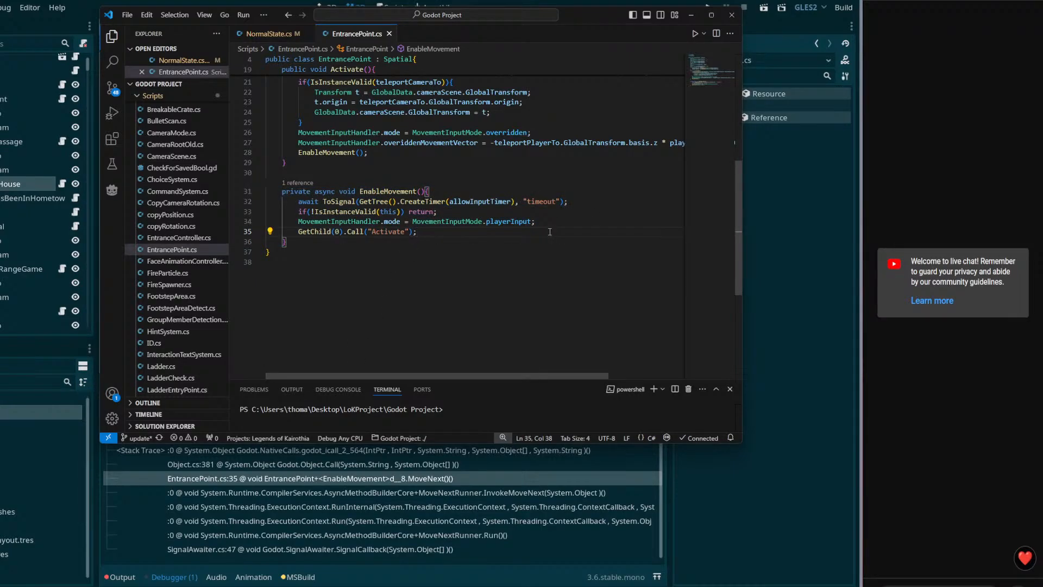
Step: Store GetChild(0) in a Node variable and wrap the Activate call in an if(child is Activatable) block
key("BackSpace")
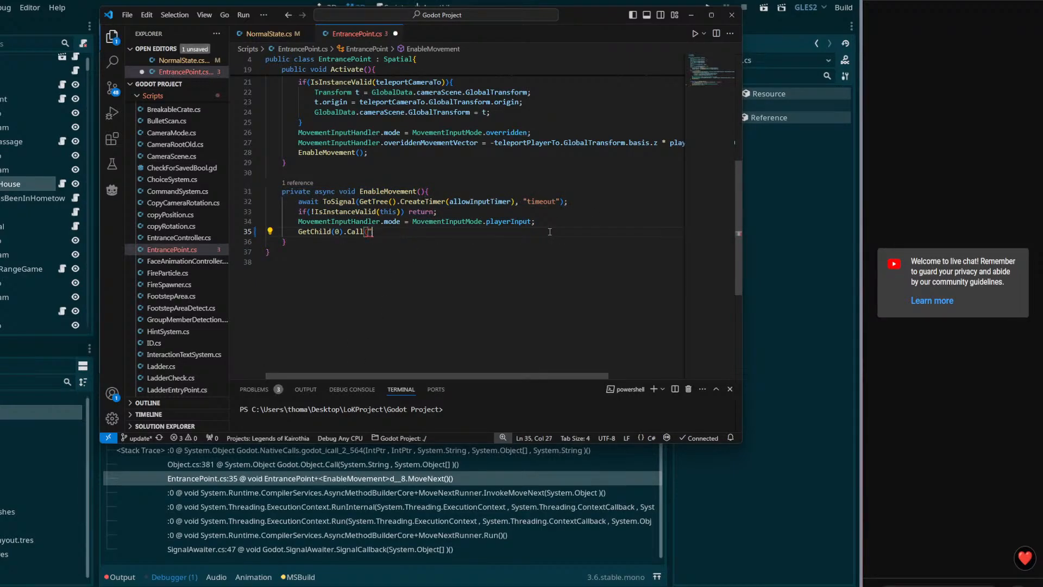
key("ctrl+z")
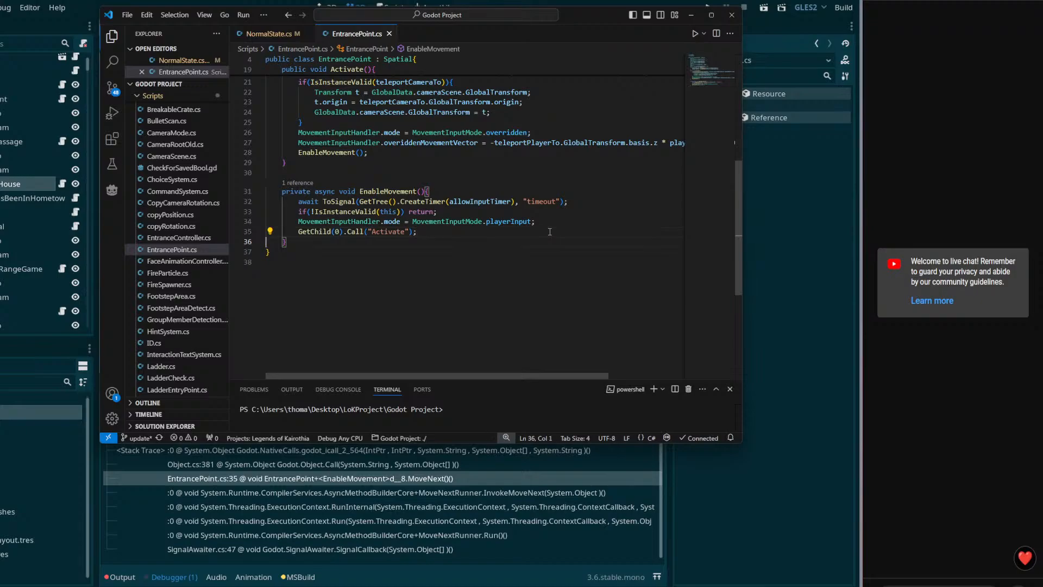
type("Node child =")
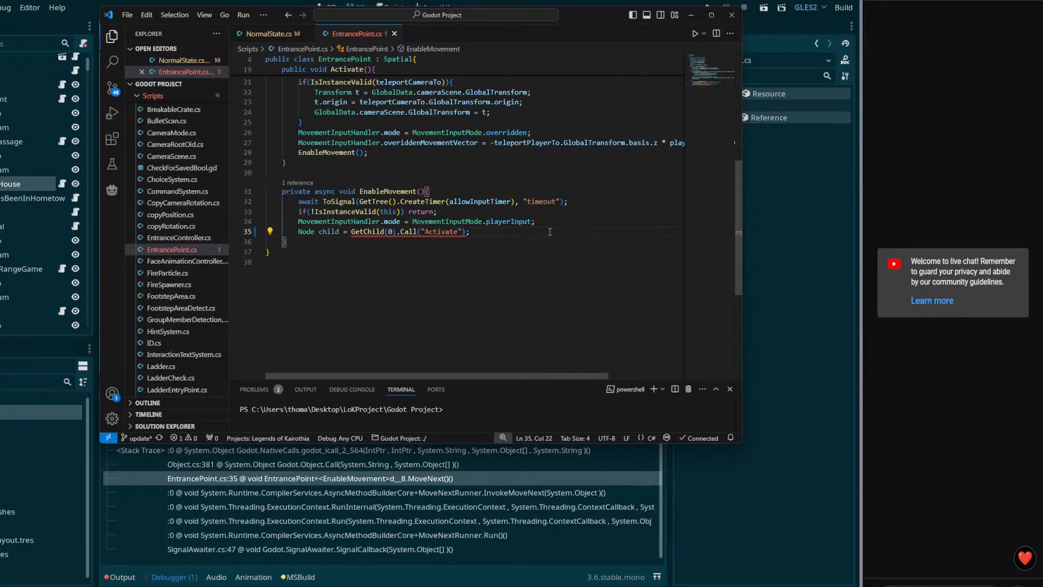
left_click(397, 232)
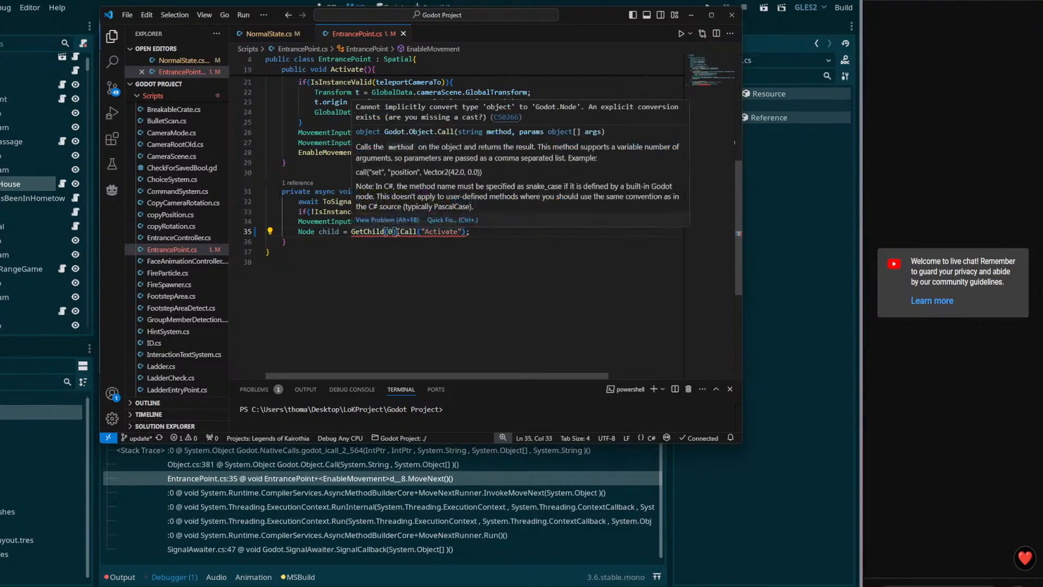
key("Return")
type("if(child ")
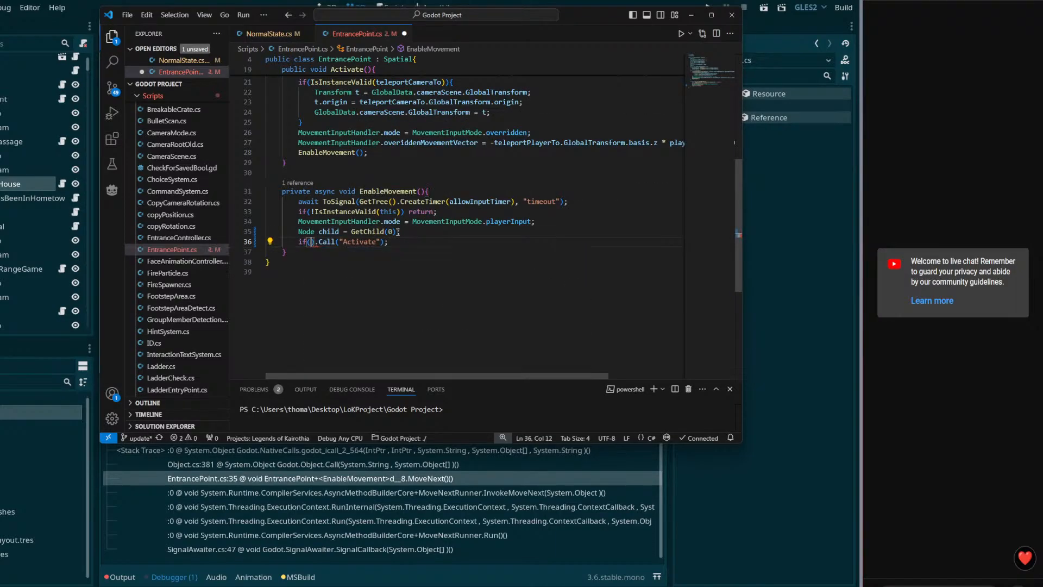
type("is Acti")
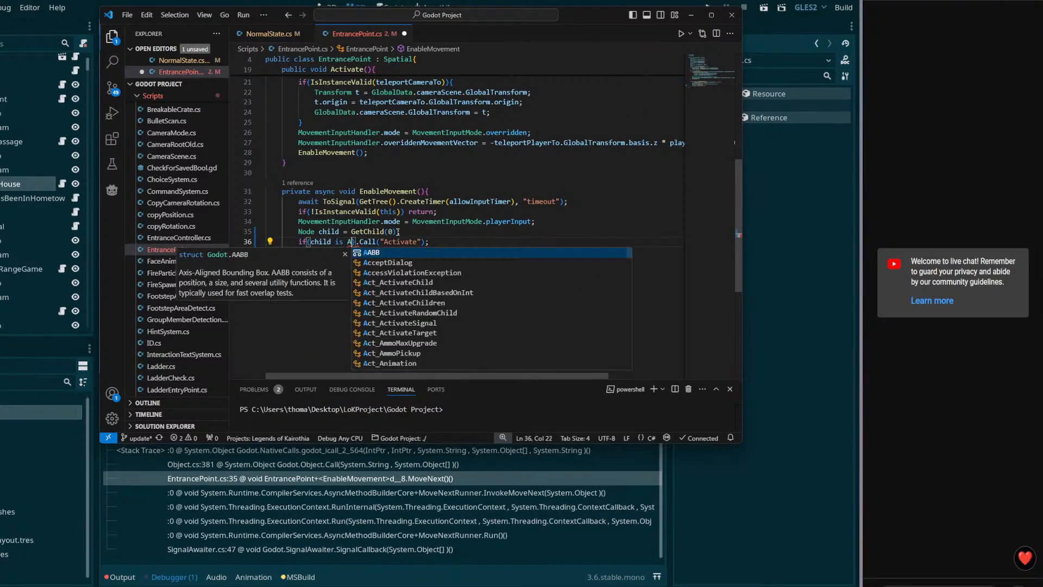
type("vatable)")
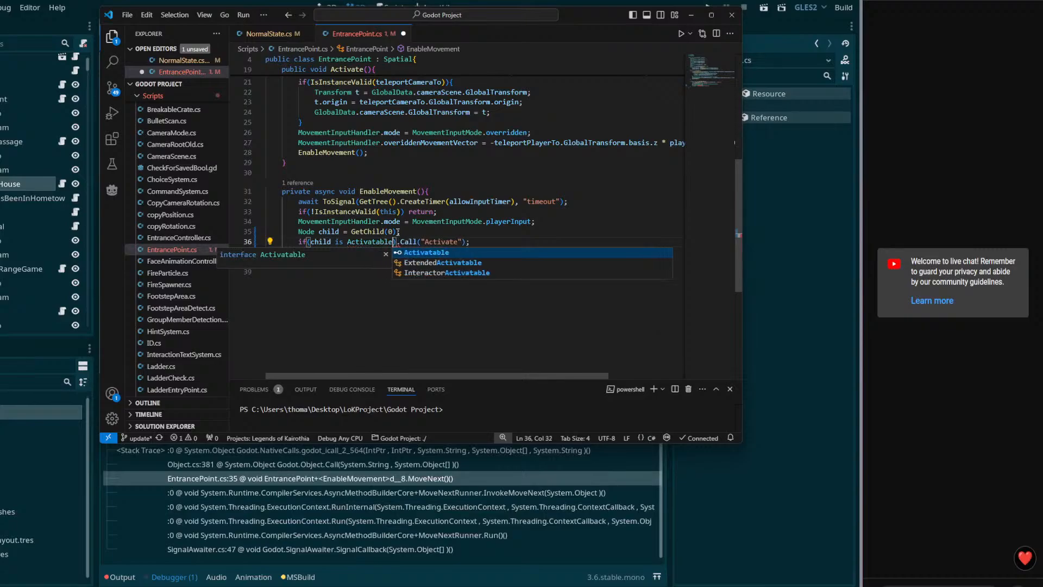
type("{")
key("Return")
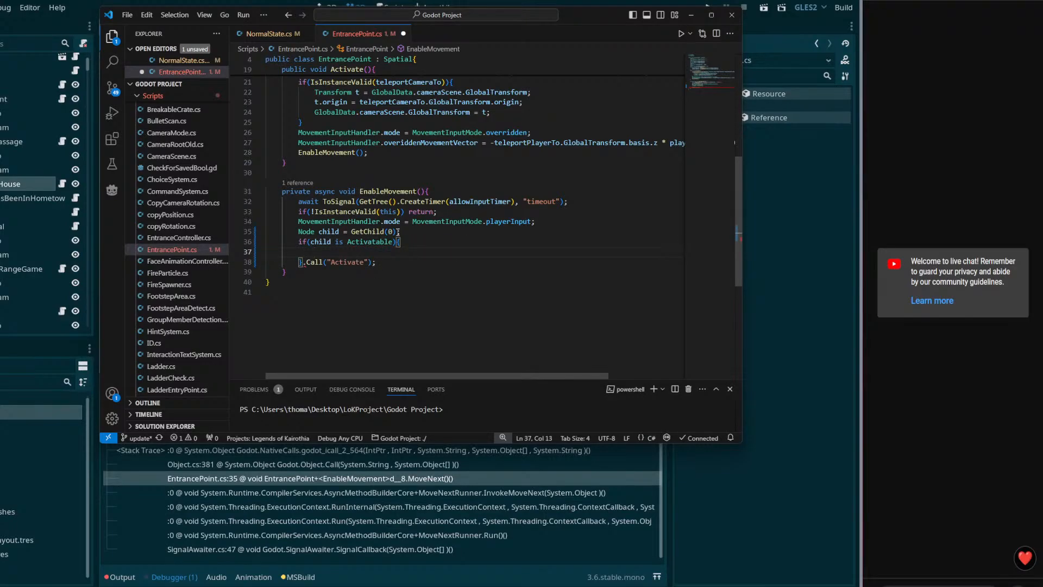
Step: Rename child to n, add the cast 'Activatable a = (Activatable)n;', and save
left_click_drag(389, 262, 307, 259)
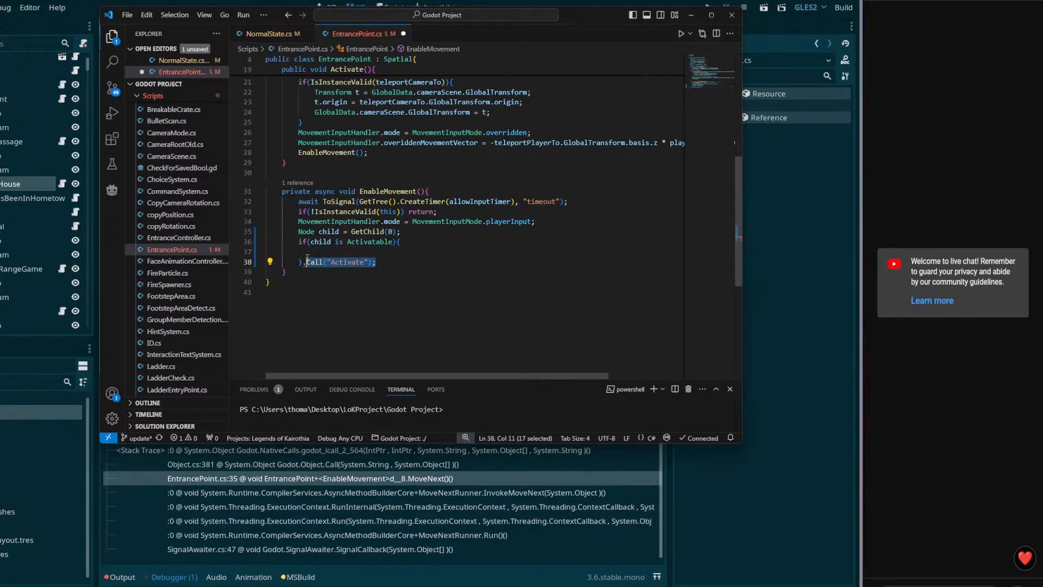
left_click(402, 254)
type("Activatable ")
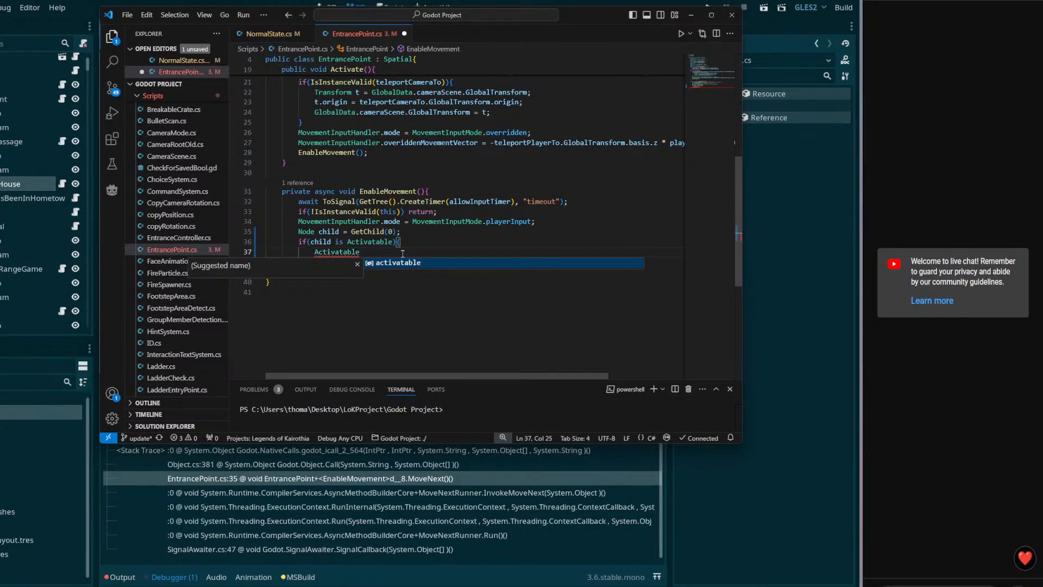
type("a =")
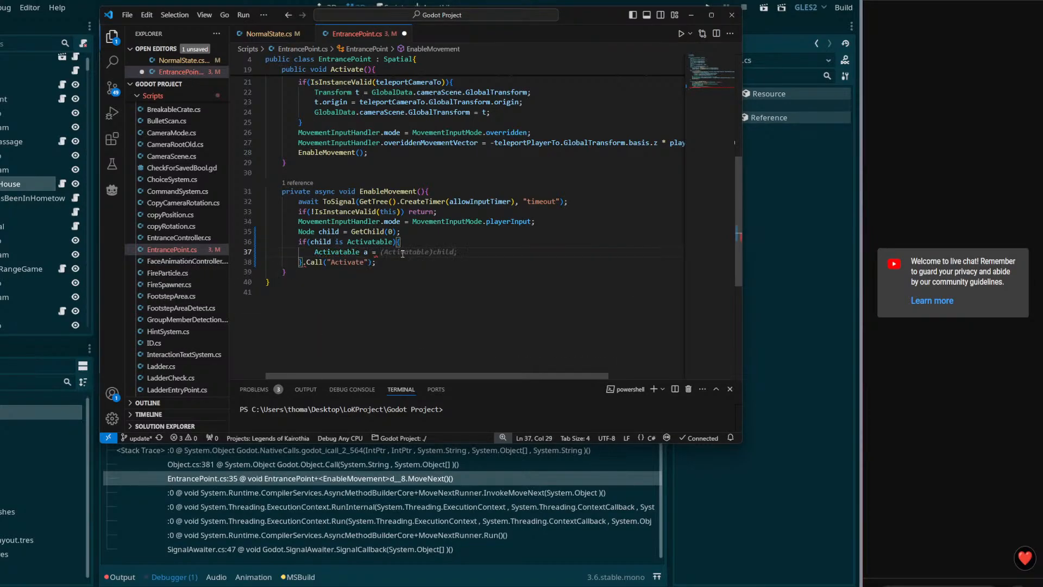
double_click(328, 231)
type("n")
left_click(311, 222)
double_click(328, 242)
type("n")
left_click(391, 238)
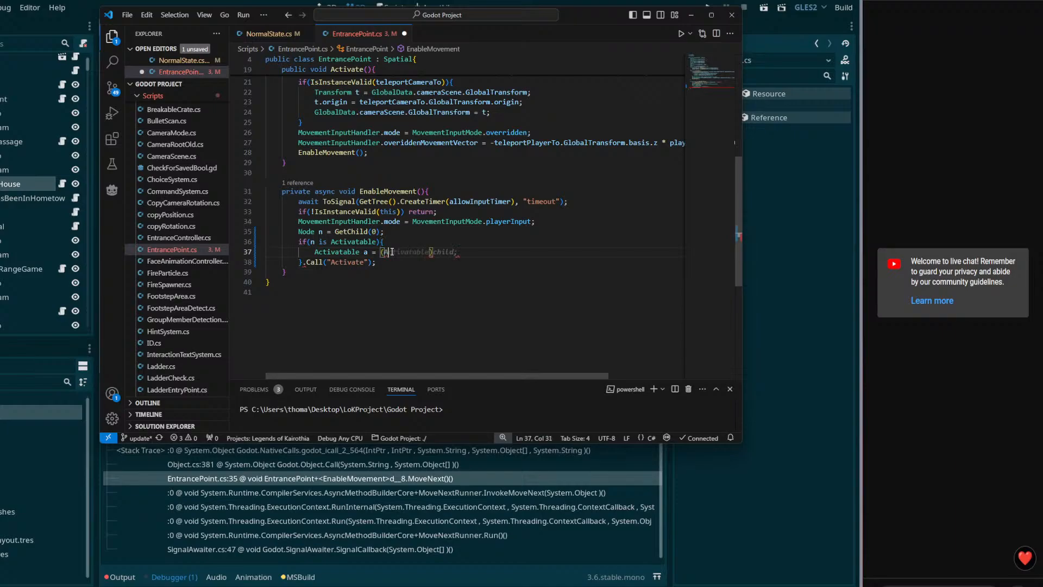
key("Tab")
type("n;")
key("ctrl+s")
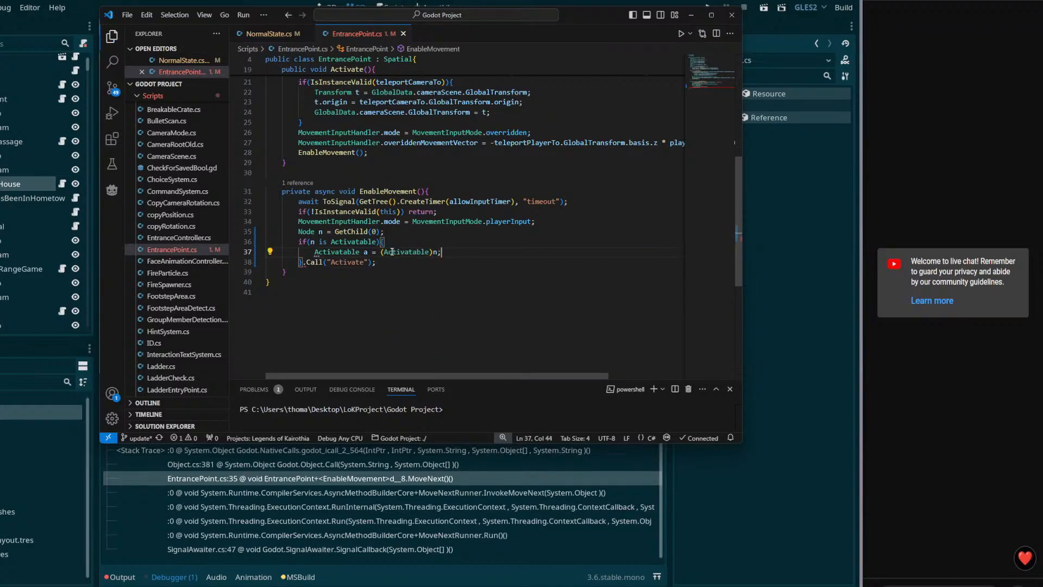
Step: Add the a.Activate(); call below the cast, then return to Godot
key("Return")
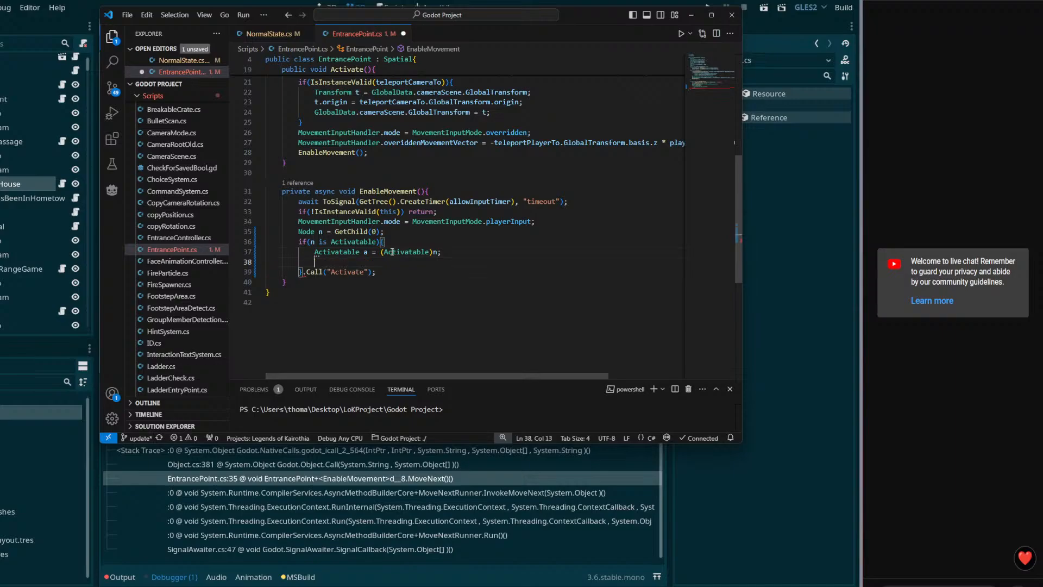
type("a.Ad")
key("BackSpace")
key("BackSpace")
type("acti")
type("Actiate(")
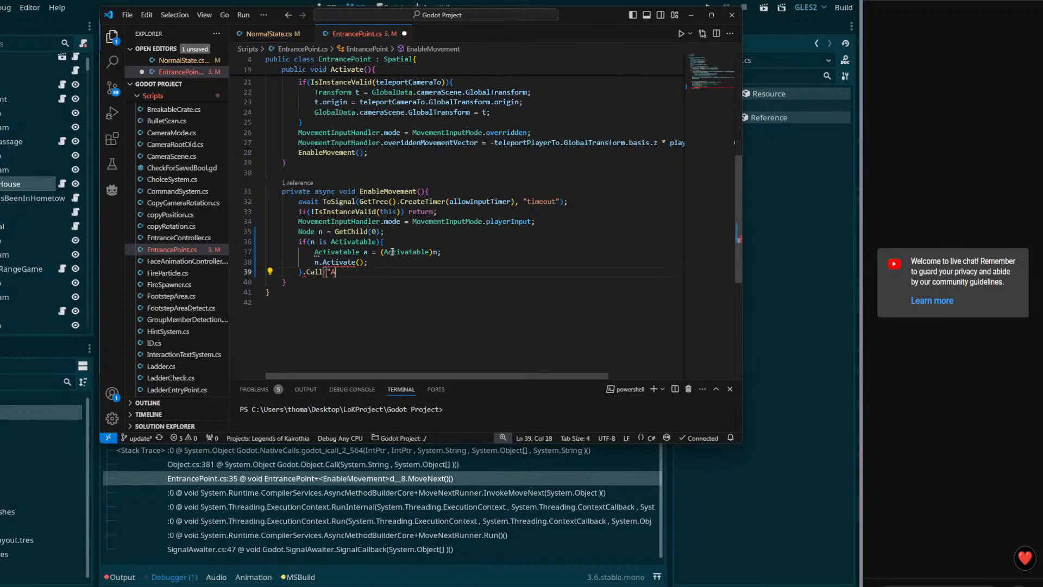
type("a")
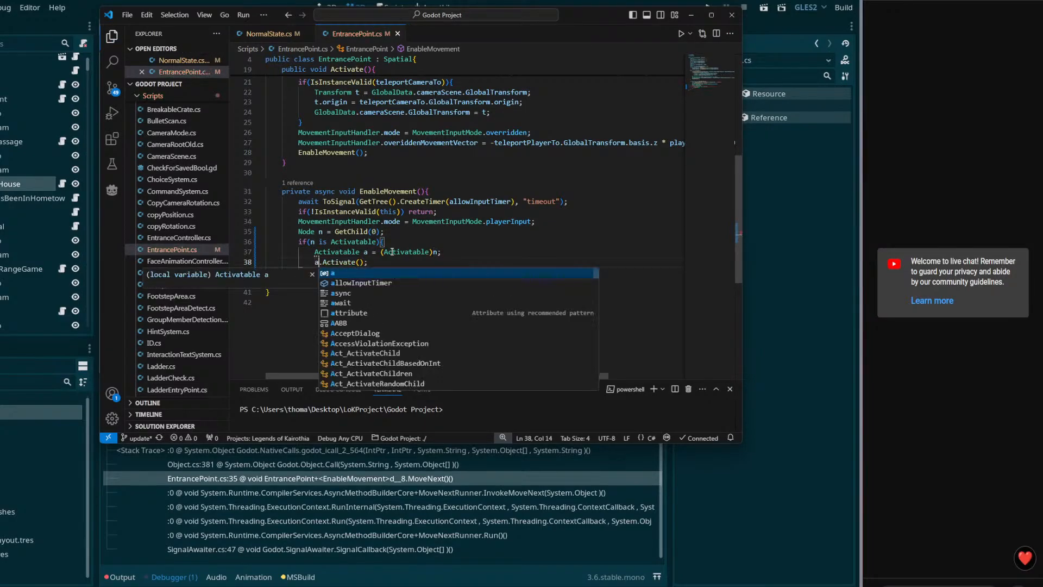
key("Escape")
scroll(416, 264, "up", 5)
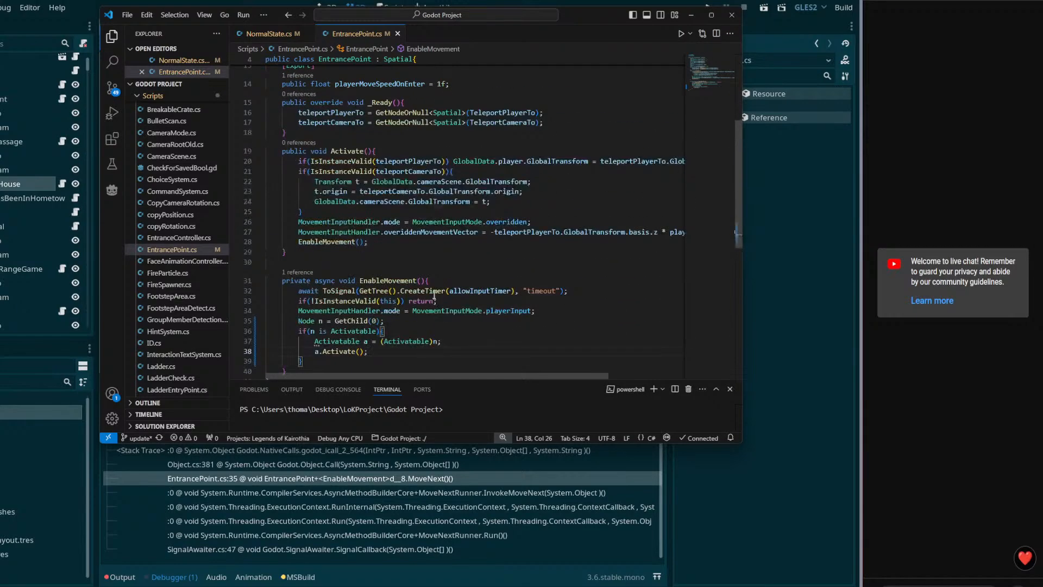
left_click(426, 466)
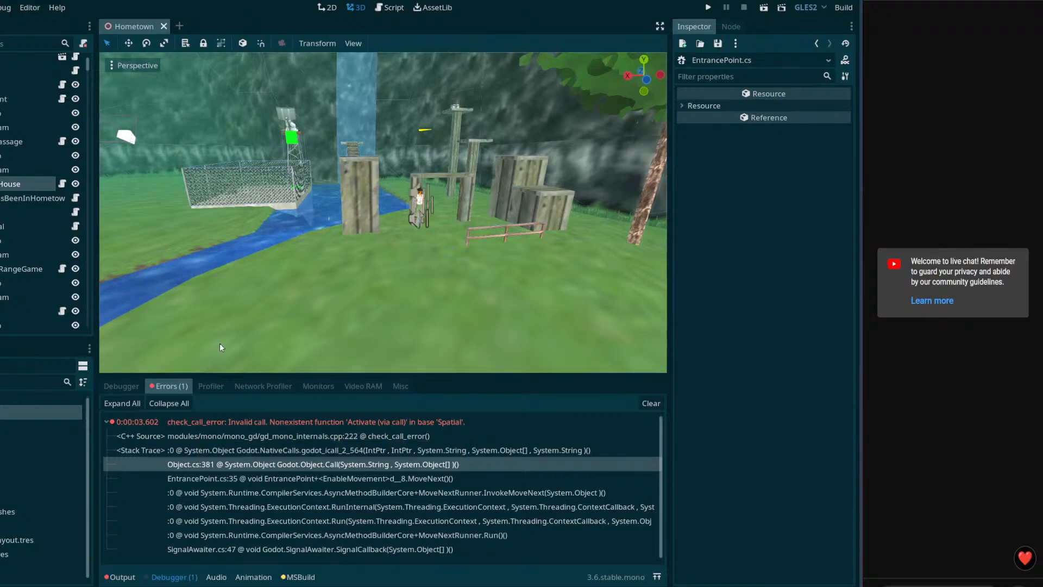
Step: Playtest Hometown, open the in-game Equipment menu with Escape, then close the game window
left_click(765, 9)
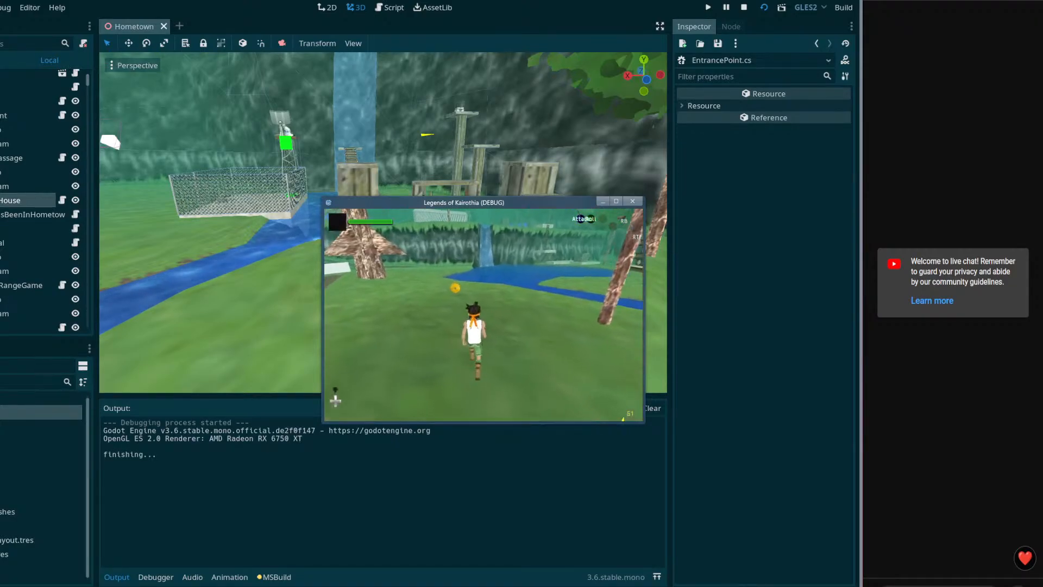
key("Escape")
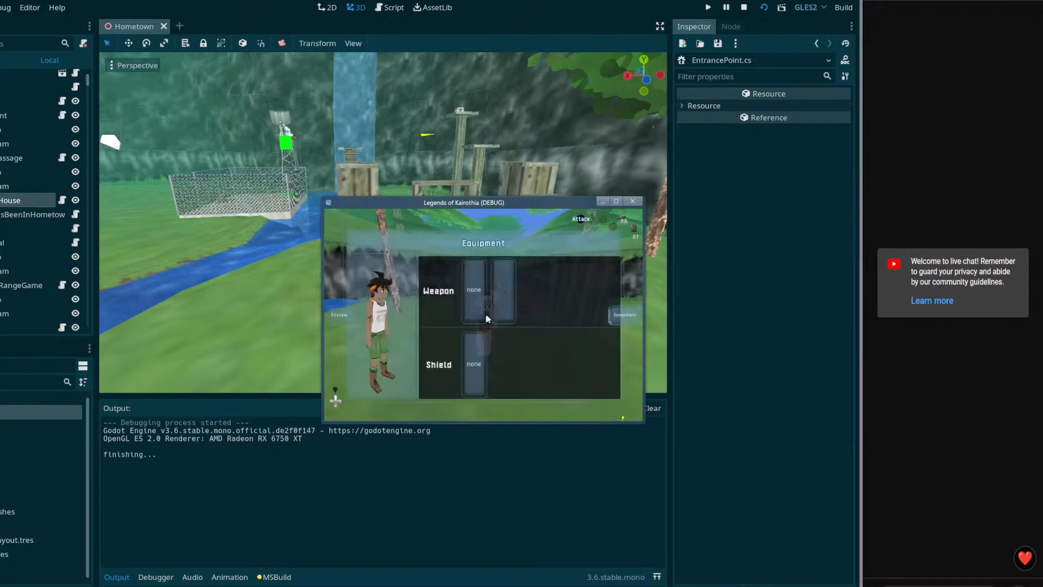
left_click(632, 202)
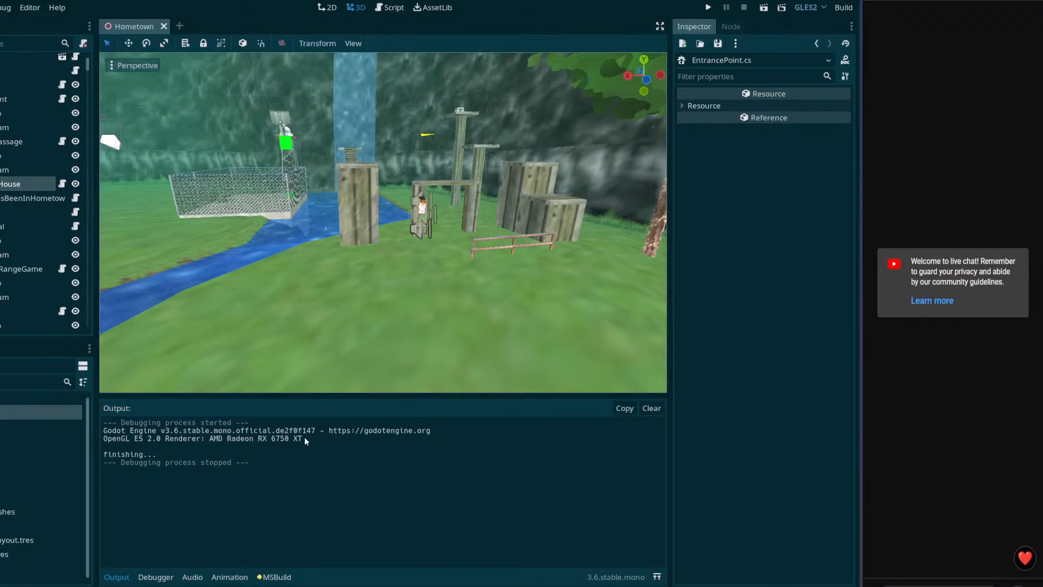
Step: Fly around the Hometown scene toward the fence and van, then save it
right_click_drag(369, 271, 125, 263)
key("w")
right_click_drag(419, 304, 419, 307)
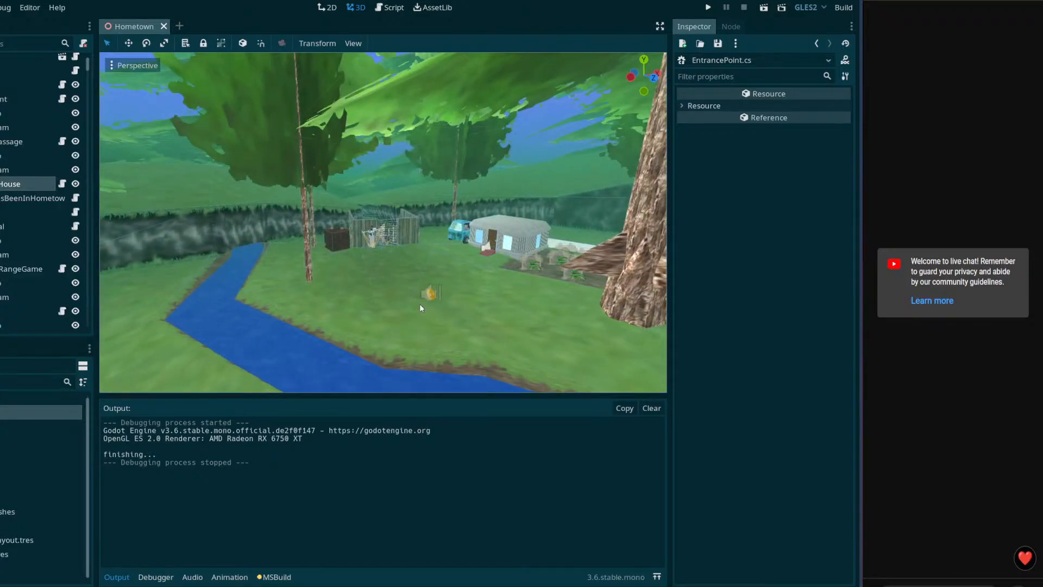
key("ctrl+s")
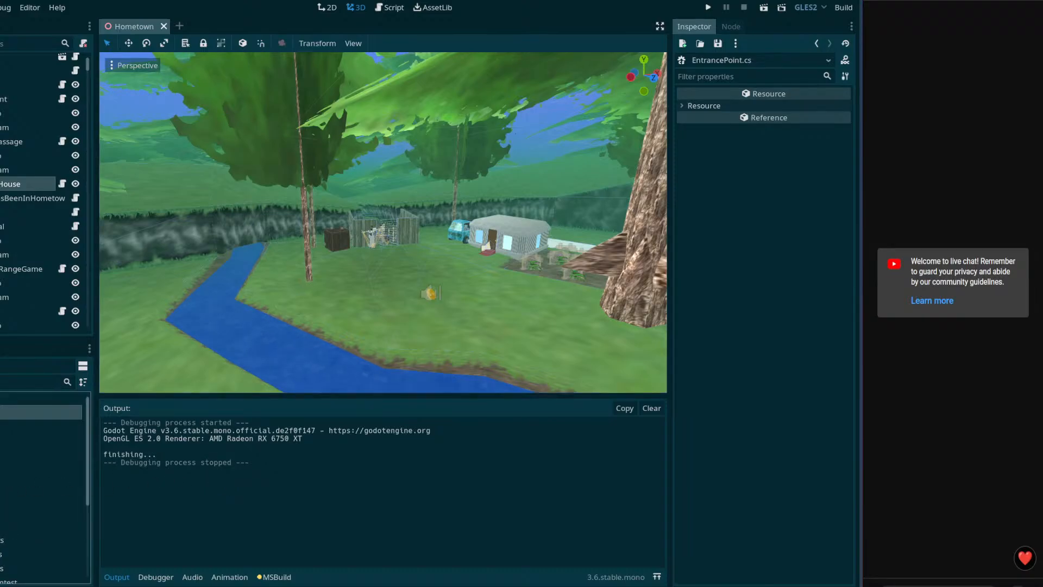
Step: Open DeepWoods.tscn from the FileSystem dock and look around the scene
scroll(41, 488, "down", 3)
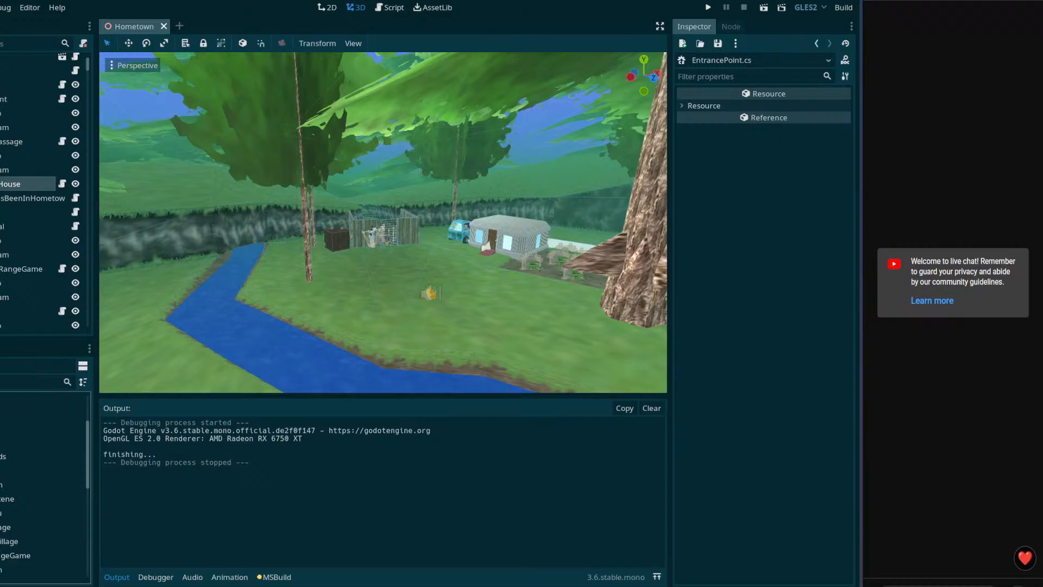
scroll(41, 487, "down", 2)
scroll(41, 488, "up", 1)
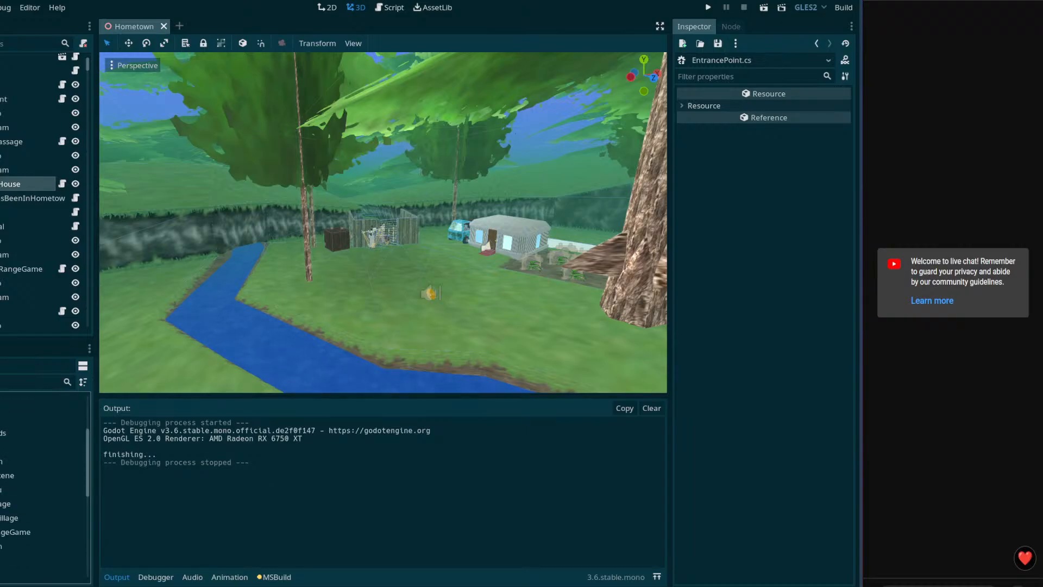
left_click(21, 447)
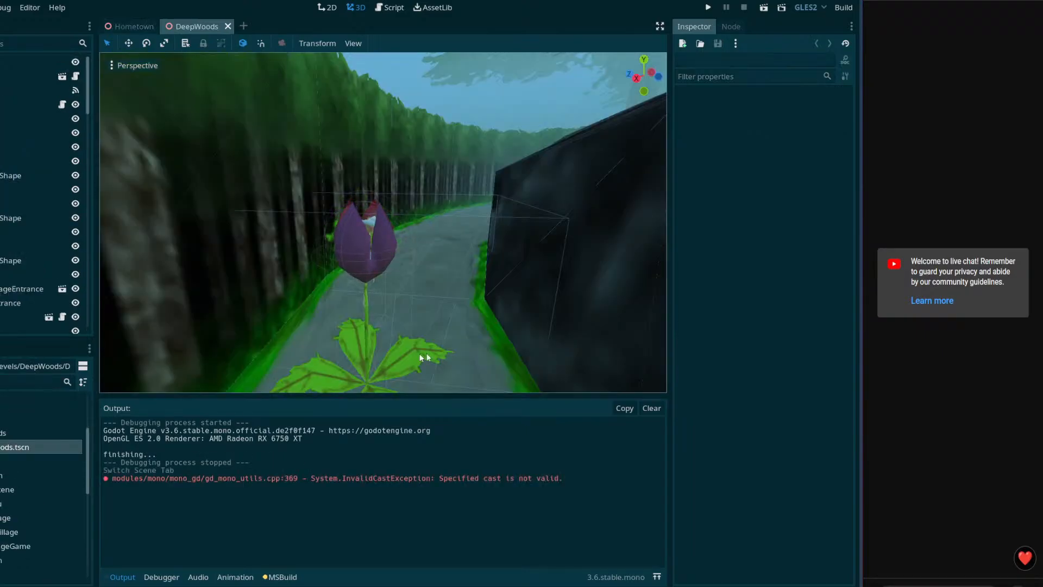
right_click_drag(426, 356, 454, 347)
Step: Save the DeepWoods scene and shift the streaming software window aside
key("ctrl+s")
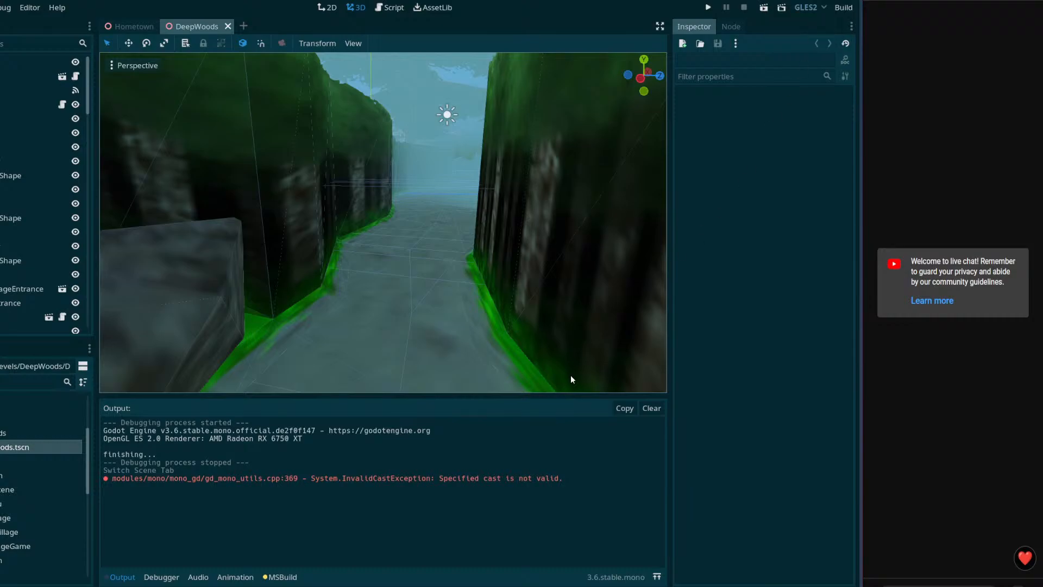
left_click(44, 573)
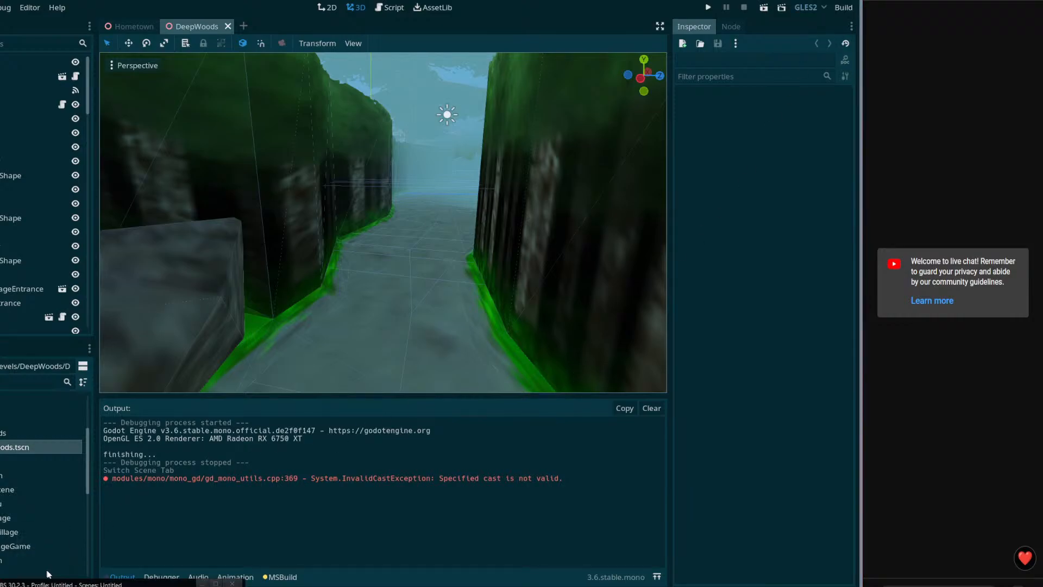
left_click_drag(159, 575, 239, 585)
left_click(412, 472)
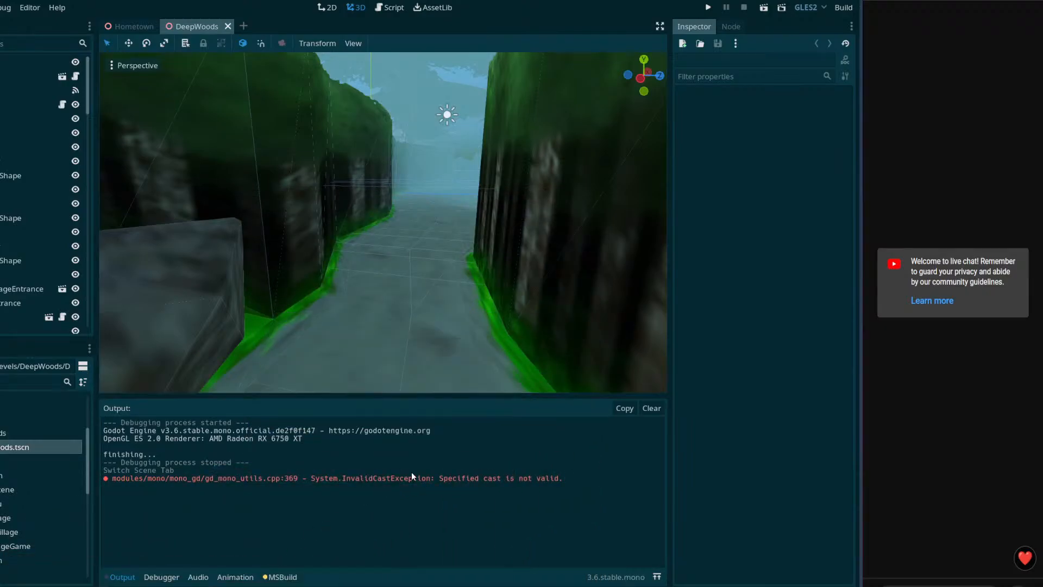
Step: Look down the DeepWoods corridor and widen the live chat overlay in the stream layout
right_click_drag(386, 301, 462, 267)
key("w")
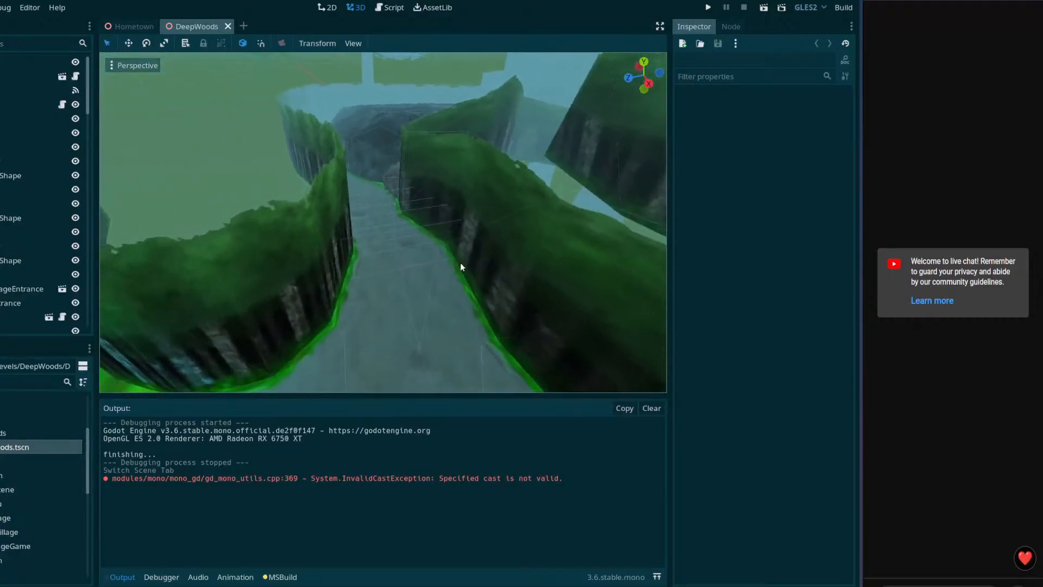
left_click_drag(135, 586, 466, 112)
left_click_drag(608, 220, 609, 247)
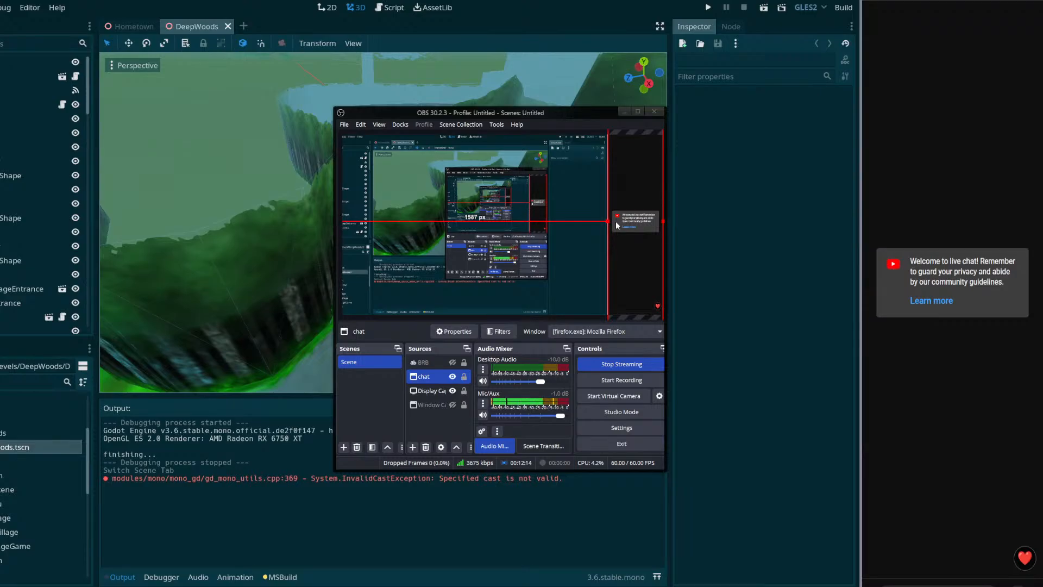
left_click_drag(585, 118, 541, 586)
Step: Freelook down to the path between the hedges and turn toward the large tree
right_click_drag(485, 322, 624, 309)
mouse_move(438, 142)
right_mouse_down()
mouse_move(337, 142)
mouse_move(326, 155)
mouse_move(456, 138)
right_mouse_up()
key("w")
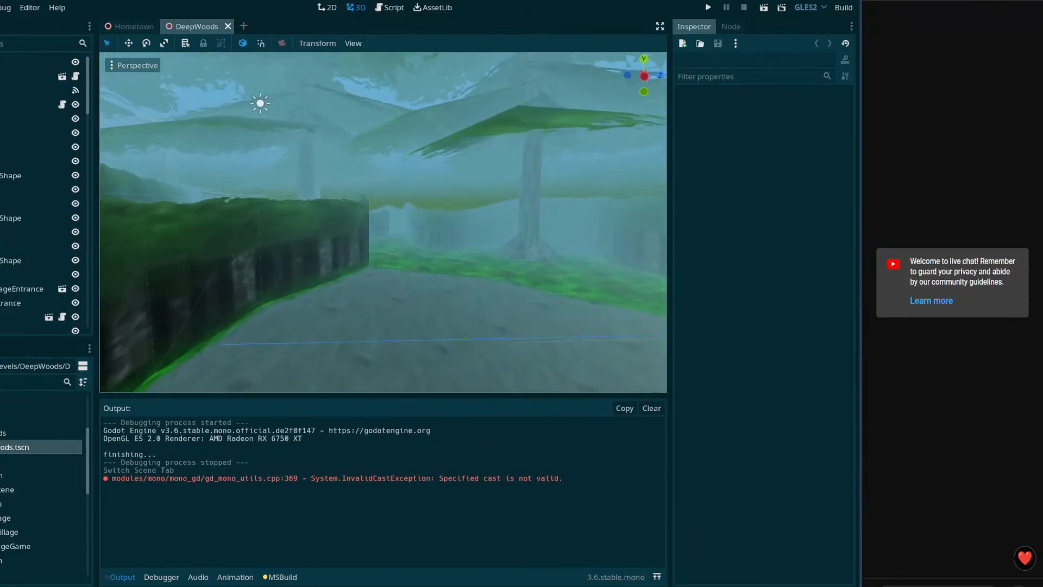
key("w")
left_click_drag(456, 139, 429, 140)
right_click_drag(429, 140, 168, 141)
Step: Fly past the tree and settle the view beside the character above the hedges
key("w")
mouse_move(478, 196)
right_mouse_down()
mouse_move(353, 202)
mouse_move(481, 212)
right_mouse_up()
key("w")
right_click_drag(502, 318, 391, 320)
key("w")
right_click_drag(391, 217, 523, 307)
key("s")
key("w")
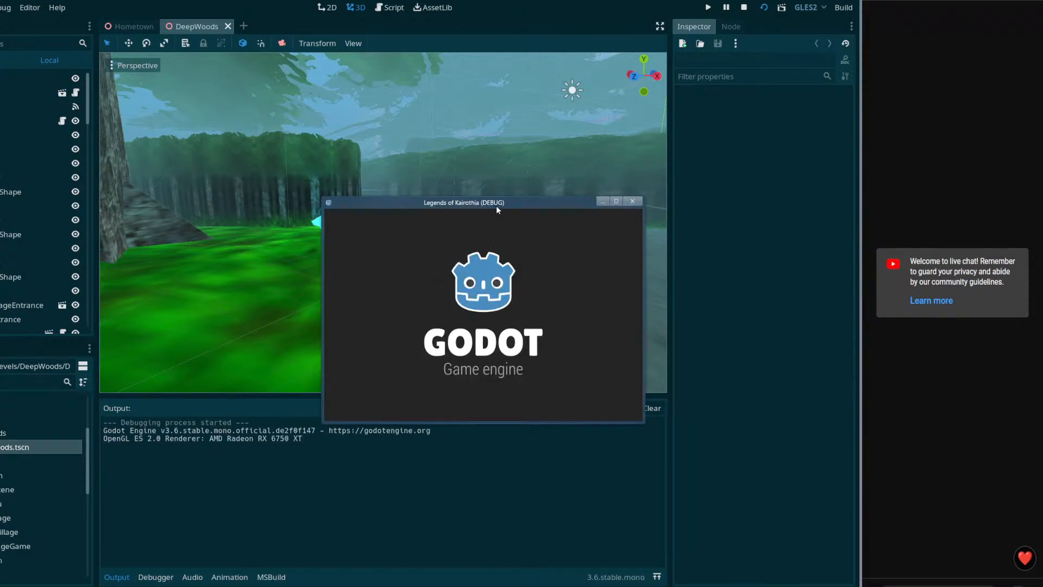
Step: Move the game window top-left, enlarge it, play through the path, then close it
left_click_drag(483, 206, 249, 26)
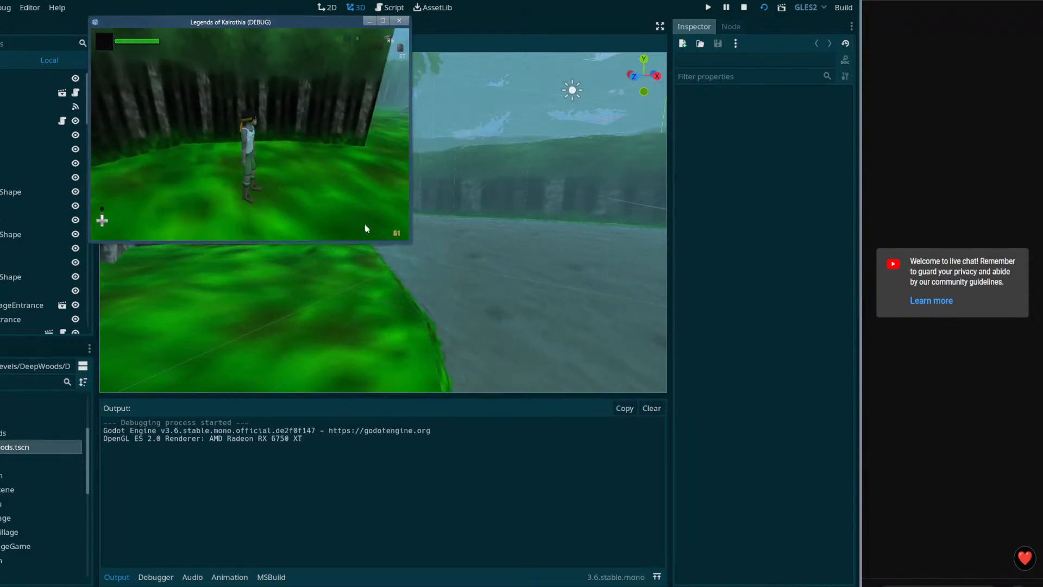
left_click_drag(416, 247, 830, 500)
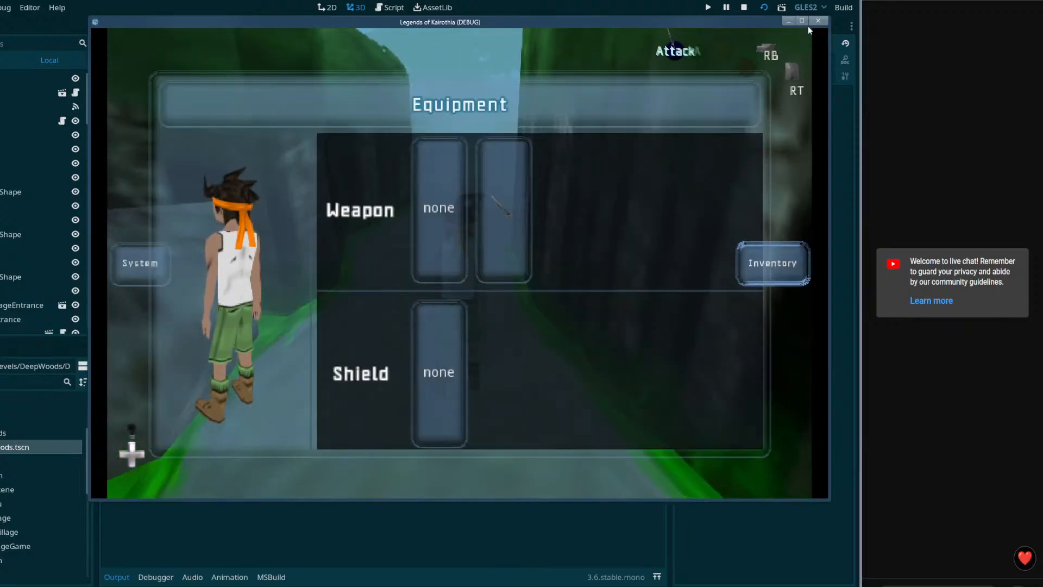
left_click(817, 21)
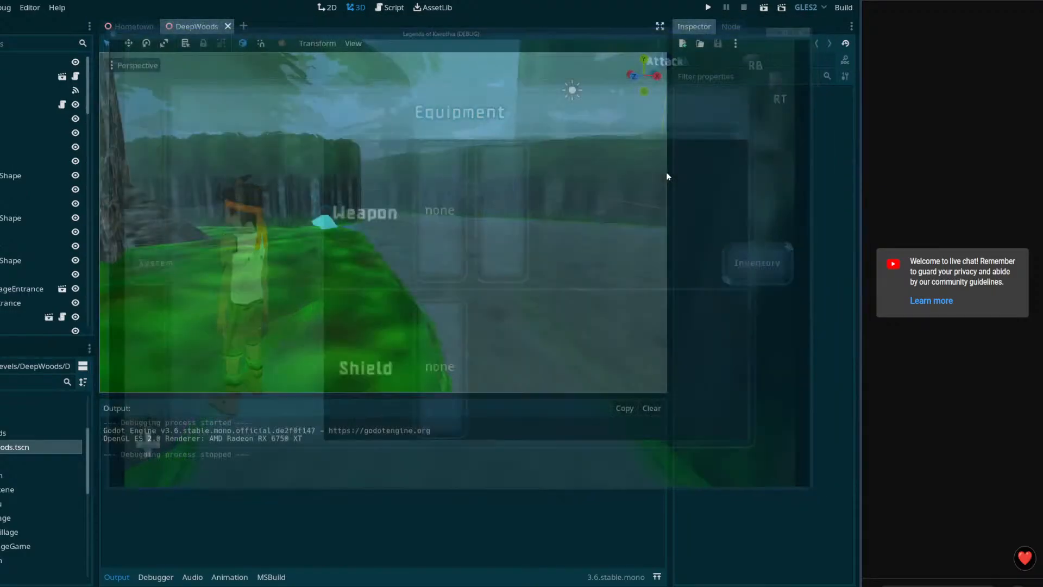
Step: Freelook along the DeepWoods path, rising above the hedges and dropping back beside it
key("w")
right_click_drag(383, 223, 315, 235)
key("e")
key("w")
Step: Scroll the Scene dock down and inspect the ShowText node's settings
left_click_drag(99, 179, 78, 350)
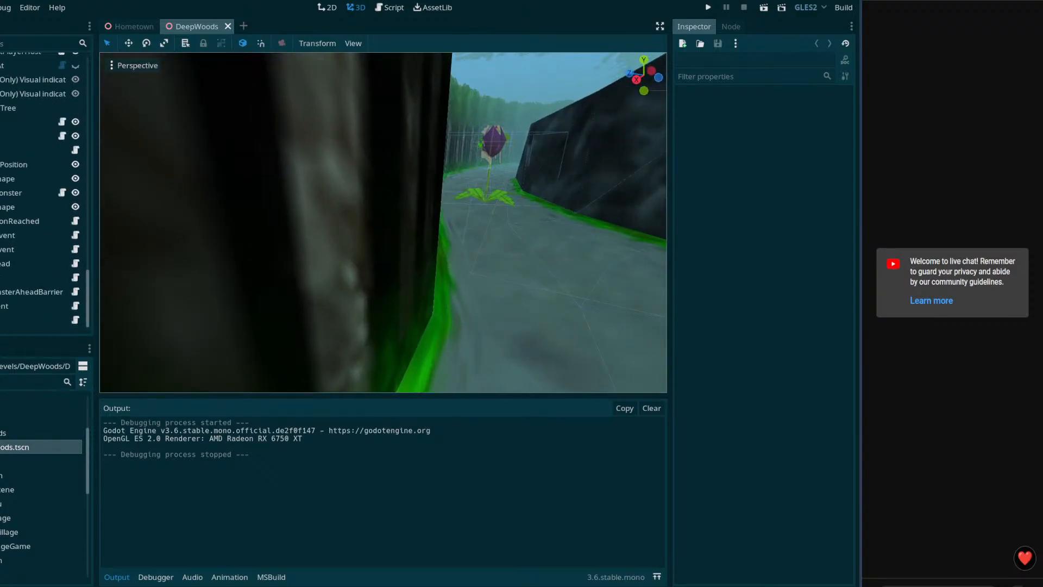
left_click(21, 306)
left_click(22, 320)
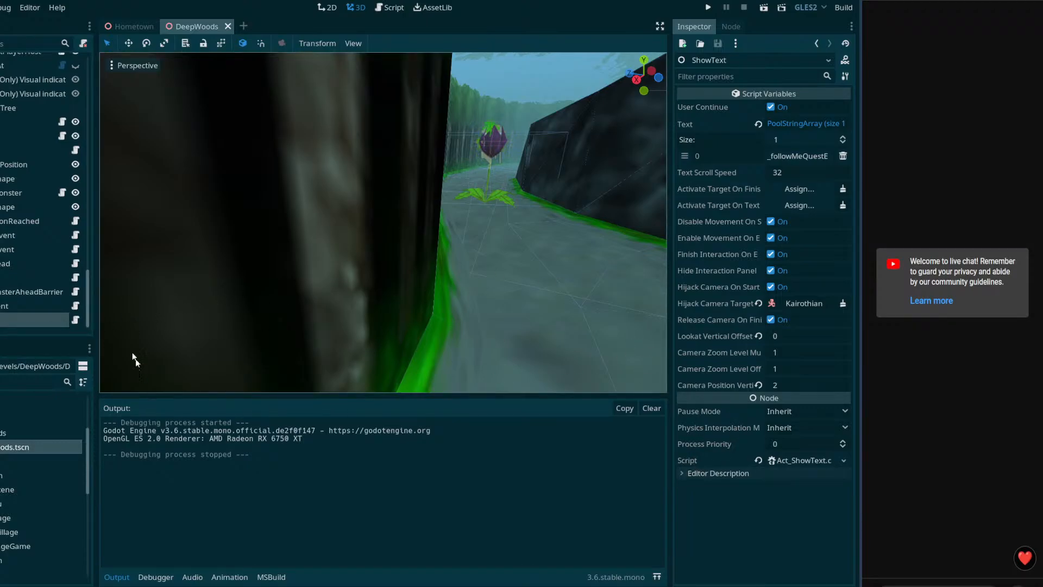
Step: Fly the view into the valley between the rock walls and duplicate the WrongWay trigger area
right_click_drag(102, 298, 347, 239)
key("w")
key("w")
key("w")
key("w")
key("w")
key("w")
key("w")
key("w")
key("w")
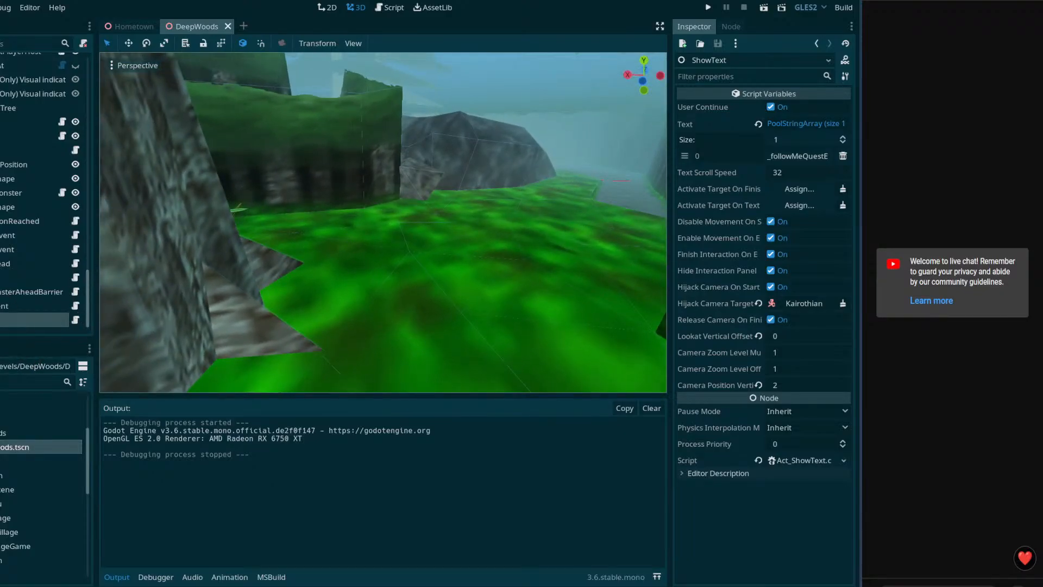
scroll(43, 190, "up", 3)
right_click_drag(288, 235, 288, 236)
key("ctrl+d")
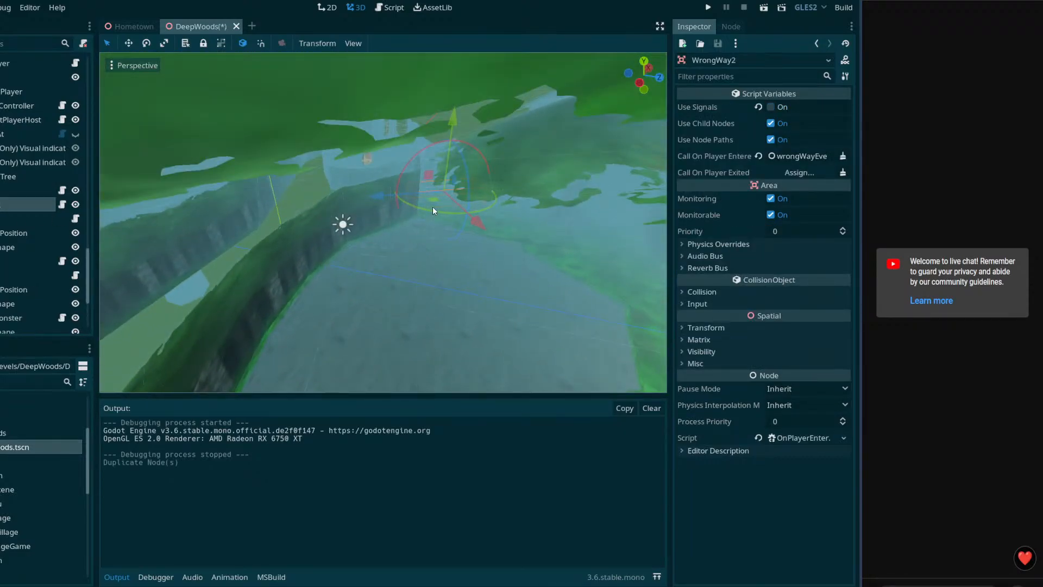
Step: Drag WrongWay2 into the green corridor with the move gizmo
left_click_drag(432, 205, 259, 275)
right_click_drag(259, 276, 510, 274)
left_click_drag(537, 242, 279, 225)
right_click_drag(279, 225, 279, 224)
left_click_drag(405, 287, 444, 337)
right_click_drag(444, 336, 445, 337)
Step: Rotate WrongWay2 to fit the corridor and slide it along its blue axis
left_click_drag(375, 179, 389, 130)
right_click_drag(389, 129, 388, 129)
left_click_drag(410, 163, 399, 169)
middle_click_drag(401, 169, 410, 187)
left_click_drag(399, 201, 400, 199)
left_click_drag(314, 164, 377, 197)
middle_click_drag(373, 198, 390, 203)
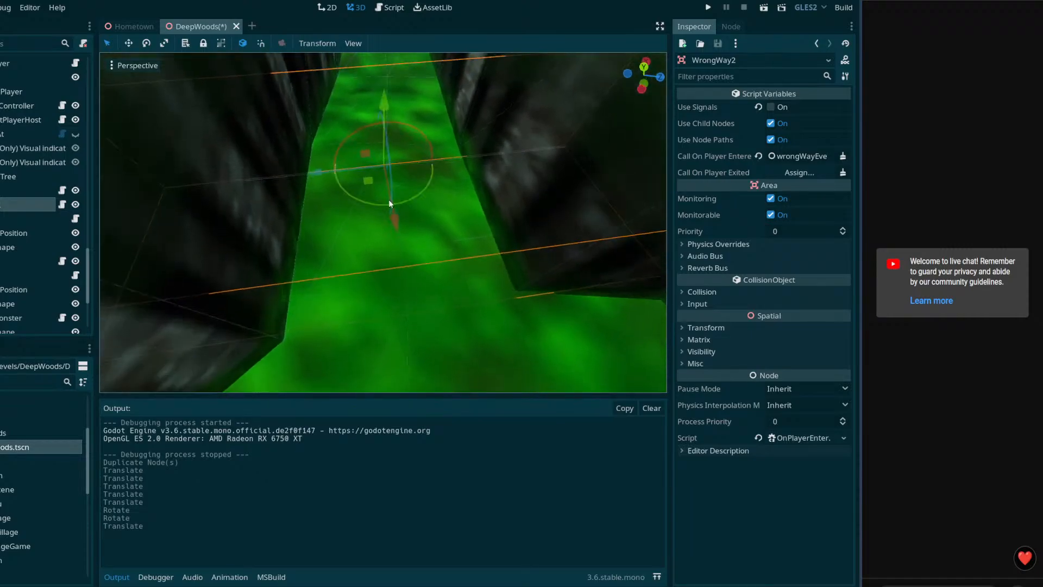
left_click_drag(308, 174, 322, 173)
middle_click_drag(322, 174, 342, 244)
Step: Check the teleport target position and lower WrongWay2 slightly into place
double_click(15, 233)
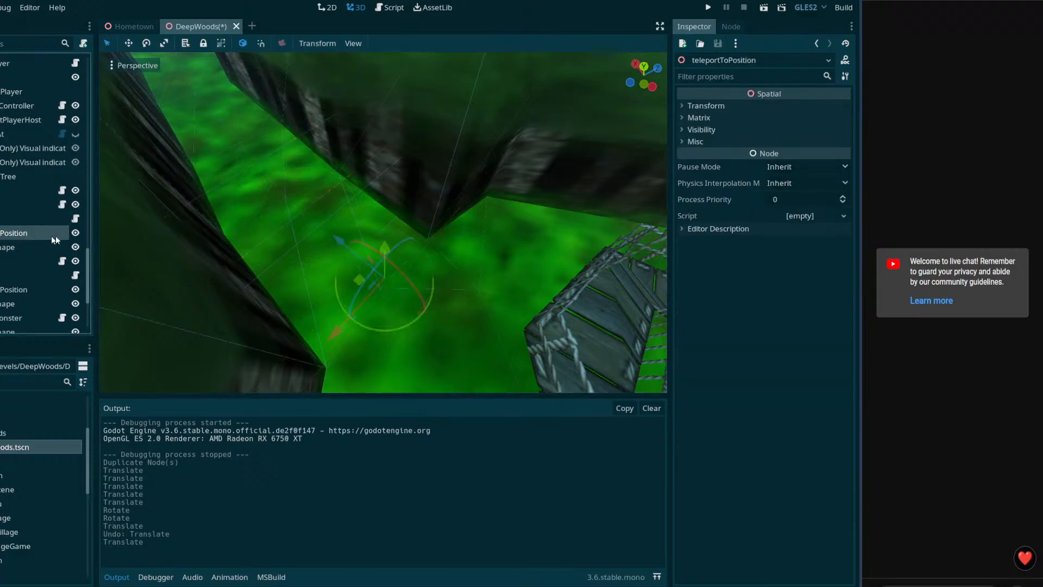
left_click(22, 204)
middle_click_drag(410, 213, 405, 170)
left_click_drag(378, 132, 378, 160)
left_click(2, 234)
middle_click_drag(408, 240, 348, 240)
left_click(14, 207)
left_click_drag(389, 172, 389, 181)
middle_click_drag(389, 182, 402, 234)
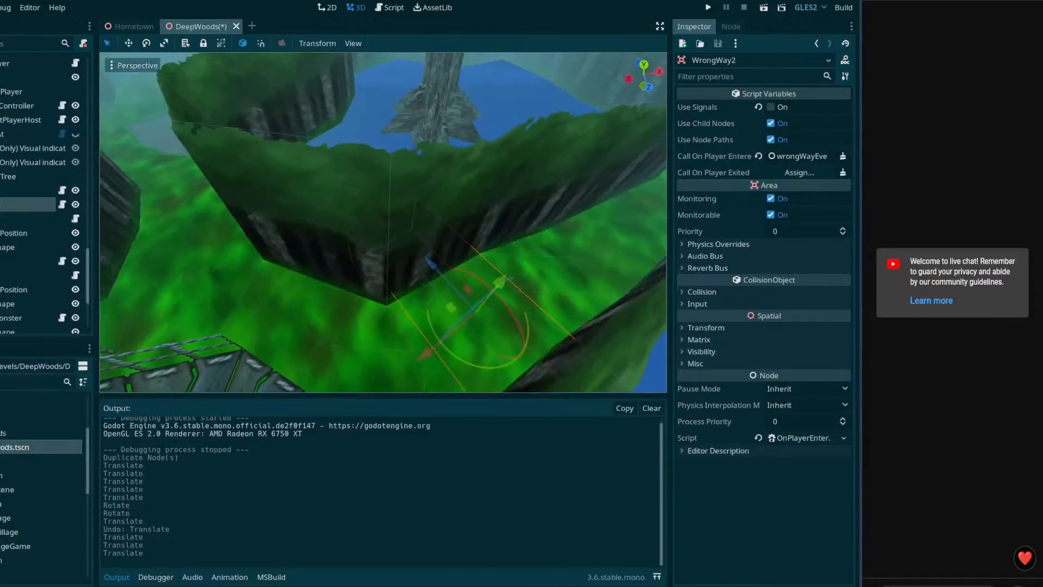
Step: Duplicate WrongWay2 as WrongWay3, move it left, rotate it about 75 degrees, and shift it along Z
key("ctrl+d")
middle_click_drag(480, 253, 466, 279)
left_click_drag(464, 281, 197, 185)
left_click_drag(256, 203, 273, 174)
key("a")
right_click_drag(273, 174, 283, 237)
key("e")
left_click_drag(385, 304, 370, 280)
right_click_drag(370, 280, 370, 280)
key("w")
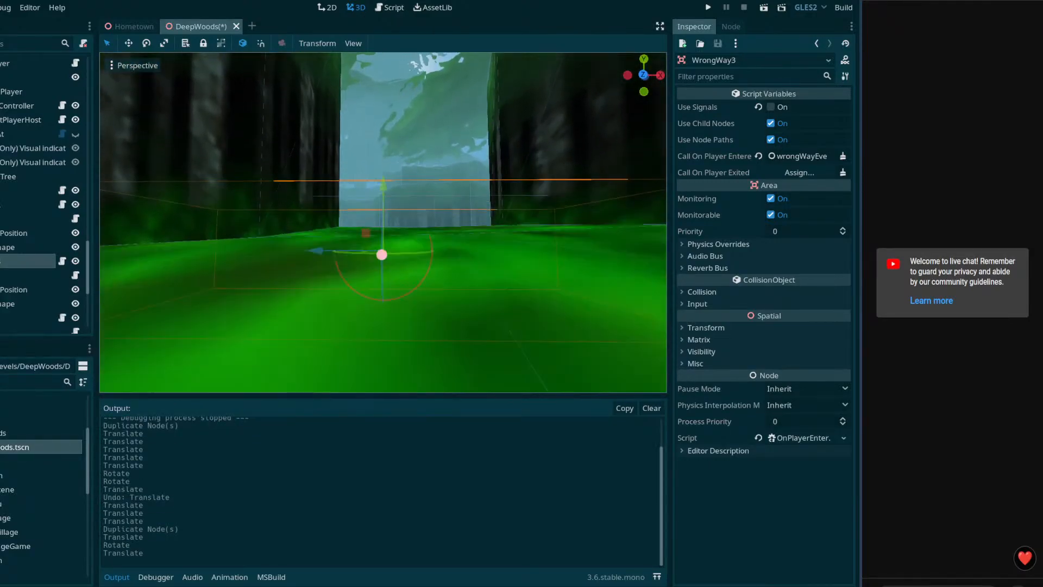
Step: Raise WrongWay3 by 0.3 and move it along X, checking the teleport target position
left_click(38, 290)
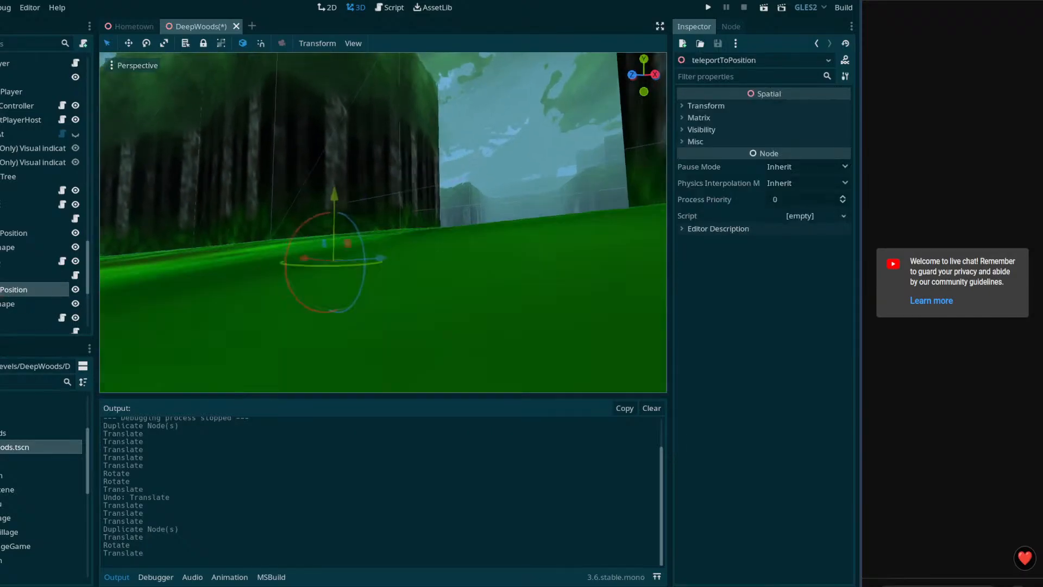
right_click_drag(354, 291, 355, 291)
left_click(17, 262)
left_click_drag(469, 182, 470, 165)
left_click(16, 290)
right_click_drag(245, 281, 245, 281)
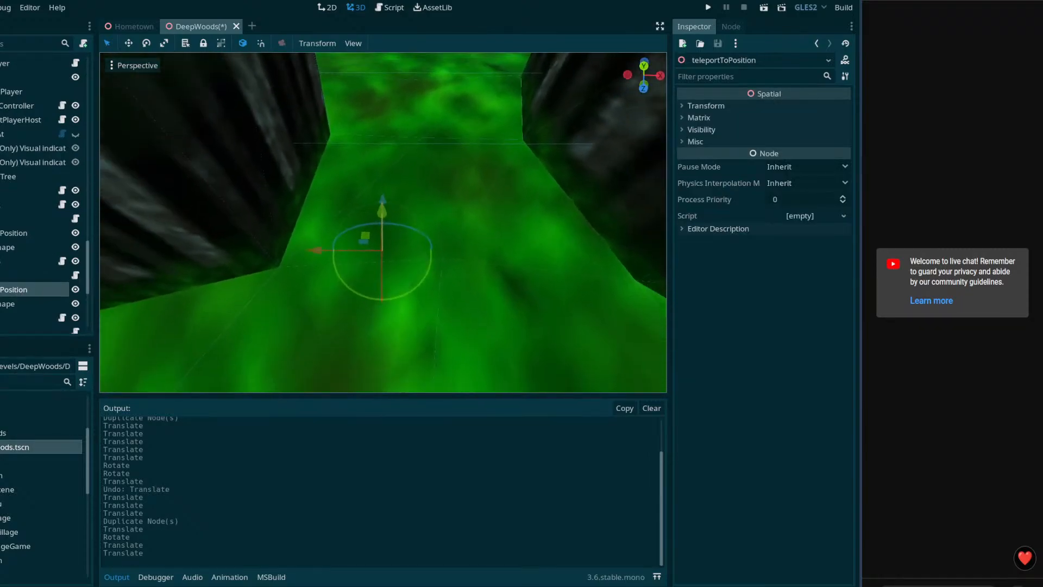
left_click(17, 262)
left_click_drag(323, 156, 379, 159)
middle_click_drag(270, 179, 289, 177)
left_click(8, 294)
middle_click_drag(261, 325, 299, 253)
Step: Save DeepWoods, collapse the scene-tree branches, and select the NPCRoute node
key("ctrl+s")
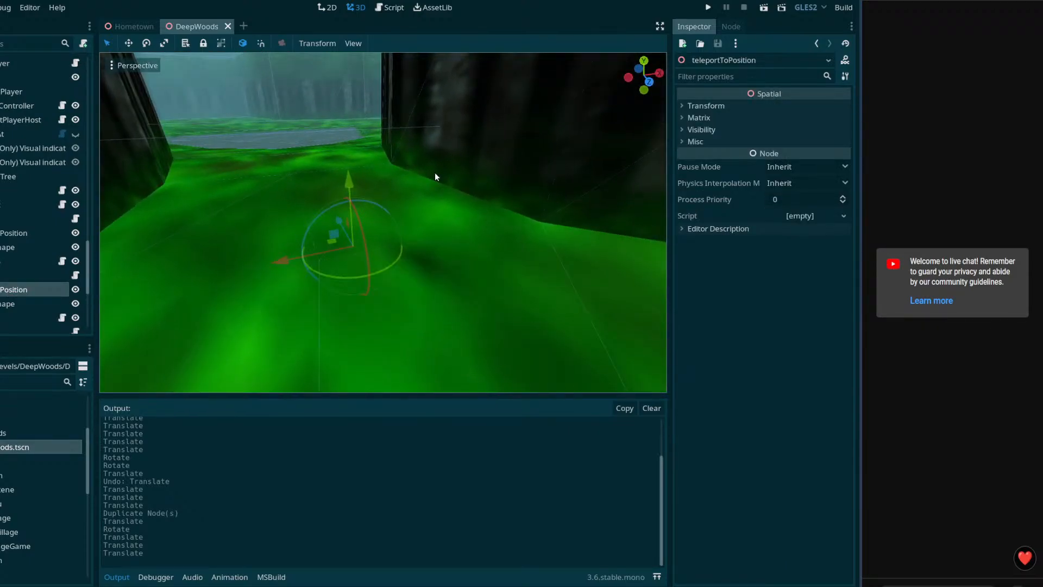
left_click(0, 204)
left_click(1, 219)
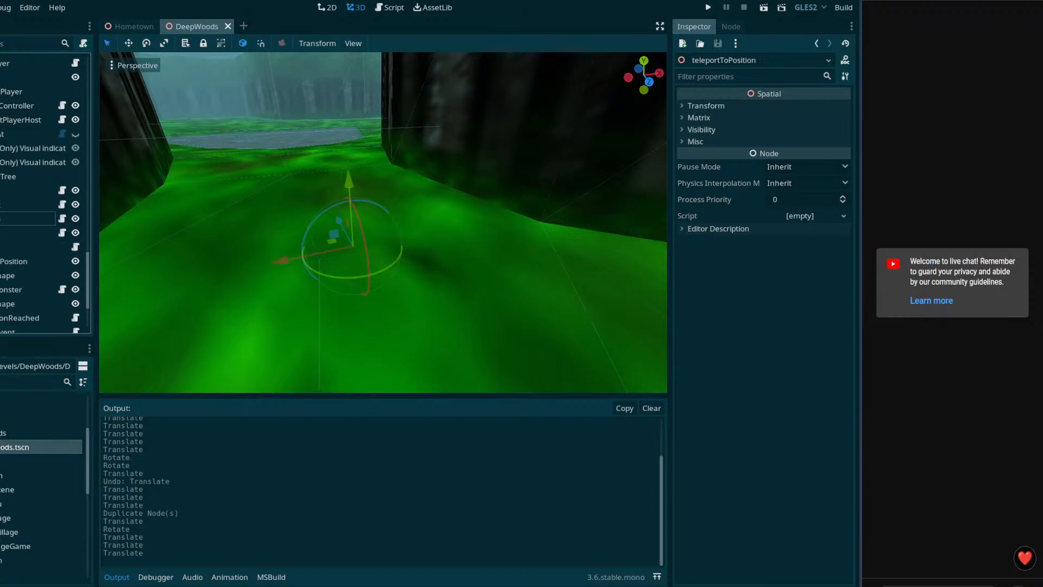
right_click_drag(244, 233, 195, 234)
scroll(40, 237, "down", 3)
scroll(41, 233, "up", 5)
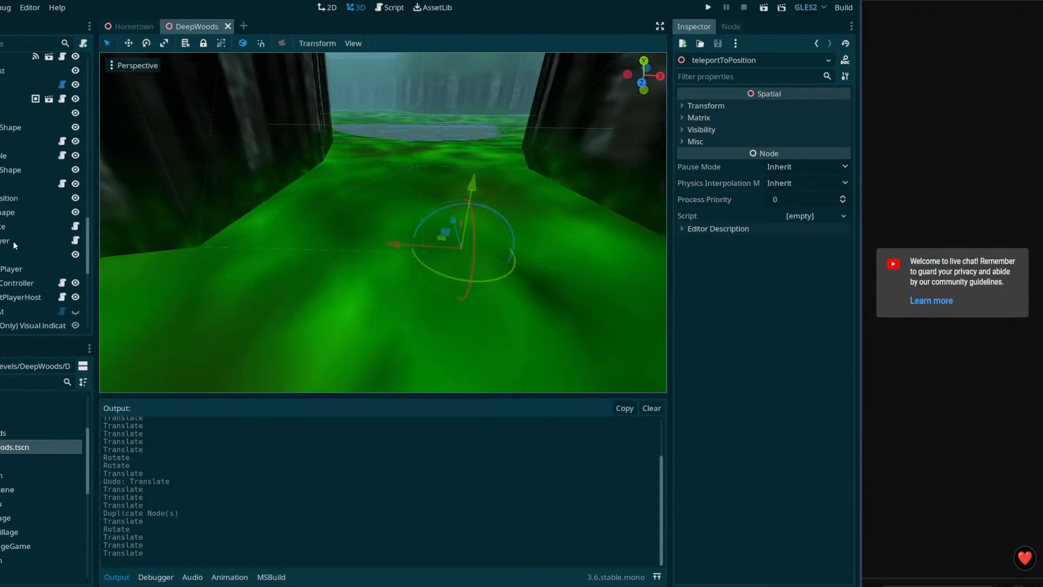
scroll(43, 190, "down", 1)
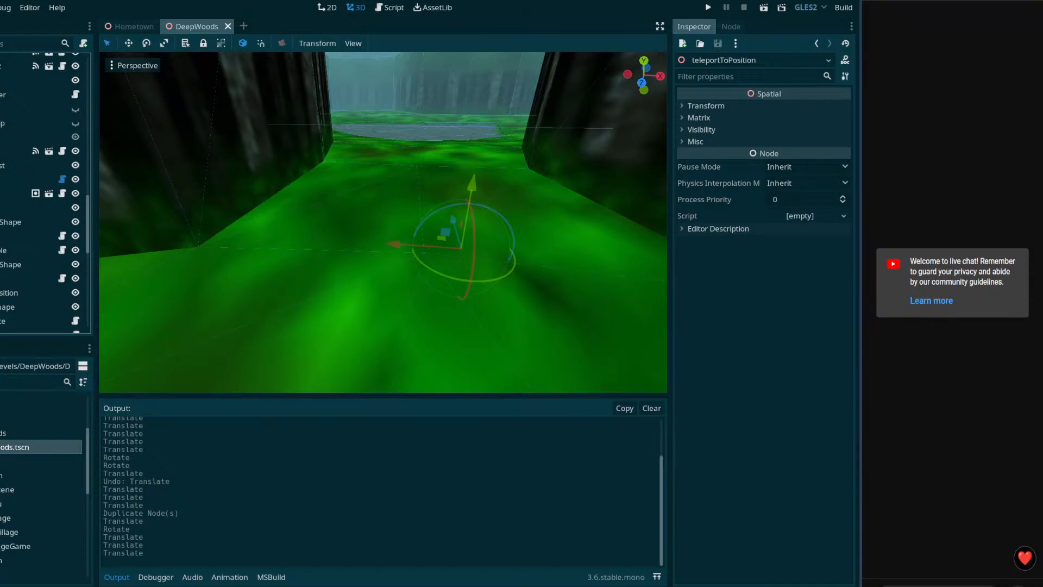
left_click(16, 179)
left_click(23, 193)
left_click(33, 179)
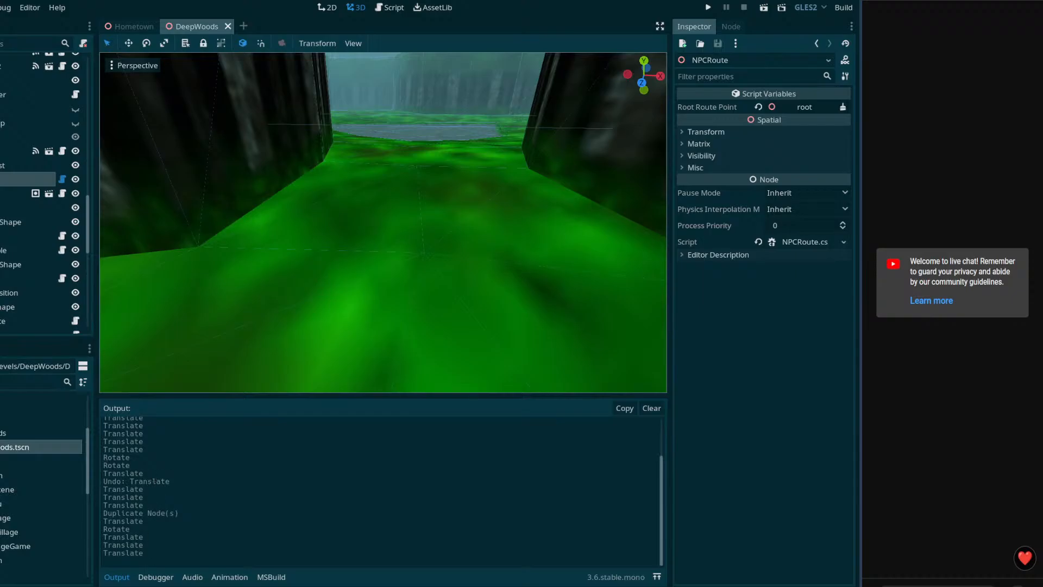
Step: Glance at EntrancePoint.cs in VS Code, then bring up Godot's Script workspace
key("alt+Tab")
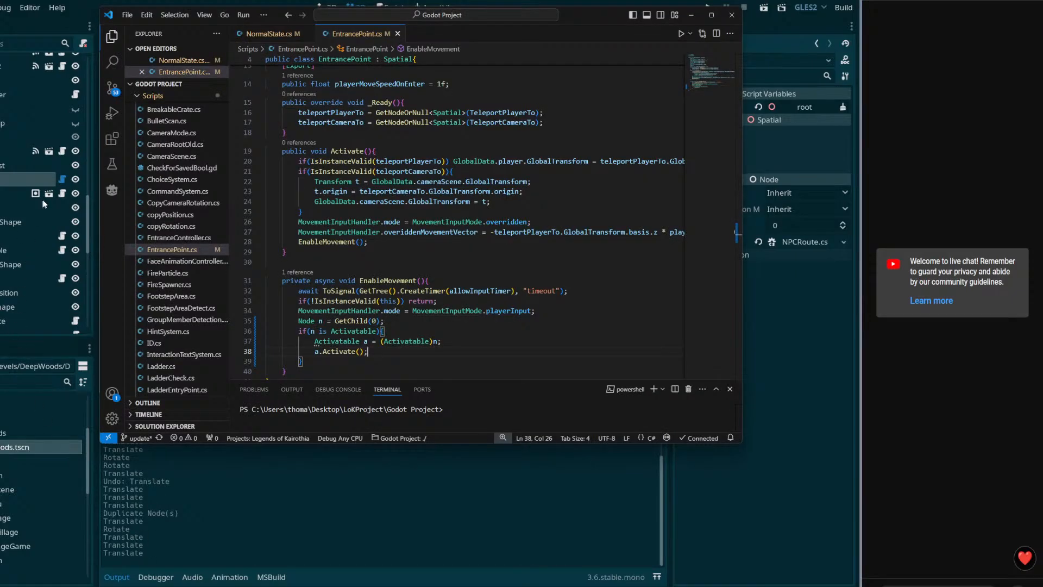
key("alt+Tab")
left_click(390, 7)
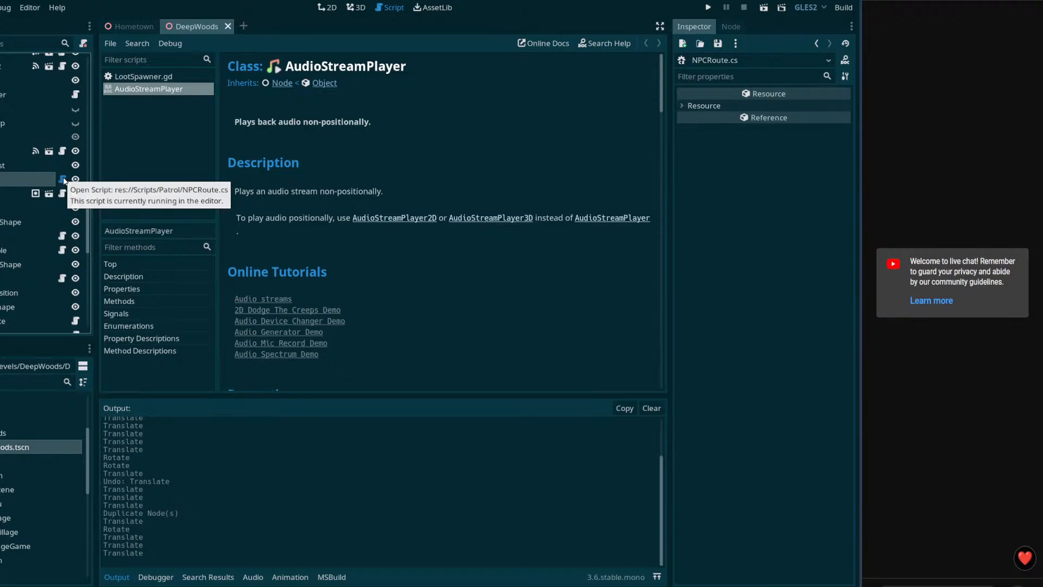
Step: Close all open scripts in Godot and close NPCRoute.cs in VS Code
right_click(159, 79)
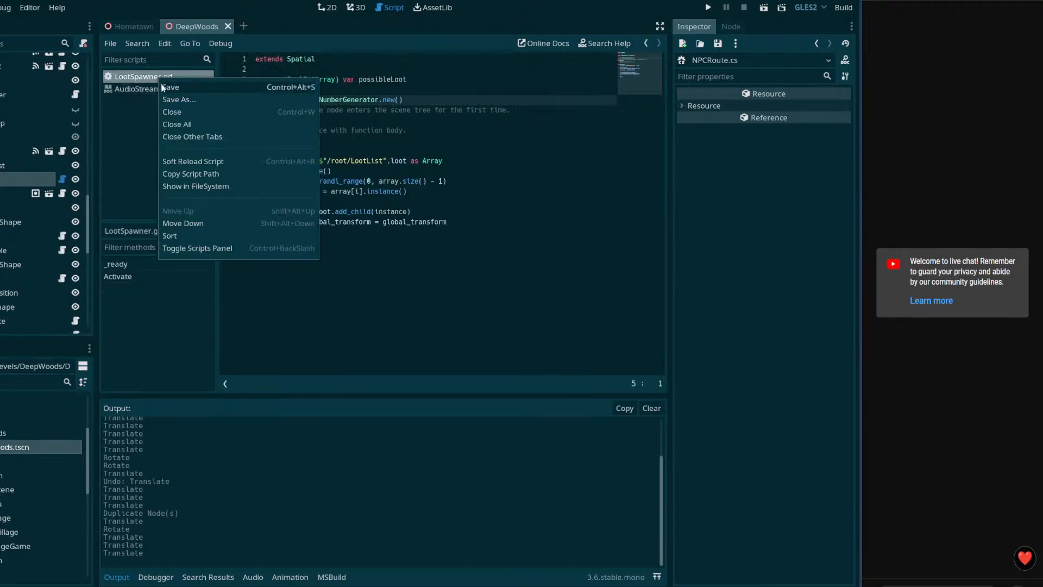
left_click(169, 125)
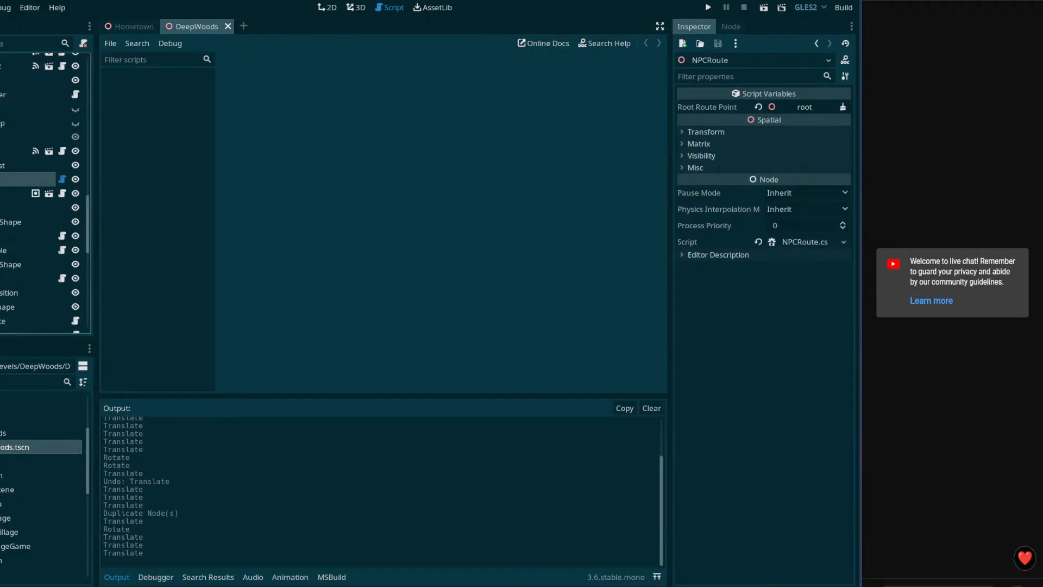
key("alt+Tab")
left_click(448, 128)
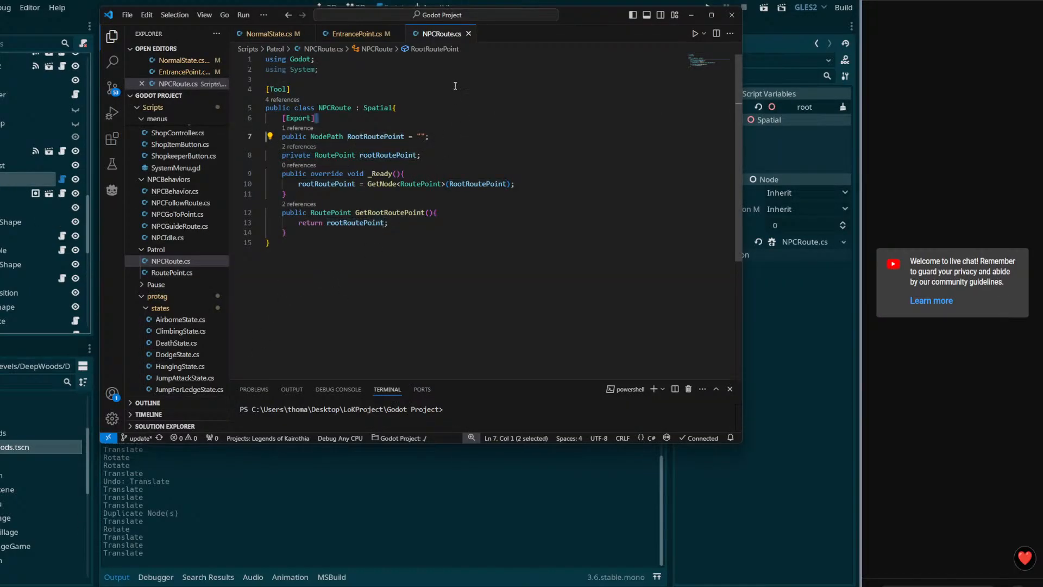
left_click(468, 34)
key("alt+Tab")
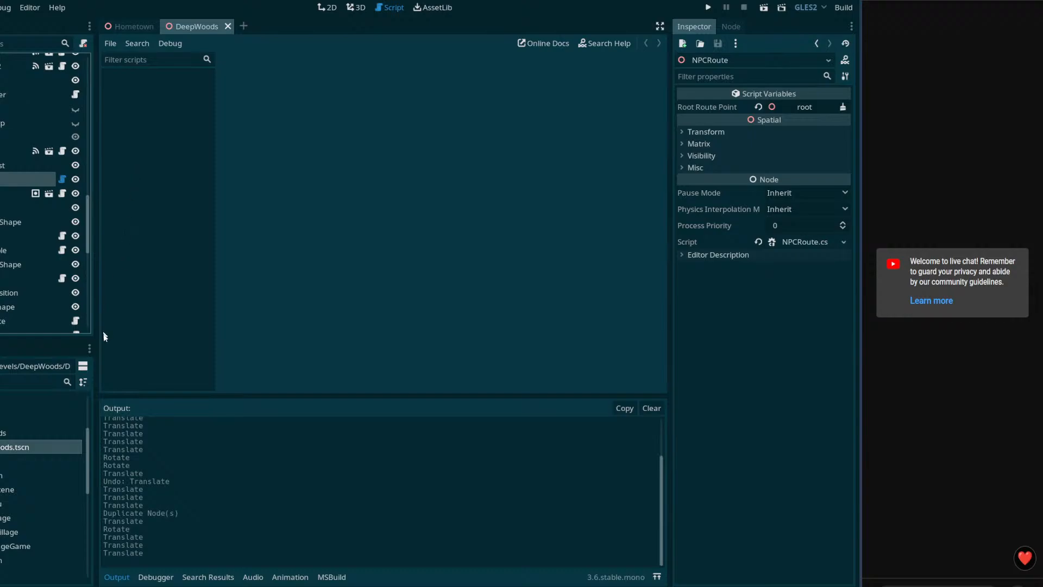
Step: Reselect the NPCRoute node after checking EntrancePoint.cs, then return to the 3D DeepWoods view
left_click(22, 179)
key("alt+Tab")
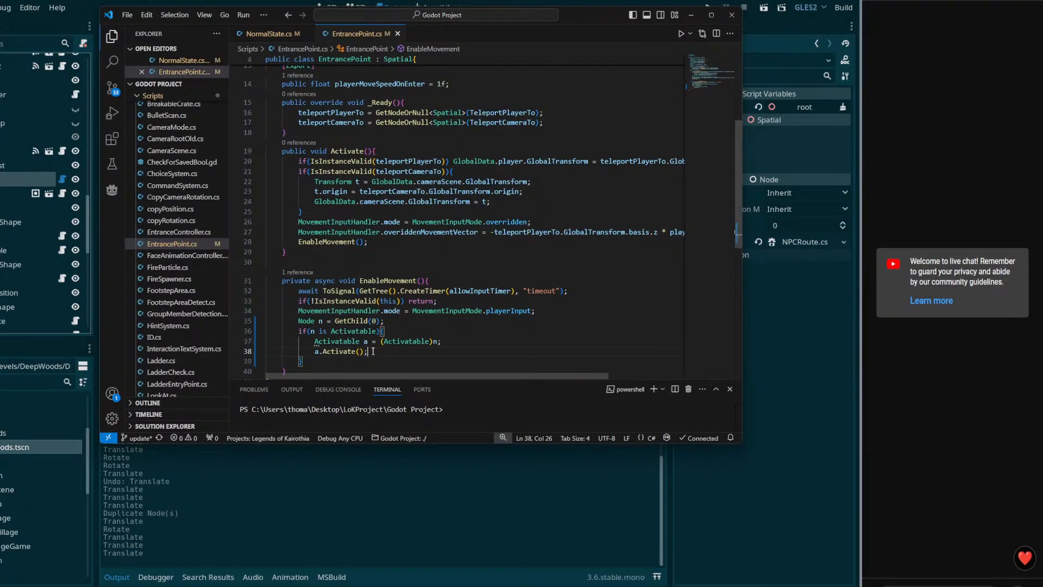
key("alt+Tab")
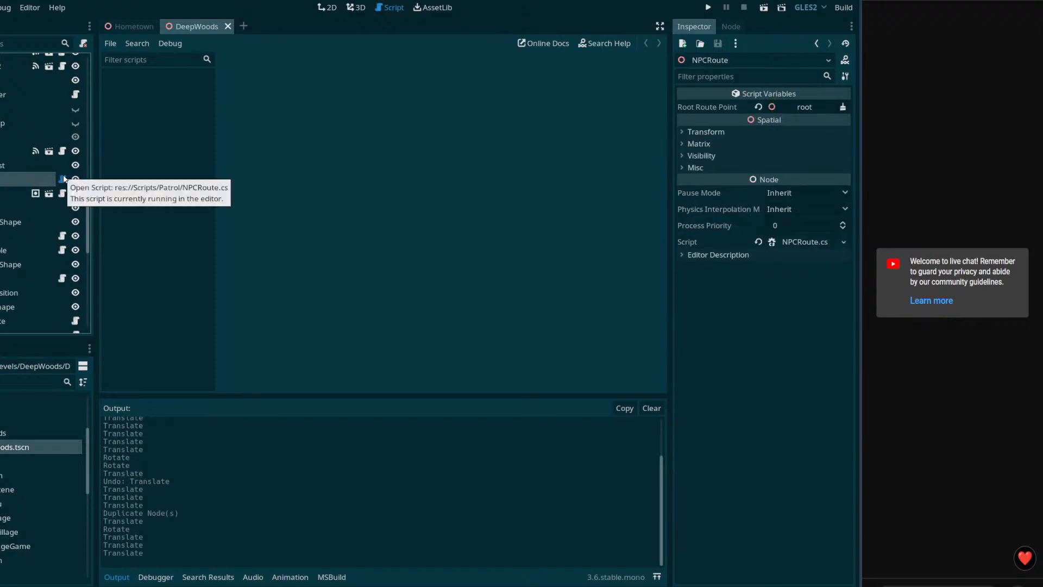
left_click(16, 164)
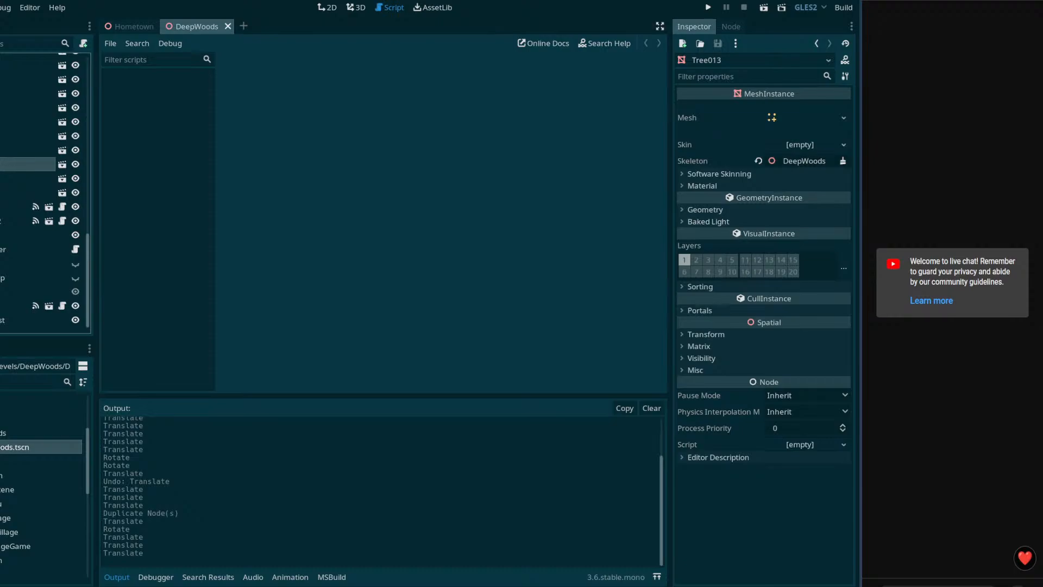
scroll(35, 270, "down", 3)
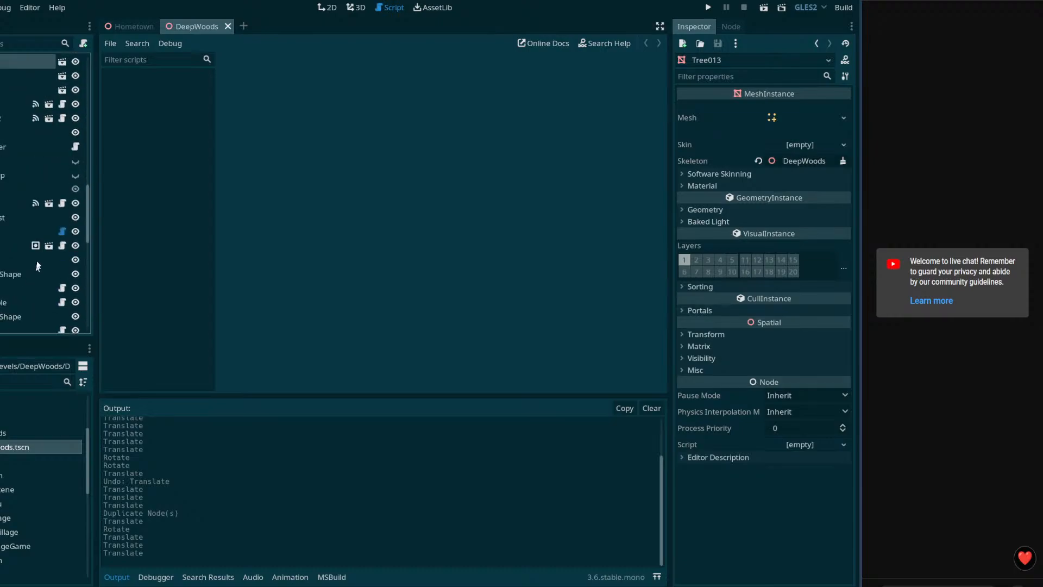
left_click(6, 229)
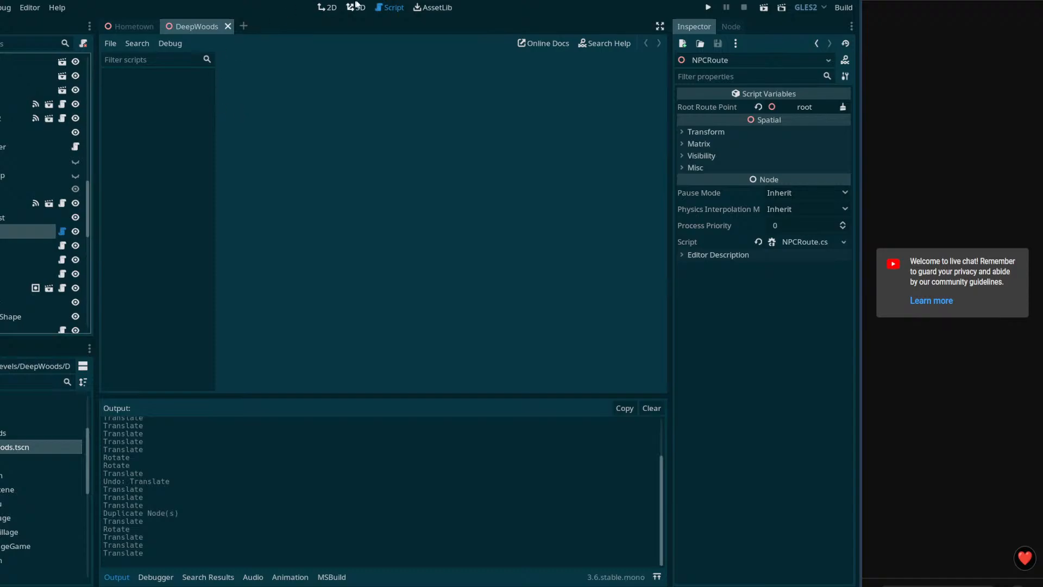
left_click(356, 8)
right_click_drag(396, 197, 396, 197)
Step: Duplicate NPCRoute as NPCRoute2 and move it down onto the forest path
key("ctrl+d")
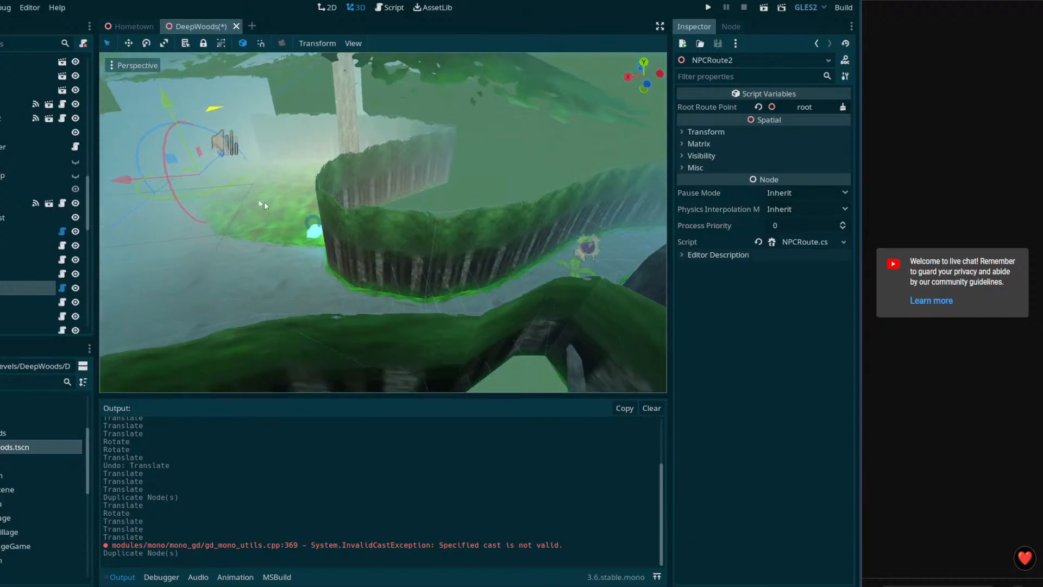
left_click_drag(191, 173, 377, 239)
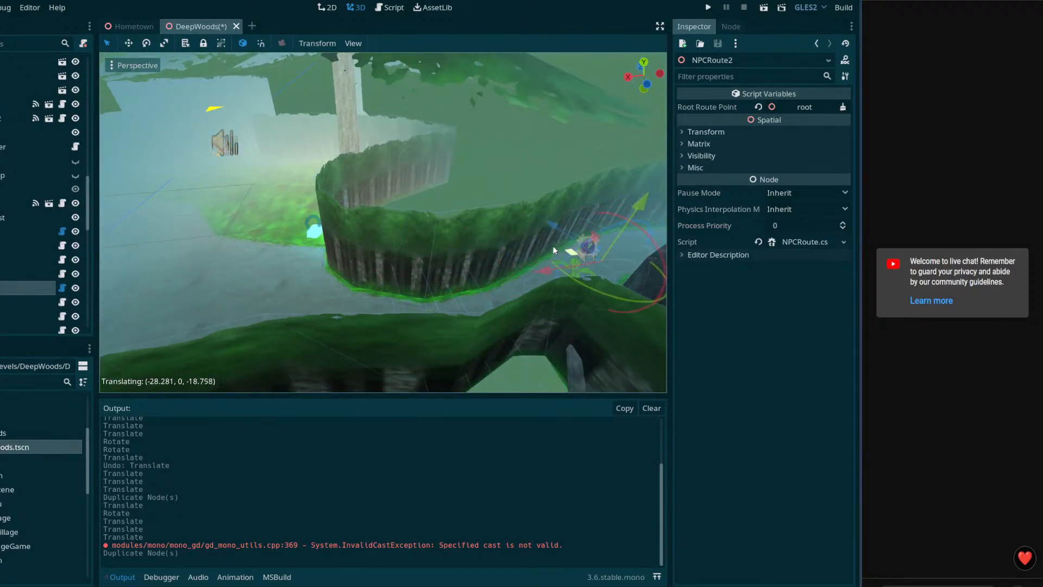
left_click_drag(554, 248, 549, 246)
right_click_drag(550, 246, 547, 243)
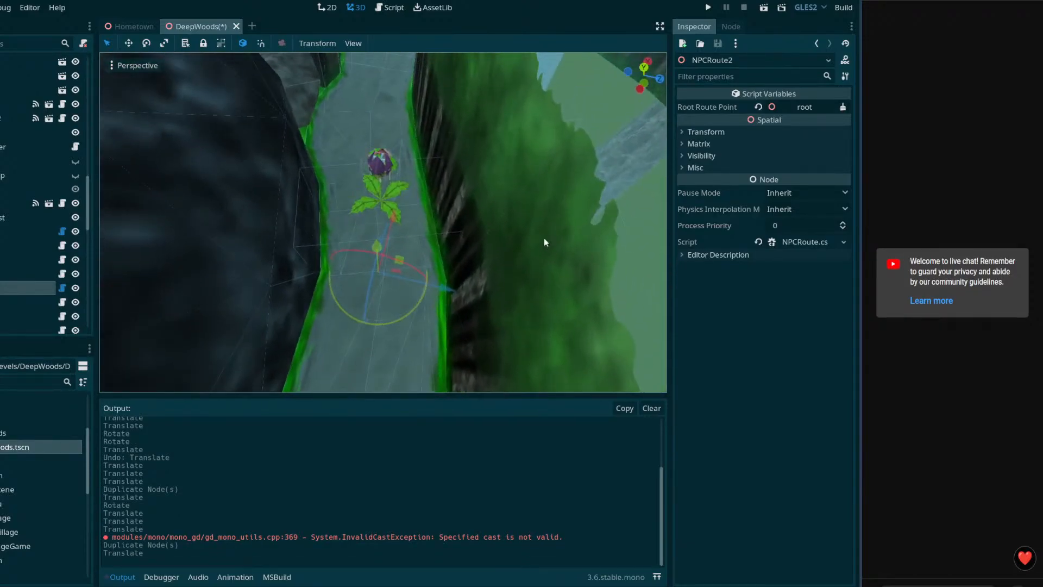
left_click_drag(409, 260, 394, 225)
right_click_drag(395, 225, 381, 230)
Step: Select route point point1 and drag it onto the forest path
left_click(3, 302)
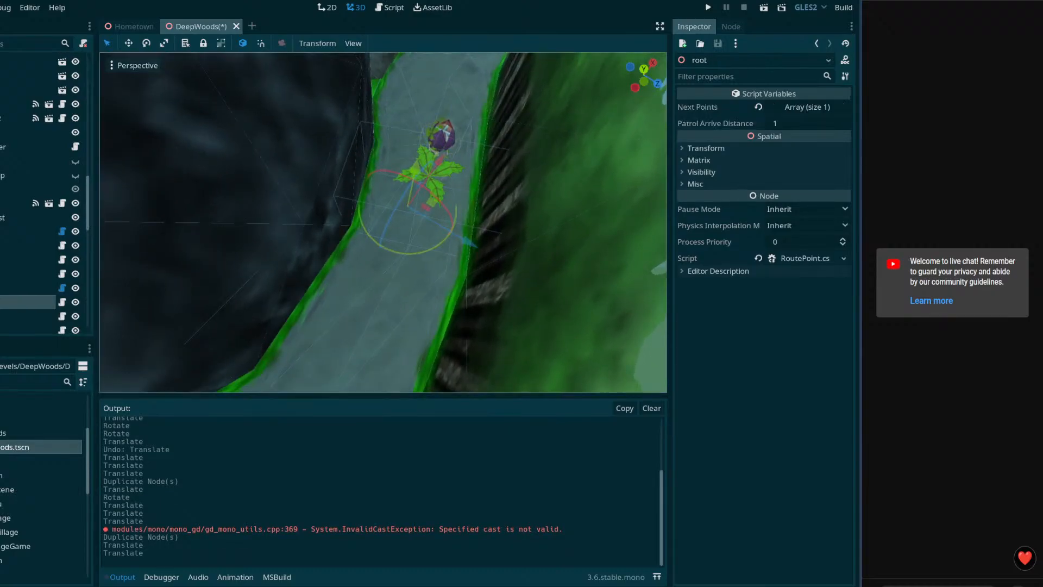
middle_click_drag(380, 278, 244, 289)
middle_click_drag(79, 286, 330, 284)
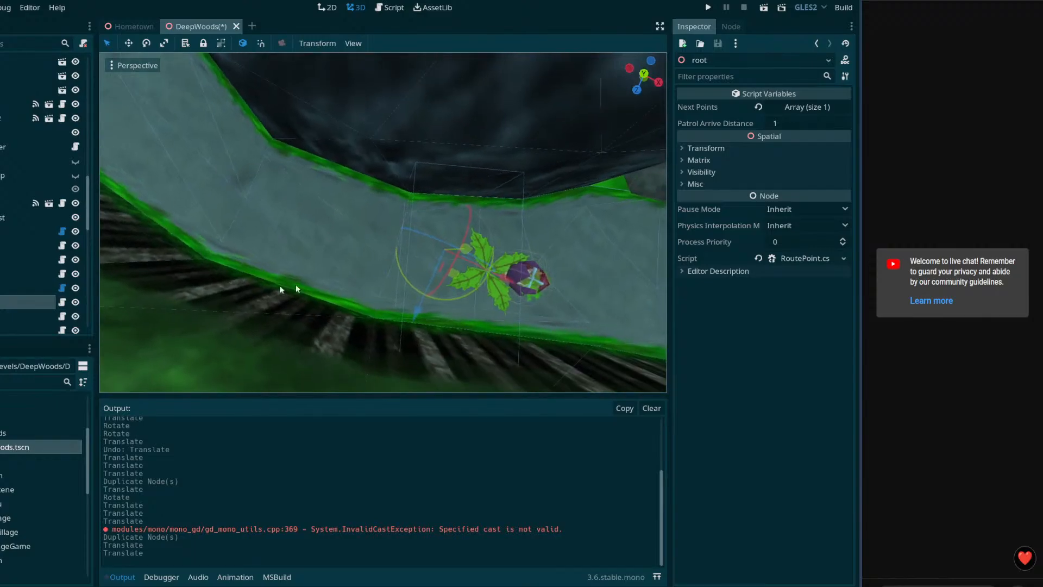
left_click(18, 314)
right_click_drag(305, 261, 369, 228)
right_click_drag(561, 271, 492, 271)
left_click_drag(604, 256, 242, 177)
right_click_drag(242, 177, 209, 144)
Step: Raise point1 above the ground and slide it across the path
left_click(297, 294)
right_click_drag(297, 294, 297, 264)
right_click_drag(261, 309, 388, 296)
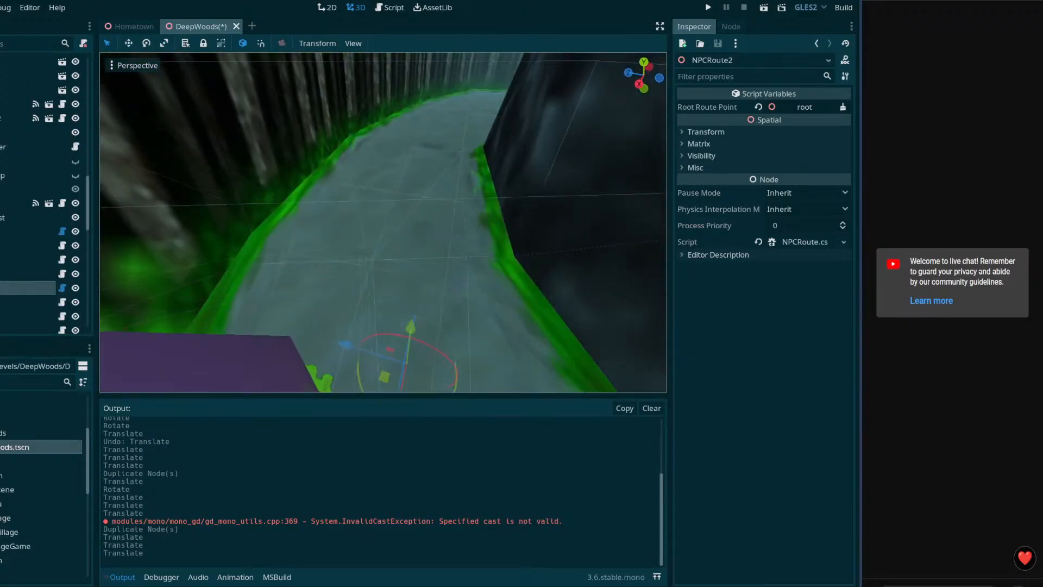
left_click(21, 302)
double_click(22, 316)
middle_click_drag(261, 293, 261, 263)
right_click_drag(284, 298, 276, 269)
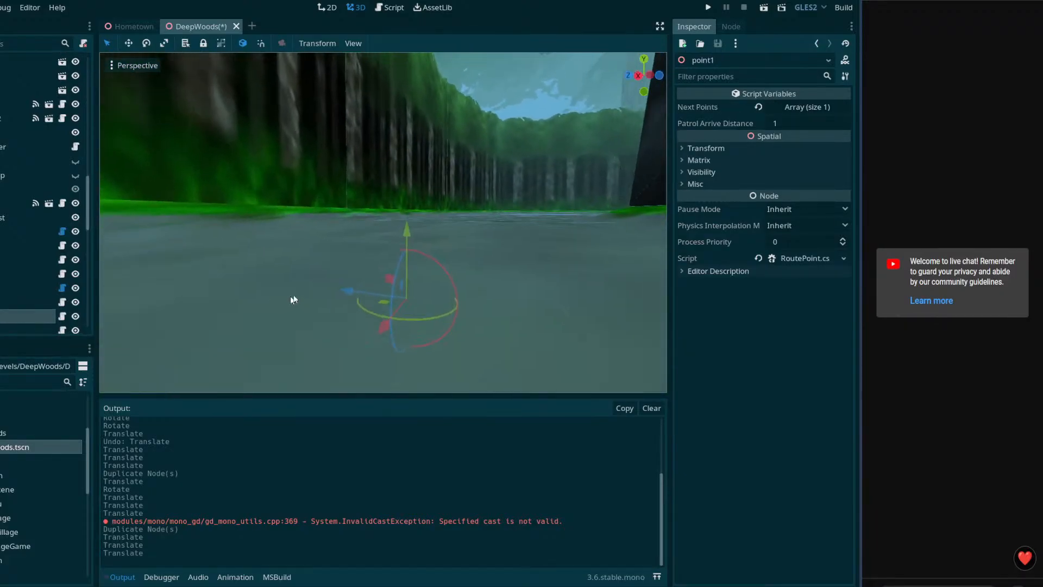
left_click_drag(403, 223, 417, 144)
right_click_drag(403, 209, 401, 315)
left_click_drag(363, 197, 493, 226)
right_click_drag(494, 226, 521, 169)
Step: Move point2 further along the path past the bend
left_click(27, 329)
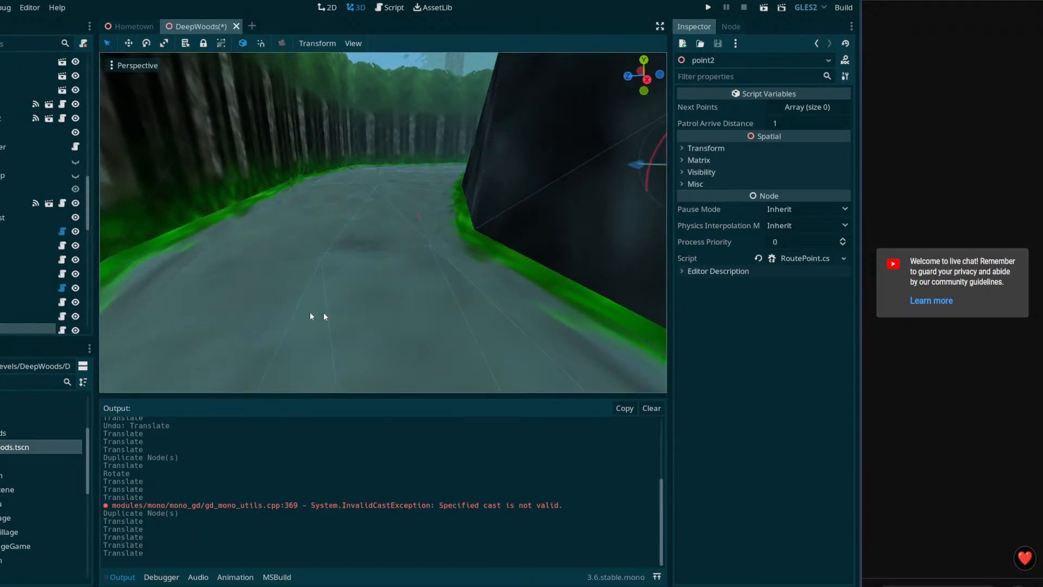
right_click_drag(284, 315, 332, 326)
right_click_drag(402, 233, 405, 311)
key("s")
left_click_drag(540, 146, 335, 340)
right_click_drag(335, 341, 339, 388)
left_click(23, 315)
left_click(27, 329)
right_click_drag(283, 305, 271, 286)
key("w")
mouse_move(324, 243)
right_mouse_down()
mouse_move(321, 179)
mouse_move(324, 244)
right_mouse_up()
key("w")
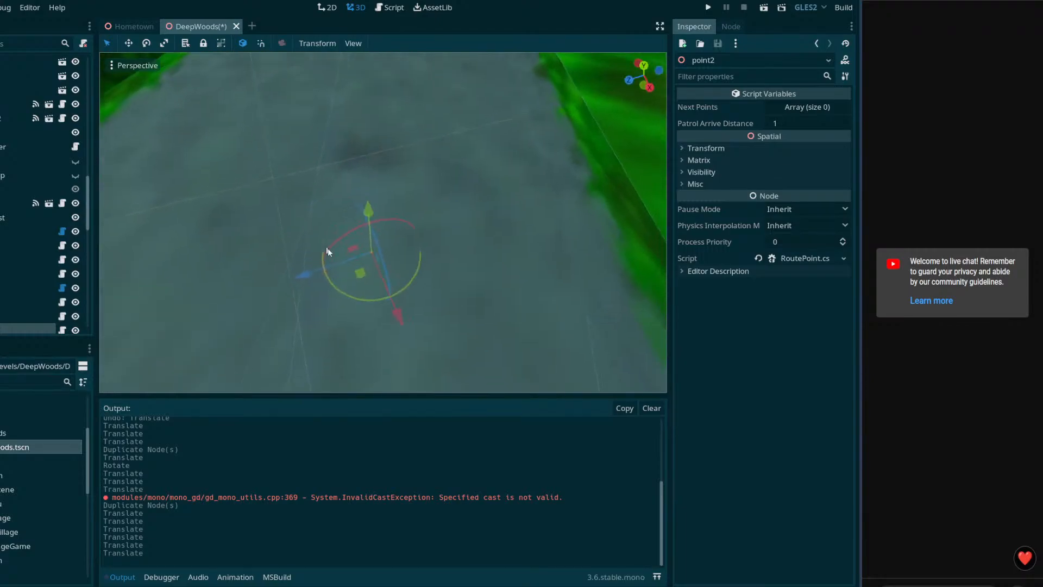
Step: Shift point2 across the path and settle its height on the ground
left_click_drag(360, 281, 385, 267)
right_click_drag(385, 267, 385, 169)
key("q")
key("e")
left_click_drag(401, 115, 404, 137)
right_click_drag(404, 140, 419, 228)
key("a")
key("d")
key("e")
scroll(1, 302, "down", 1)
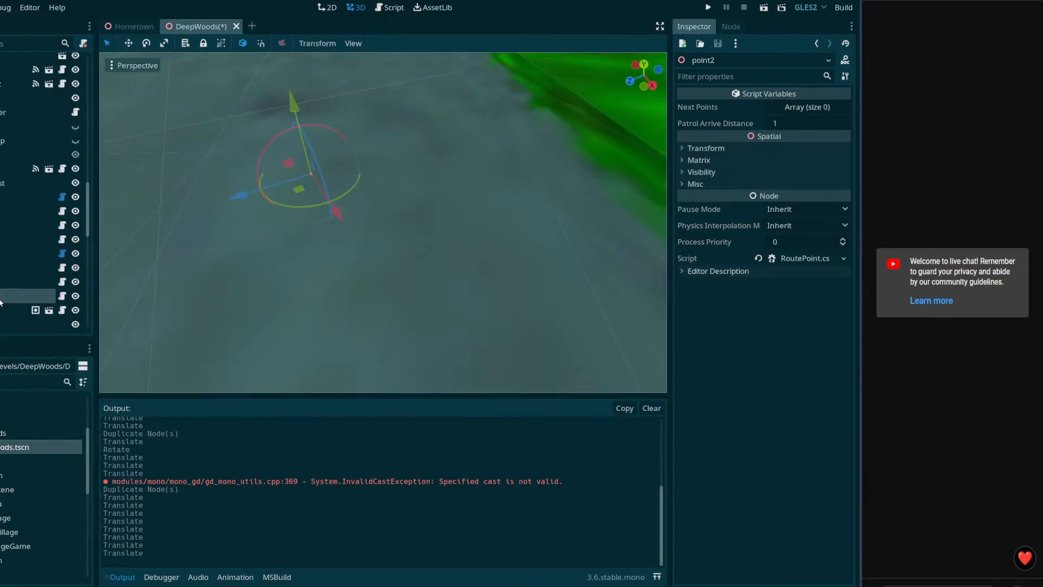
Step: Duplicate point2 into point3 and point4, moving each further up the path
key("ctrl+d")
key("s")
right_click_drag(335, 313, 369, 364)
left_click_drag(401, 339, 294, 241)
right_click_drag(293, 241, 293, 277)
key("ctrl+d")
left_click_drag(413, 286, 358, 142)
right_click_drag(357, 142, 347, 257)
Step: Duplicate point4 into point5 and place it further up the path
key("ctrl+d")
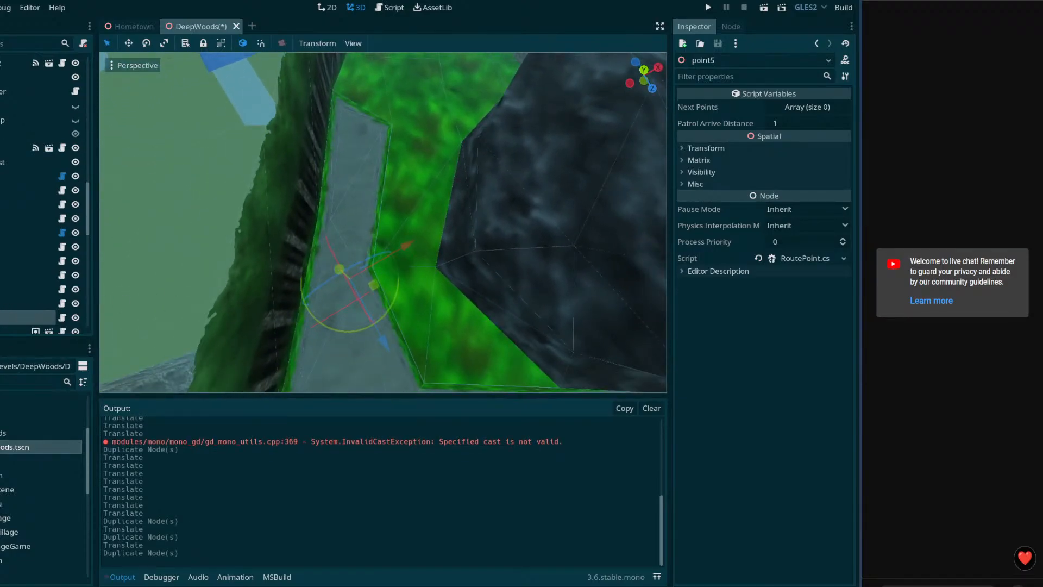
left_click_drag(11, 317, 373, 168)
left_click_drag(341, 306, 385, 135)
right_click_drag(385, 135, 399, 158)
left_click_drag(417, 222, 417, 214)
right_click_drag(417, 214, 358, 297)
Step: Duplicate point5 into point6 and place it up the path at the big tree's base
key("ctrl+d")
left_click(1, 303)
left_click(0, 319)
left_click_drag(358, 297, 378, 88)
right_click_drag(378, 88, 389, 311)
left_click_drag(403, 252, 411, 205)
key("ctrl+z")
mouse_move(403, 251)
right_mouse_down()
mouse_move(405, 272)
mouse_move(412, 256)
right_mouse_up()
left_click_drag(402, 251, 420, 133)
right_click_drag(403, 171, 383, 130)
key("w")
key("w")
key("s")
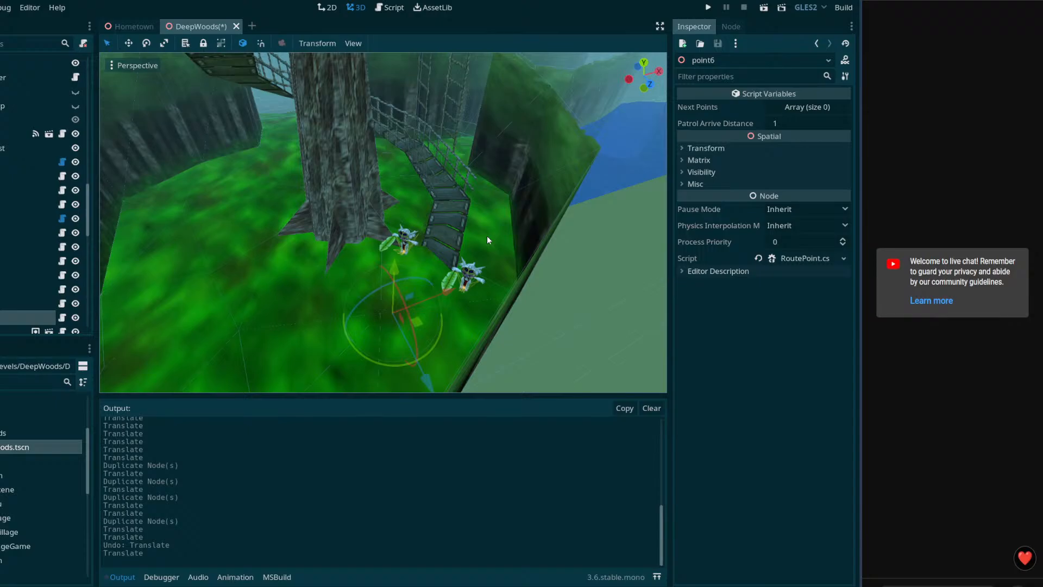
Step: Inspect the grass ground mesh, its CollisionShape and the big tree Tree009
left_click(474, 274)
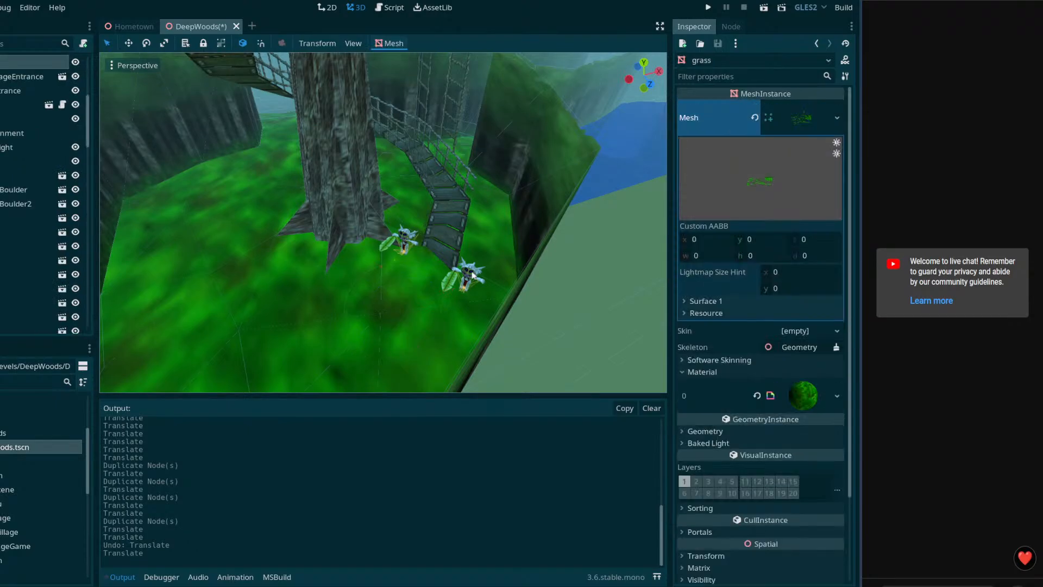
middle_click_drag(477, 290, 509, 278)
left_click(498, 233)
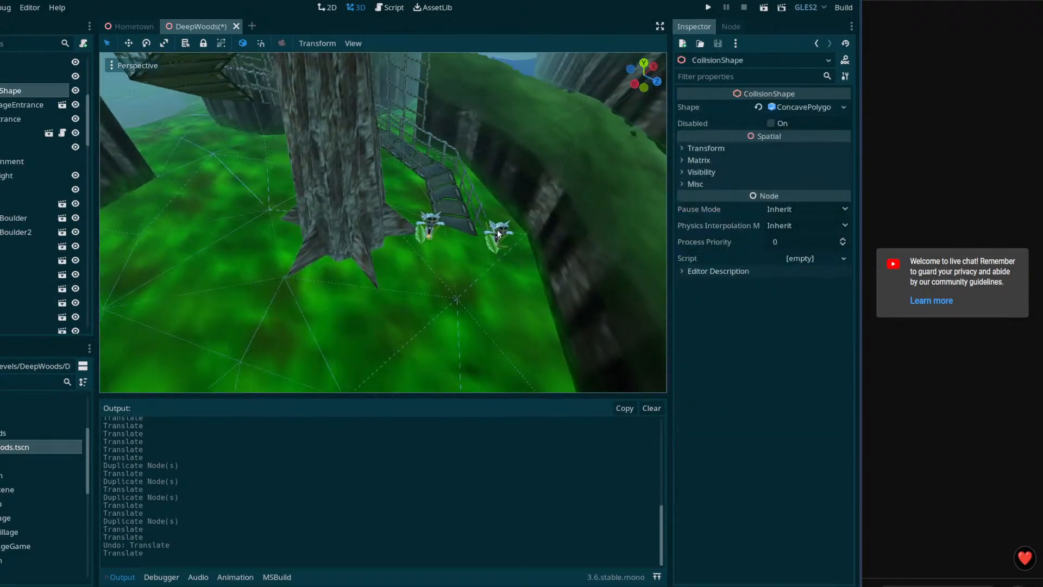
left_click(501, 234)
right_click_drag(500, 234, 544, 236)
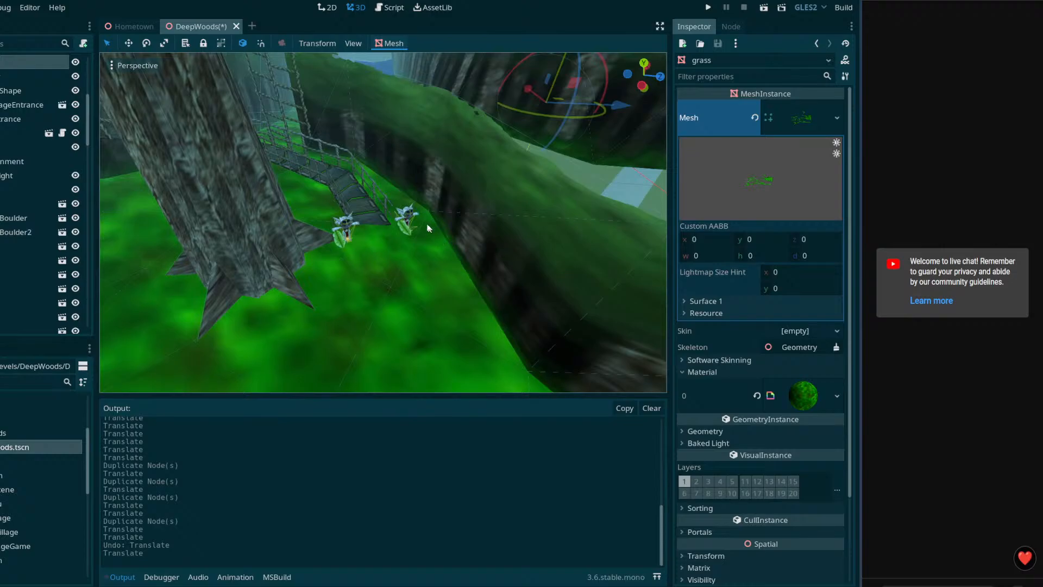
left_click(406, 215)
left_click(406, 215)
left_click(407, 216)
left_click(410, 216)
left_click(410, 212)
right_click_drag(410, 213, 405, 195)
left_click(292, 243)
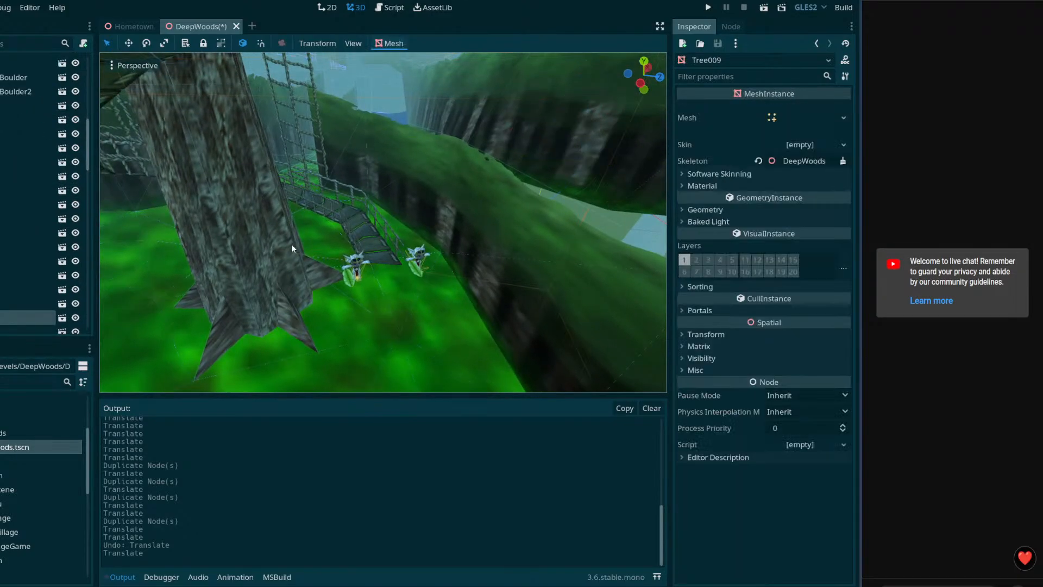
Step: Open the SaiannorVillageEntrance scene anyway in its own tab and view its spiral staircase
left_click(377, 229)
scroll(65, 183, "up", 3)
left_click(63, 165)
left_click(416, 310)
middle_click_drag(489, 309, 211, 196)
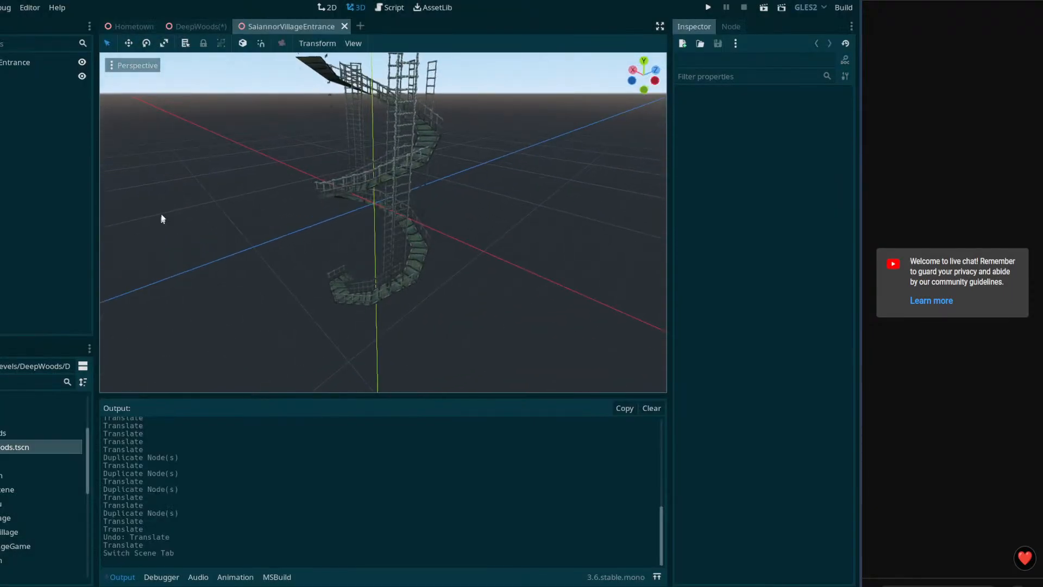
Step: Back in DeepWoods, select KairothianFemale2 and delete it
left_click(200, 25)
left_click(0, 165)
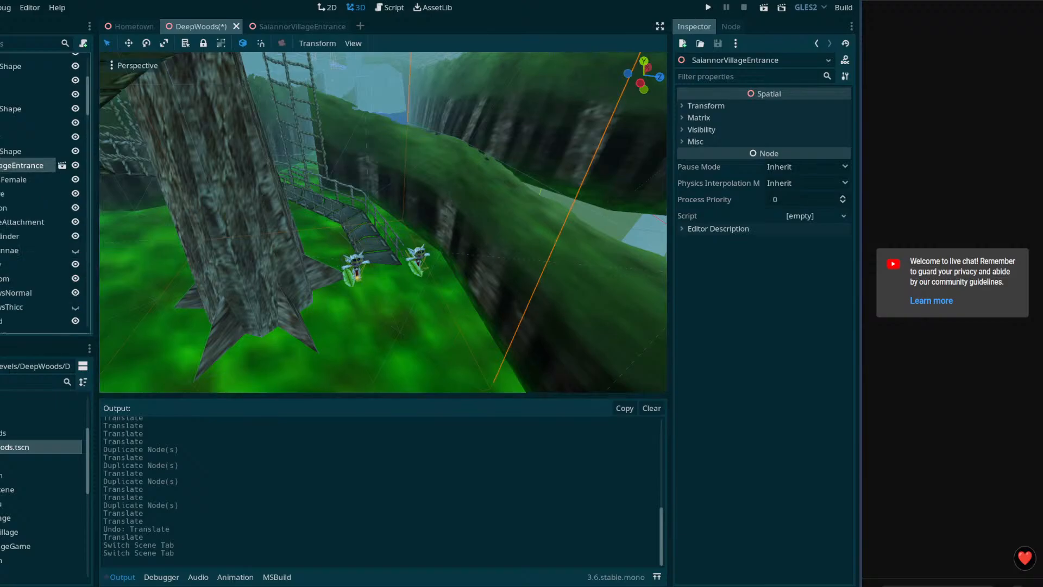
left_click(0, 180)
left_click(7, 192)
left_click(0, 193)
left_click(0, 180)
left_click(0, 193)
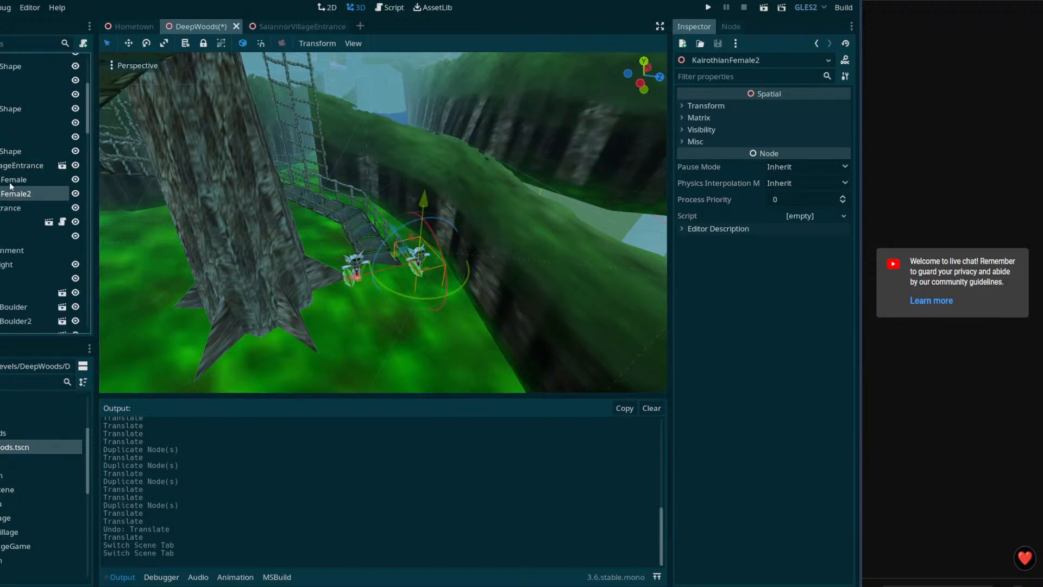
key("Delete")
Step: Confirm deleting KairothianFemale2 and look over the remaining character on the rope bridge
left_click(350, 303)
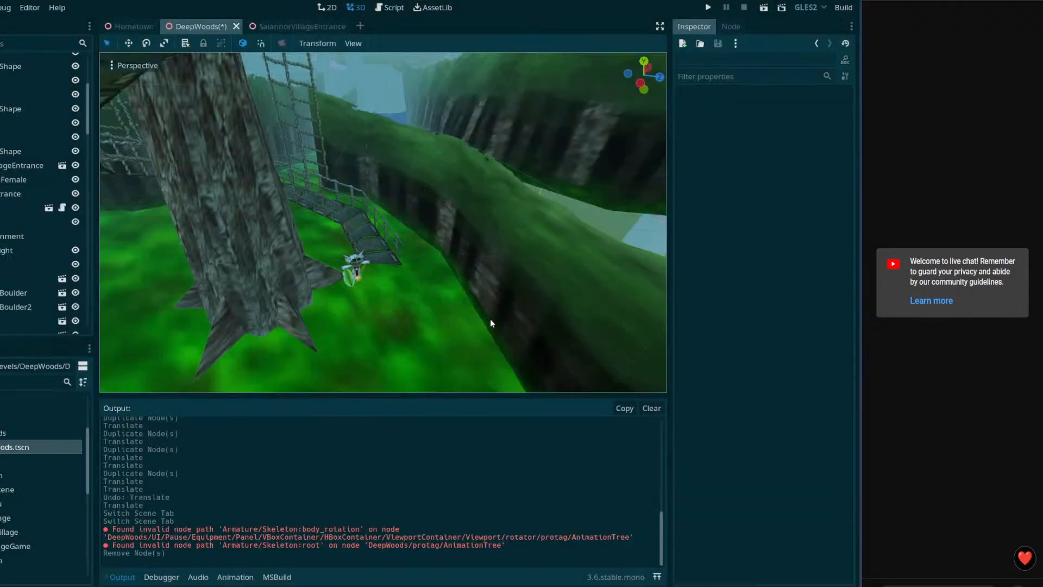
key("s")
right_click_drag(398, 270, 398, 270)
key("w")
right_click_drag(215, 267, 214, 267)
key("s")
key("w")
key("d")
key("a")
key("w")
key("s")
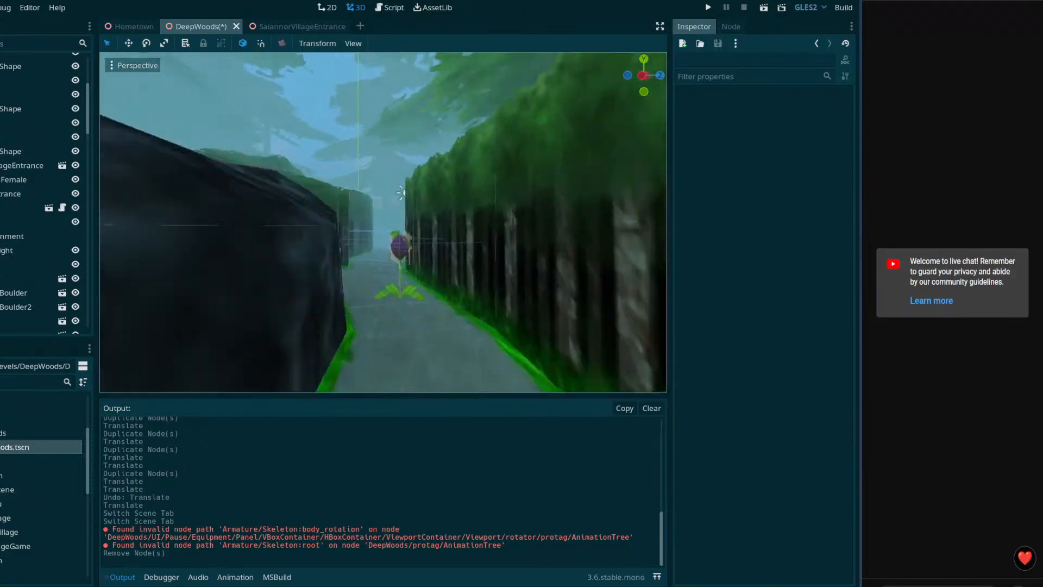
Step: Fly along the forest path past the boulder and select point1
key("w")
right_click_drag(383, 222, 662, 239)
key("w")
key("w")
key("w")
right_click_drag(380, 256, 426, 259)
key("w")
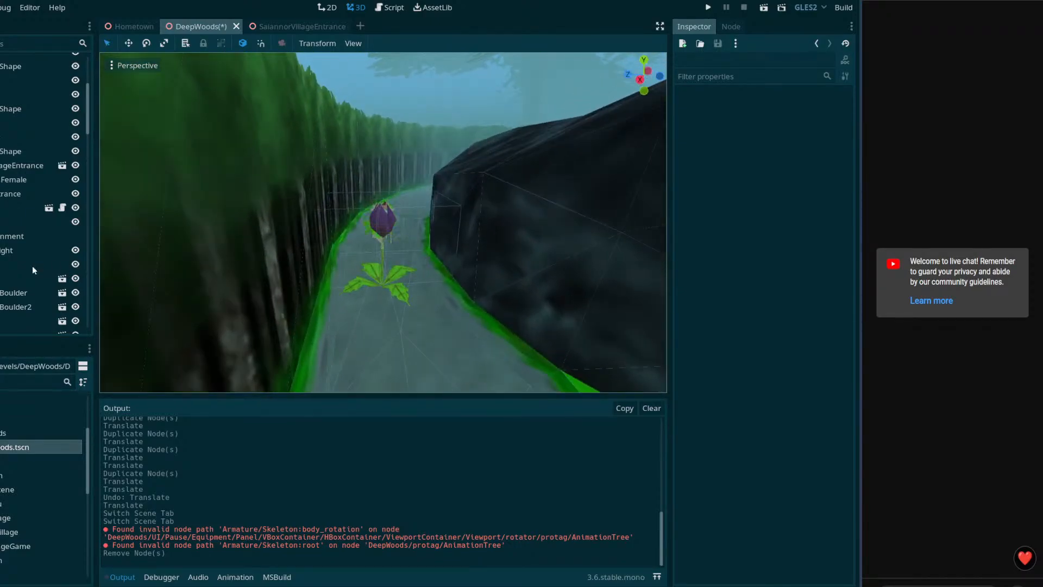
scroll(18, 256, "down", 5)
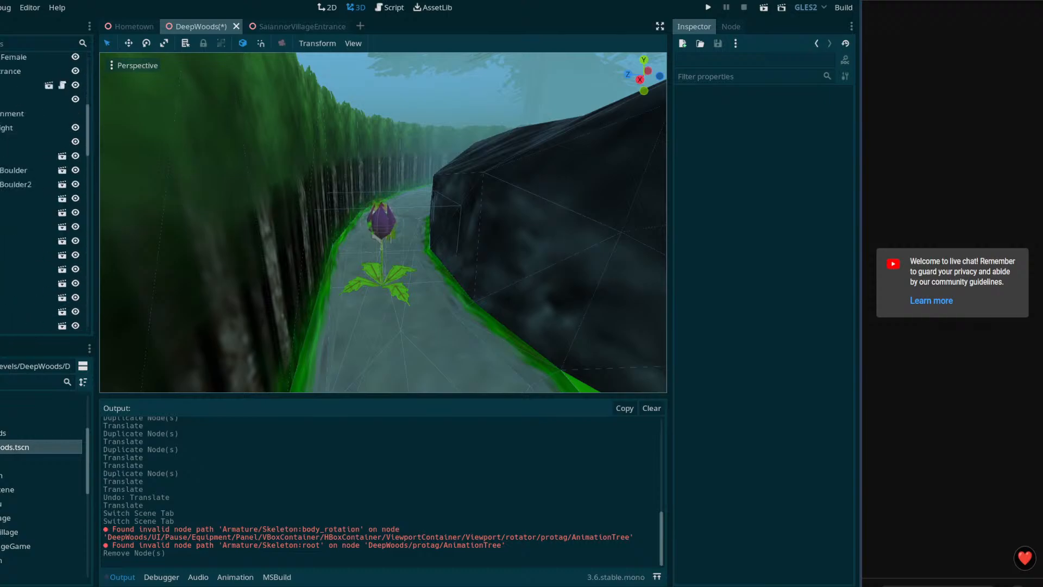
scroll(43, 190, "down", 5)
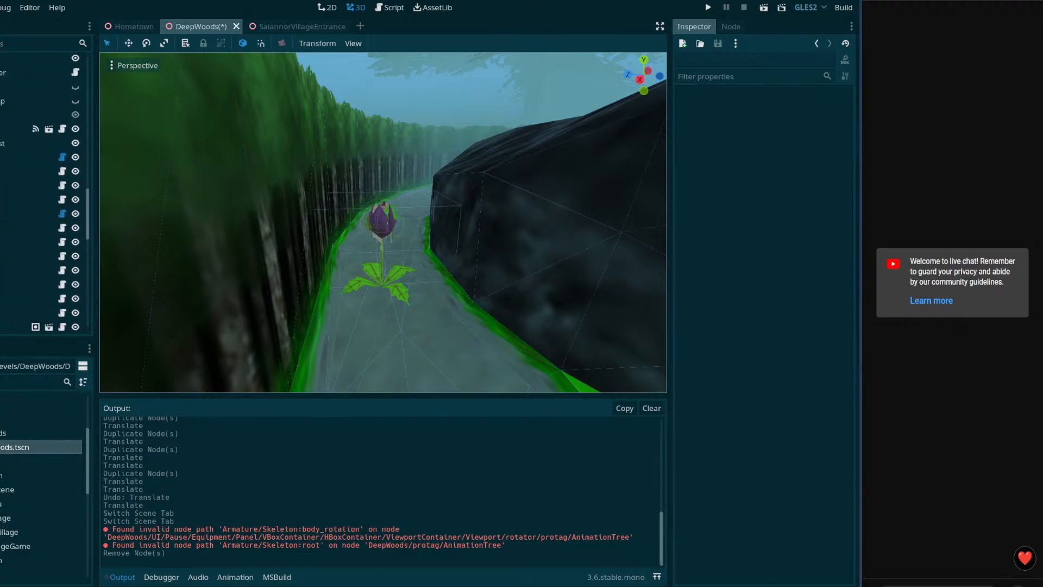
left_click(27, 242)
Step: Link the root route point's Next Points to point1, and point1's to point2
key("f")
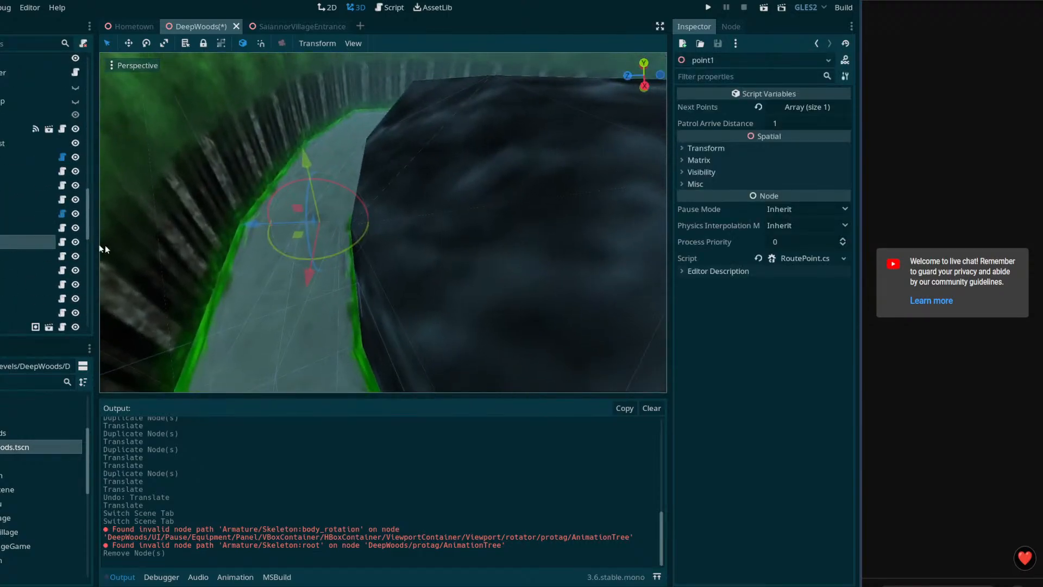
key("Up")
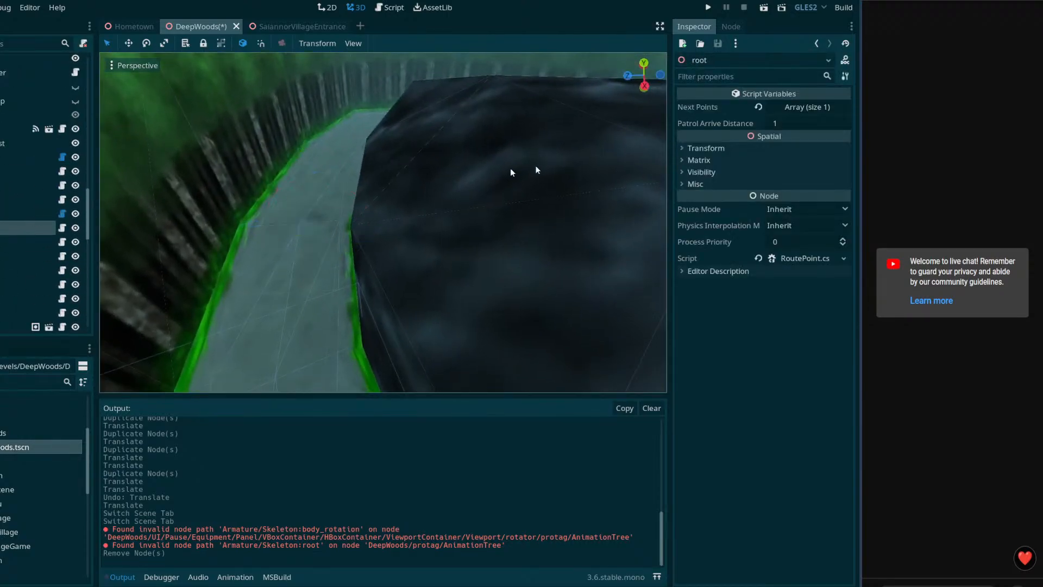
left_click(793, 108)
left_click_drag(28, 241, 783, 142)
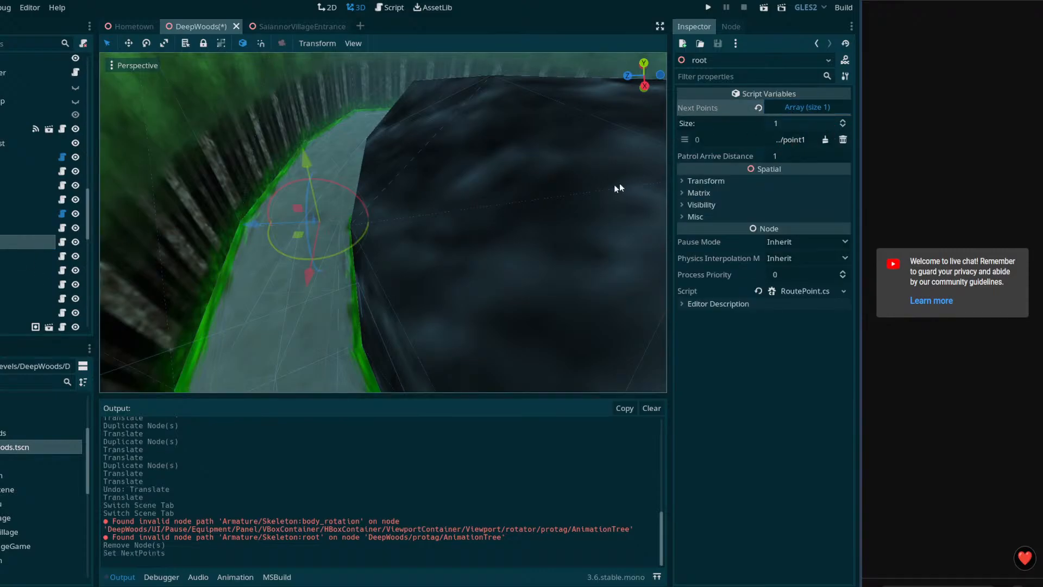
left_click(2, 243)
left_click(1, 228)
left_click(1, 242)
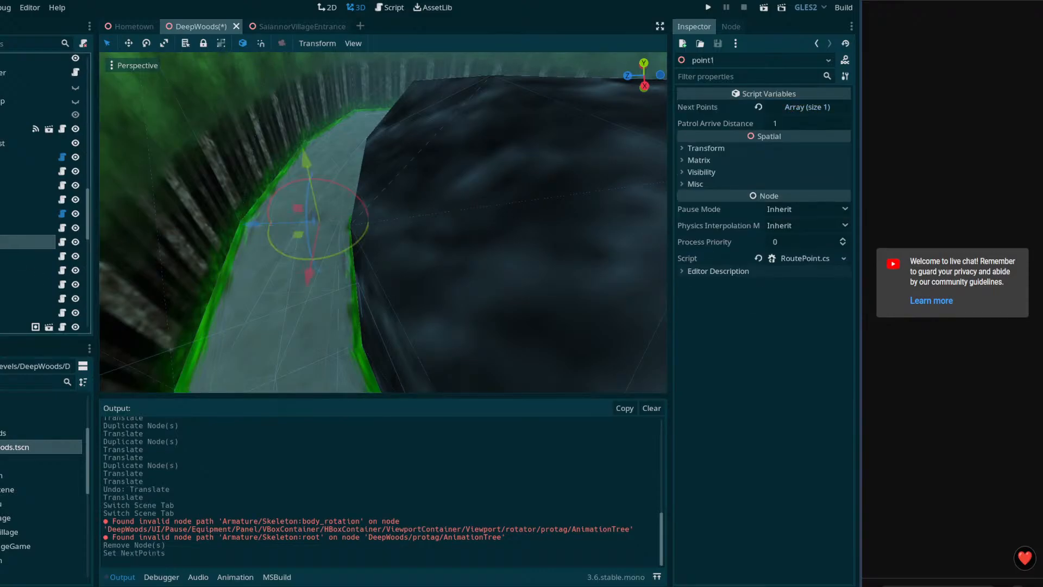
left_click(807, 107)
left_click_drag(1, 262, 795, 143)
Step: Give point2 and point3 one Next Points entry each, targeting point3 and point4
left_click(1, 243)
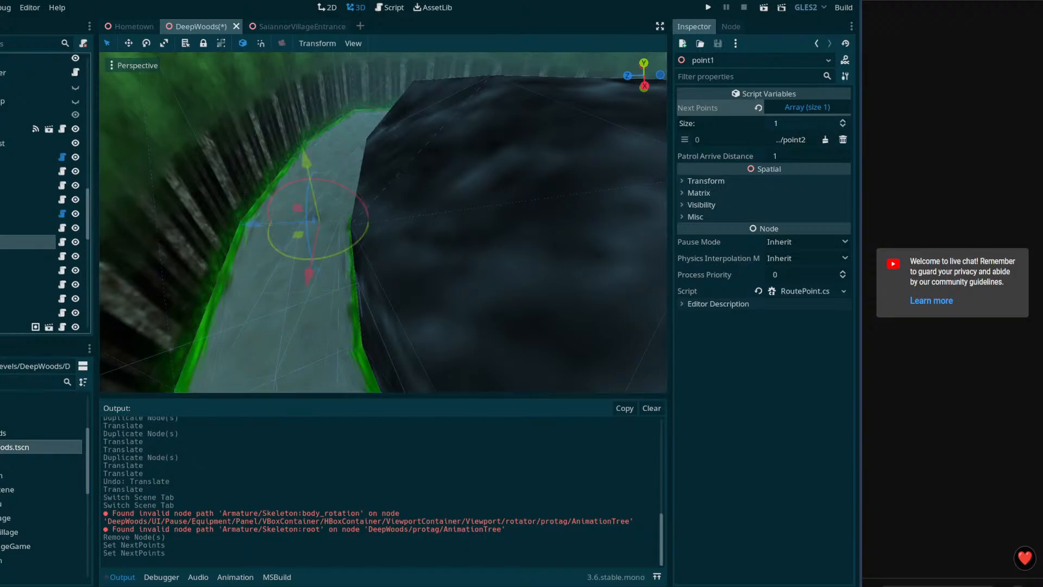
left_click(1, 256)
left_click(819, 107)
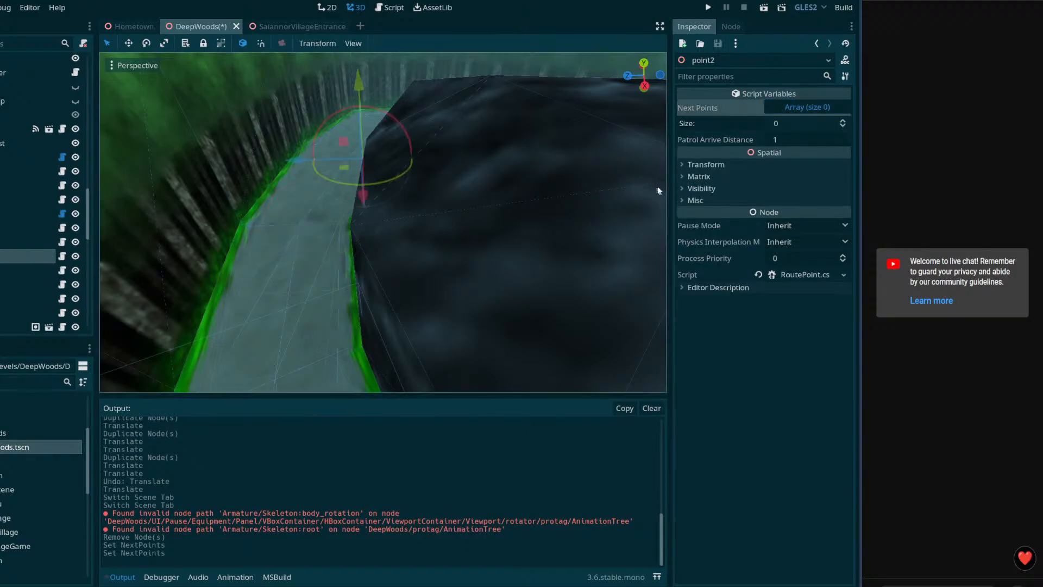
left_click(841, 120)
left_click_drag(1, 270, 786, 140)
left_click(1, 256)
left_click(1, 270)
left_click(791, 110)
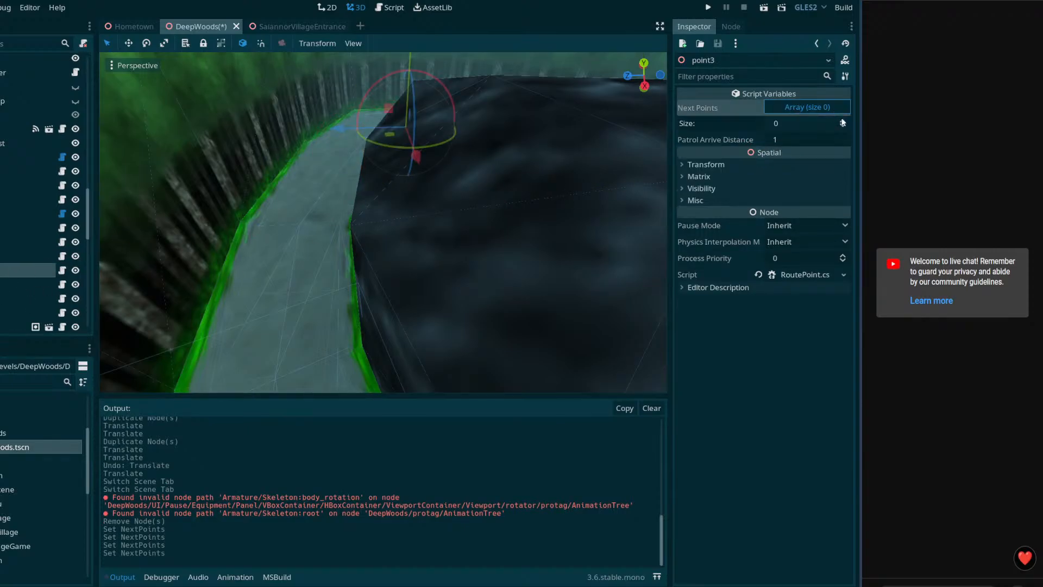
left_click(842, 120)
left_click_drag(3, 285, 782, 141)
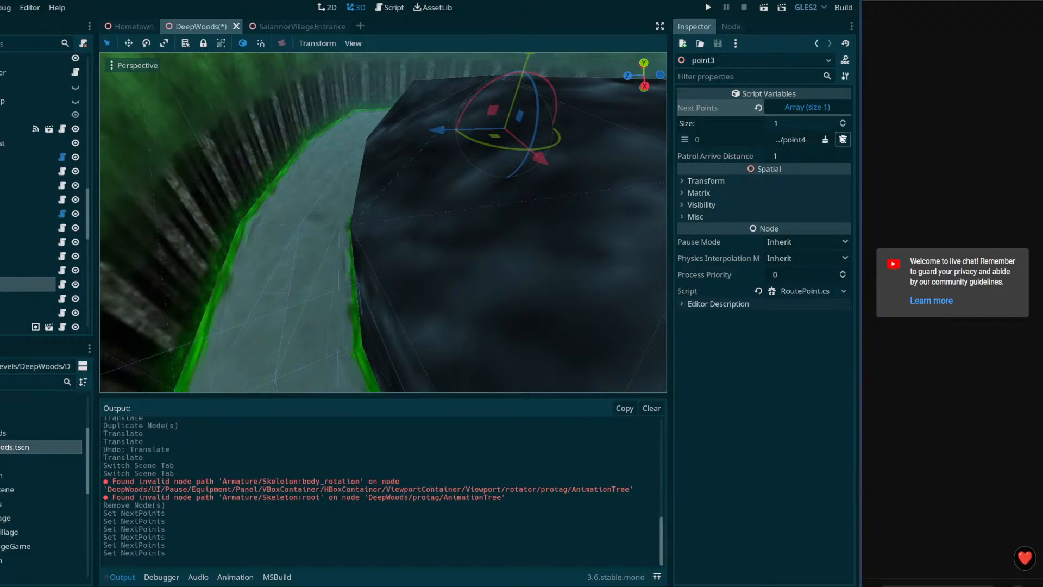
key("ctrl+z")
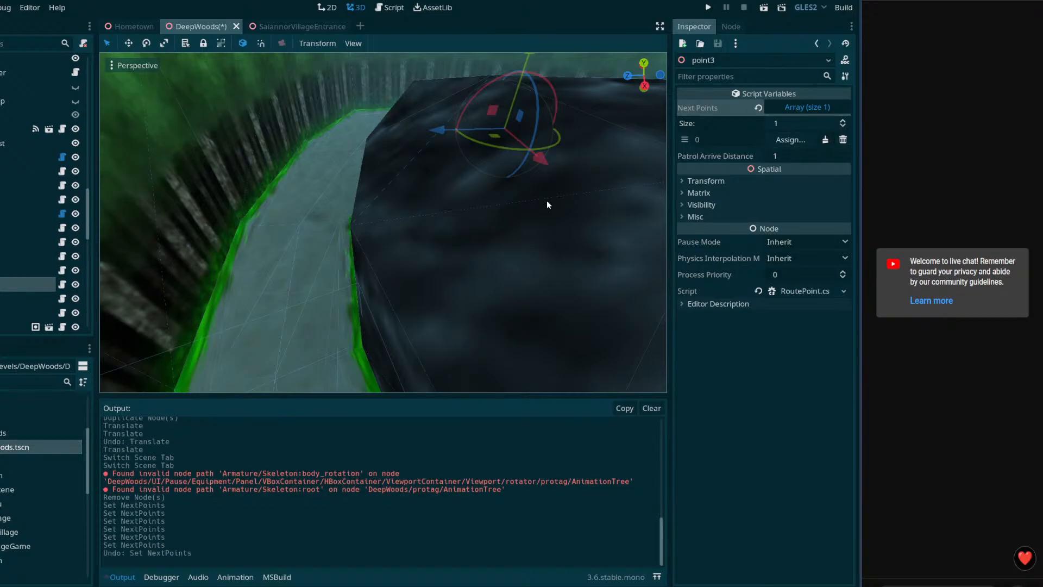
left_click_drag(47, 298, 781, 139)
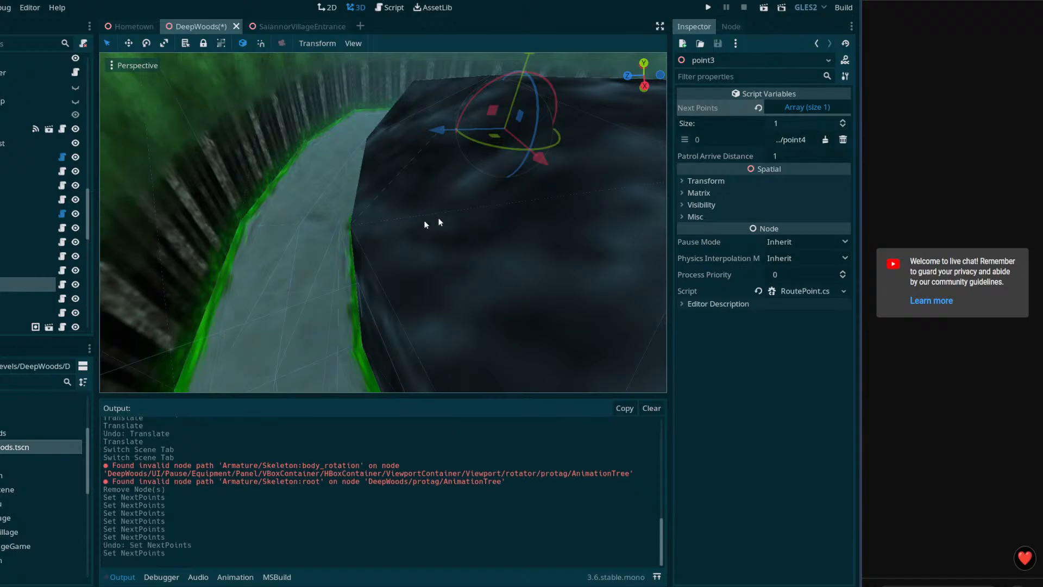
Step: Set point4's Next Points size to 1 and make point5 its next point
left_click(27, 270)
left_click(27, 285)
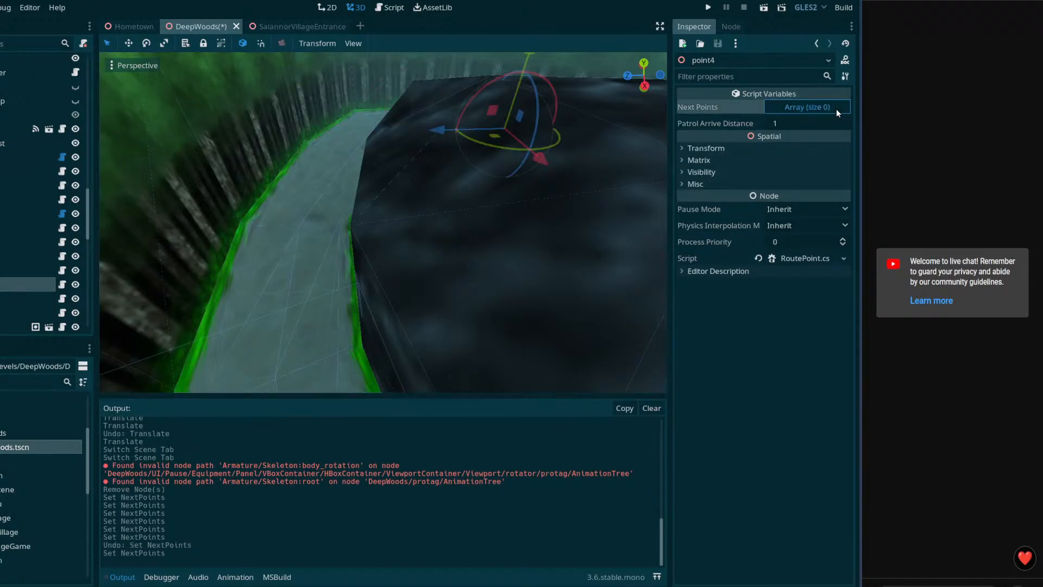
left_click(836, 108)
left_click(845, 120)
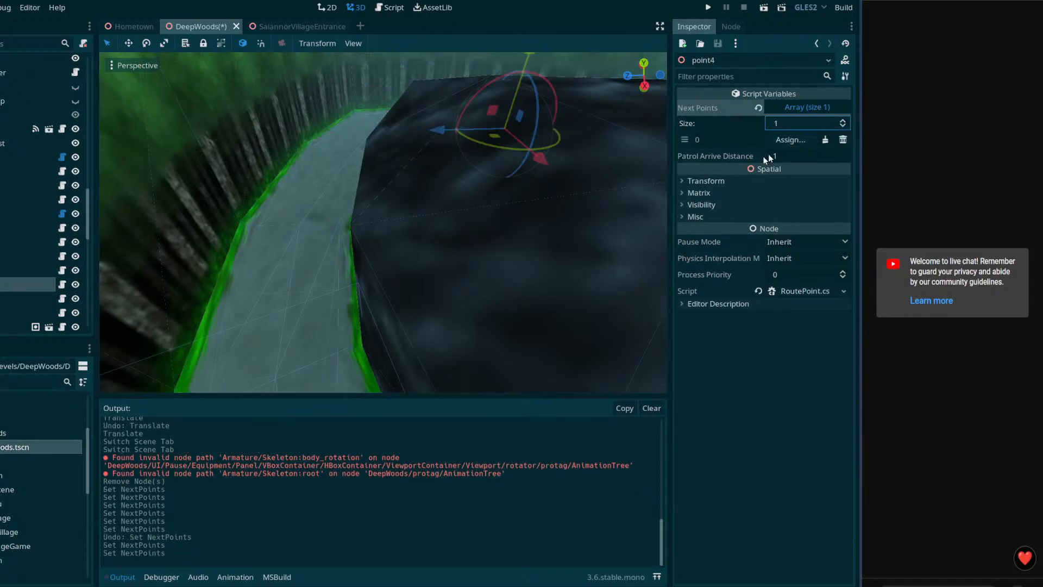
left_click_drag(21, 298, 784, 140)
Step: Add one Next Points entry to point5 targeting point6, and save the DeepWoods scene
left_click(3, 301)
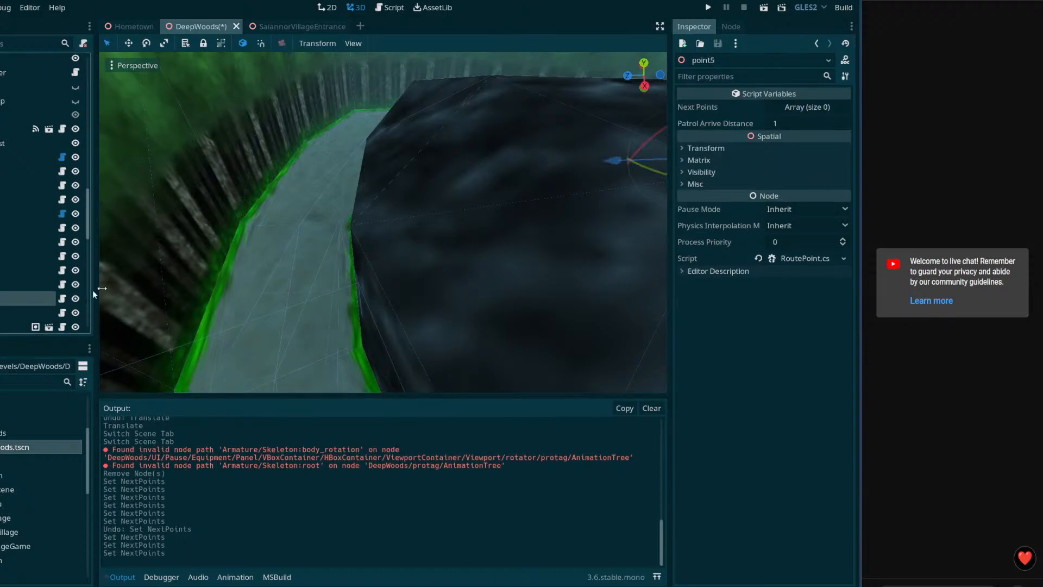
left_click(807, 107)
left_click(843, 121)
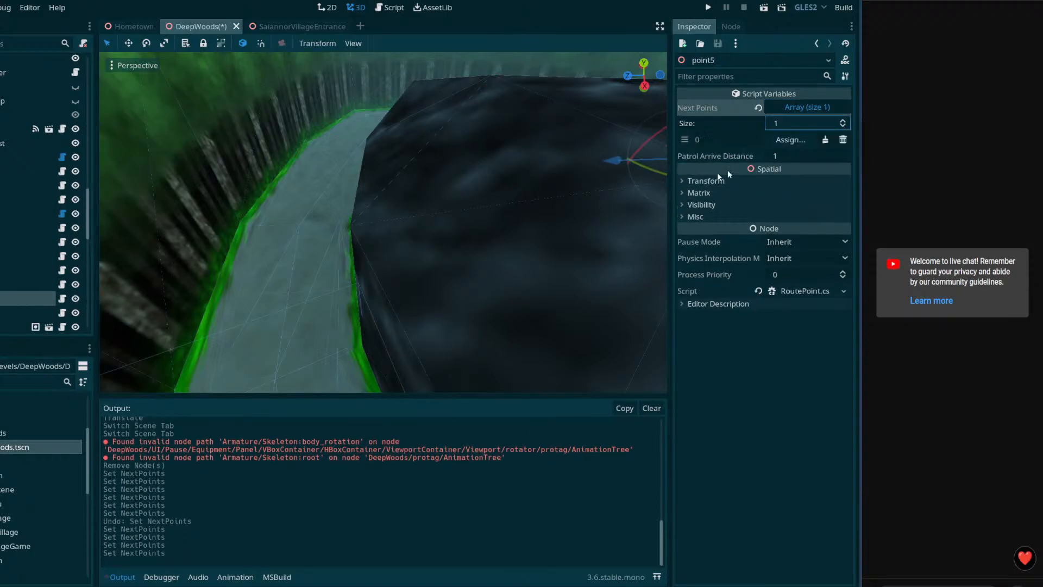
left_click_drag(7, 314, 271, 325)
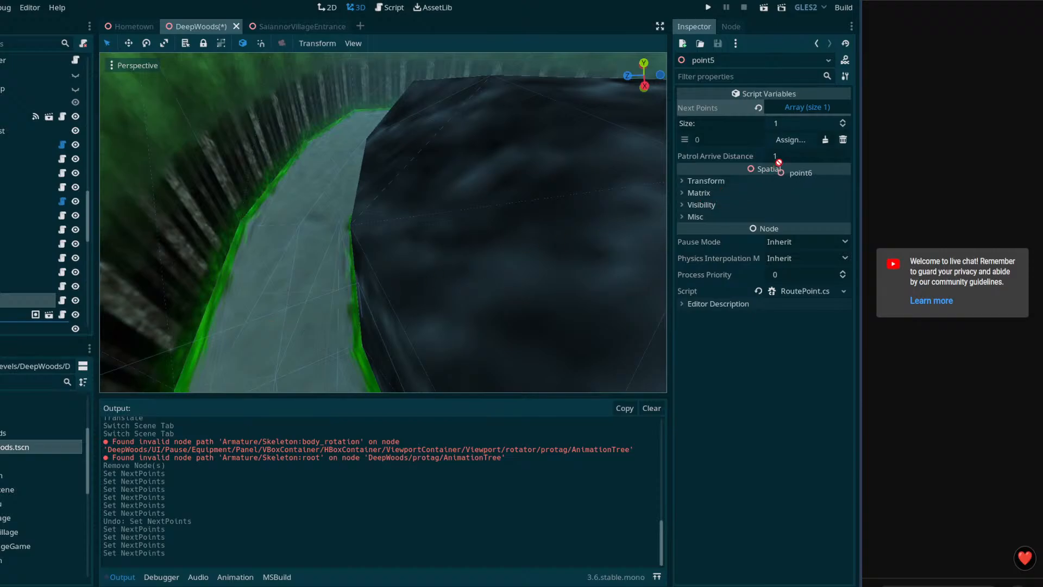
left_click_drag(777, 164, 790, 139)
key("ctrl+s")
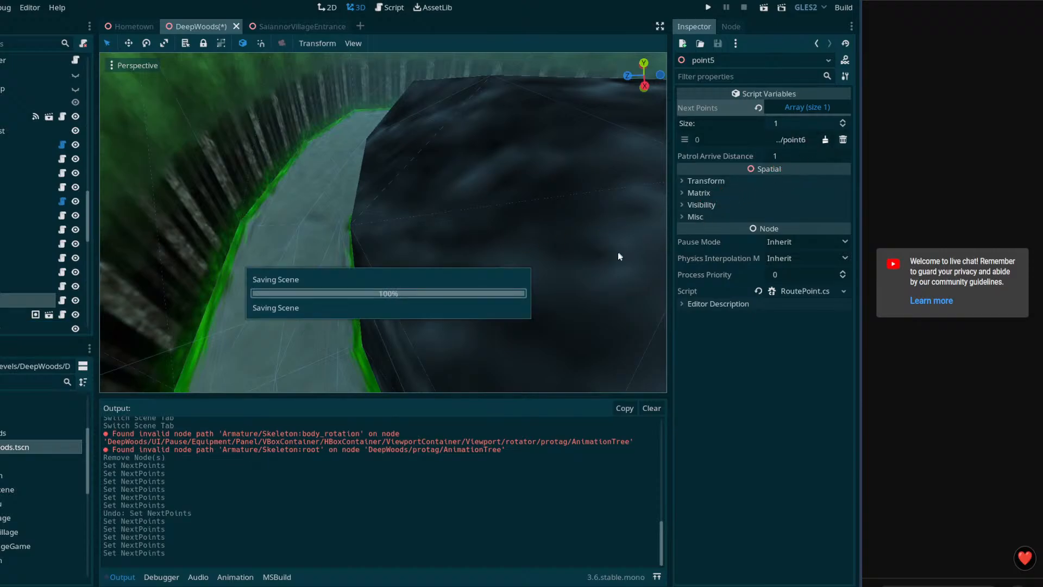
Step: Fly the viewport camera along the woods path and browse the scene tree
right_click_drag(387, 305, 641, 260)
key("a")
right_click_drag(383, 222, 395, 306)
key("w")
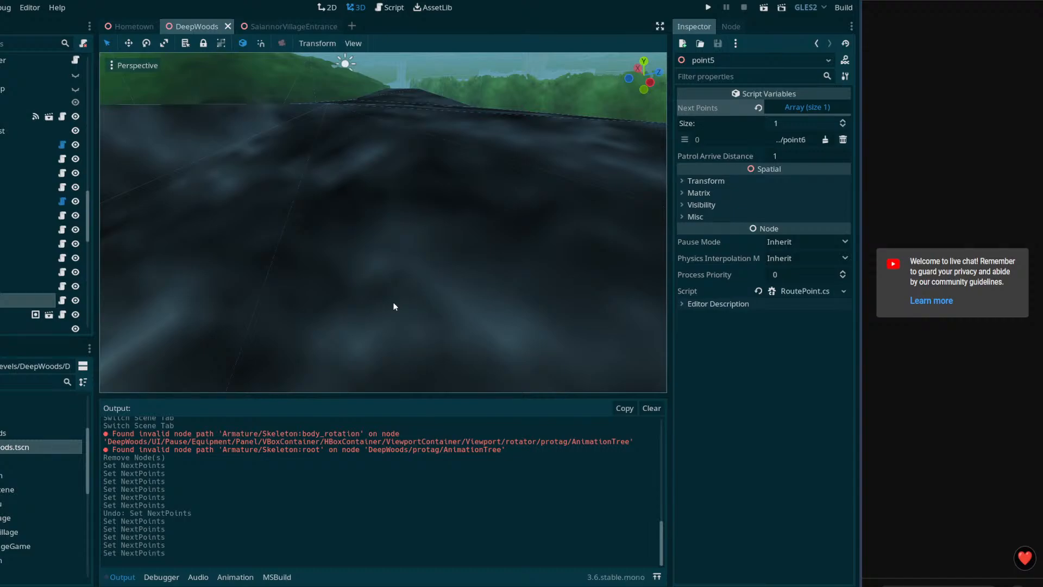
scroll(44, 244, "down", 6)
scroll(43, 190, "down", 4)
scroll(43, 190, "down", 1)
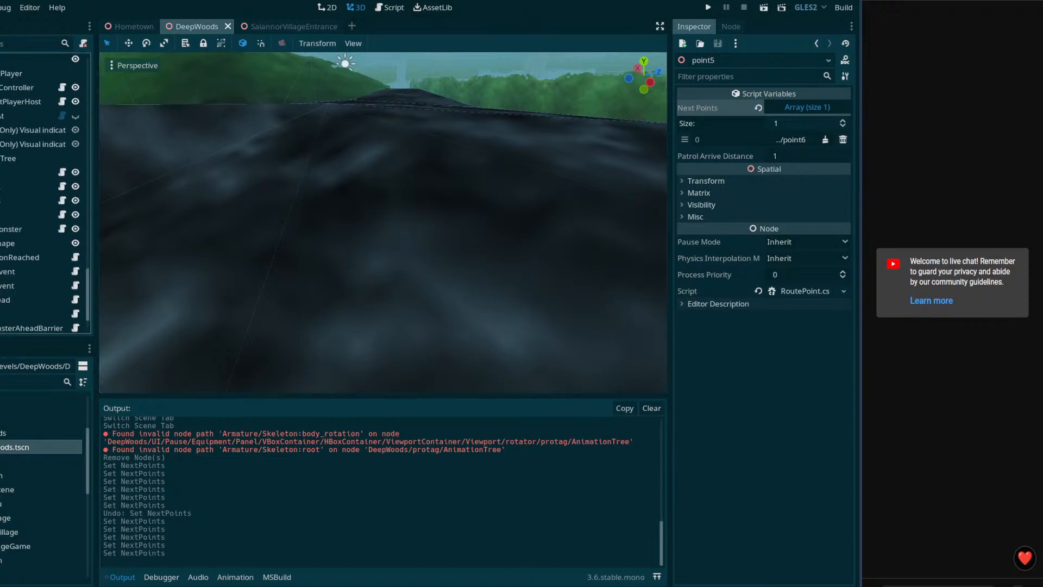
scroll(43, 190, "up", 5)
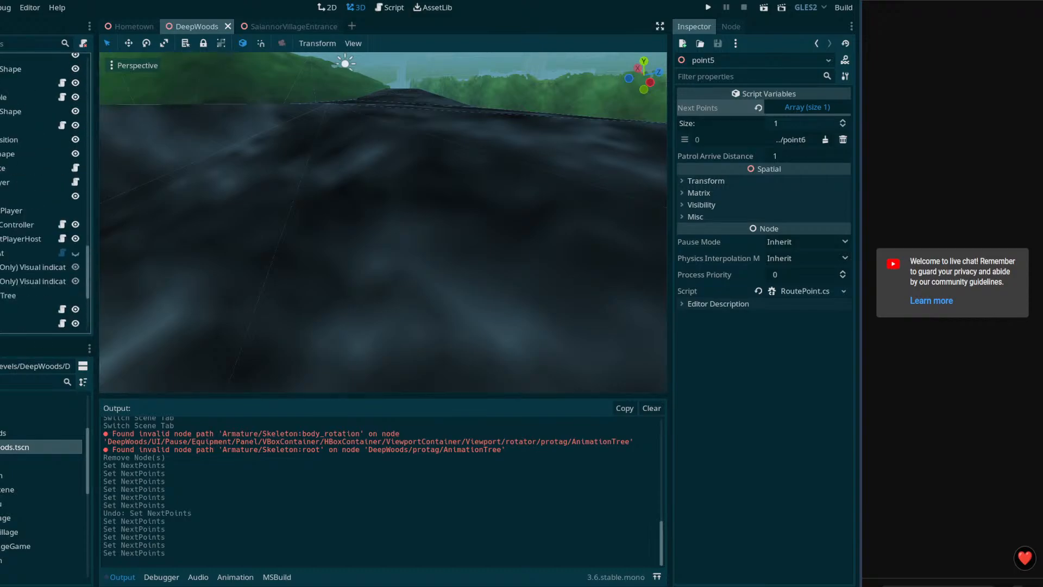
scroll(44, 190, "up", 1)
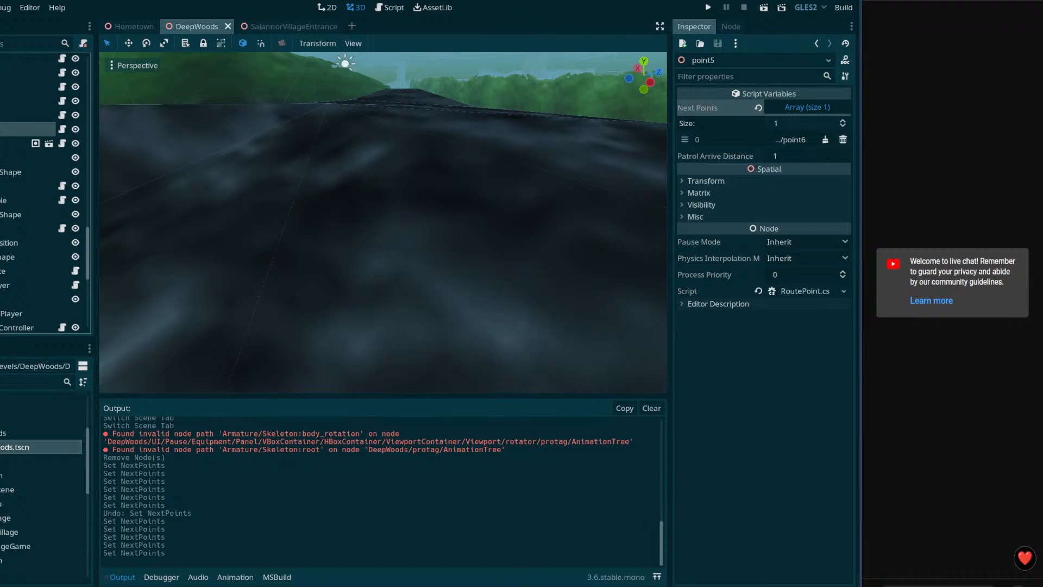
scroll(44, 190, "down", 1)
Step: Duplicate GuideRoute as GuideRoute2, set its Npc Route to NPCRoute2, and save the scene
left_click(16, 236)
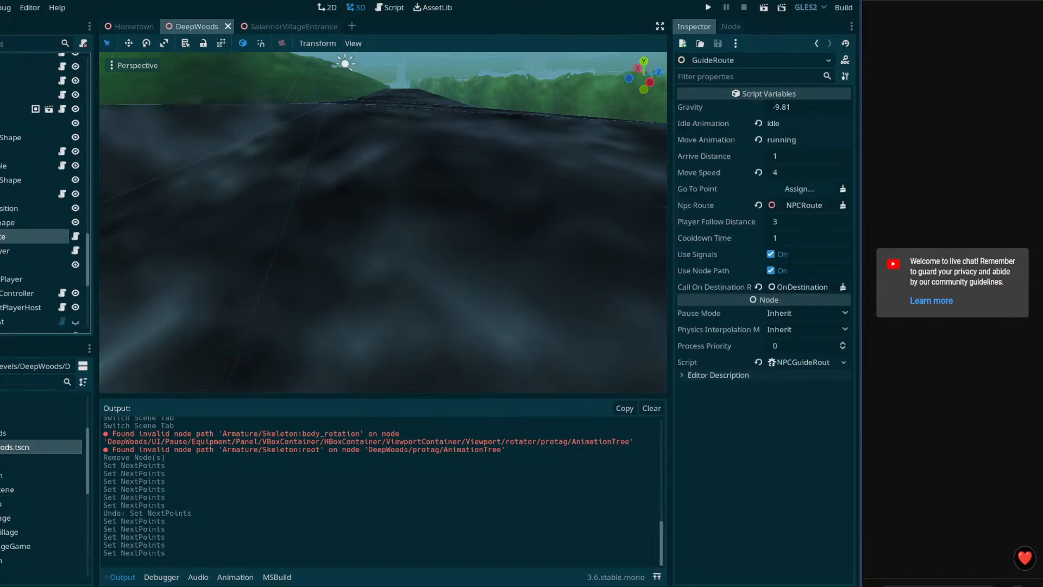
key("ctrl+d")
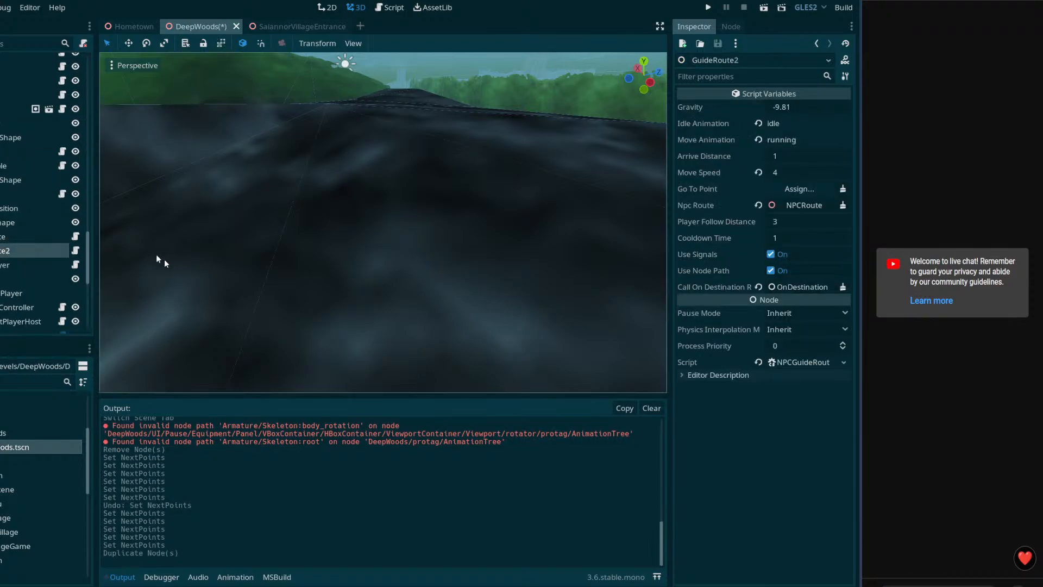
scroll(43, 217, "up", 5)
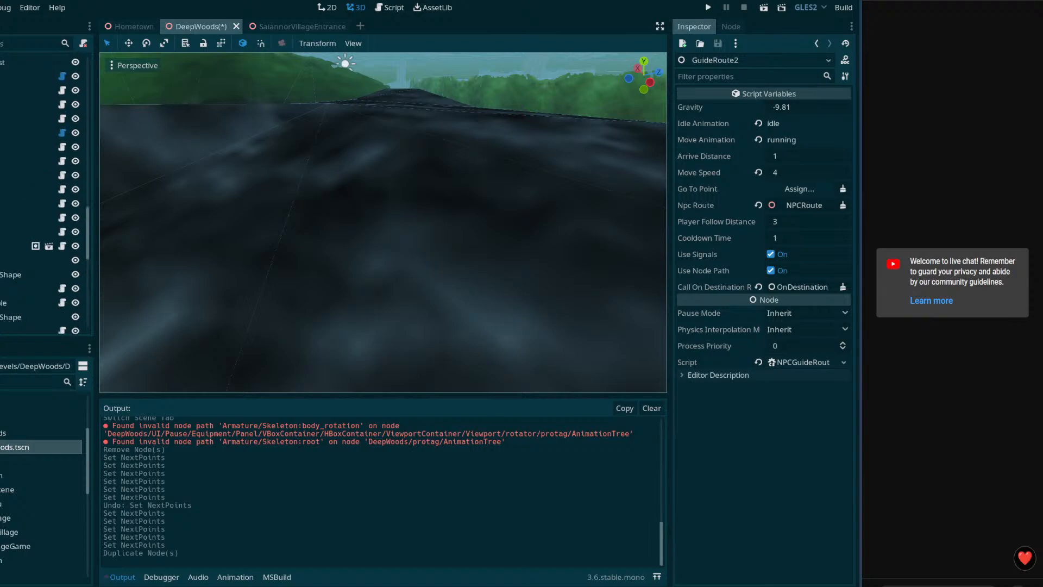
left_click_drag(41, 169, 819, 208)
key("ctrl+s")
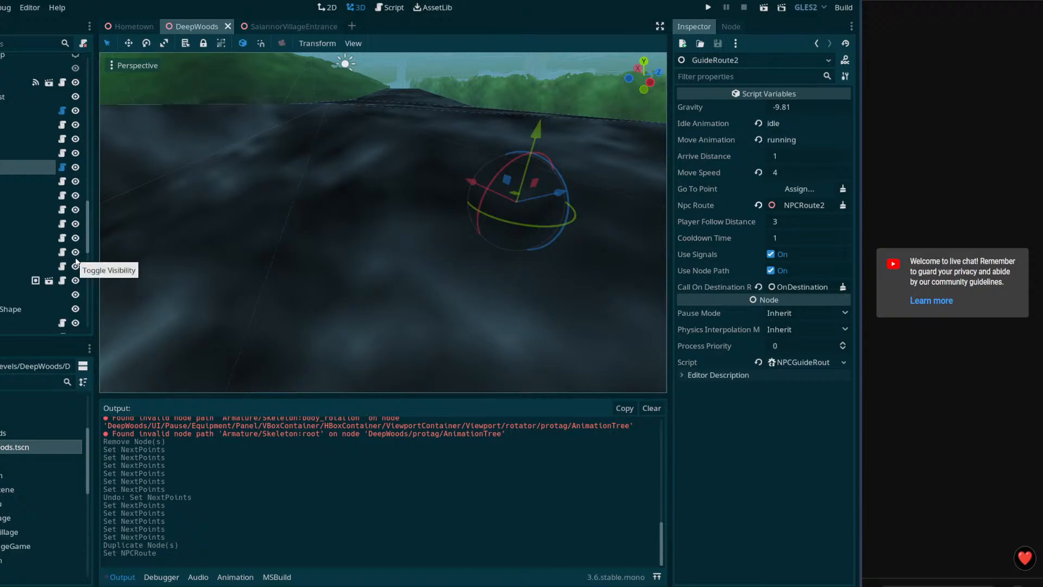
scroll(22, 247, "down", 5)
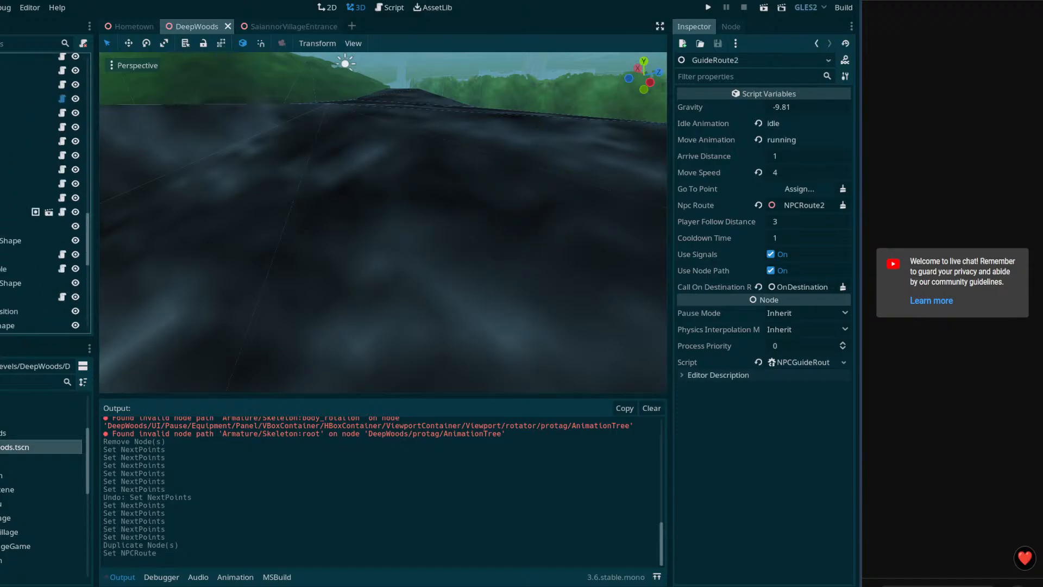
scroll(22, 249, "down", 1)
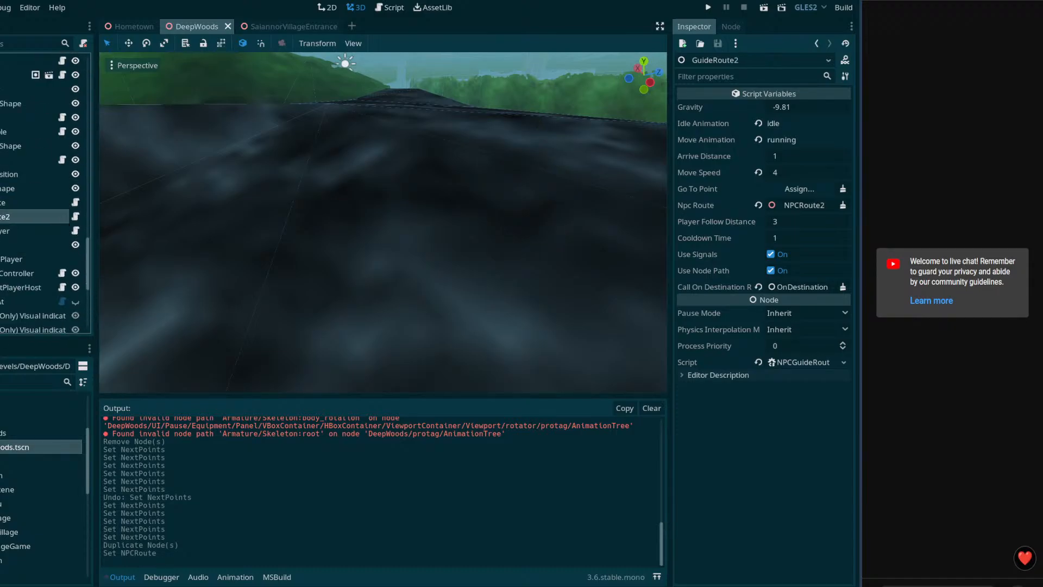
scroll(43, 190, "down", 3)
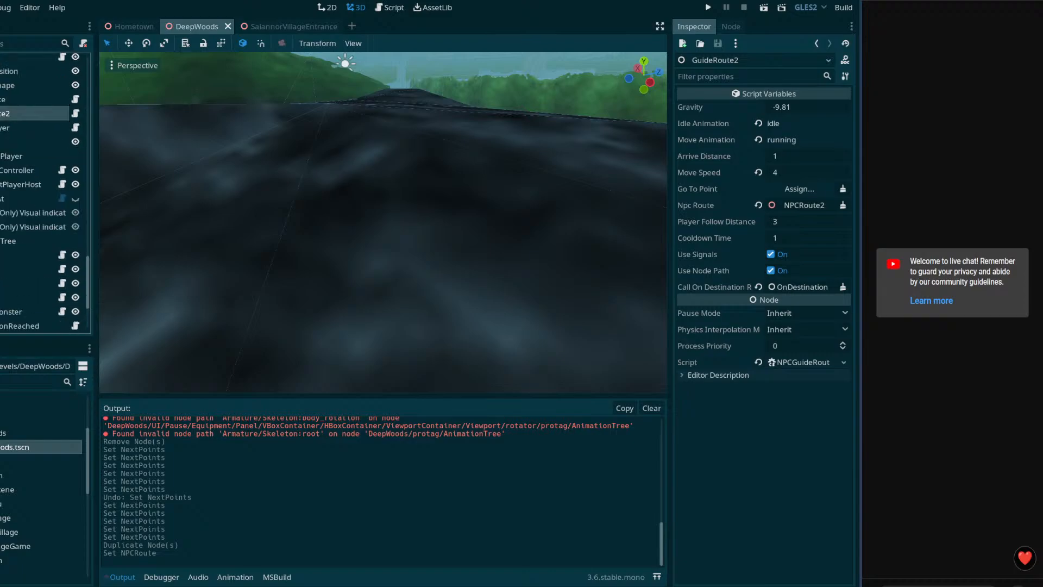
scroll(44, 190, "up", 3)
scroll(43, 190, "down", 5)
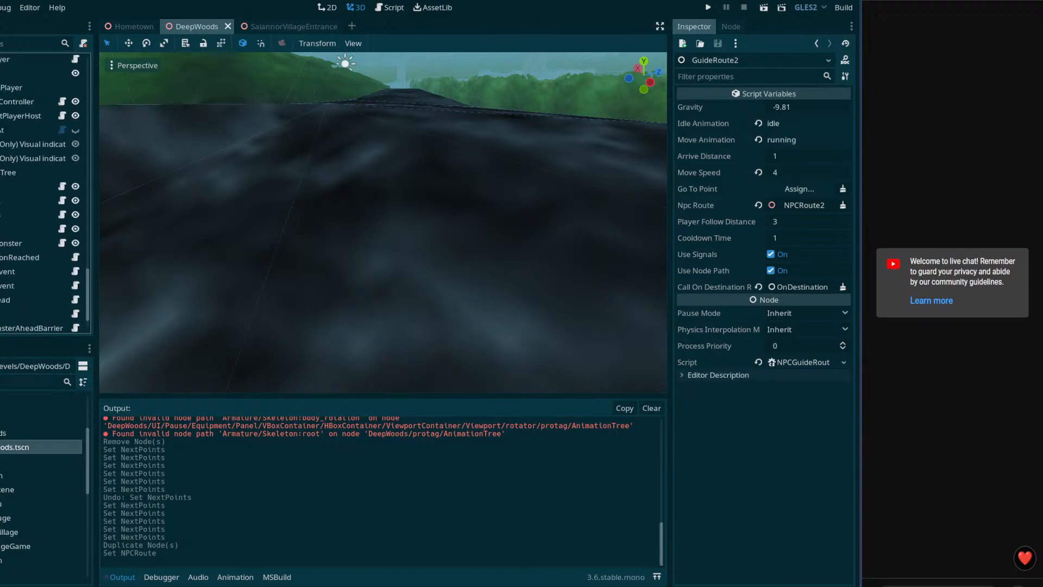
scroll(44, 190, "down", 2)
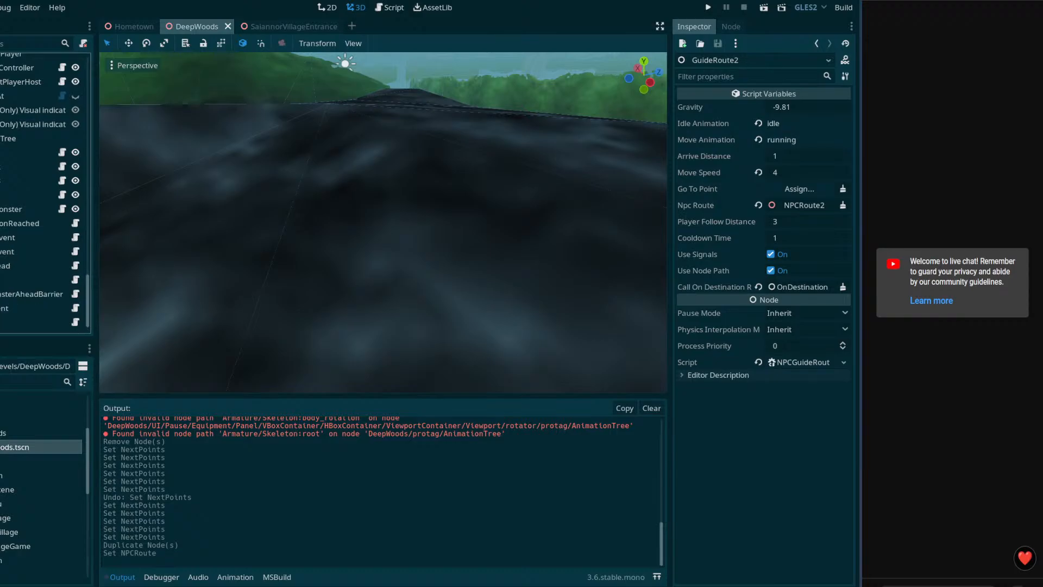
scroll(43, 190, "down", 1)
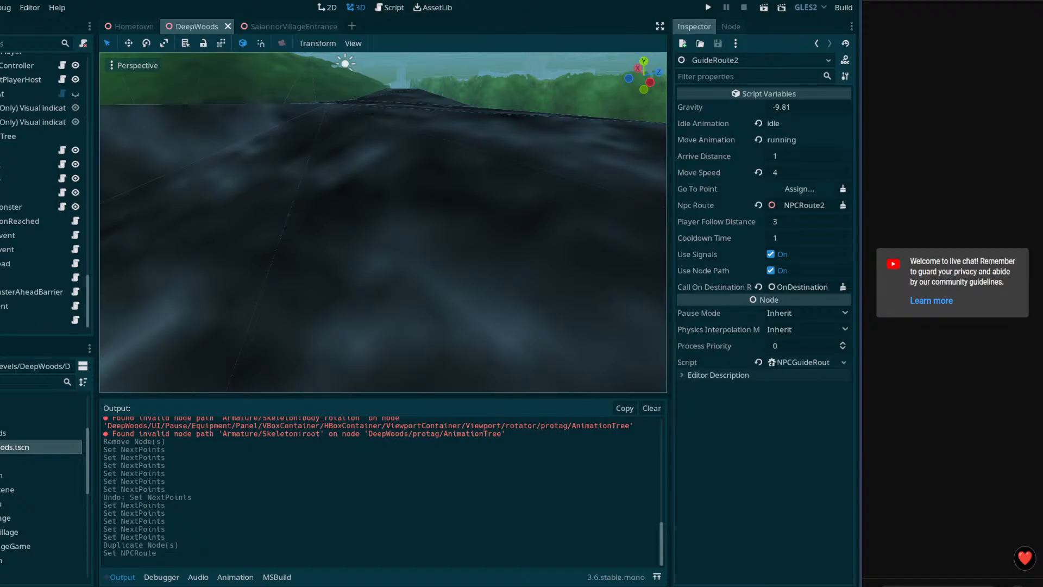
Step: Paste a copy of the setNpcBehavior action and make ShowText activate it on finish
left_click(1, 221)
left_click(10, 235)
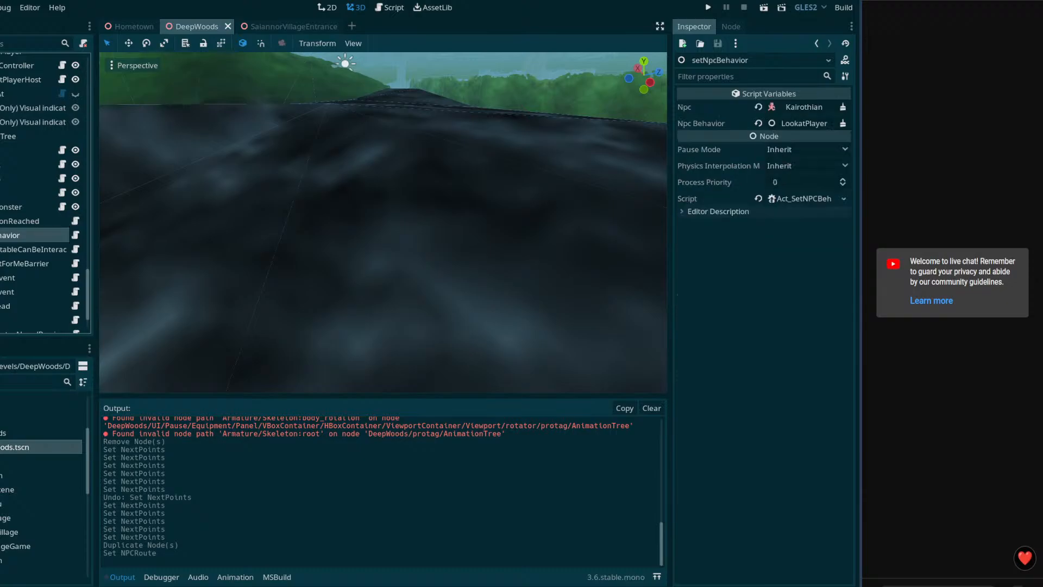
scroll(44, 192, "down", 3)
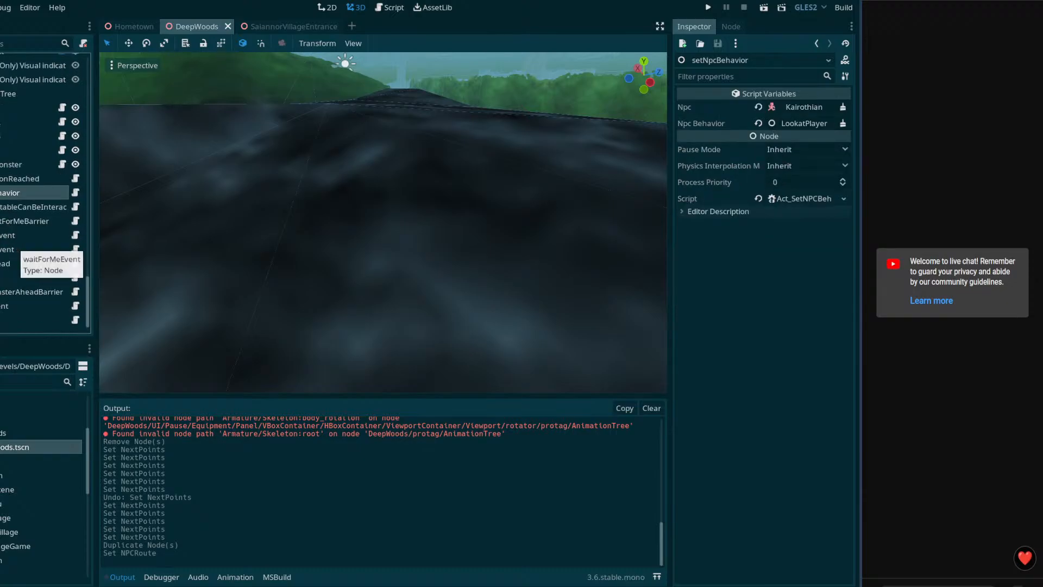
left_click(3, 318)
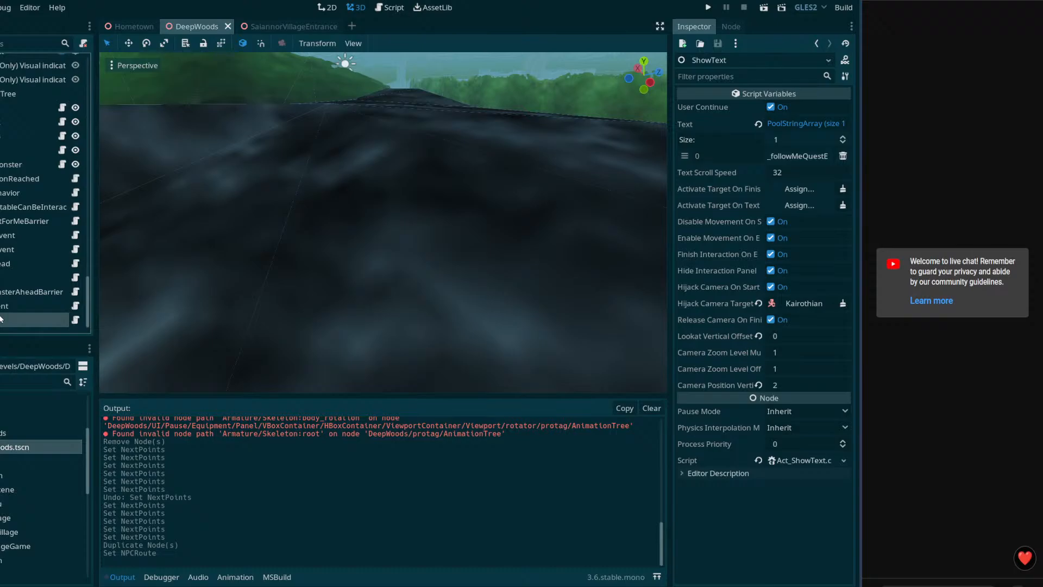
key("ctrl+v")
key("Up")
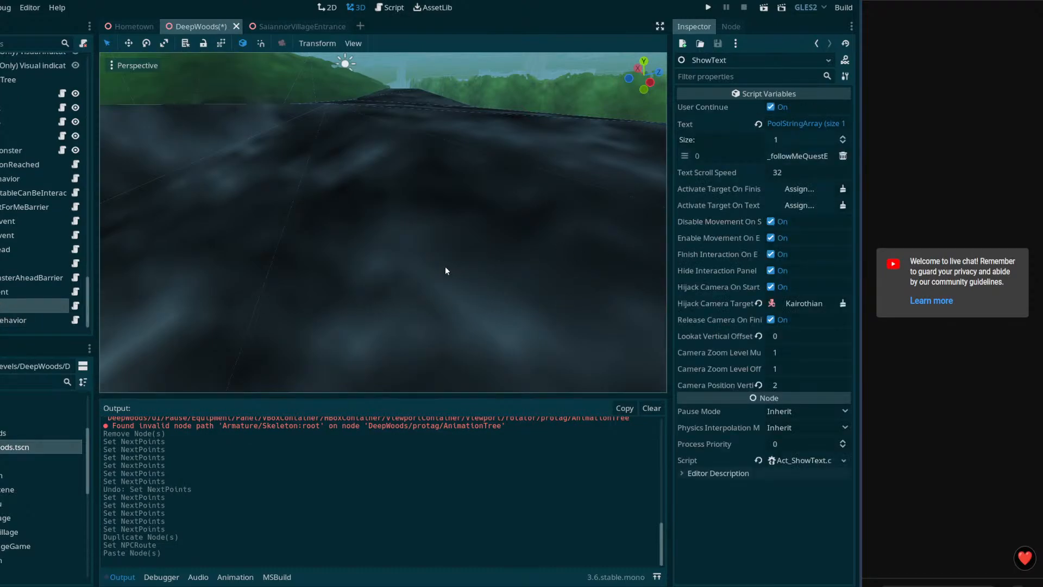
left_click_drag(25, 322, 806, 194)
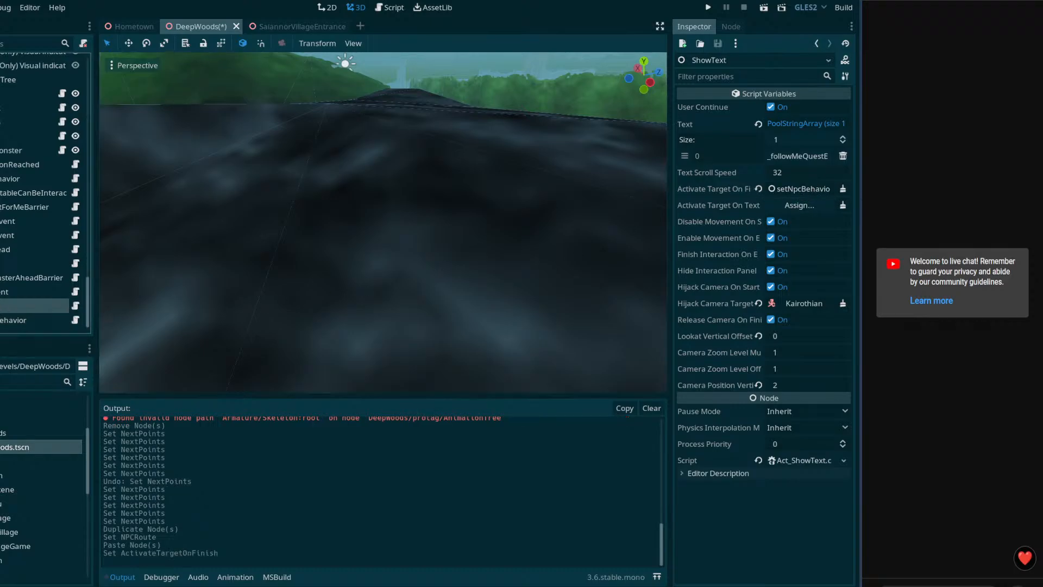
Step: Point the new action at Kairothian with GuideRoute2 behavior, save, and run the scene
left_click(32, 320)
scroll(43, 217, "up", 10)
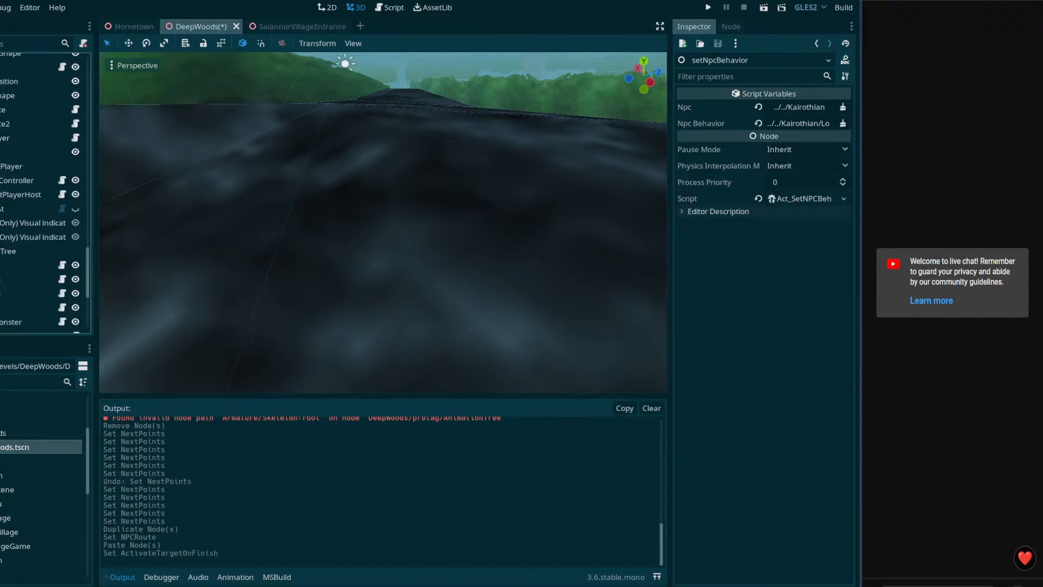
left_click_drag(22, 127, 817, 109)
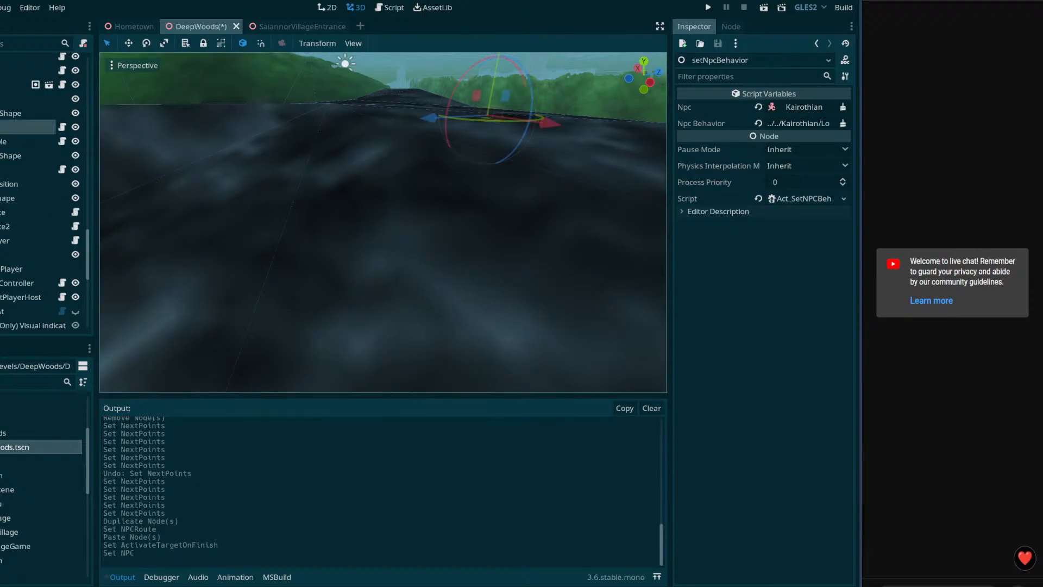
left_click_drag(22, 226, 804, 123)
key("ctrl+s")
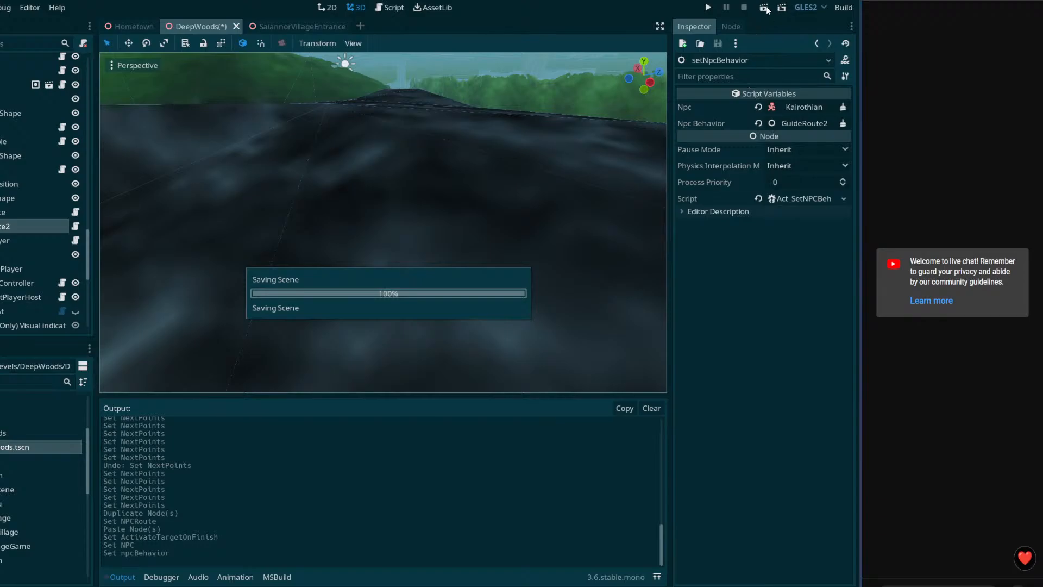
left_click(766, 8)
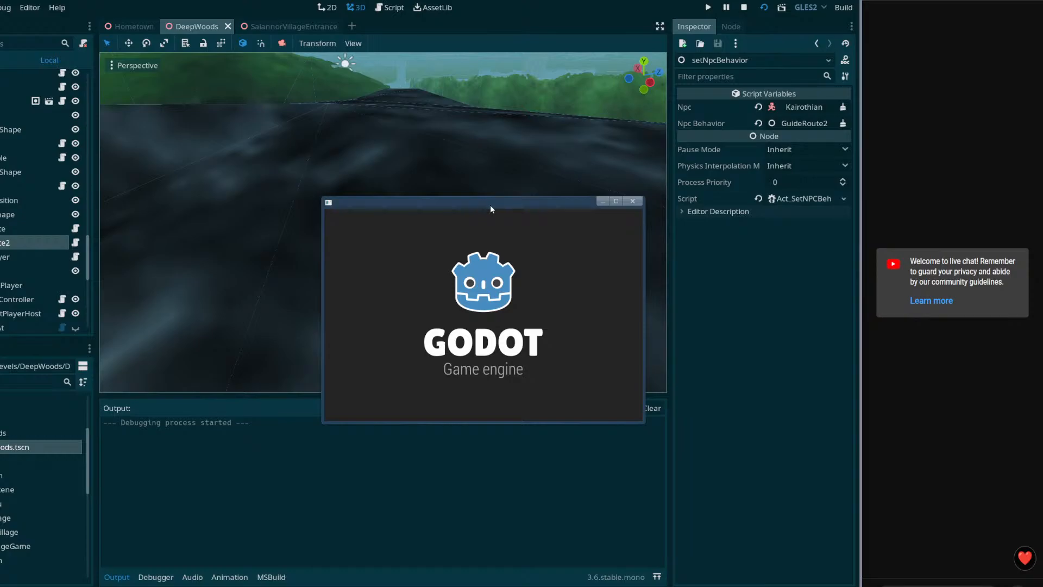
Step: Move and enlarge the game window, run the character around, and open the Equipment menu
left_click_drag(505, 204, 226, 24)
left_click_drag(365, 242, 826, 549)
key("w")
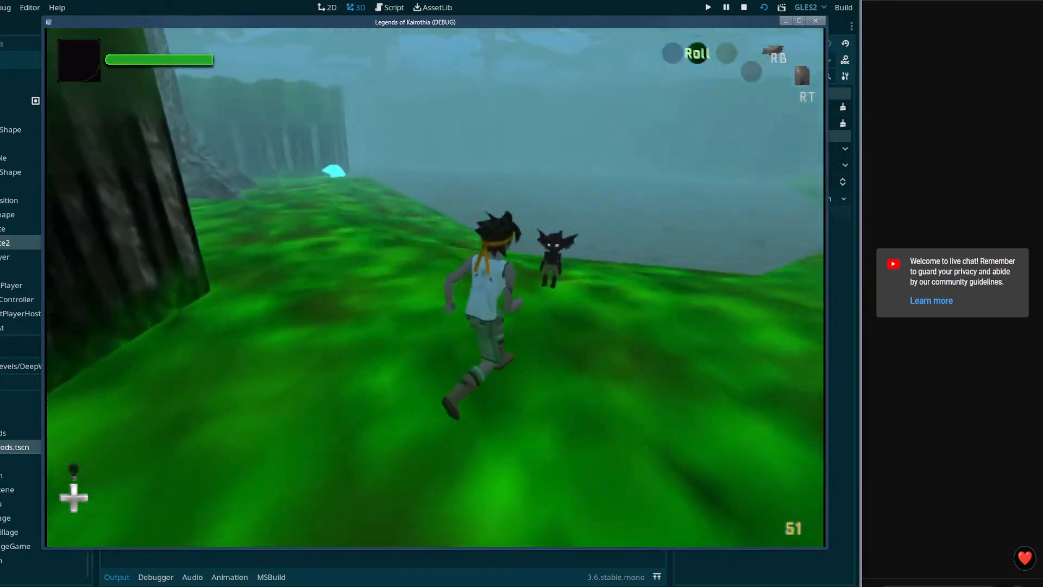
key("Escape")
key("Escape")
key("w")
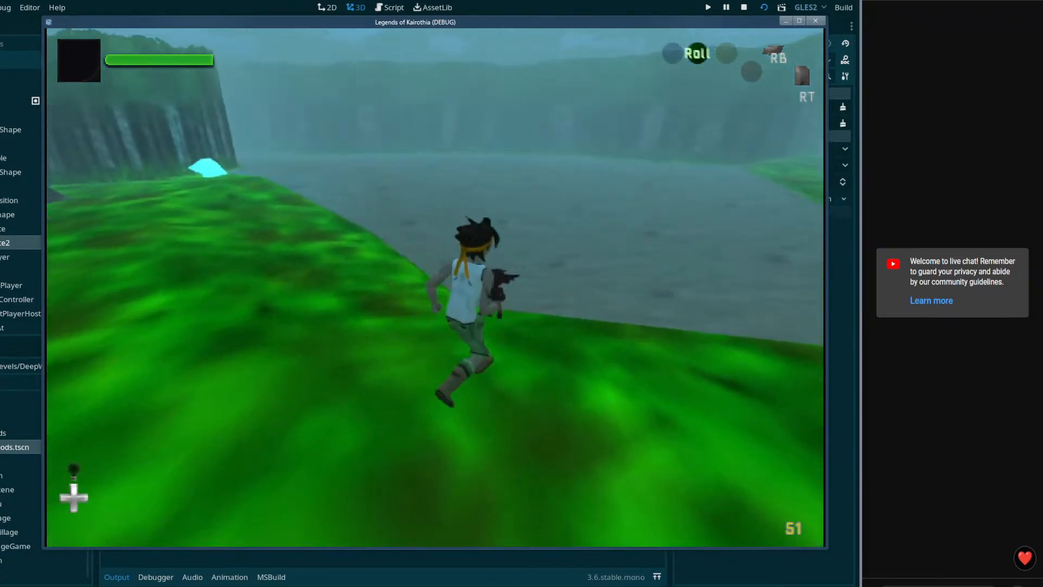
key("Escape")
key("Escape")
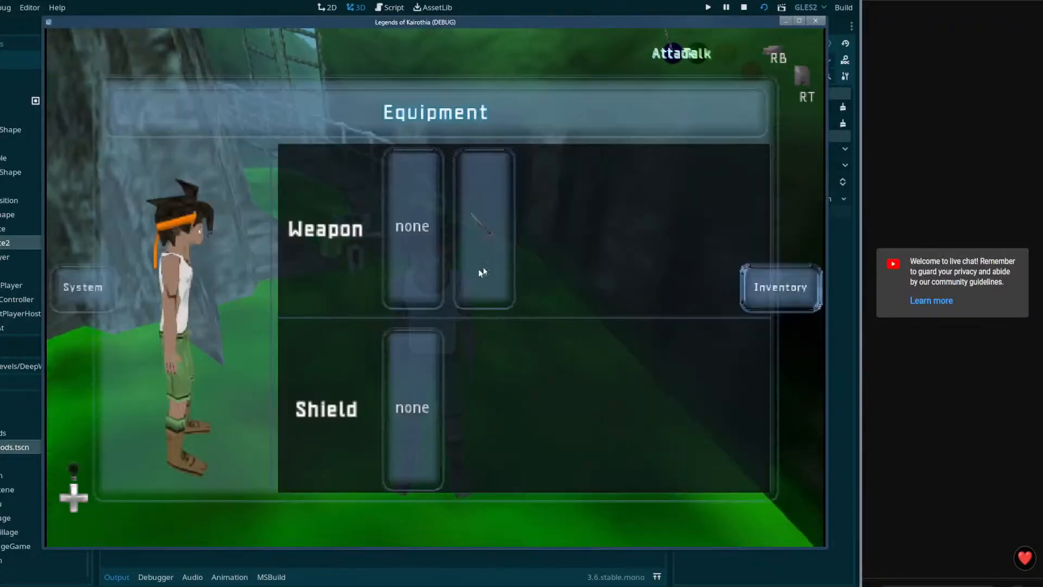
Step: Close the game, open the SaiannorVillageEntrance scene, and create a trimesh static body for the spiral stairs
left_click(815, 22)
right_click_drag(492, 202, 405, 258)
key("w")
left_click(400, 263)
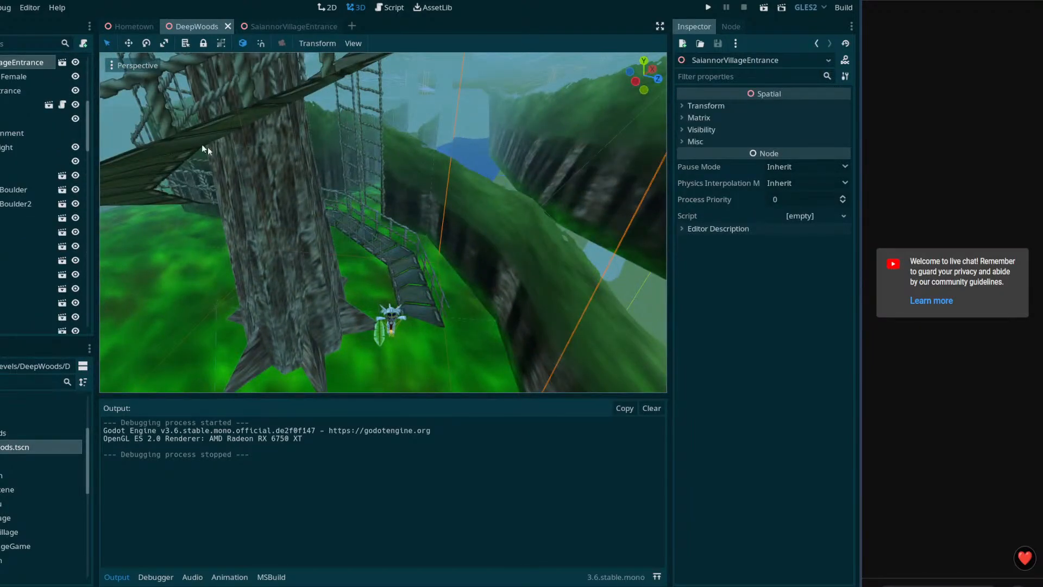
left_click(60, 63)
left_click(354, 216)
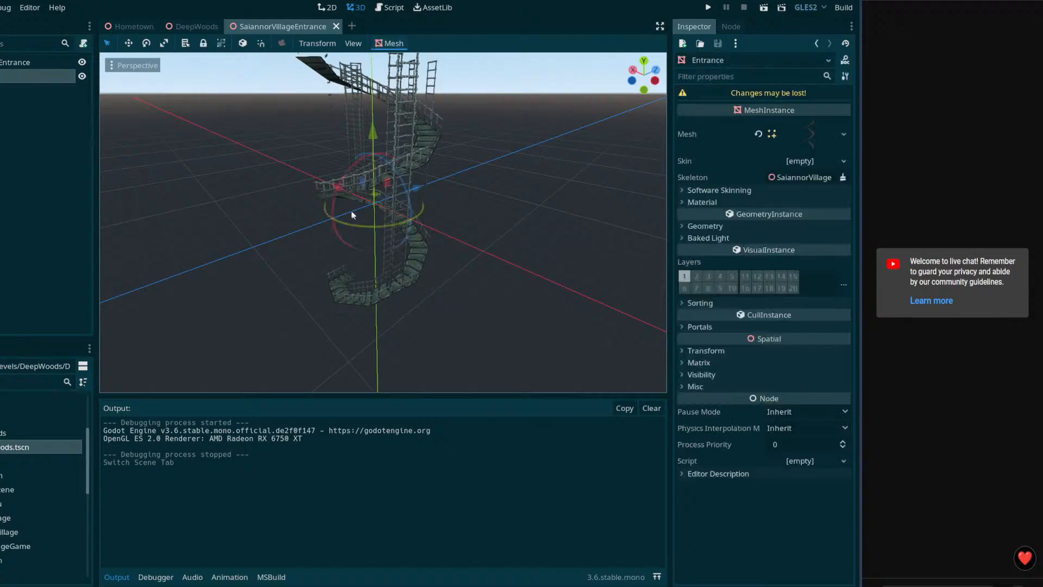
left_click(390, 43)
left_click(416, 57)
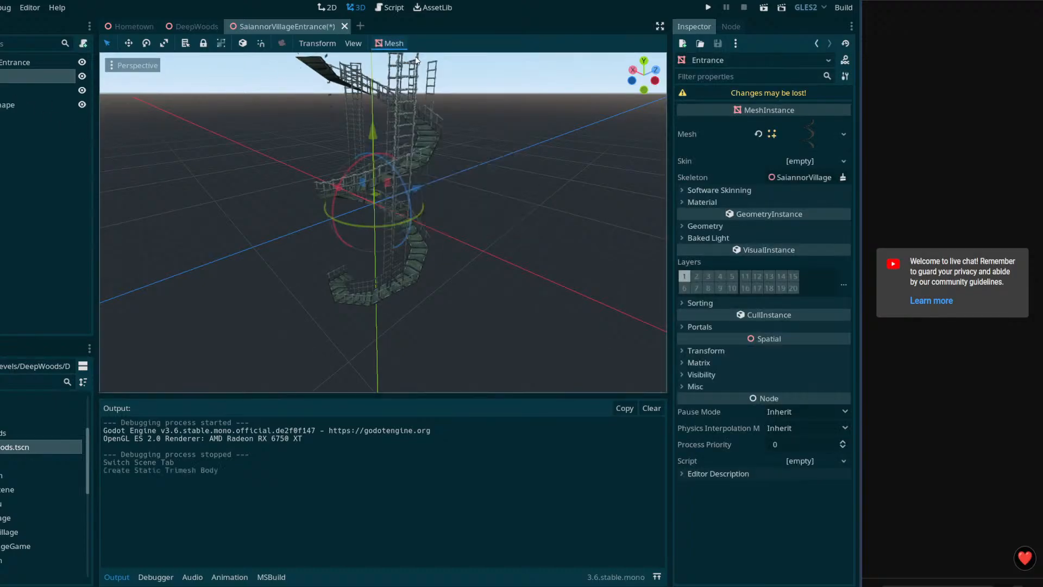
Step: Save the village entrance as SaiannorVillageEntrance.tscn via Save Scene As, then return to DeepWoods
key("ctrl+s")
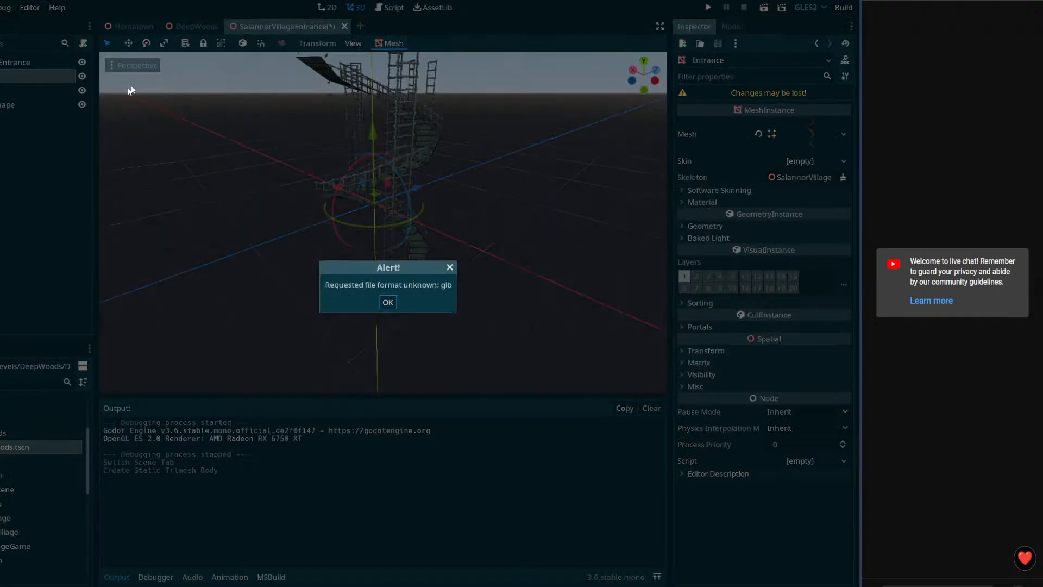
left_click(388, 302)
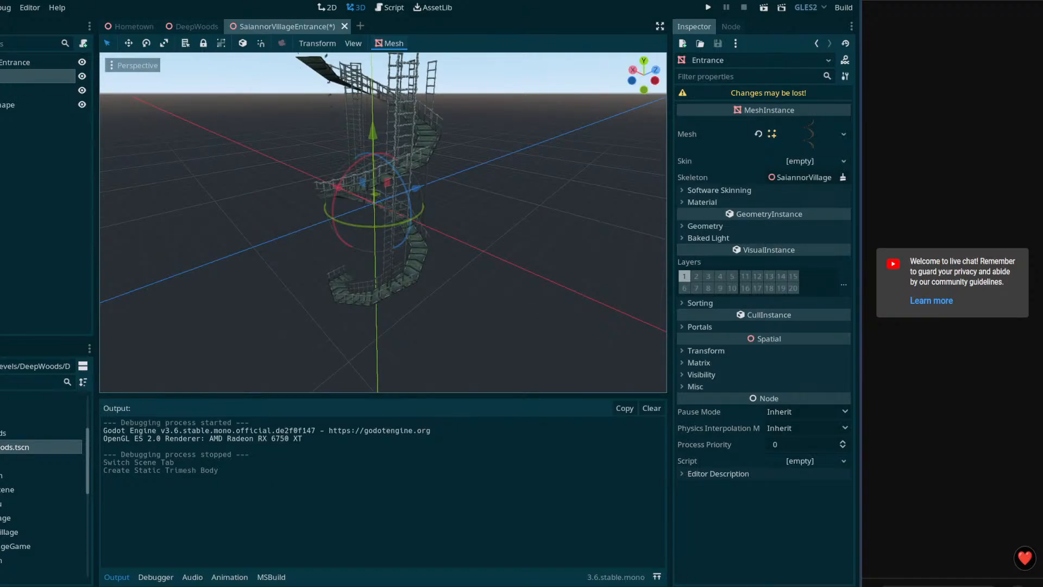
right_click(252, 26)
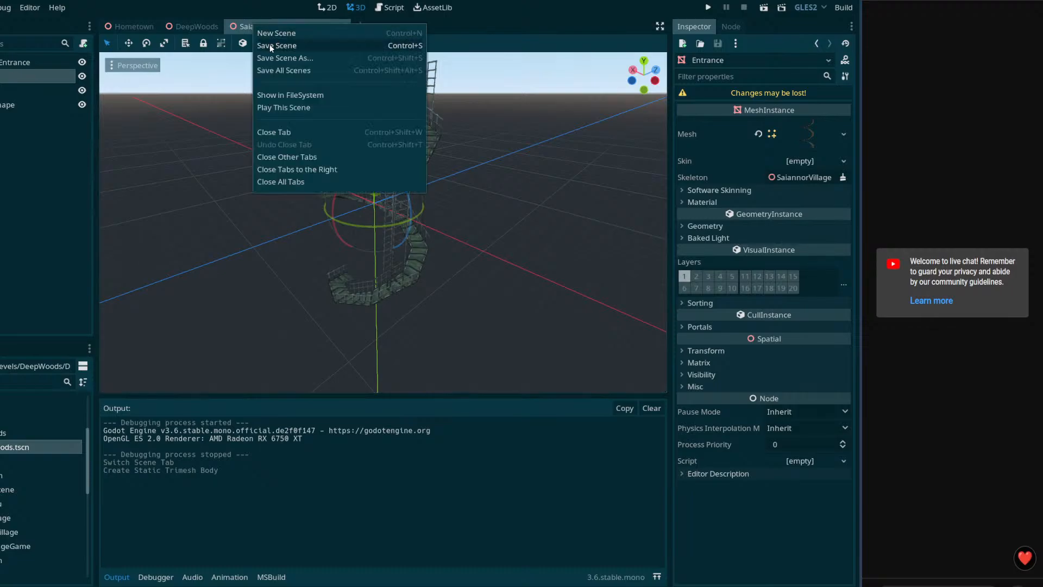
left_click(283, 56)
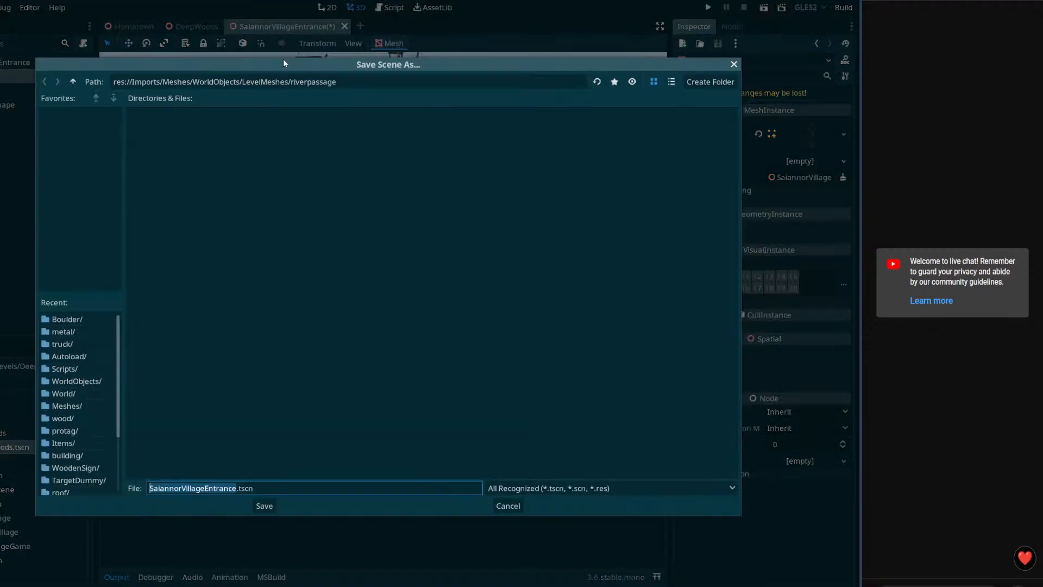
left_click(269, 508)
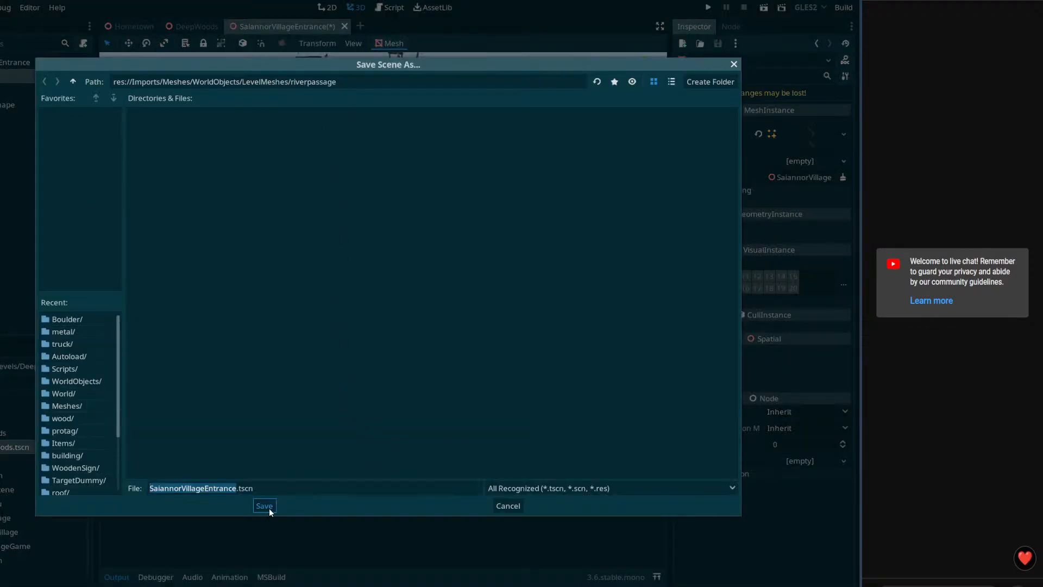
left_click(188, 26)
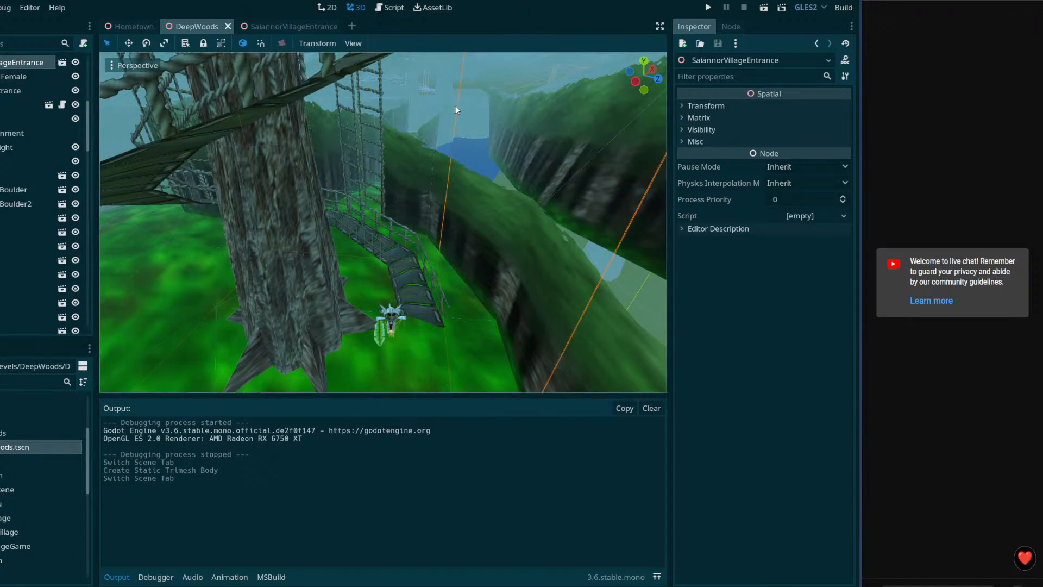
Step: Move the Female node out and delete the old SaiannorVillageEntrance node
left_click_drag(11, 77, 8, 109)
left_click(11, 129)
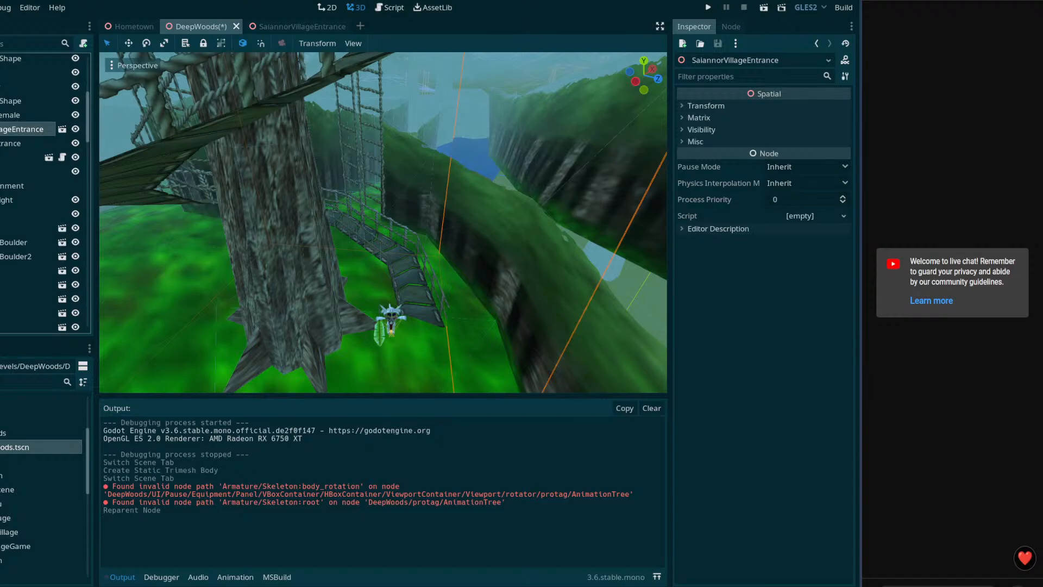
key("Delete")
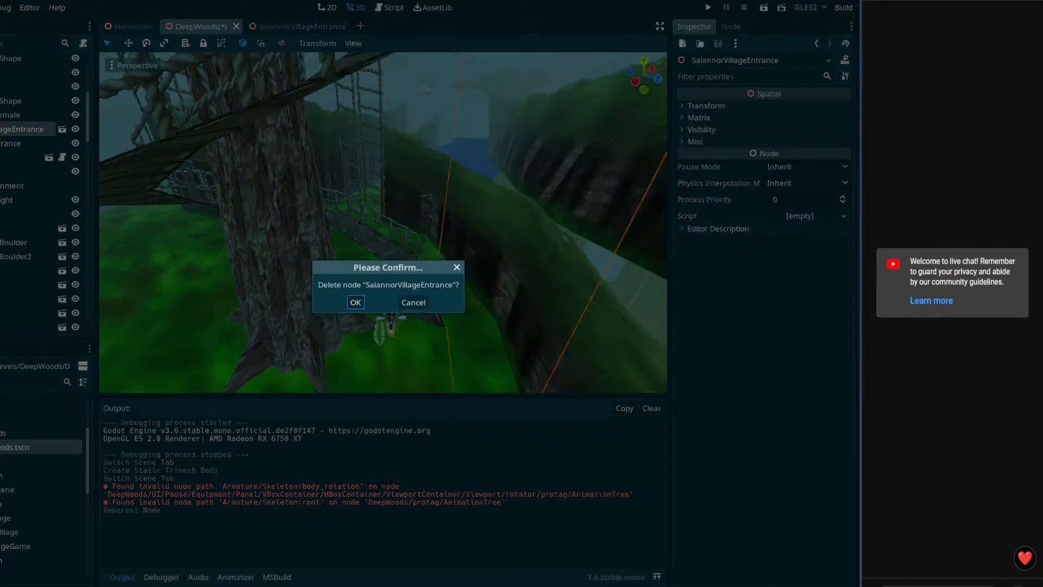
left_click(354, 302)
left_click(283, 274)
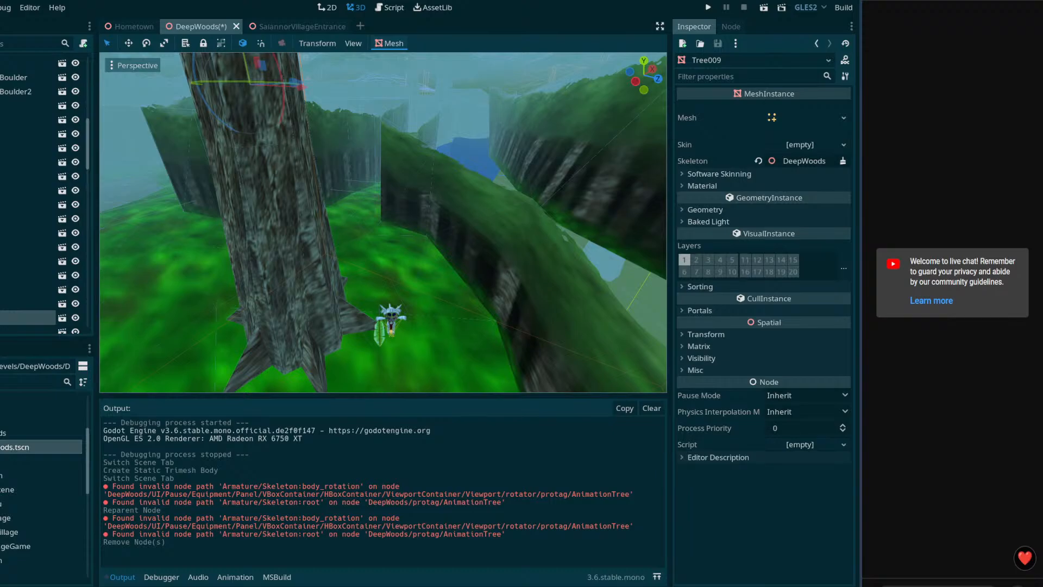
Step: Place SaiannorVillageEntrance.tscn into DeepWoods and reparent it higher in the scene tree
left_click(16, 382)
type("sai")
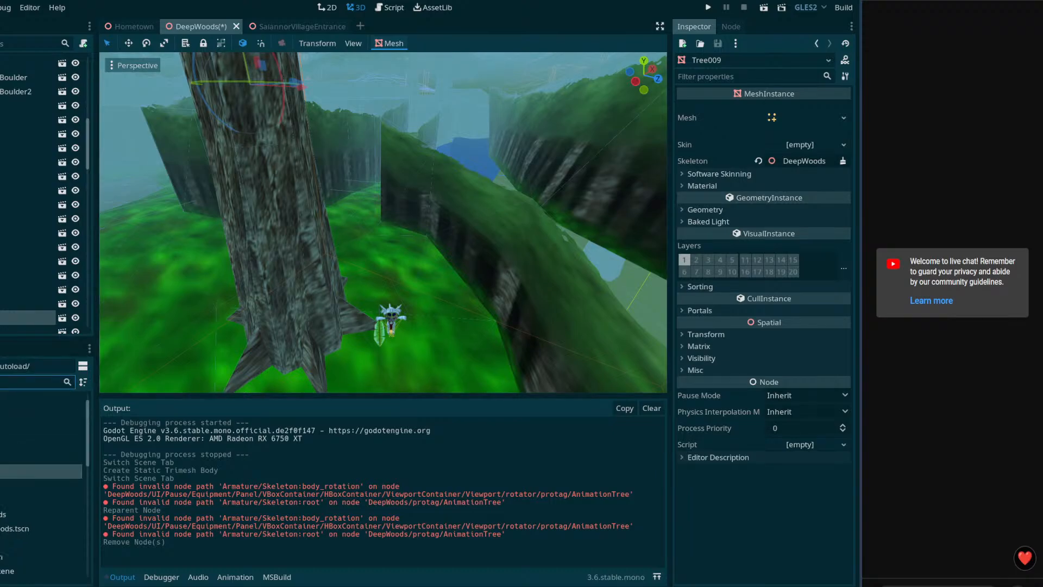
type("en")
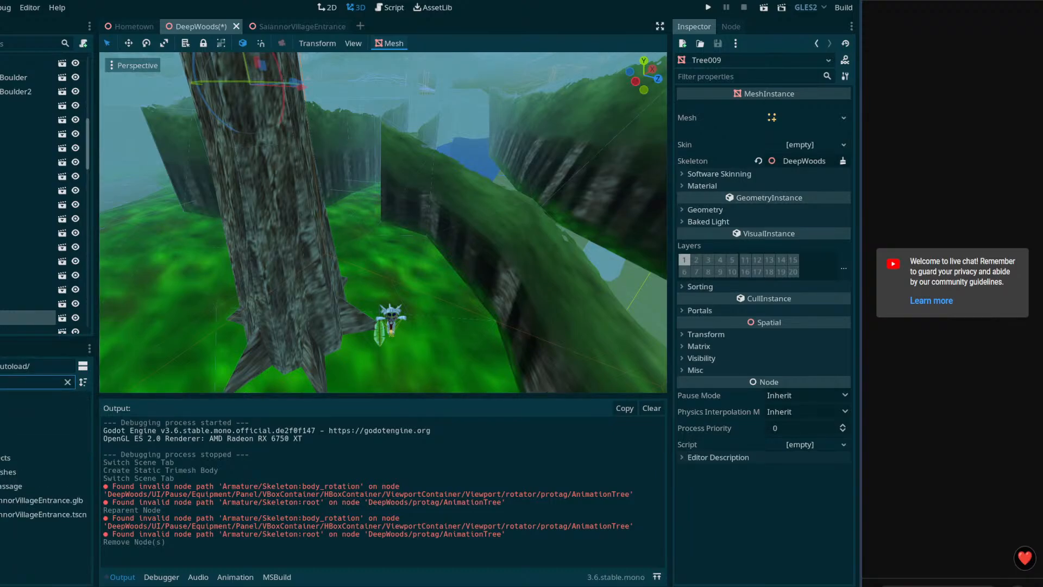
left_click_drag(41, 514, 373, 349)
middle_click_drag(392, 332, 398, 343)
scroll(398, 343, "down", 4)
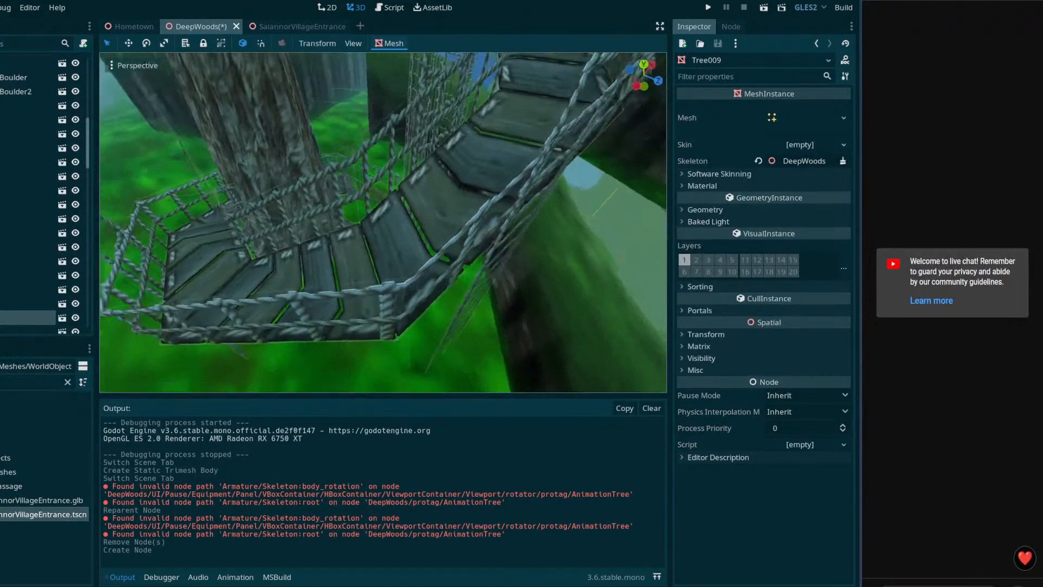
scroll(3, 322, "down", 3)
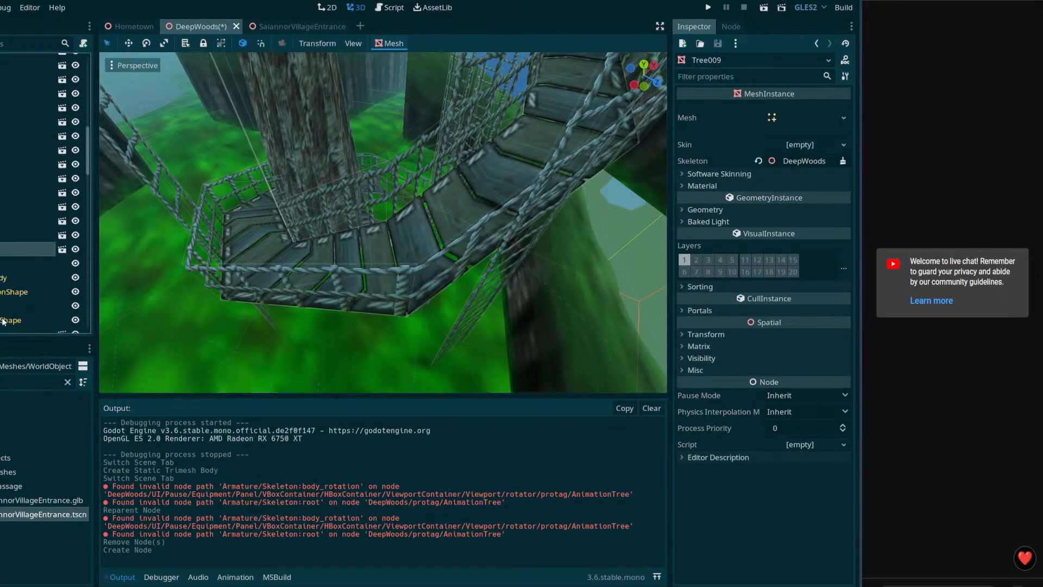
scroll(3, 277, "down", 3)
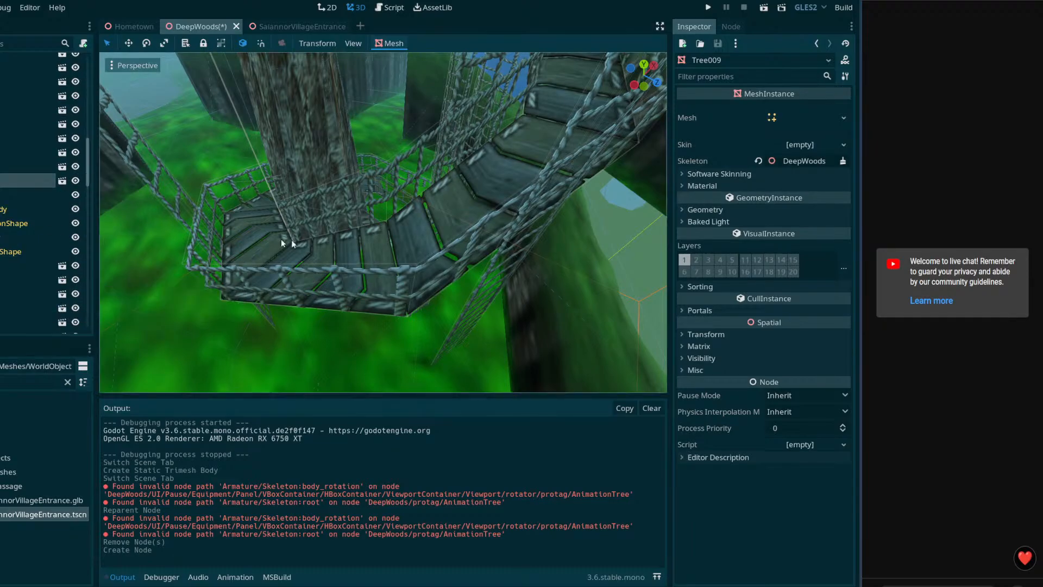
left_click(363, 259)
scroll(3, 54, "up", 10)
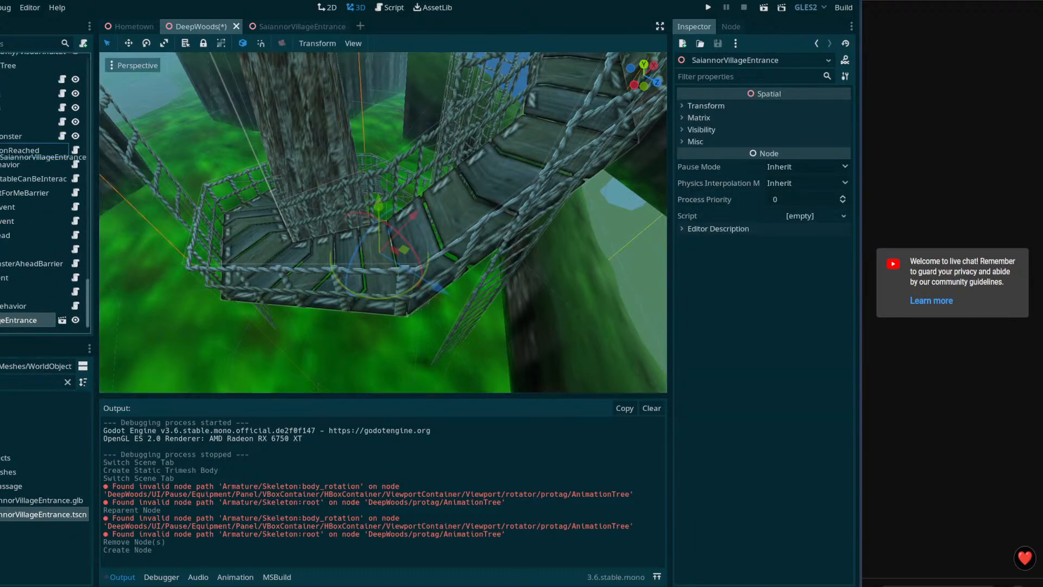
scroll(2, 109, "up", 4)
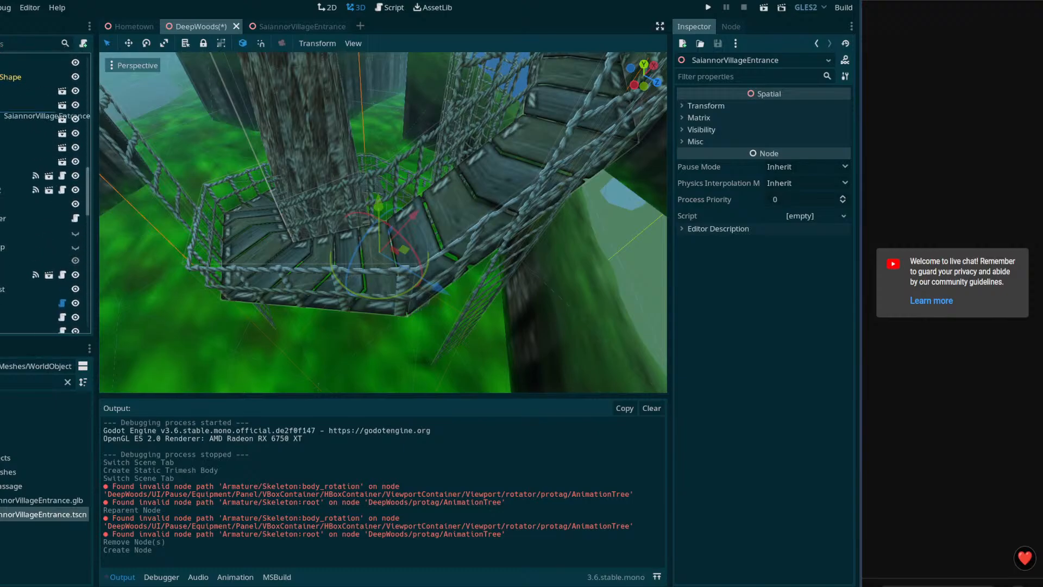
left_click_drag(0, 203, 0, 52)
left_click_drag(0, 119, 0, 119)
Step: Slide the entrance tower across the ground and raise it about 3.9 units
left_click(0, 119)
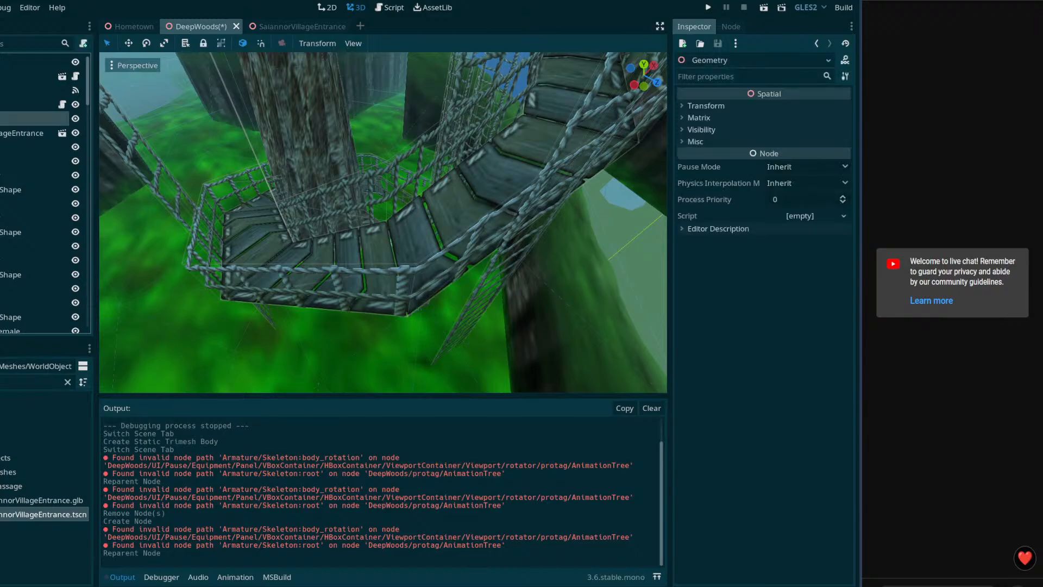
left_click(0, 133)
middle_click_drag(469, 122, 409, 239)
left_click_drag(383, 287, 364, 215)
mouse_move(364, 216)
middle_mouse_down()
mouse_move(390, 212)
mouse_move(426, 175)
mouse_move(357, 221)
middle_mouse_up()
left_click_drag(371, 156, 382, 27)
Step: Raise the tower further, by about 1.5 more units, checking from around the bridge
middle_click_drag(325, 136, 418, 169)
key("s")
right_click_drag(367, 211, 212, 209)
key("s")
key("w")
key("d")
key("s")
left_click_drag(368, 109, 377, 35)
right_click_drag(455, 199, 445, 163)
left_click_drag(380, 107, 387, 58)
key("s")
right_click_drag(402, 162, 444, 140)
Step: Rotate the tower around its vertical axis and fine-tune its height
left_click_drag(394, 175, 346, 170)
key("q")
right_click_drag(345, 170, 350, 80)
key("w")
key("s")
left_click_drag(371, 60, 372, 64)
right_click_drag(371, 64, 380, 244)
key("e")
key("s")
right_click_drag(367, 284, 367, 284)
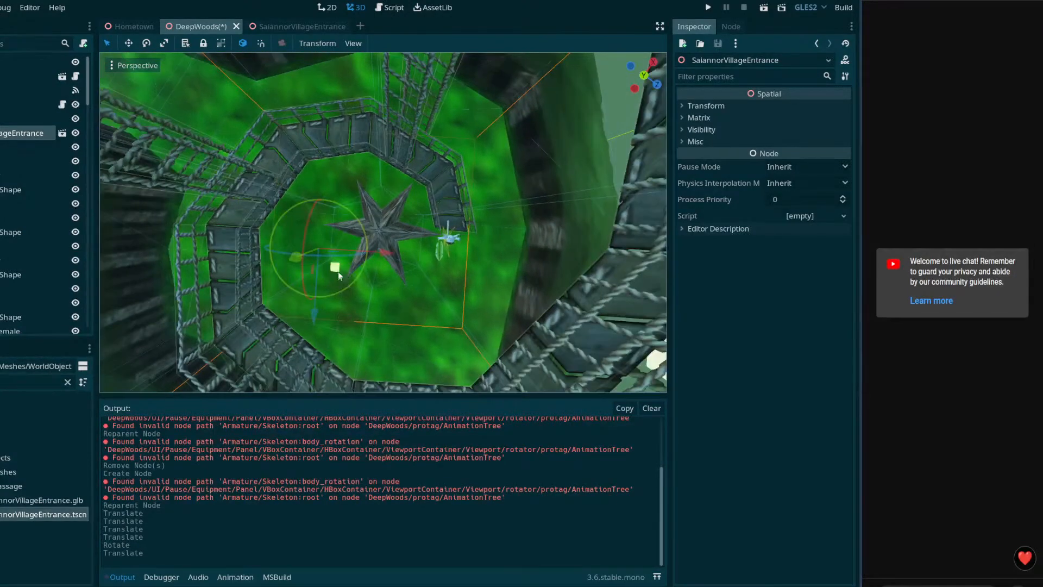
Step: Shift the tower slightly sideways, save the DeepWoods scene, and play it
left_click_drag(384, 255, 485, 270)
key("q")
right_click_drag(505, 291, 505, 291)
key("ctrl+s")
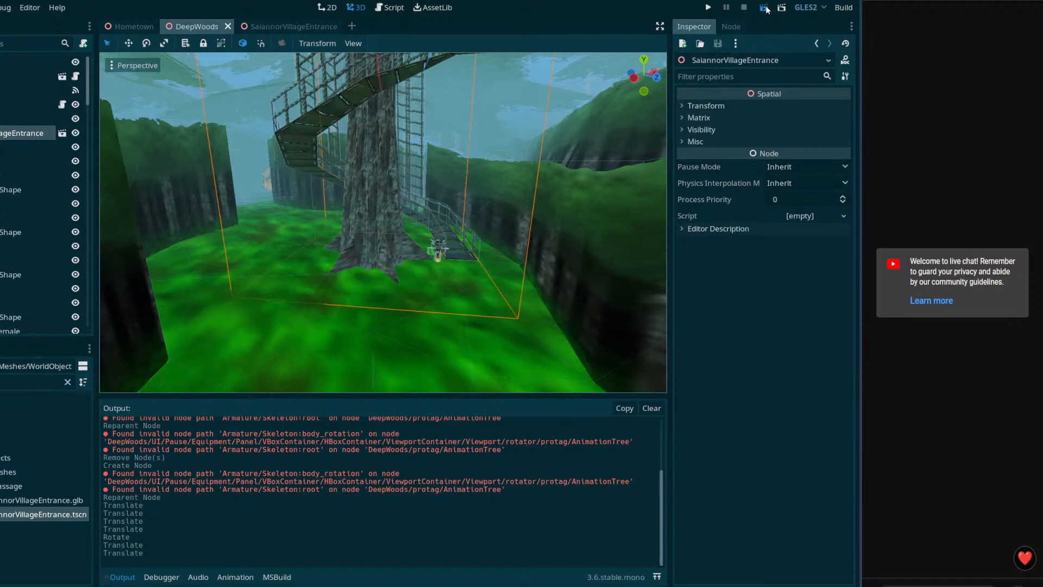
left_click(764, 8)
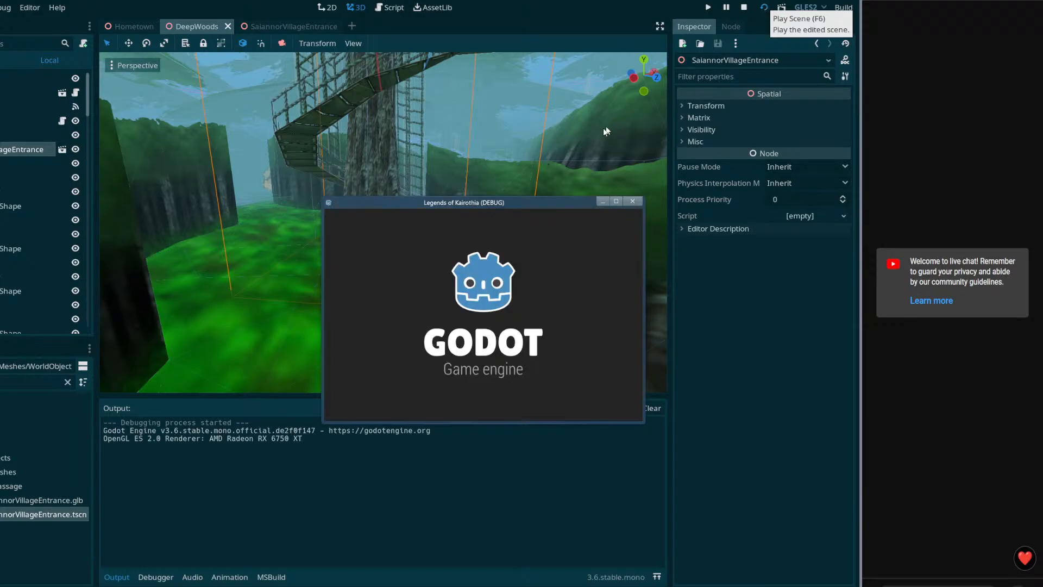
Step: Move the game window to the top-left and enlarge it from the corner
left_click_drag(535, 204, 271, 18)
left_click_drag(384, 236, 807, 553)
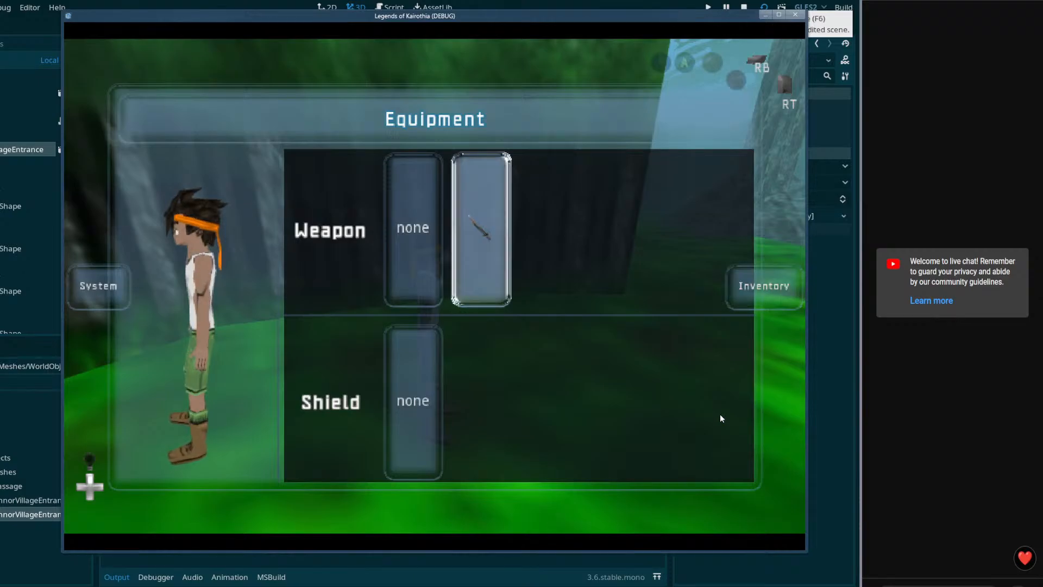
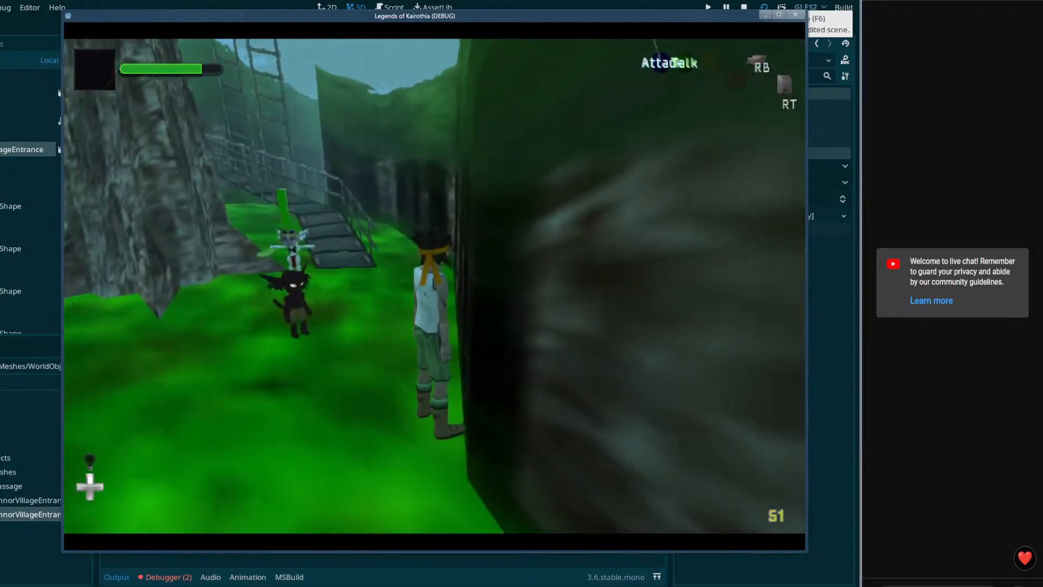
Step: Close the running game and select the DeepWoods wall's StaticBody
key("Escape")
left_click(796, 16)
right_click_drag(545, 237, 510, 256)
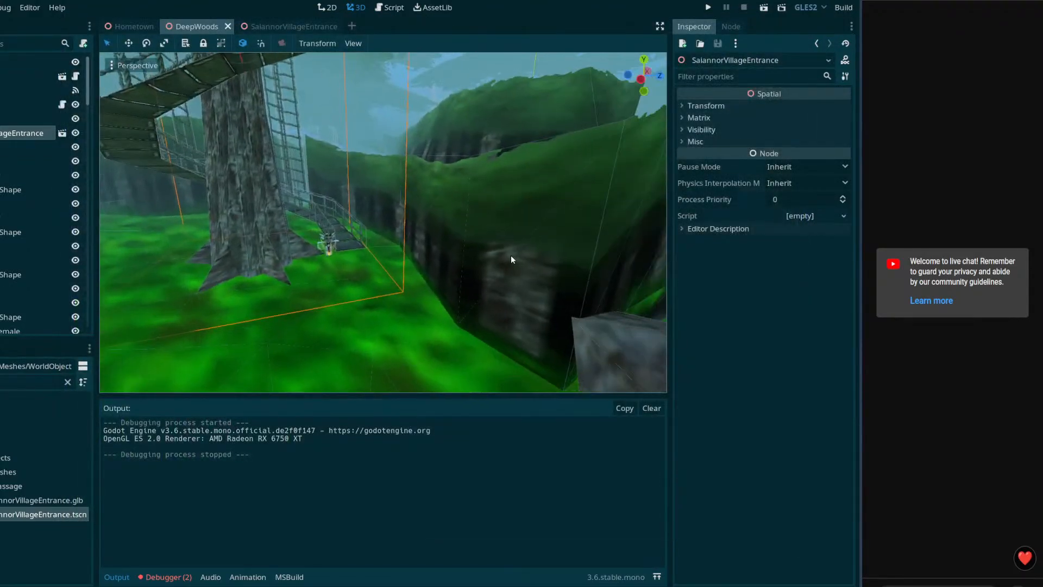
left_click(511, 258)
scroll(716, 301, "down", 5)
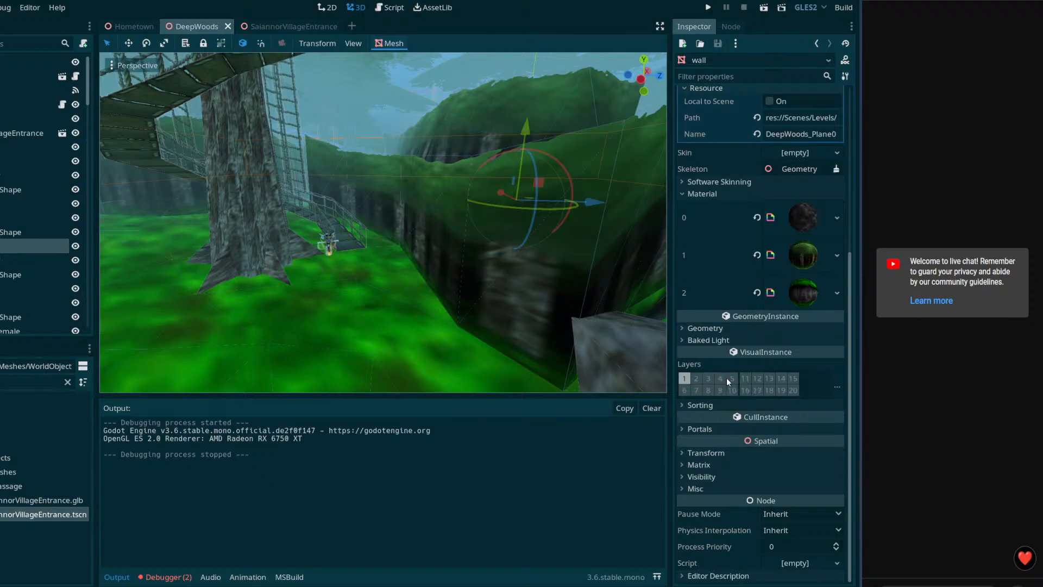
left_click(13, 263)
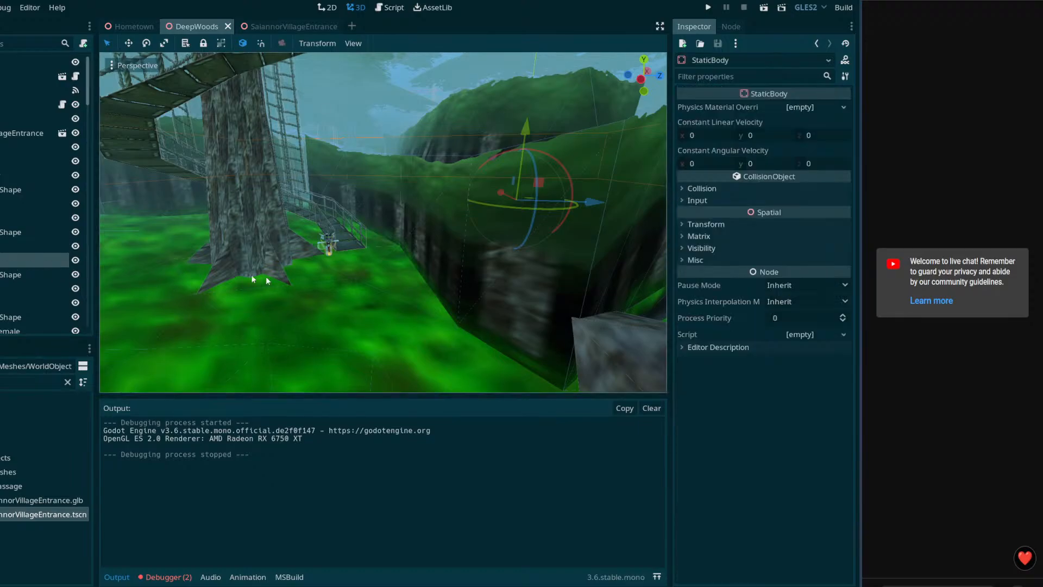
Step: Enable collision layer 5 on the wall's StaticBody, save DeepWoods, and play the scene
left_click(698, 190)
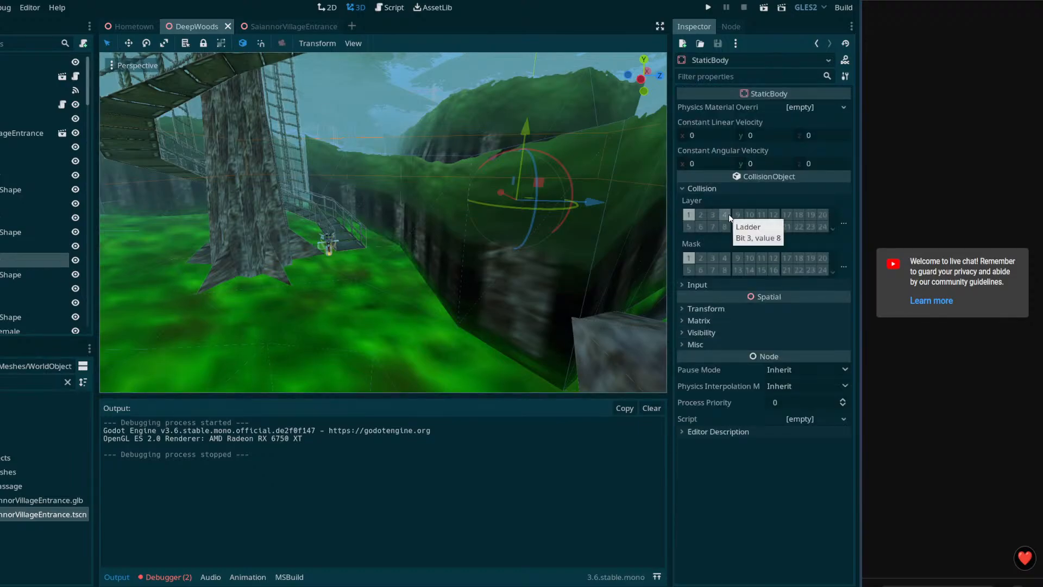
left_click(688, 227)
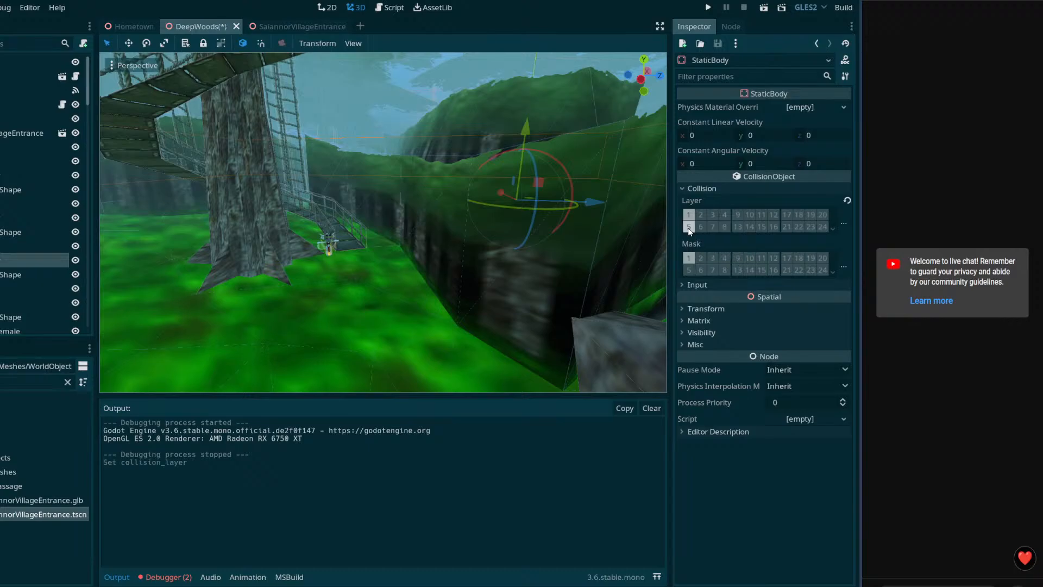
key("ctrl+s")
left_click(758, 10)
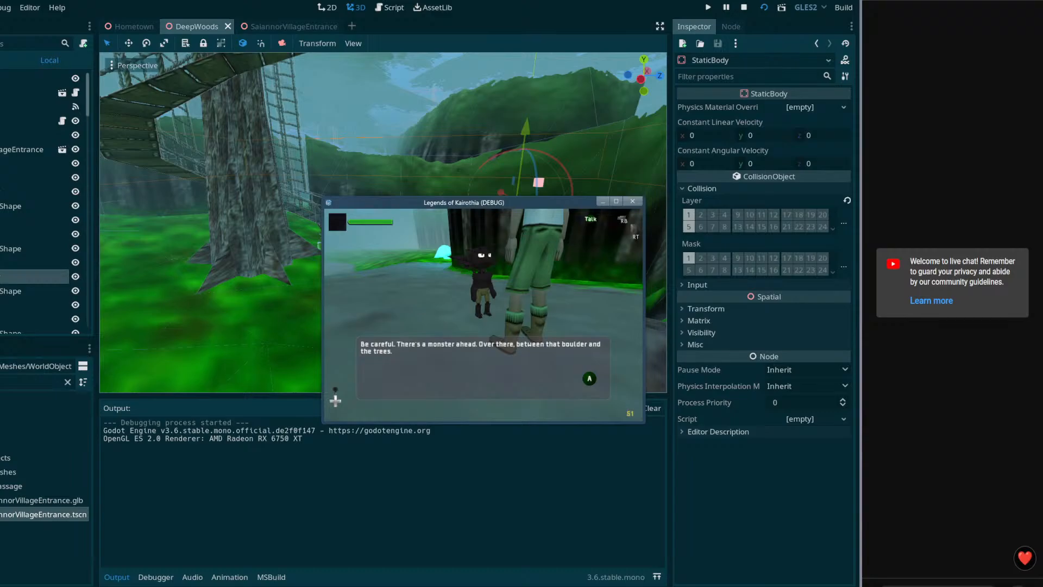
Step: Close the game and fly the editor camera past the tree and rock to the corridor
key("Escape")
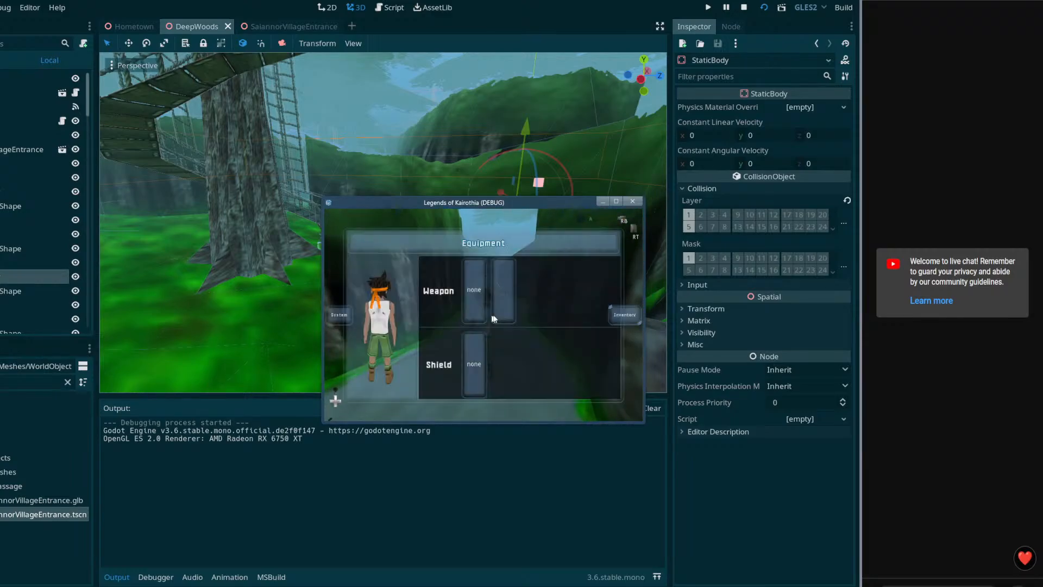
left_click(636, 203)
key("w")
right_click_drag(499, 238, 503, 244)
key("w")
key("w")
key("w")
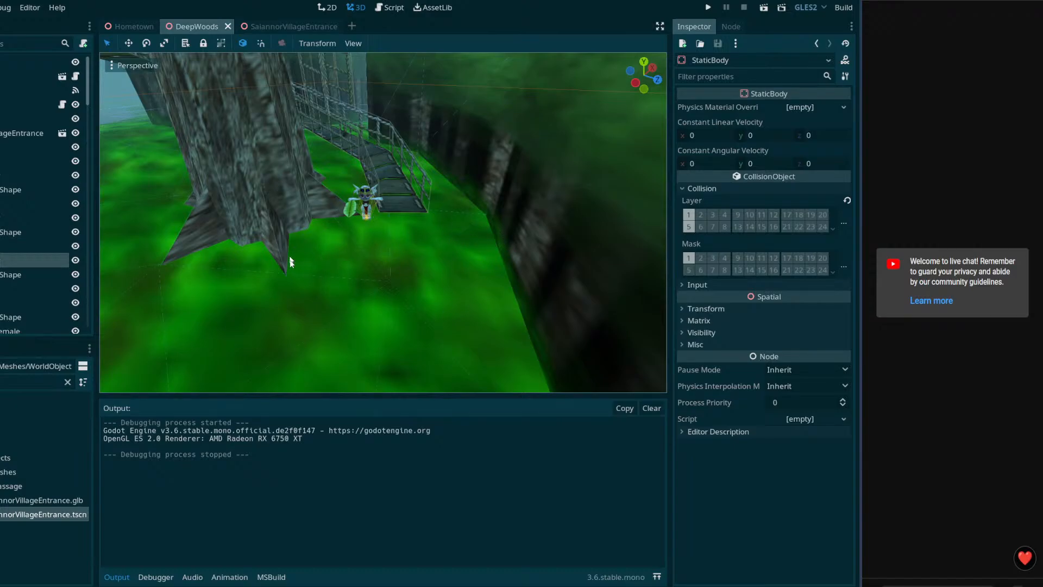
right_click_drag(477, 245, 477, 245)
right_click_drag(412, 213, 413, 213)
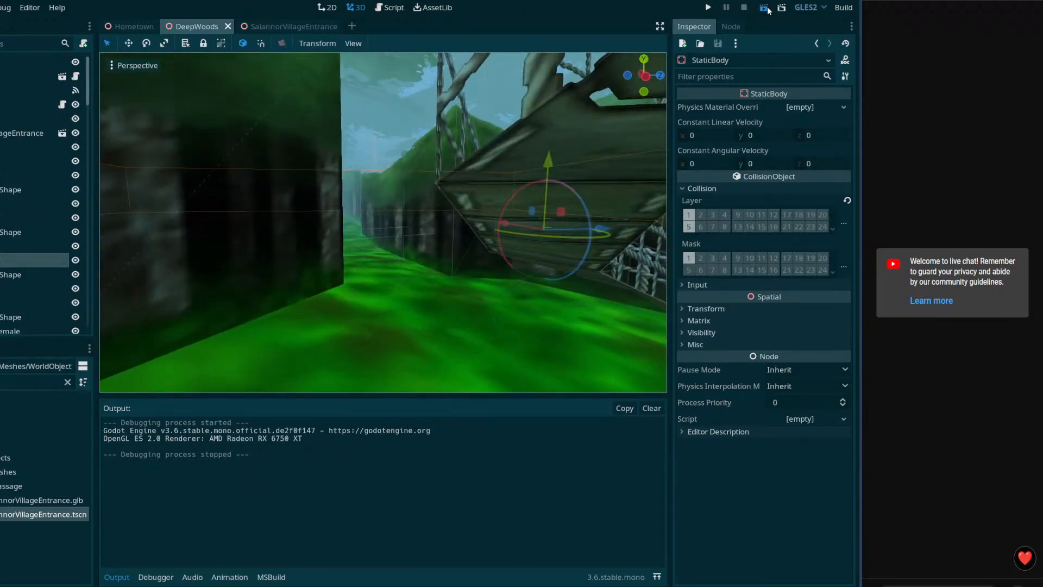
Step: Save DeepWoods, move the game window top-left and enlarge it, then show the Debugger panel
key("ctrl+s")
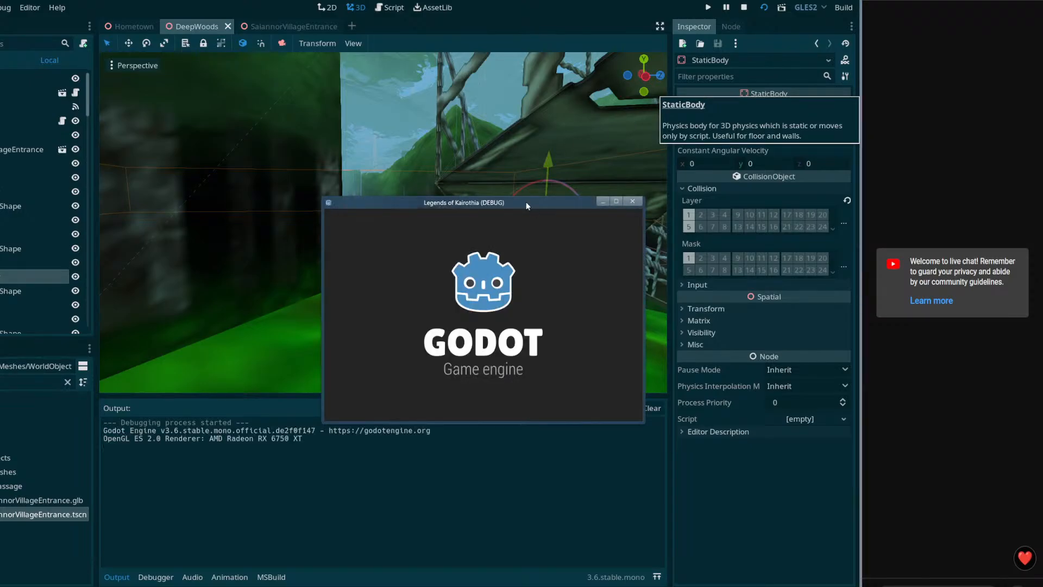
left_click_drag(526, 203, 274, 16)
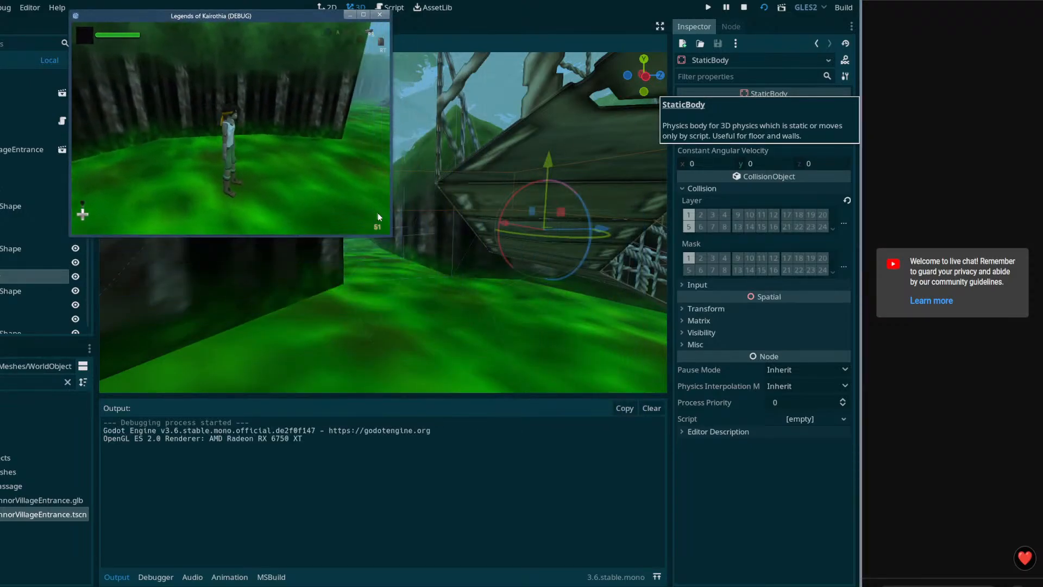
left_click_drag(391, 235, 780, 516)
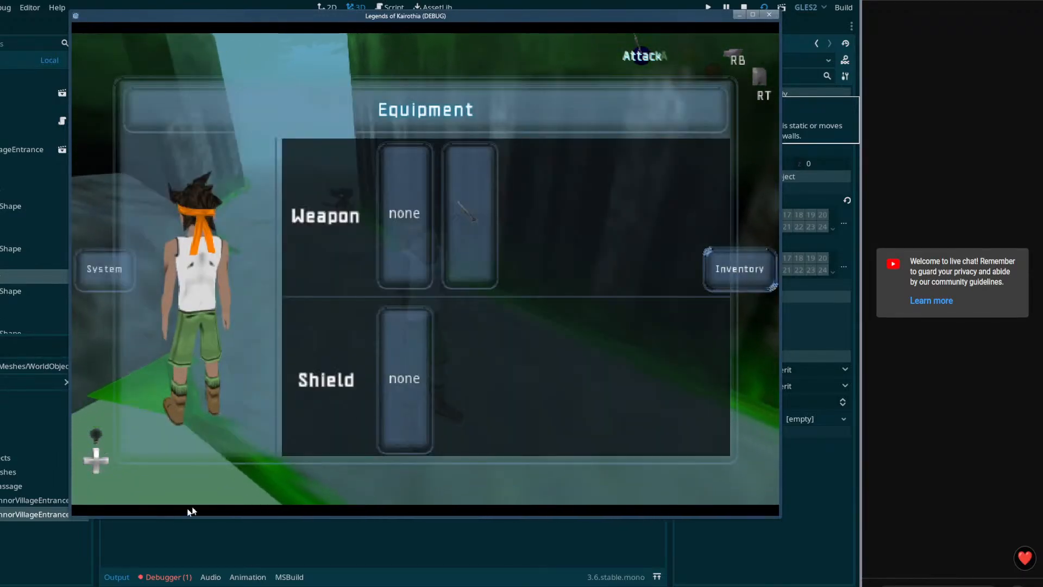
left_click(148, 574)
Step: Show the debugger's Errors list and compare it with EntrancePoint.cs in VS Code
left_click(158, 576)
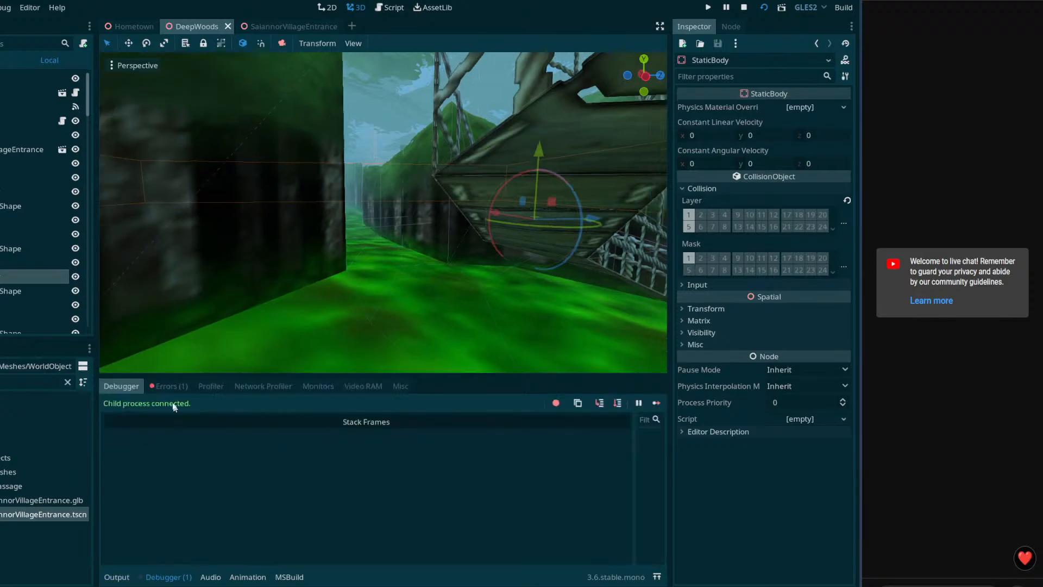
left_click(167, 386)
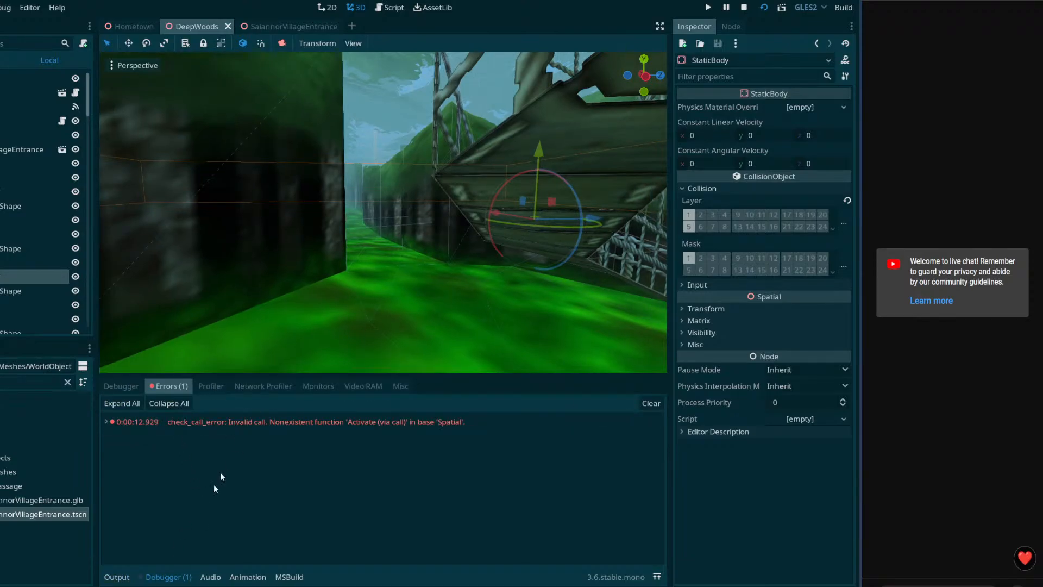
left_click(171, 585)
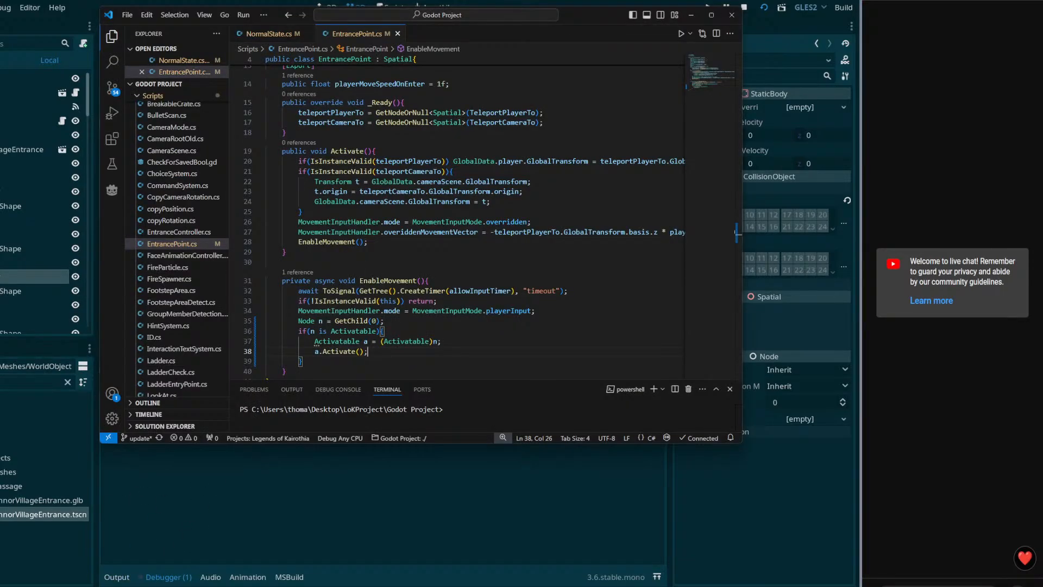
Step: Test the game's equipment menu, close the game, and fly the editor view toward the character by the bridge
left_click(163, 546)
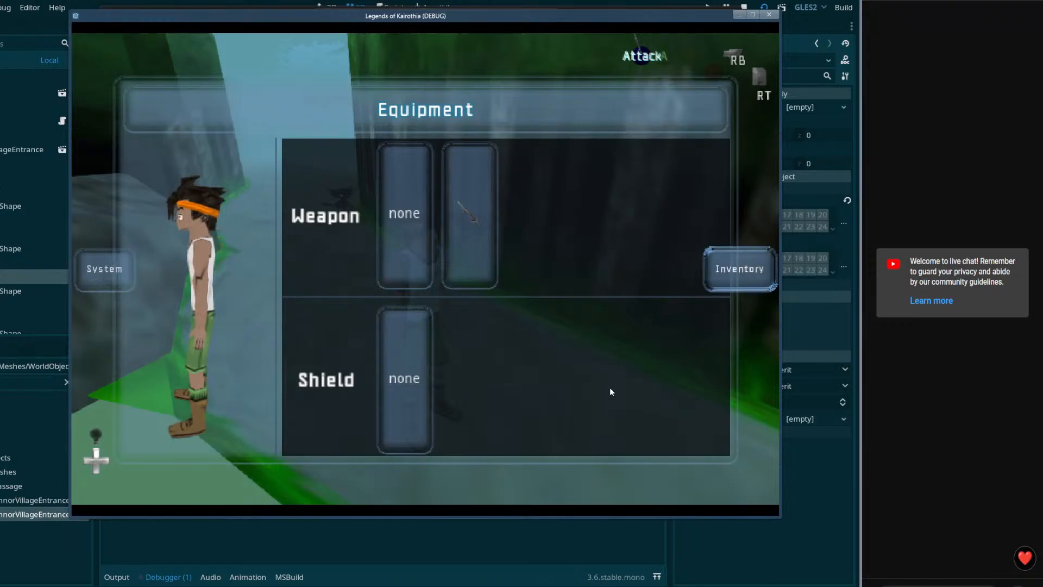
mouse_move(90, 585)
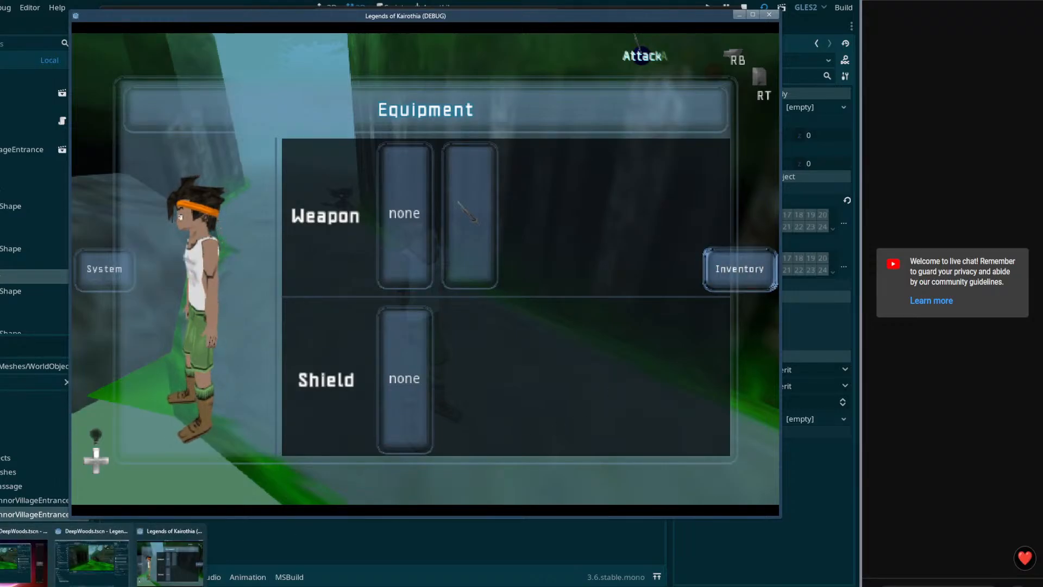
key("Escape")
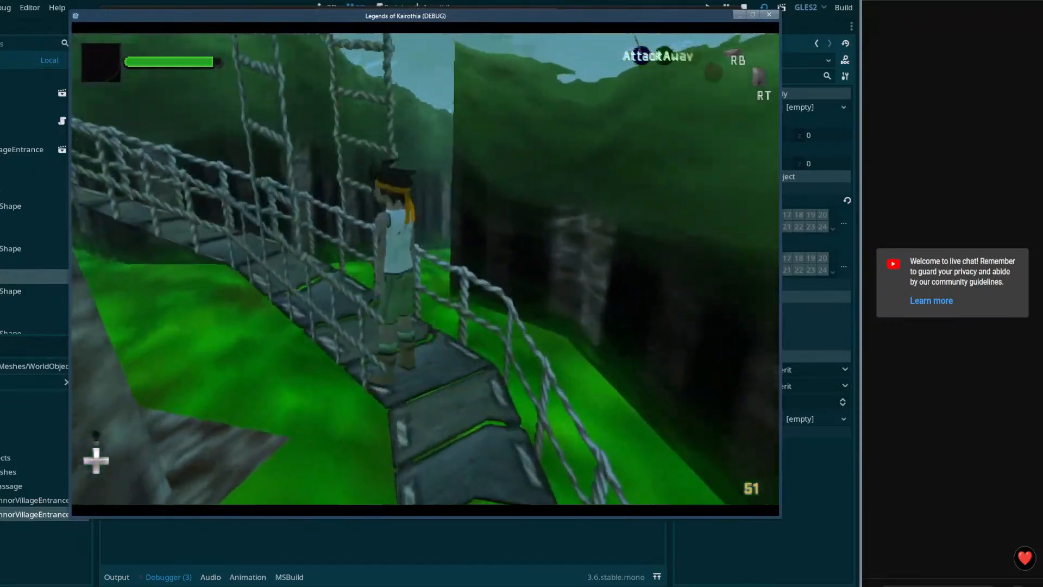
key("Escape")
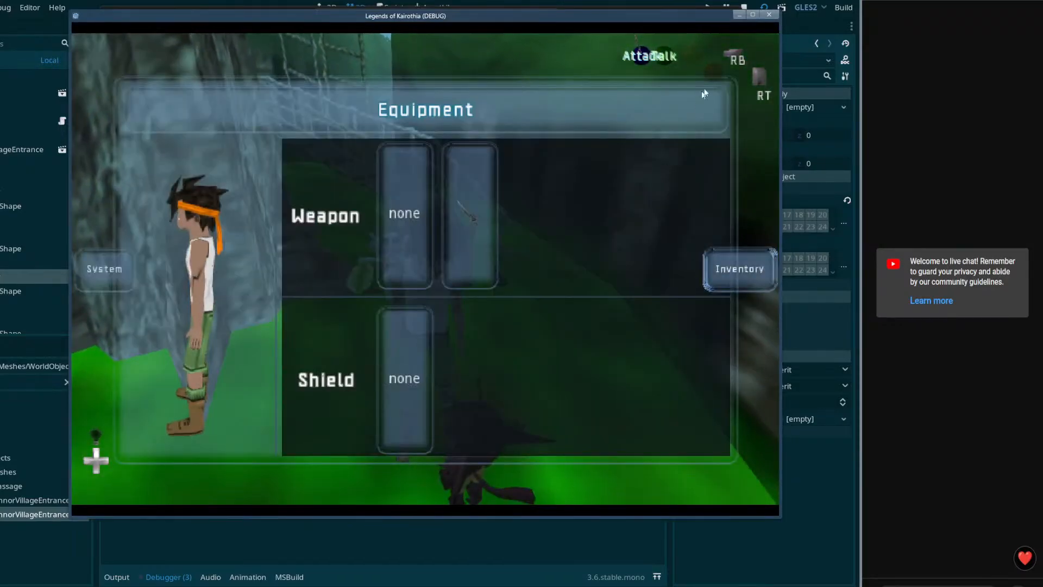
left_click(769, 16)
key("alt+Tab")
right_click_drag(383, 212, 335, 230)
key("w")
key("w")
key("w")
Step: Select the leaf-shaped Cylinder mesh under the character's BoneAttachment
left_click(335, 230)
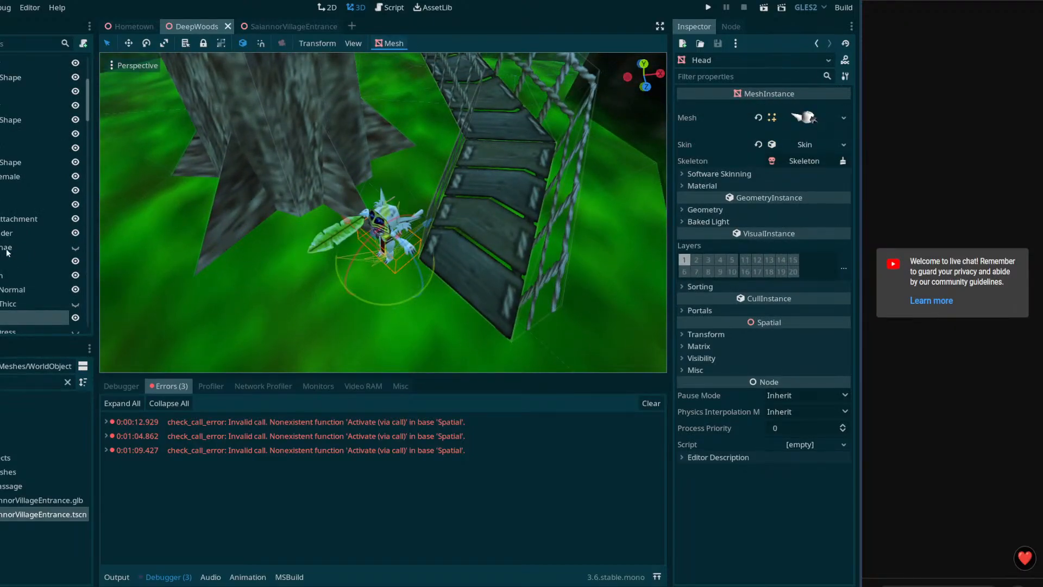
scroll(7, 252, "down", 5)
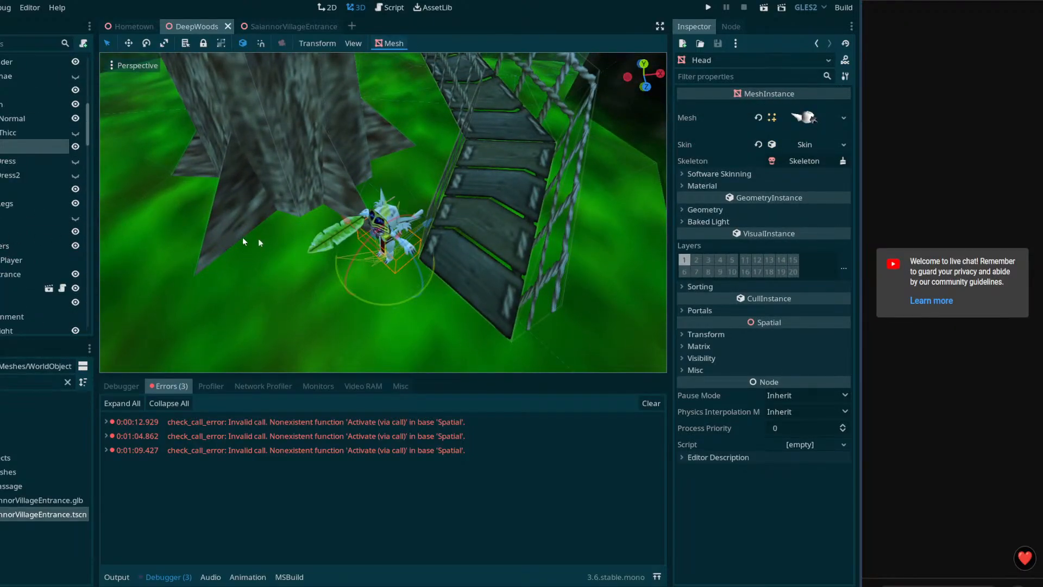
right_click_drag(380, 239, 392, 240)
key("a")
left_click(385, 237)
scroll(22, 197, "up", 2)
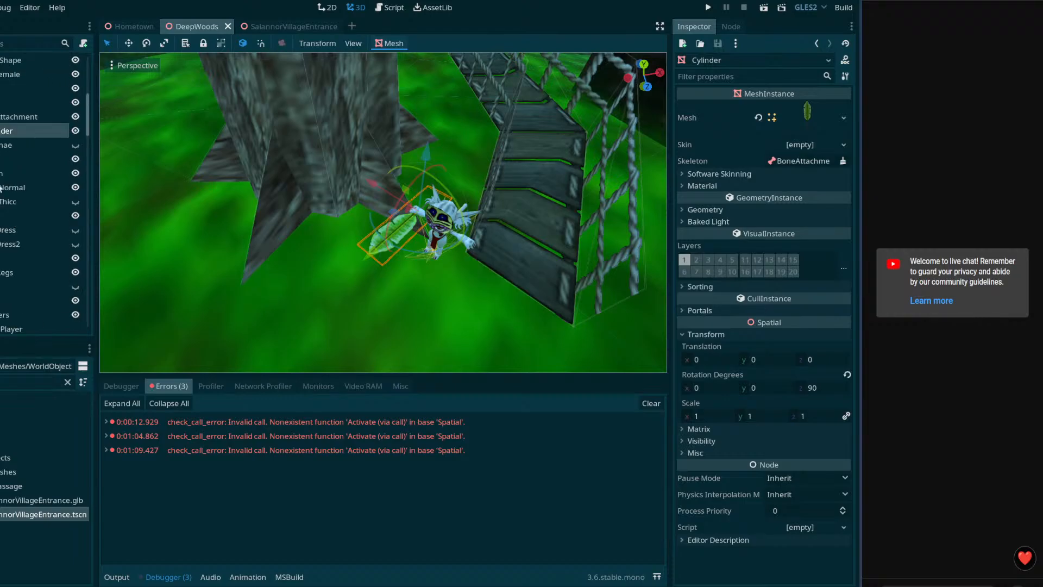
left_click(1, 120)
left_click(15, 134)
right_click_drag(322, 217, 367, 217)
key("w")
key("s")
left_click(4, 120)
left_click(2, 128)
Step: Delete the Cylinder node and open spear.glb from the FileSystem
key("Delete")
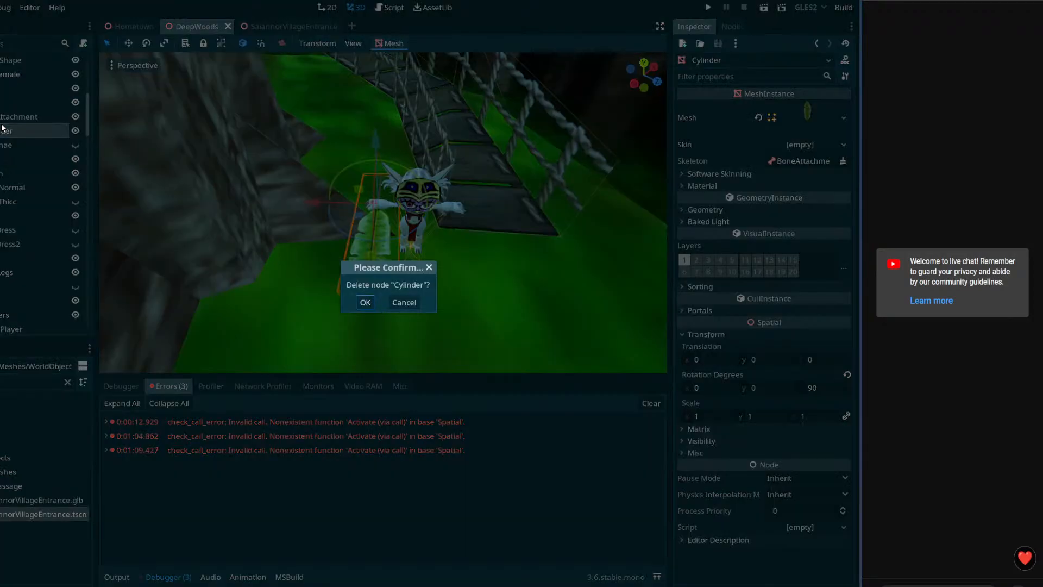
left_click(365, 302)
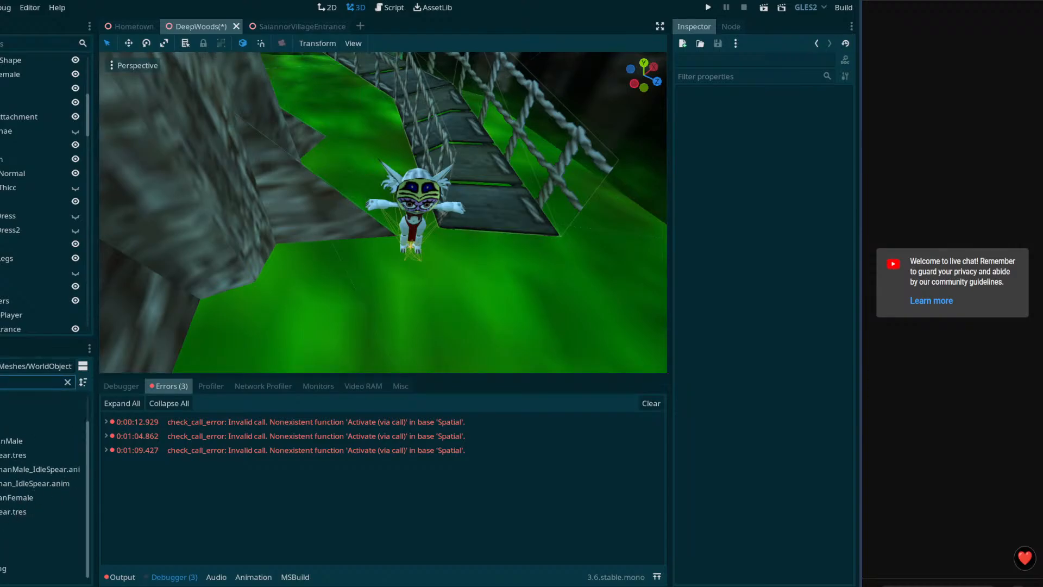
double_click(11, 526)
Step: Open the imported spear scene anyway and focus the view on its Cube mesh
left_click(413, 309)
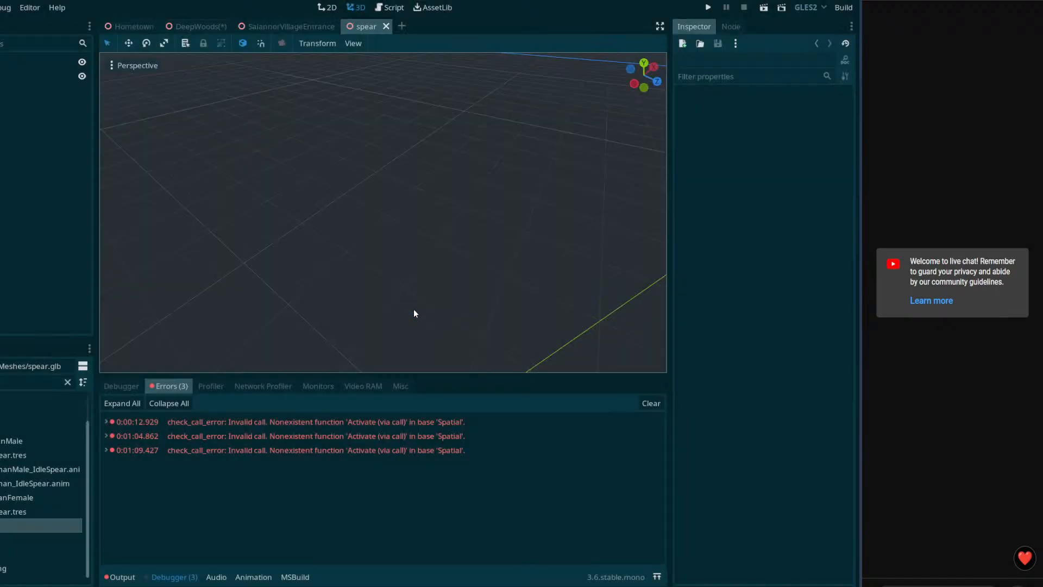
middle_click_drag(232, 304, 235, 239)
left_click(10, 76)
key("f")
middle_click_drag(477, 228, 393, 242)
scroll(393, 243, "up", 5)
Step: Fly the camera around the spear to inspect the spearhead
right_click_drag(392, 245, 326, 239)
key("w")
key("d")
key("e")
key("w")
key("s")
key("a")
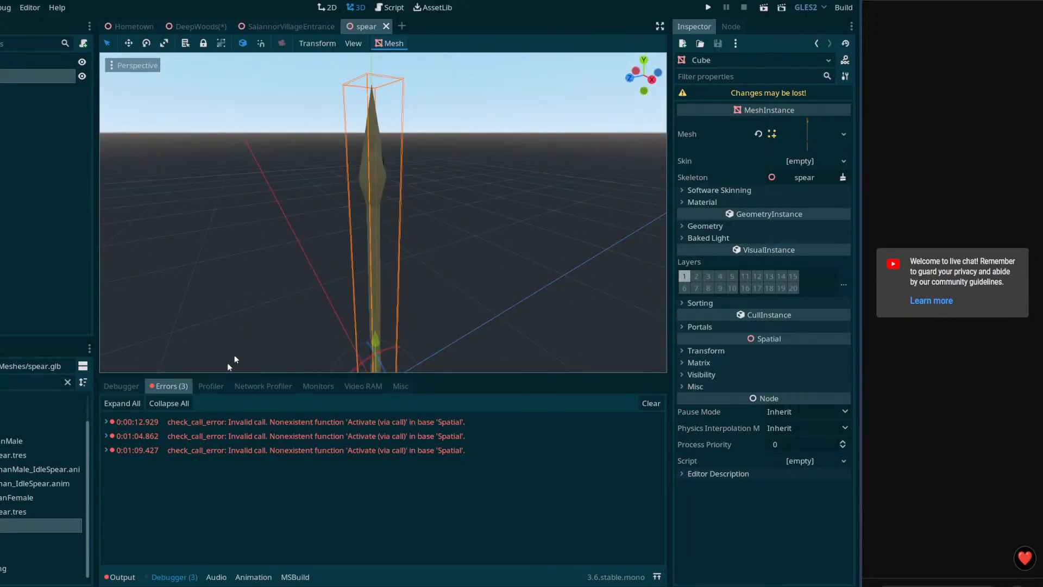
Step: Inspect the spear mesh's empty material slot options and clear the file filter
left_click(682, 202)
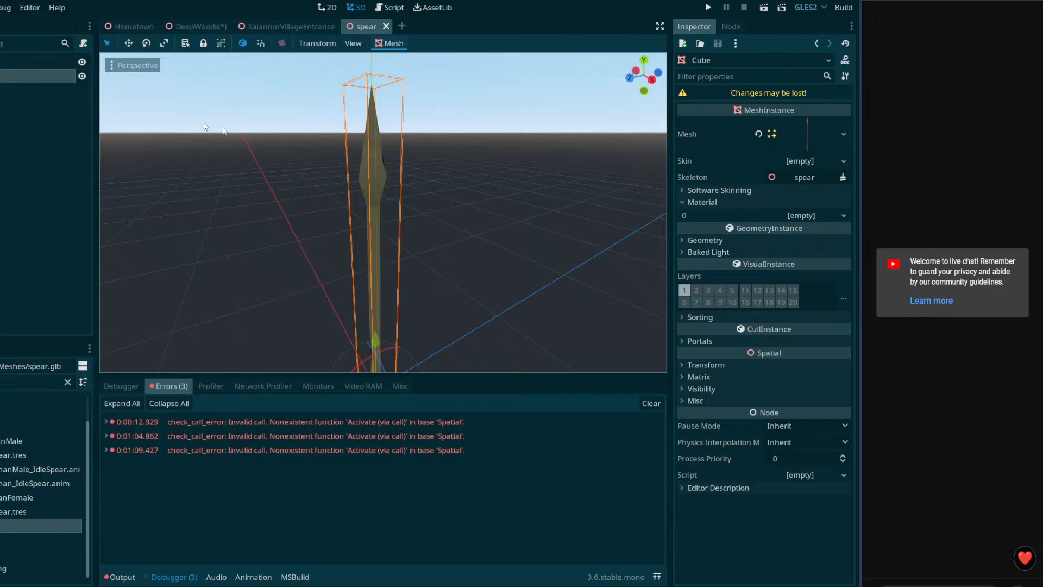
left_click(816, 215)
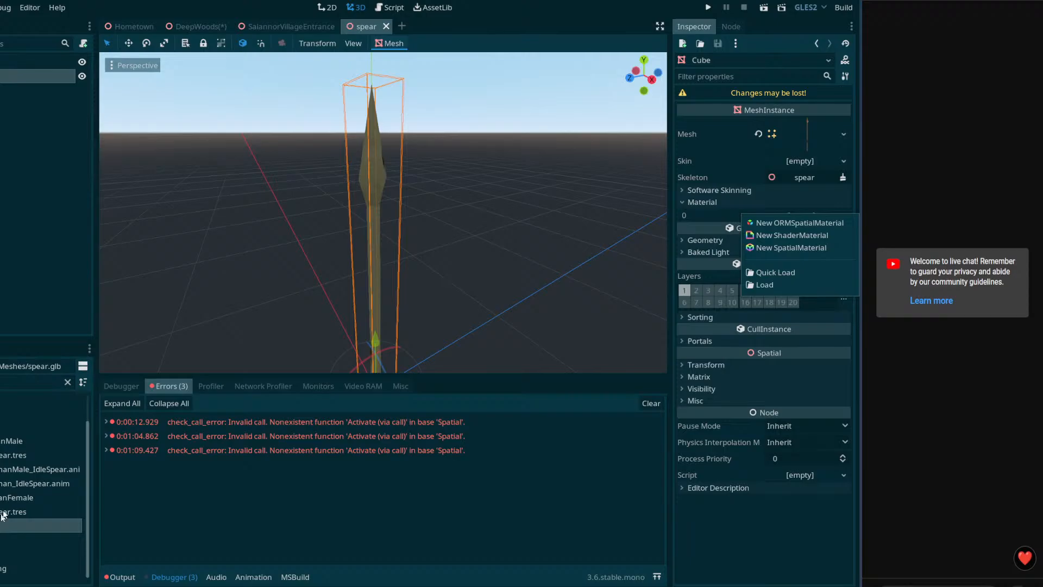
left_click(67, 382)
left_click(67, 382)
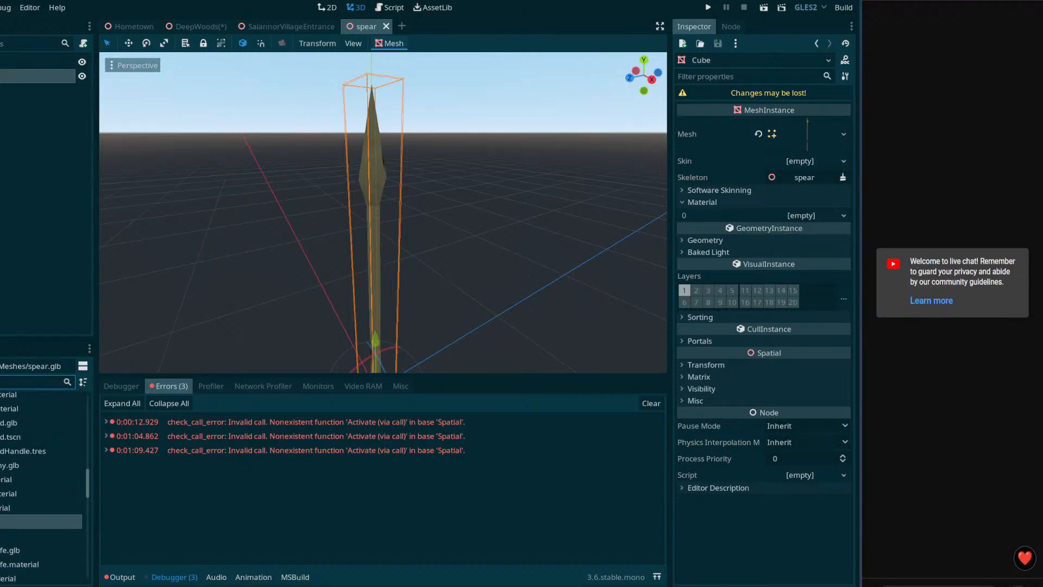
Step: Save the spear scene as spear.tscn in res://Imports/Meshes after the glb format is rejected
right_click(360, 25)
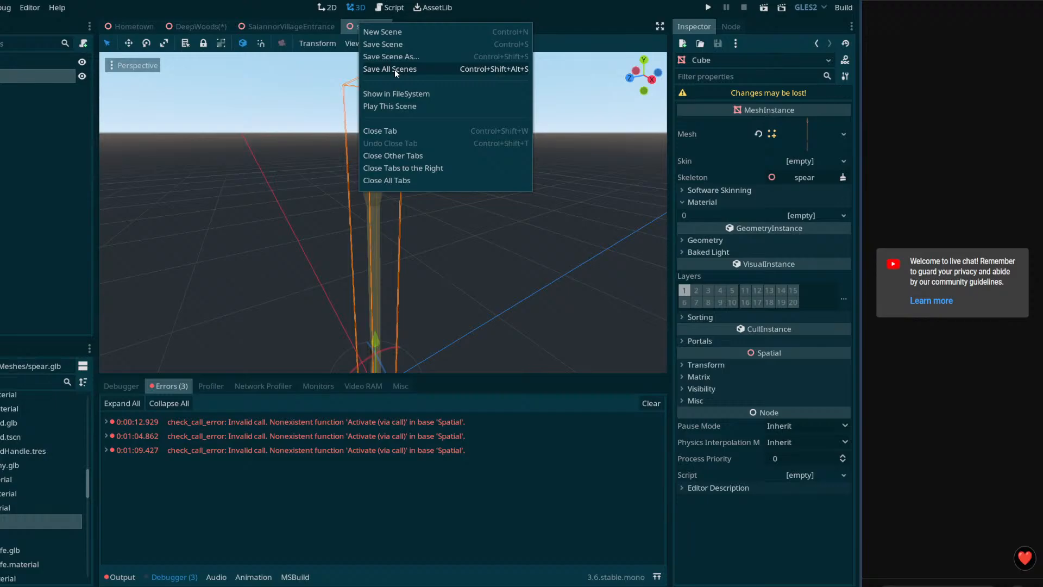
left_click(397, 56)
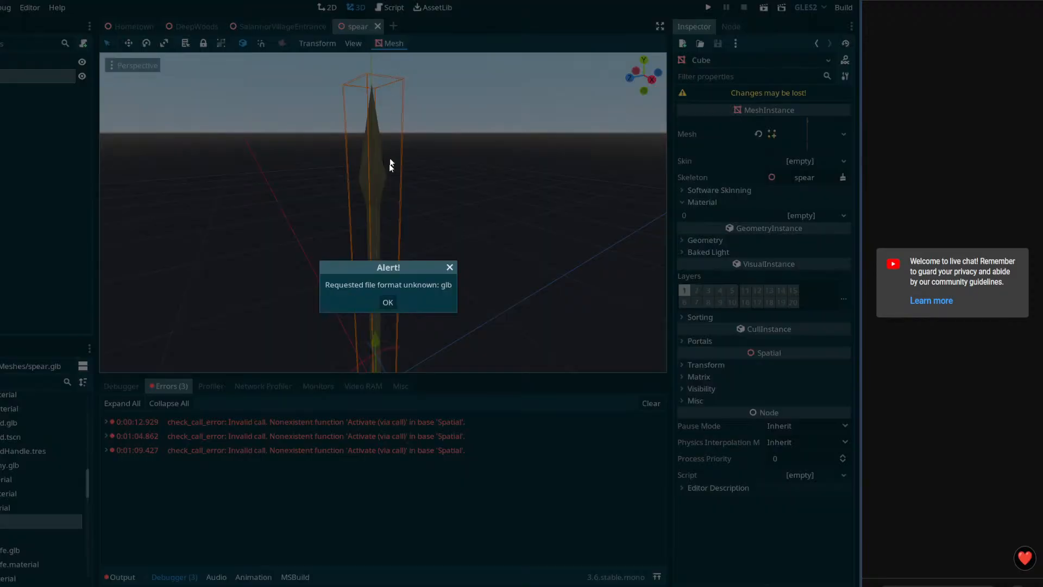
left_click(391, 300)
right_click(374, 28)
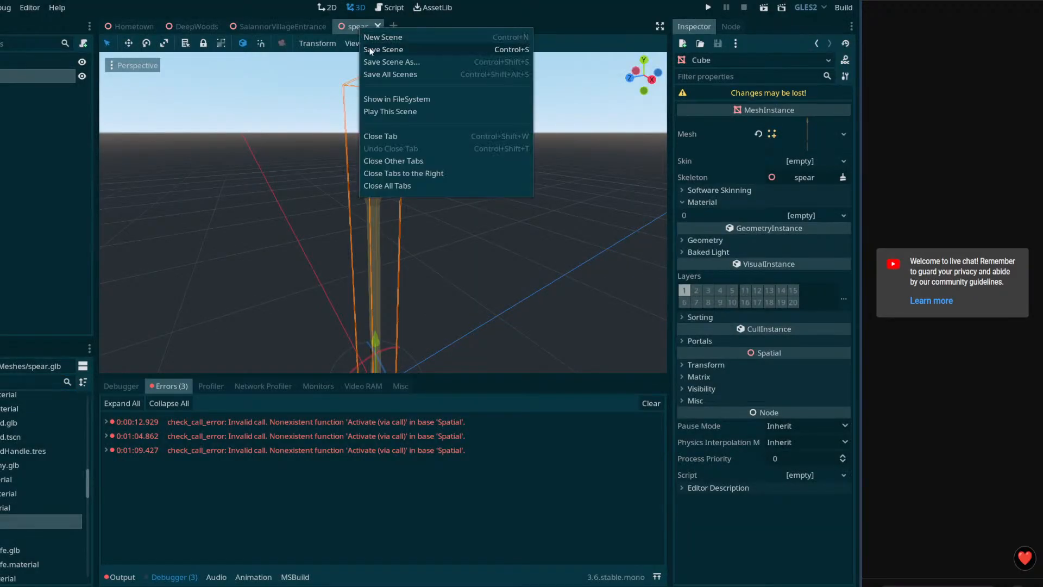
left_click(383, 61)
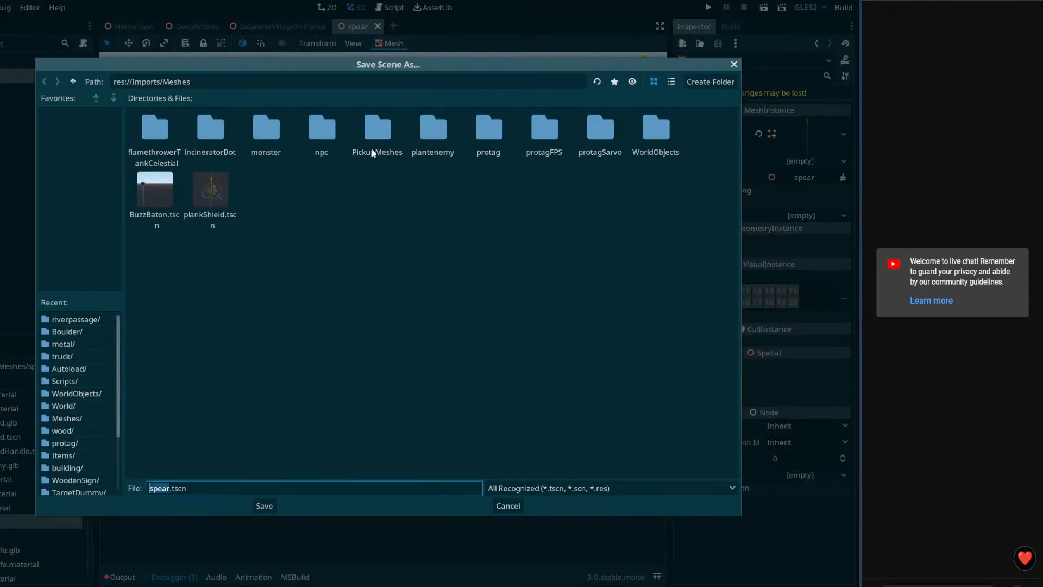
left_click(265, 505)
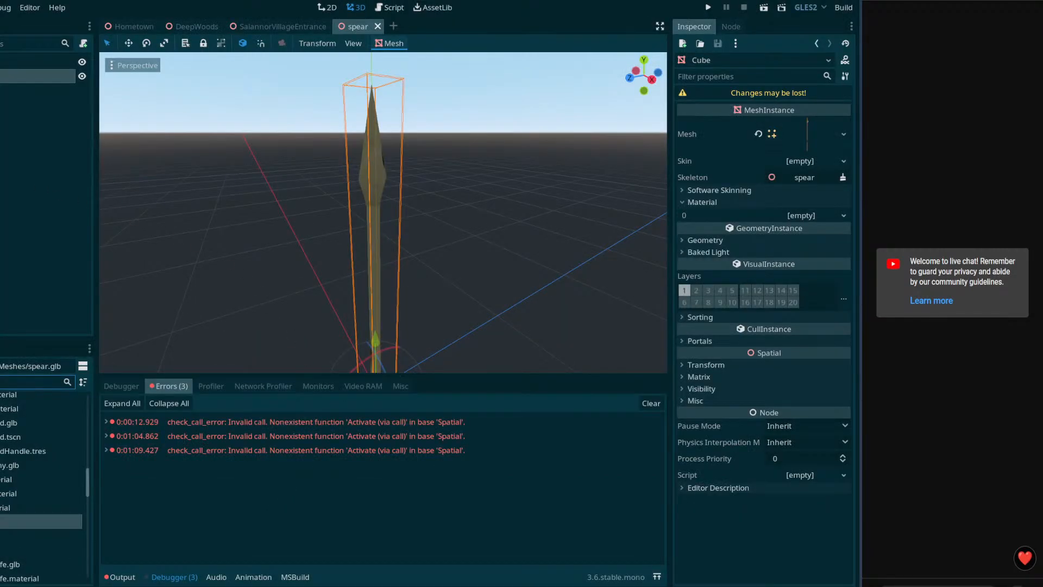
middle_click_drag(315, 286, 304, 304)
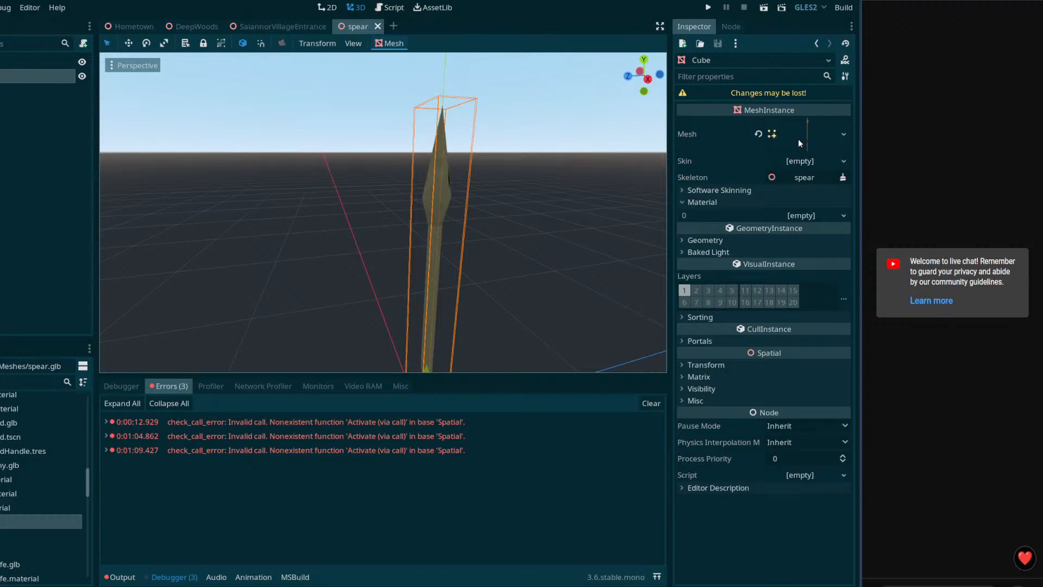
left_click(683, 240)
Step: Give the spear mesh a New ORMSpatialMaterial and browse its Flags, Vertex Color, Parameters and Albedo sections
left_click(682, 240)
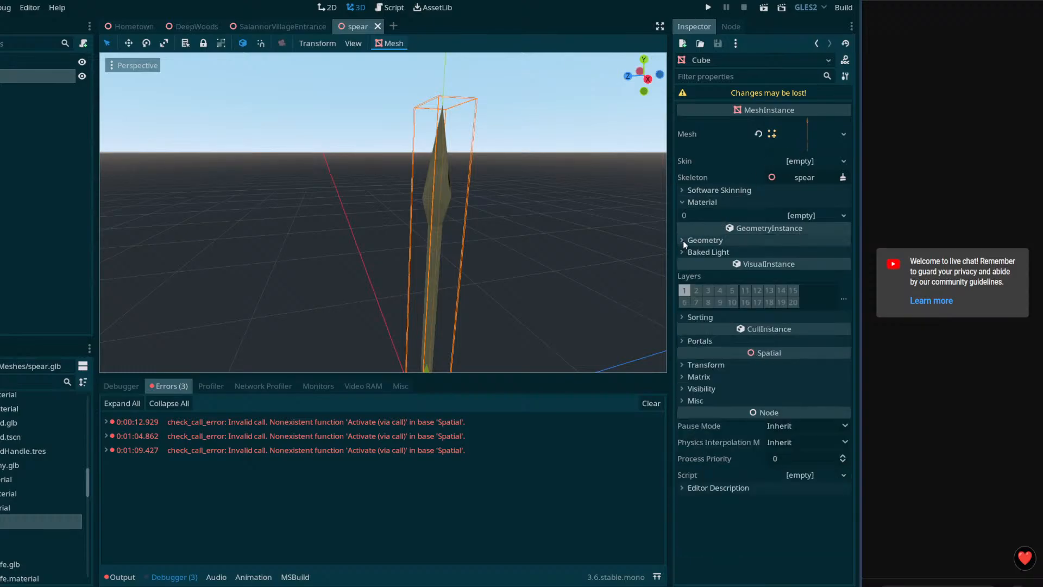
left_click(844, 216)
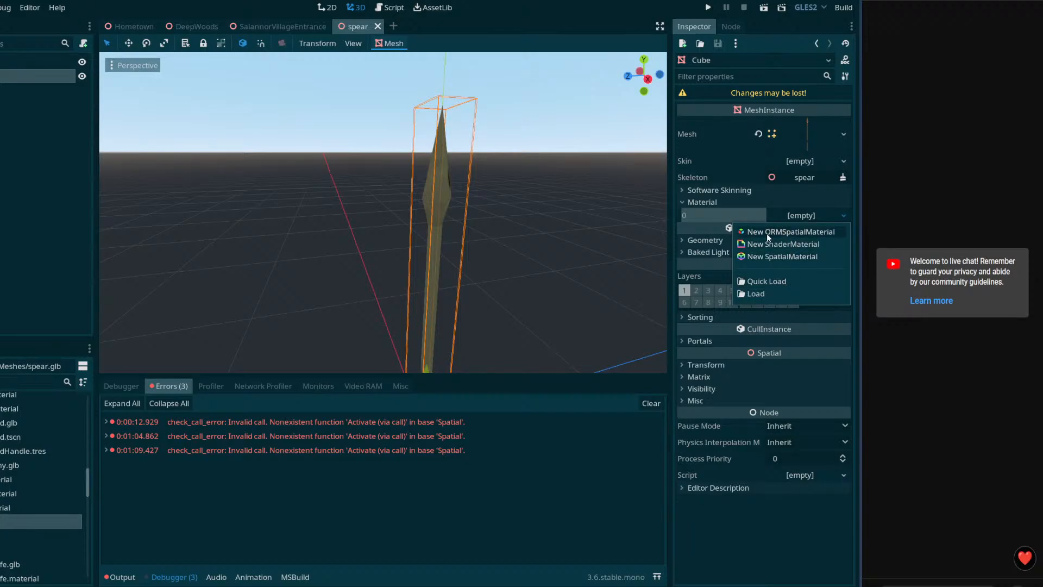
left_click(801, 234)
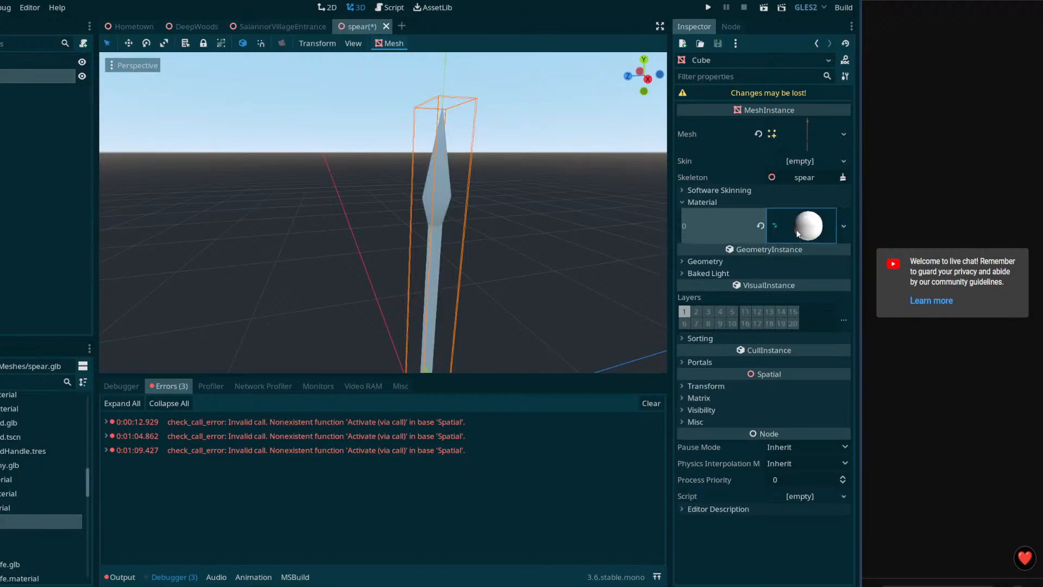
left_click(764, 238)
left_click(684, 202)
left_click(685, 202)
left_click(685, 215)
left_click(683, 215)
left_click(684, 226)
left_click(684, 226)
left_click(684, 237)
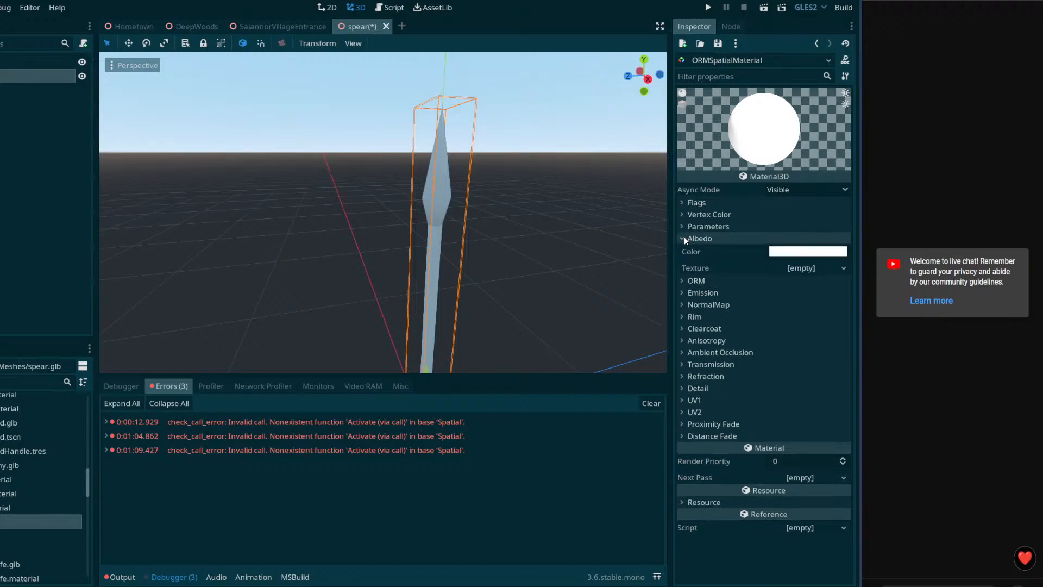
left_click(683, 237)
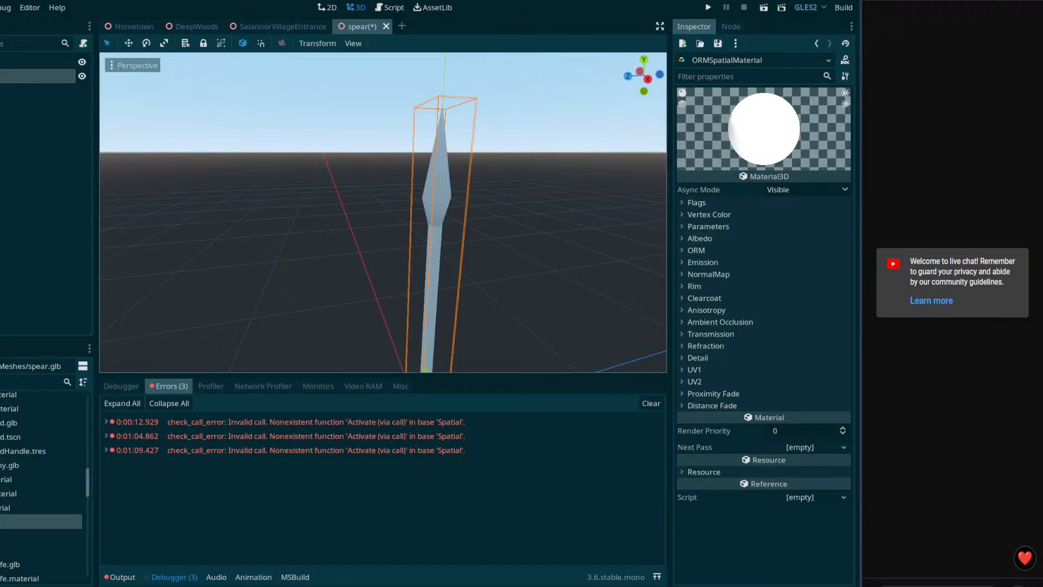
Step: Save the spear scene and reopen the Cube mesh's material slot choices
key("ctrl+s")
left_click(11, 76)
left_click(11, 62)
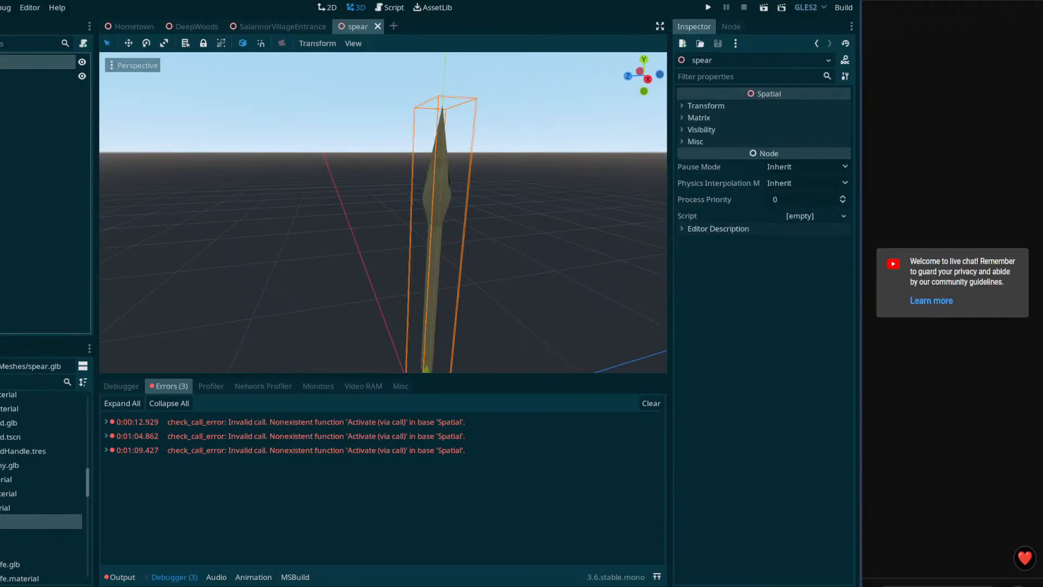
left_click(11, 76)
left_click(808, 199)
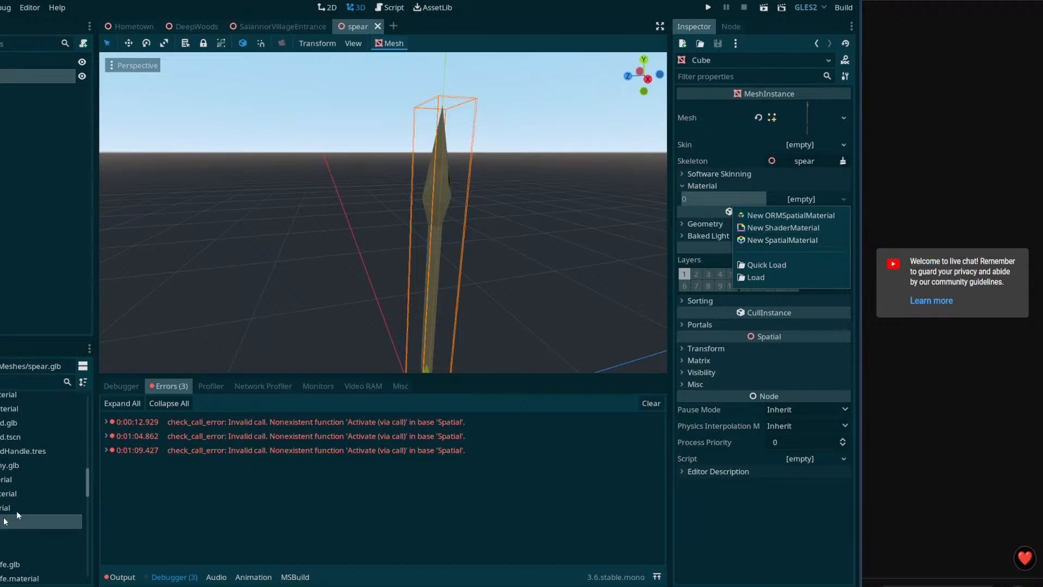
left_click(187, 585)
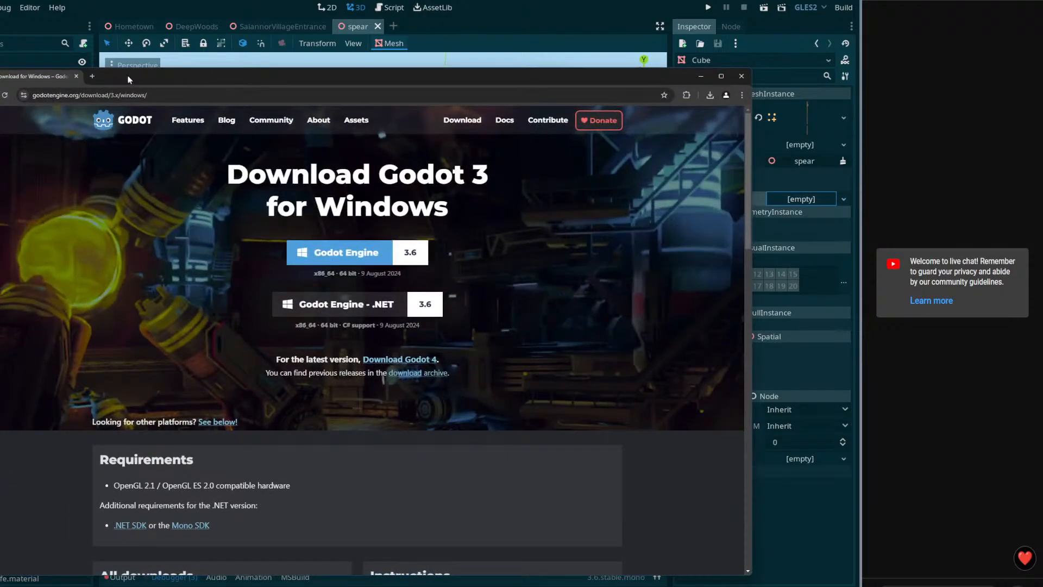
Step: Search 'godot 3.6 orm spacial material' in a new tab and open the Standard Material 3D docs page
left_click(93, 76)
type("godo")
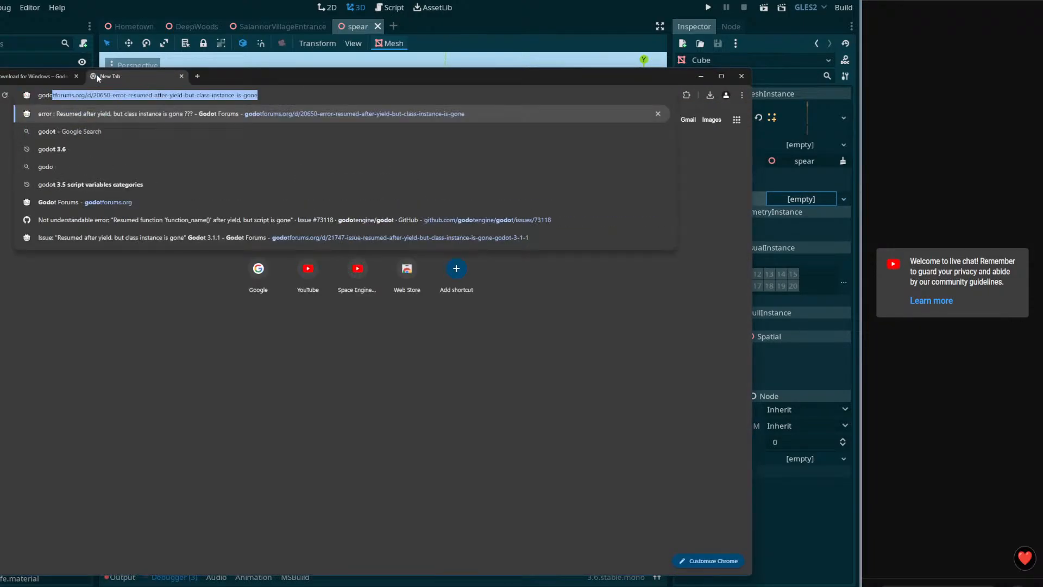
type("t 3.6")
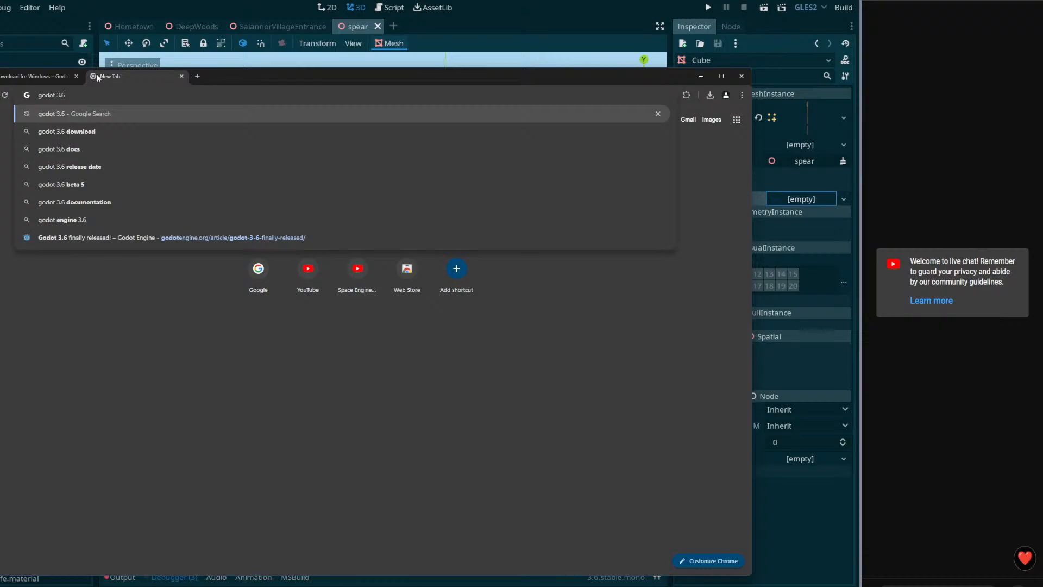
type(" o")
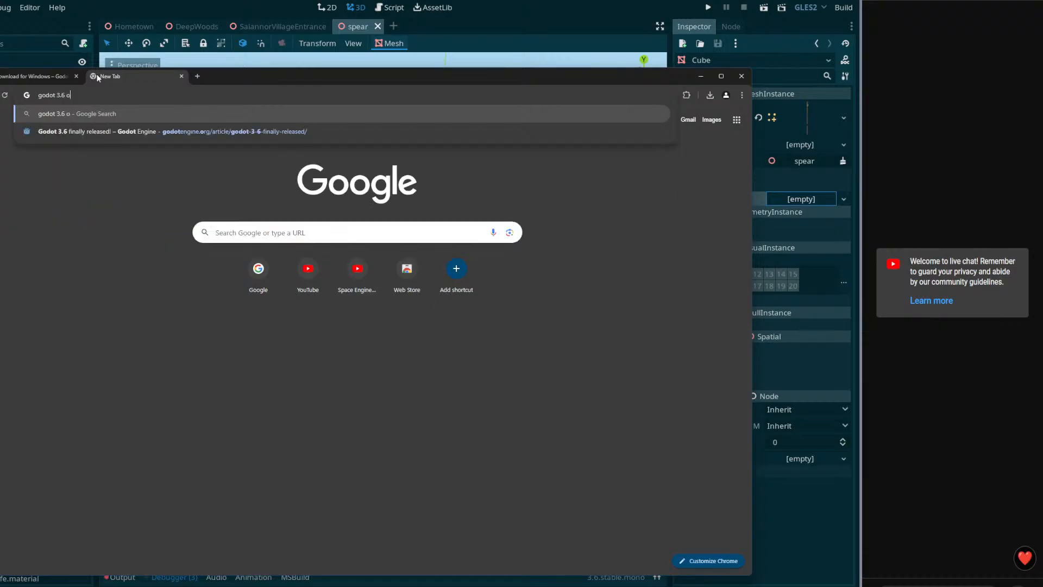
type("rm spaci")
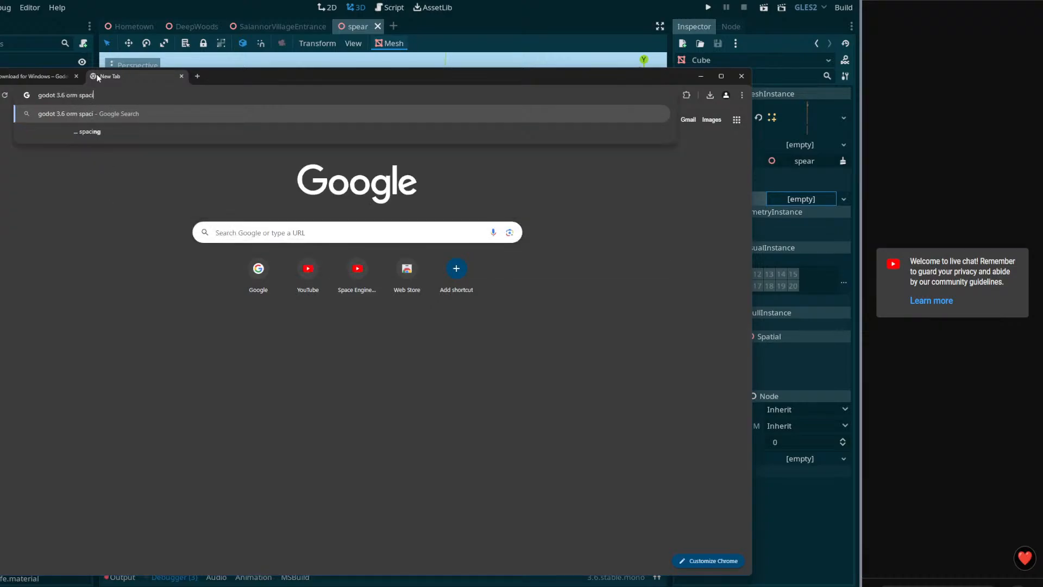
key("BackSpace")
key("BackSpace")
type("tial ma")
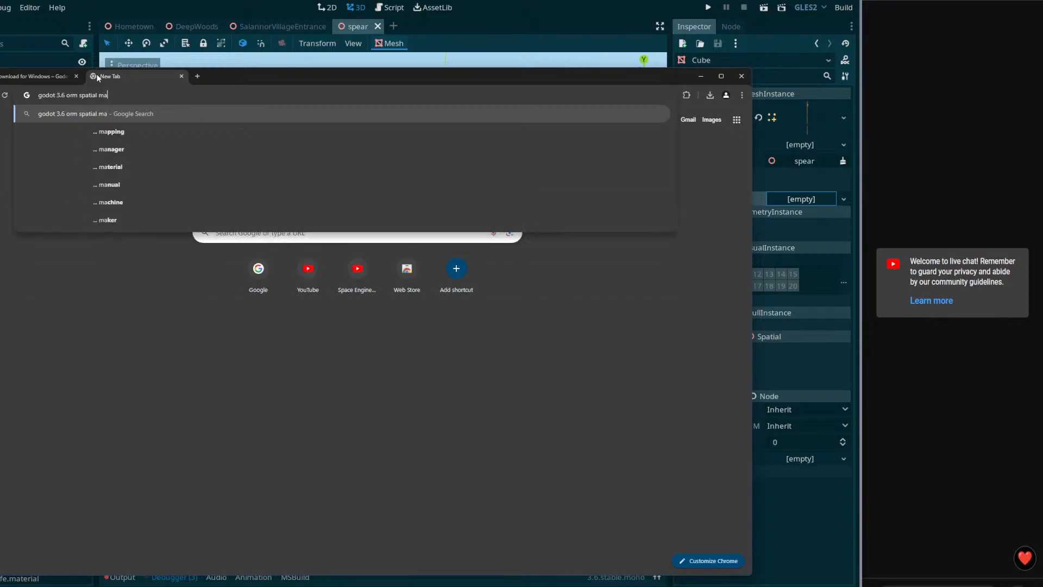
type("terial")
key("Return")
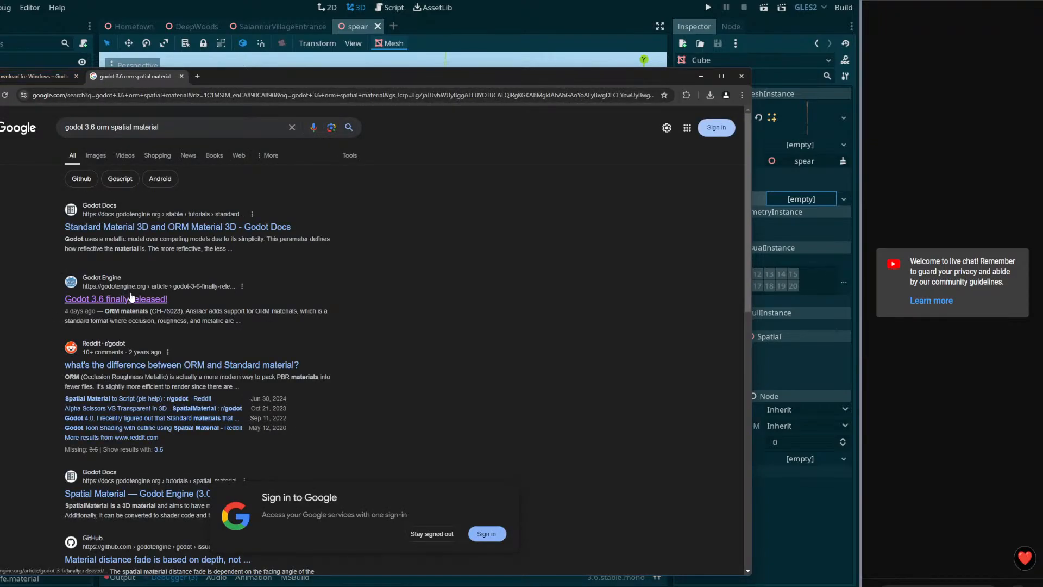
left_click(176, 228)
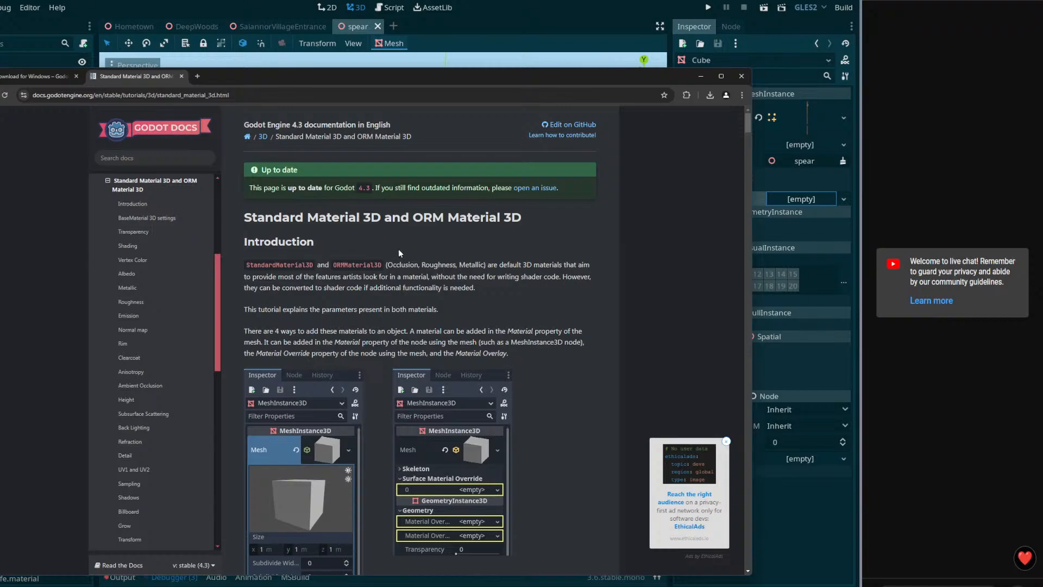
scroll(472, 263, "down", 15)
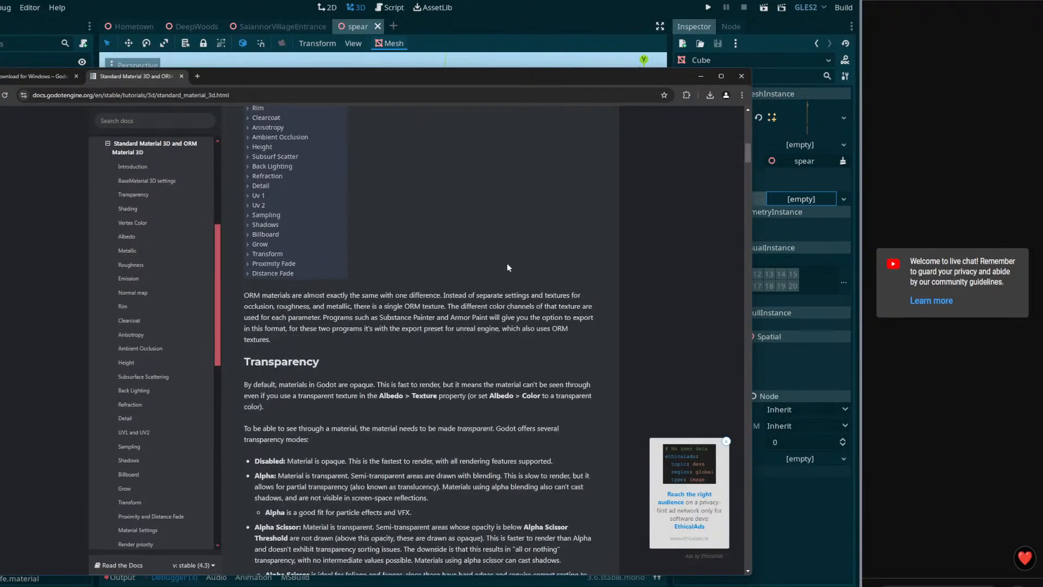
scroll(508, 266, "down", 12)
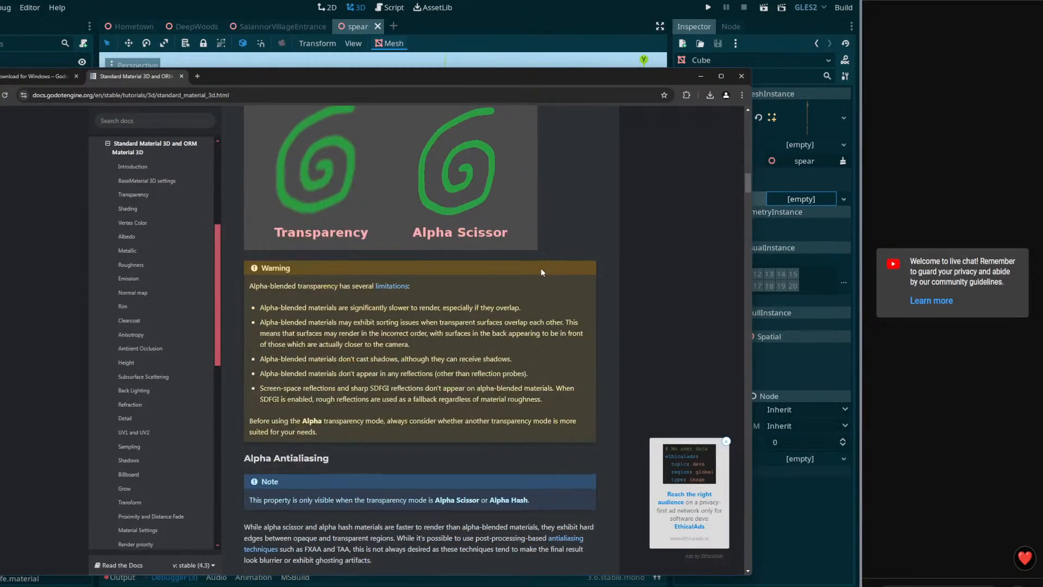
scroll(540, 267, "up", 5)
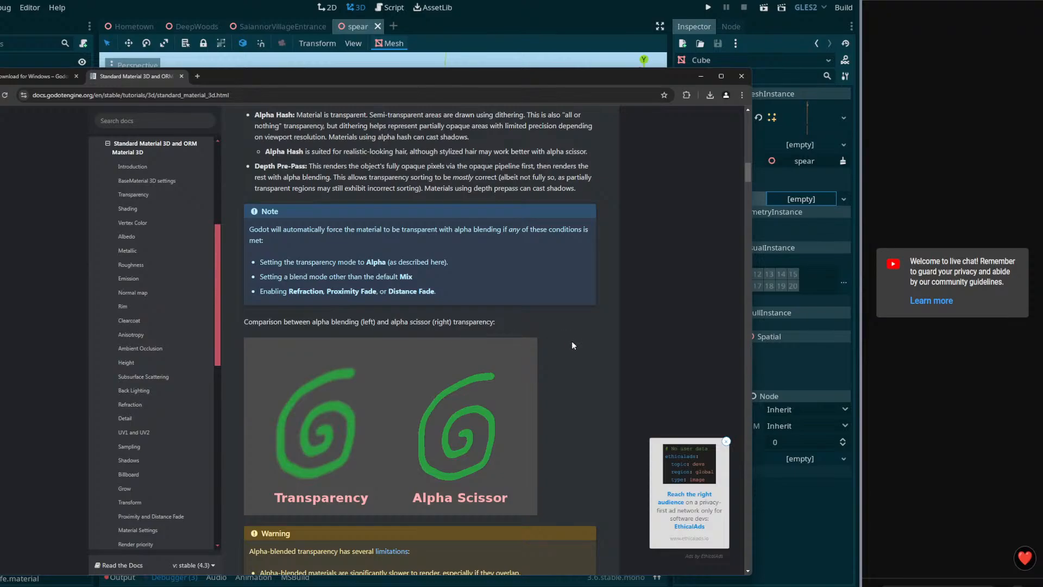
scroll(571, 342, "down", 12)
scroll(552, 324, "down", 12)
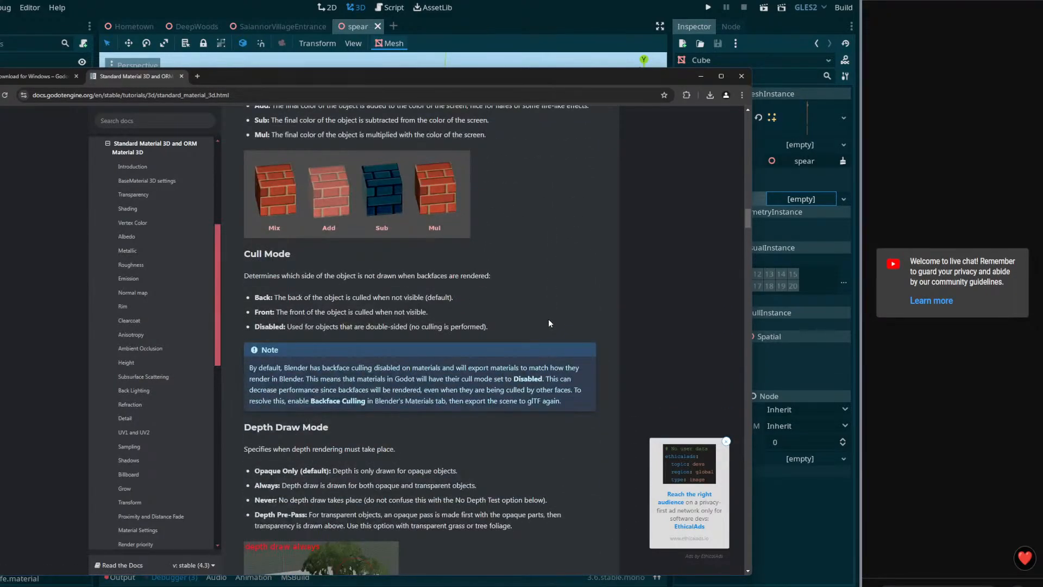
scroll(548, 329, "up", 4)
scroll(542, 337, "down", 9)
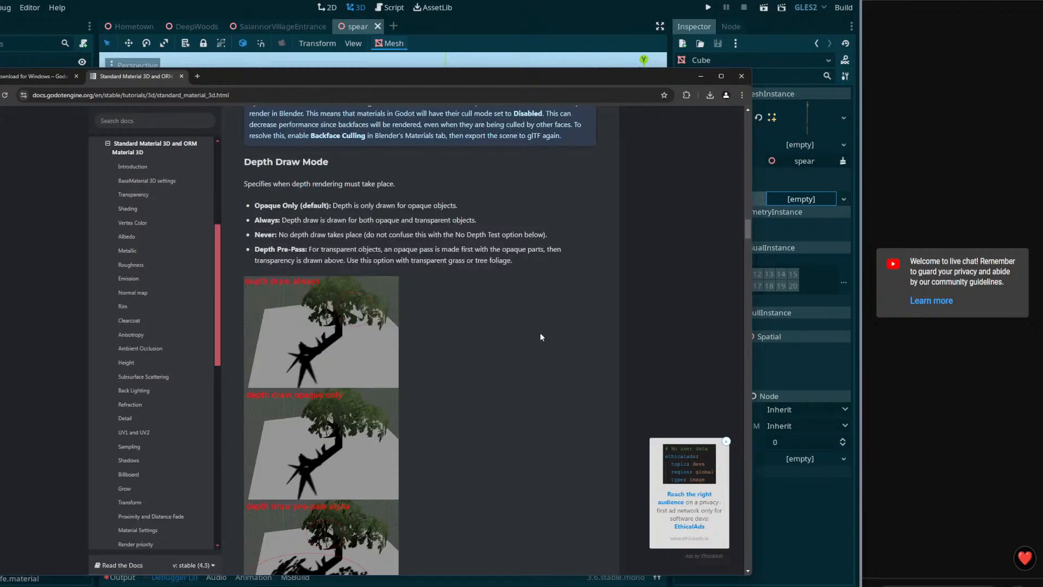
scroll(540, 334, "down", 5)
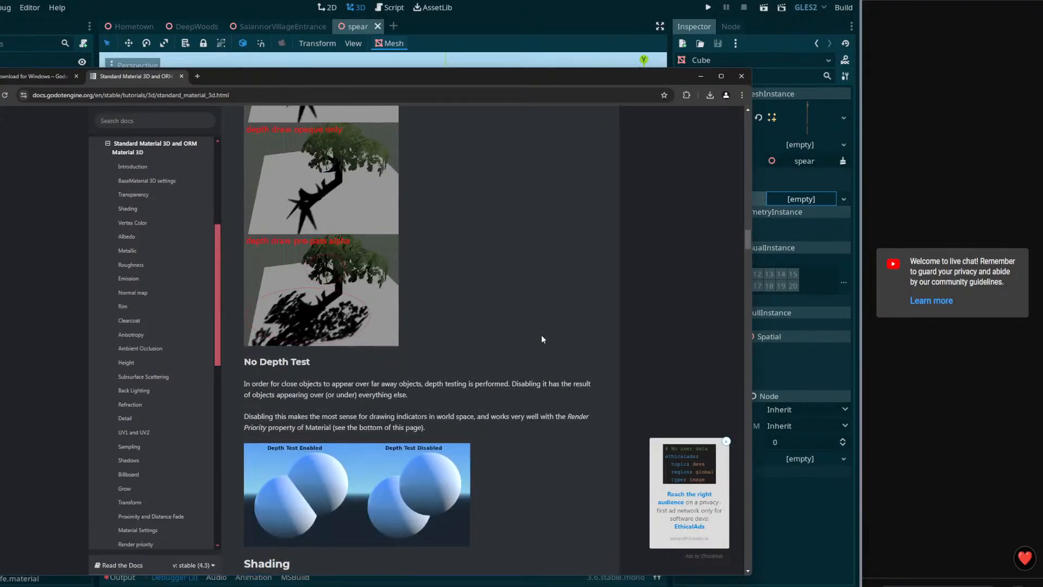
scroll(540, 335, "up", 2)
scroll(540, 337, "down", 2)
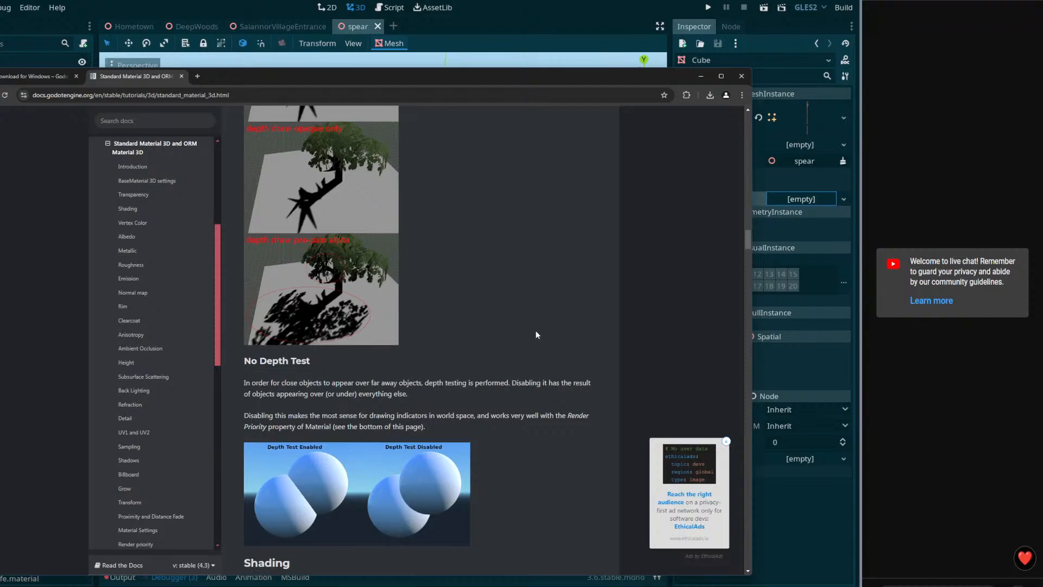
scroll(537, 331, "down", 2)
scroll(533, 331, "up", 3)
scroll(530, 332, "up", 2)
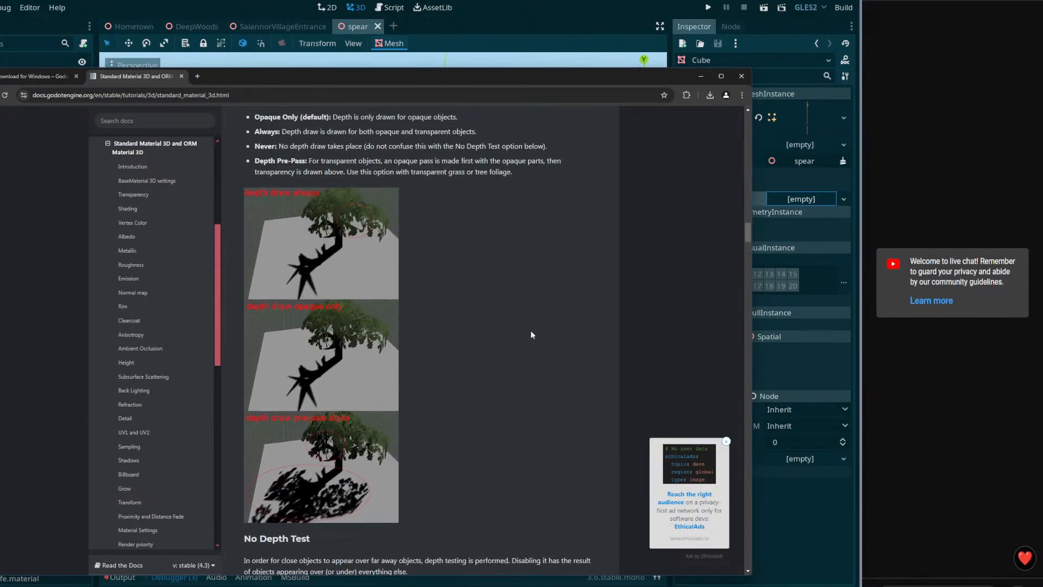
scroll(528, 334, "down", 4)
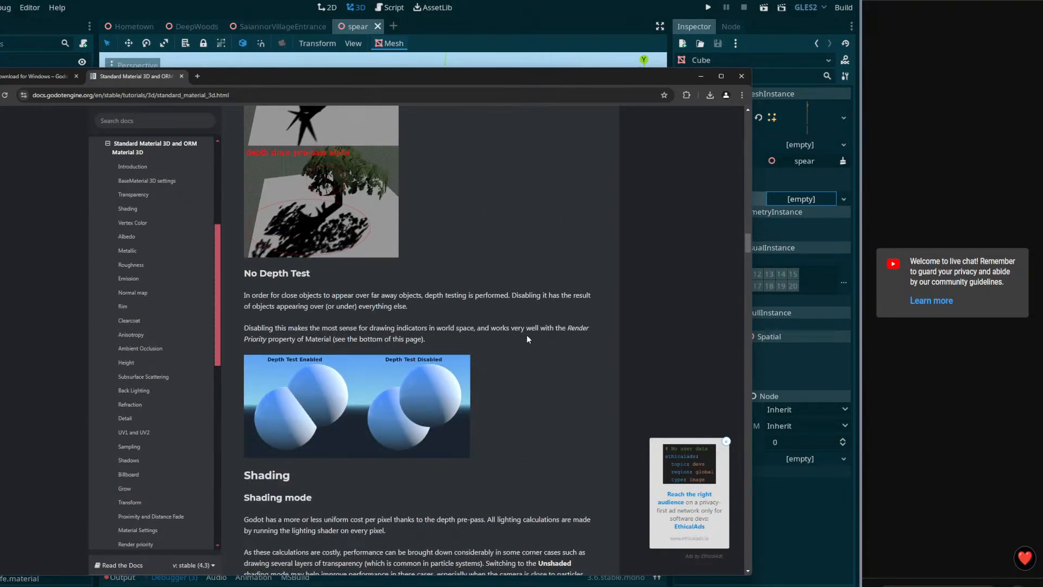
scroll(524, 340, "down", 4)
scroll(522, 345, "down", 10)
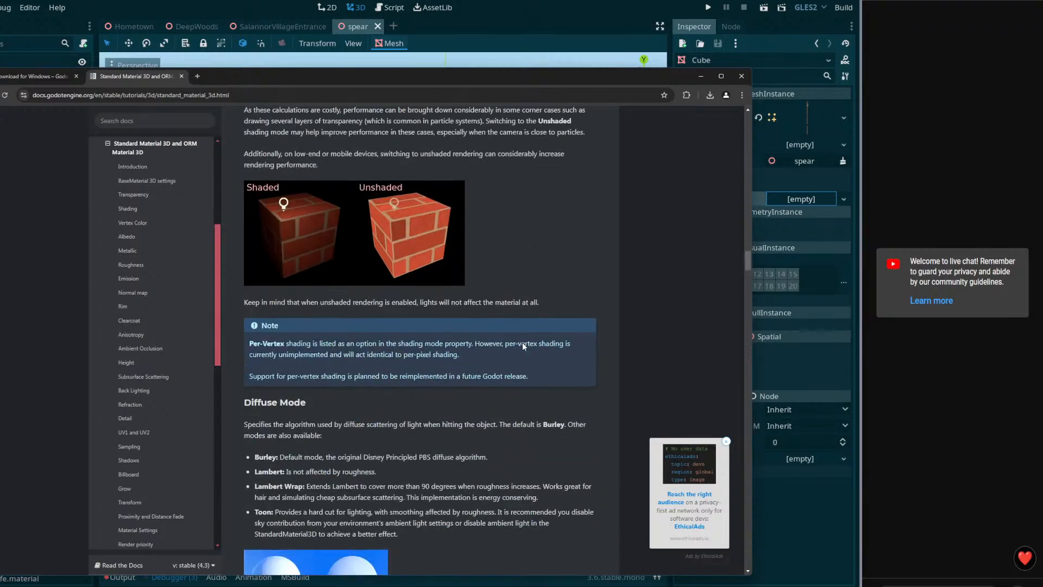
scroll(526, 350, "down", 20)
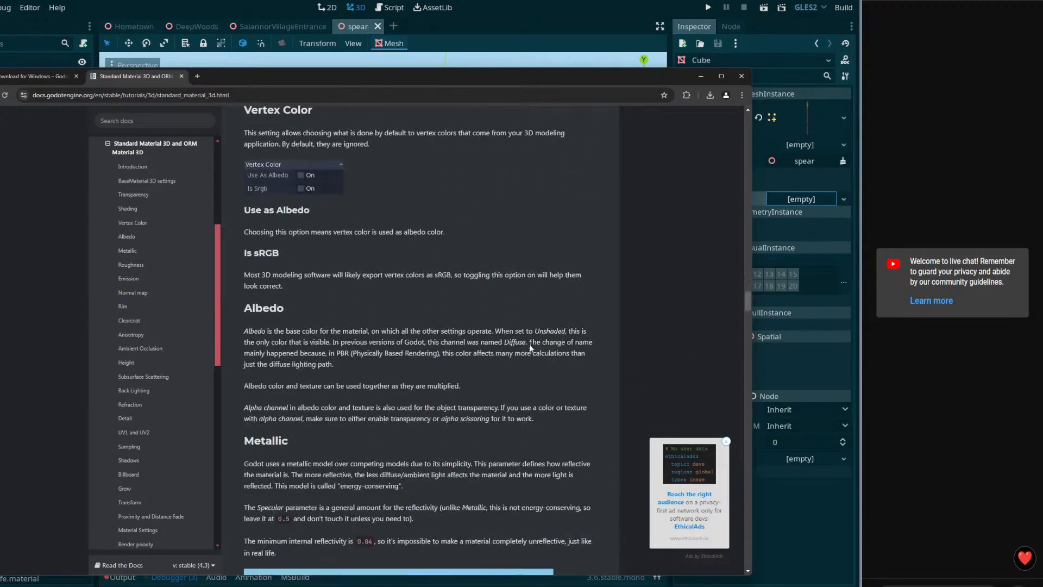
scroll(536, 348, "down", 6)
scroll(569, 346, "up", 4)
scroll(595, 352, "down", 4)
scroll(589, 357, "down", 4)
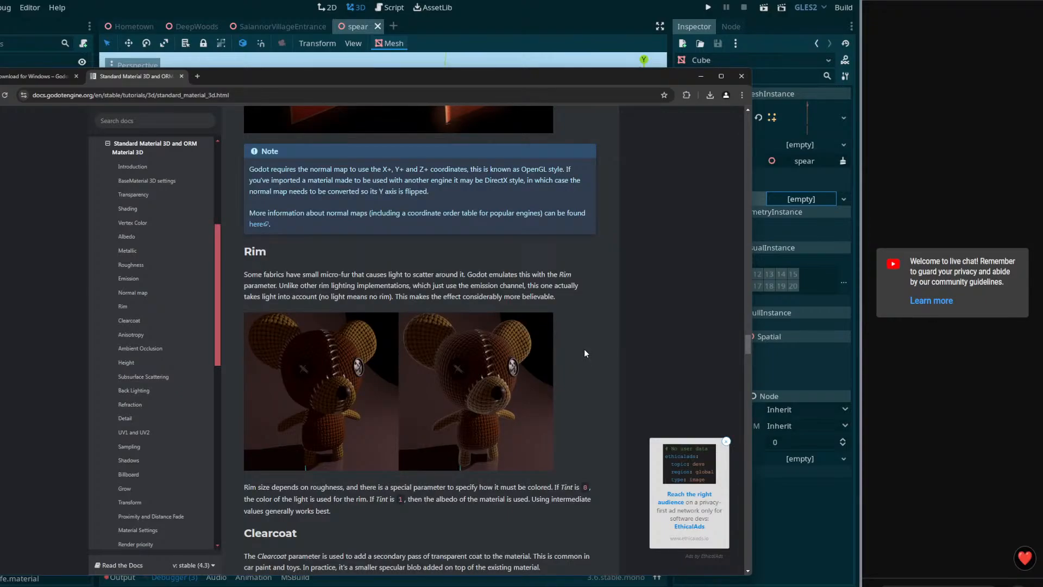
scroll(584, 349, "down", 8)
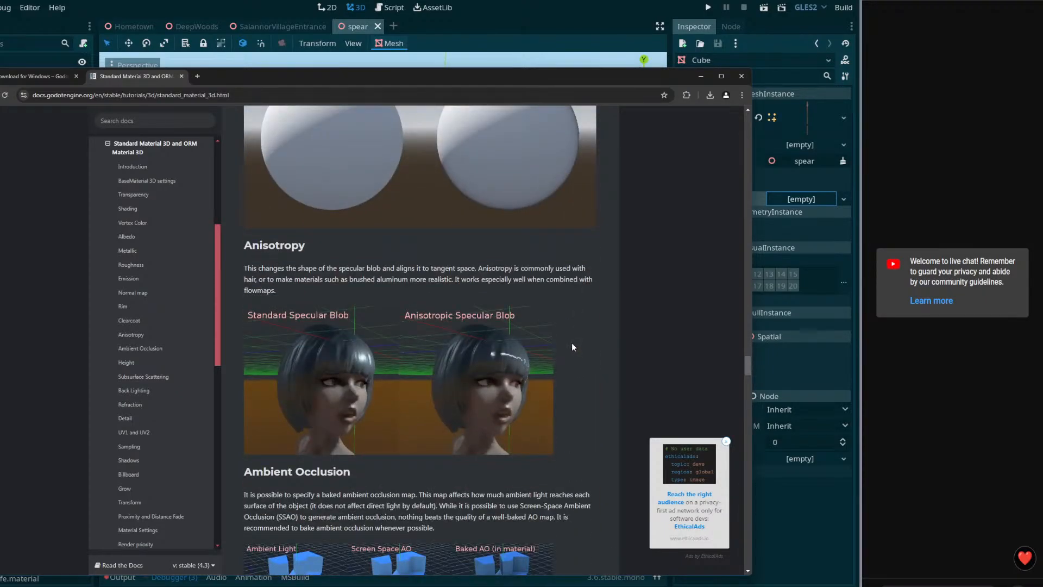
scroll(572, 347, "down", 5)
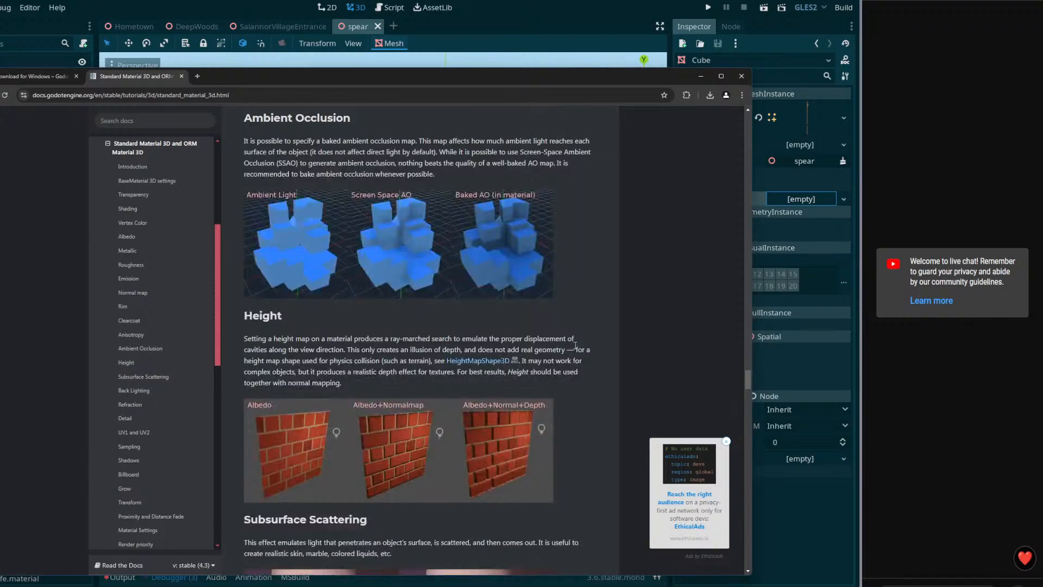
scroll(576, 346, "down", 6)
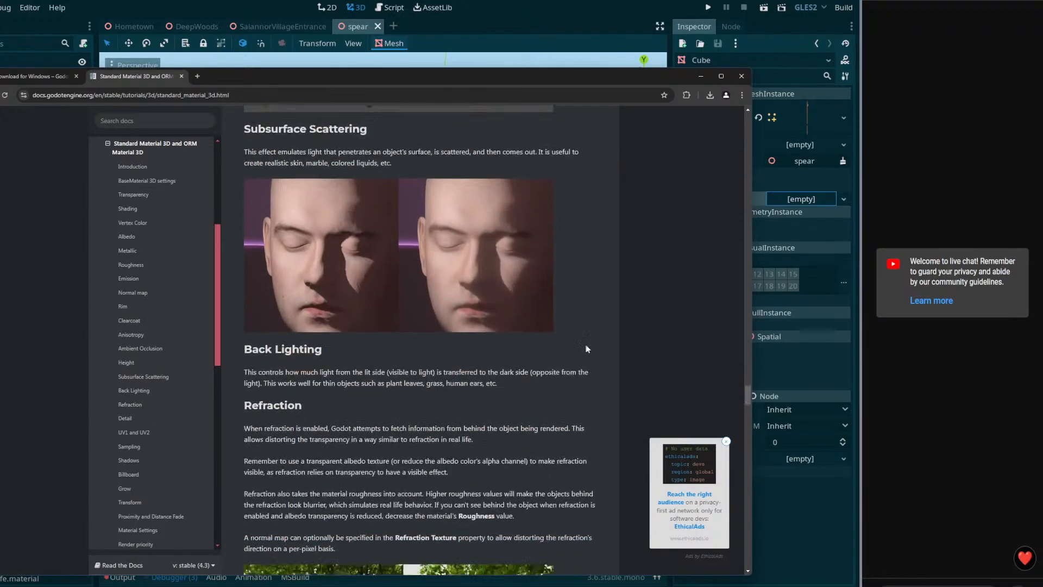
Step: Find 'orm' on the docs page, cycle to the title match, and select StandardMaterial3D in the intro
key("ctrl+f")
type("orm")
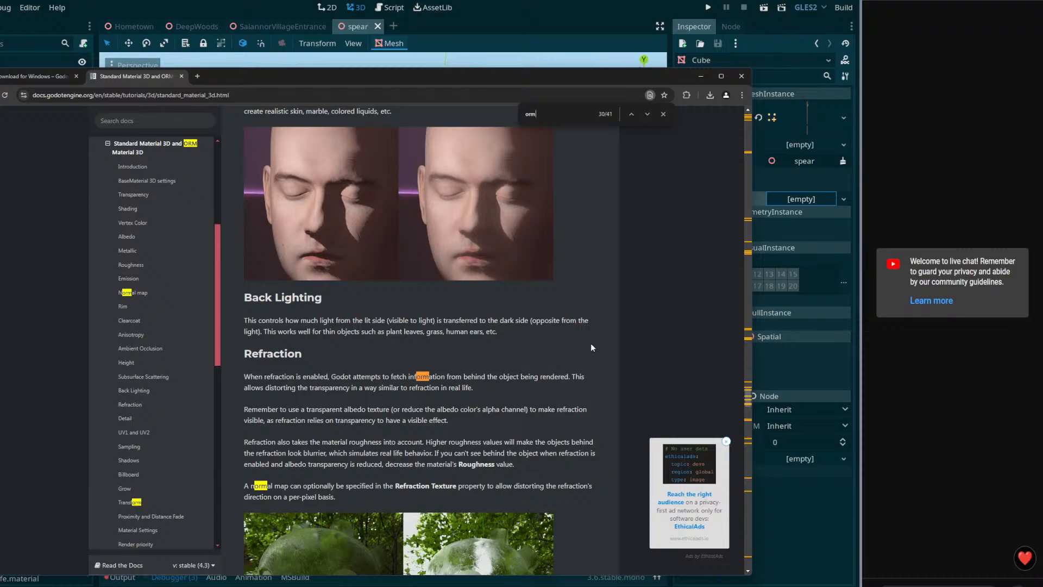
key("Return")
key("Return")
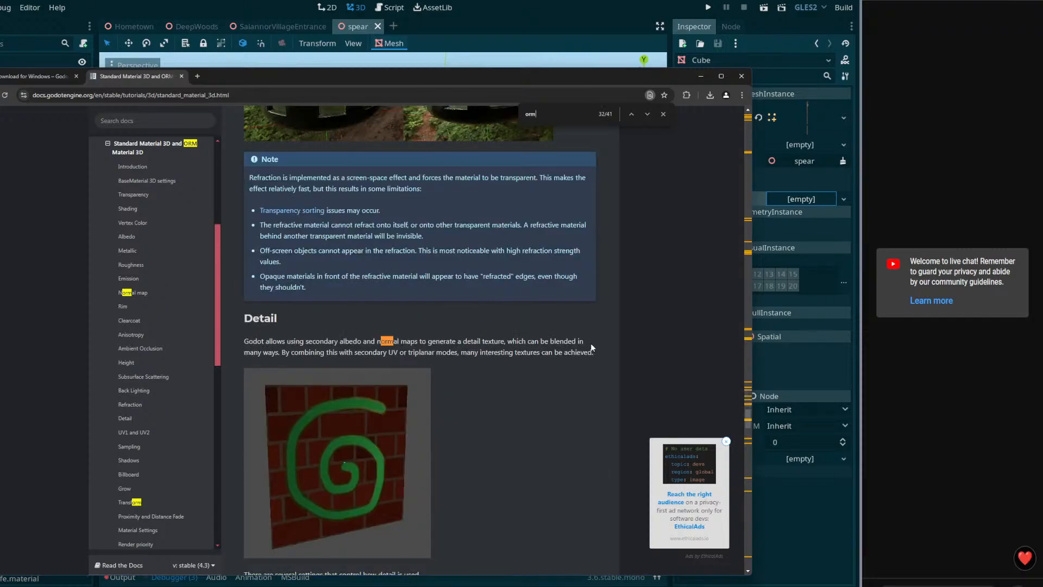
key("Return")
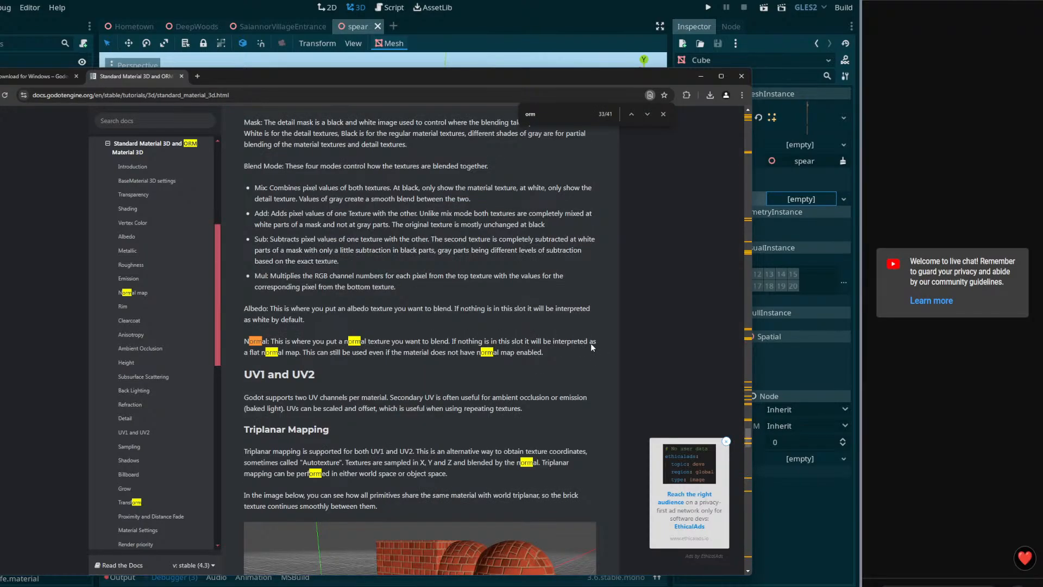
key("Return")
key("Return")
key("Return")
key("Return")
key("Return")
key("Return")
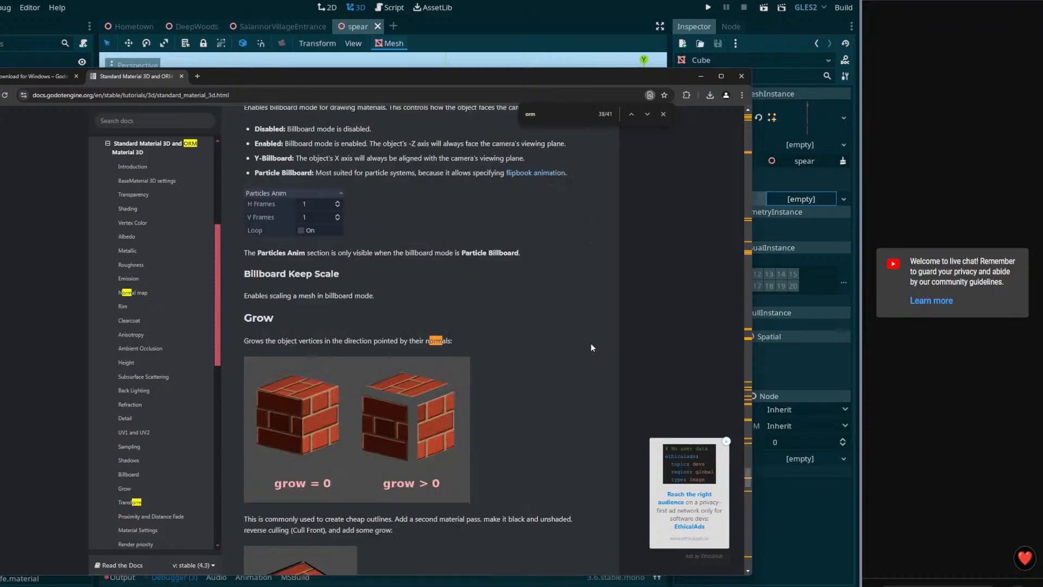
key("Return")
key("Return")
key("Return")
key("Return")
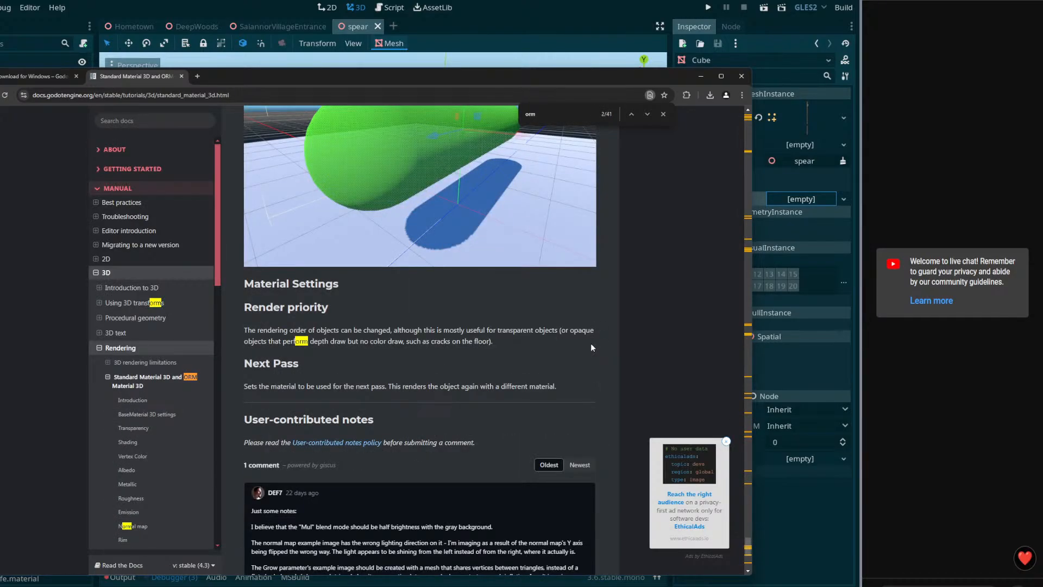
key("Return")
key("Return")
key("Return")
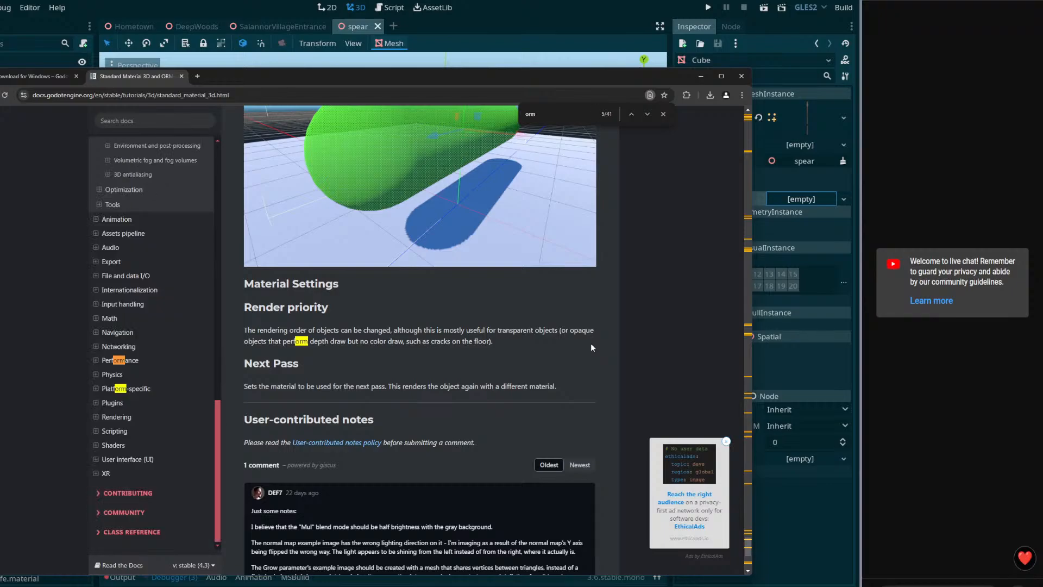
key("Return")
key("Return")
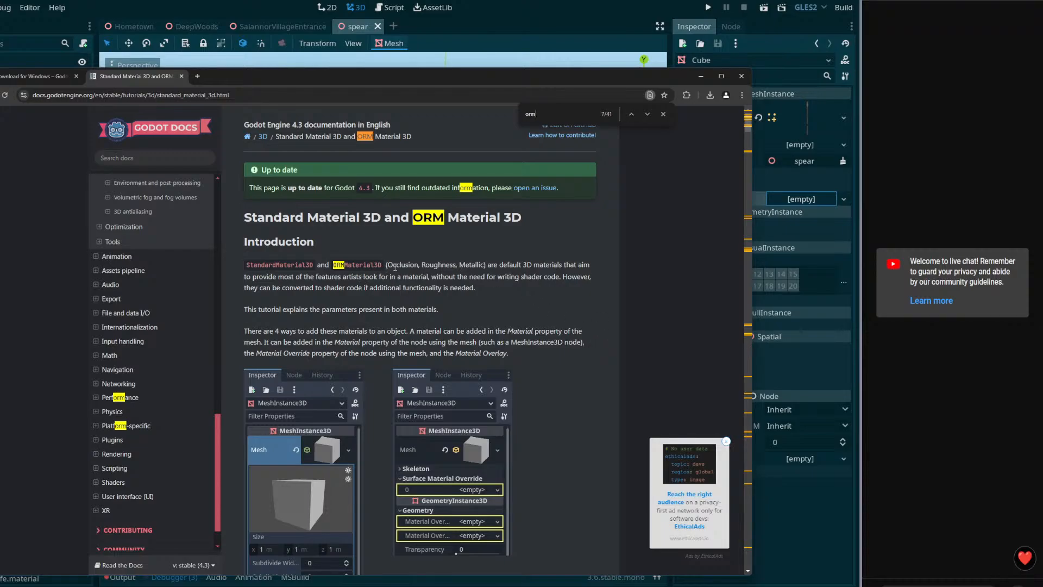
left_click_drag(245, 264, 398, 265)
Step: Close the docs and set the Cube's Material slot 0 to a New SpatialMaterial
left_click(737, 80)
left_click(844, 197)
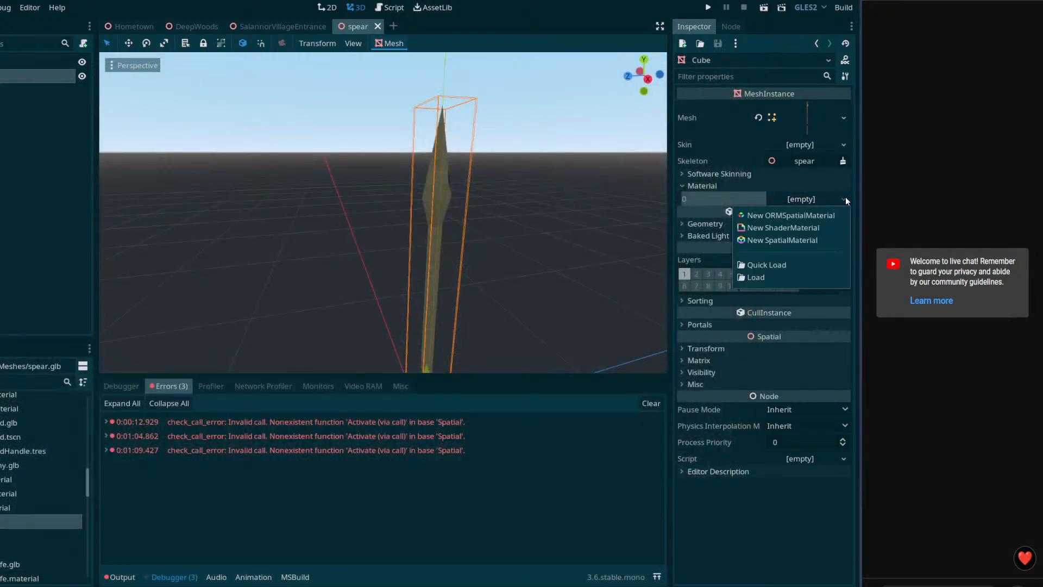
left_click(777, 240)
left_click(784, 215)
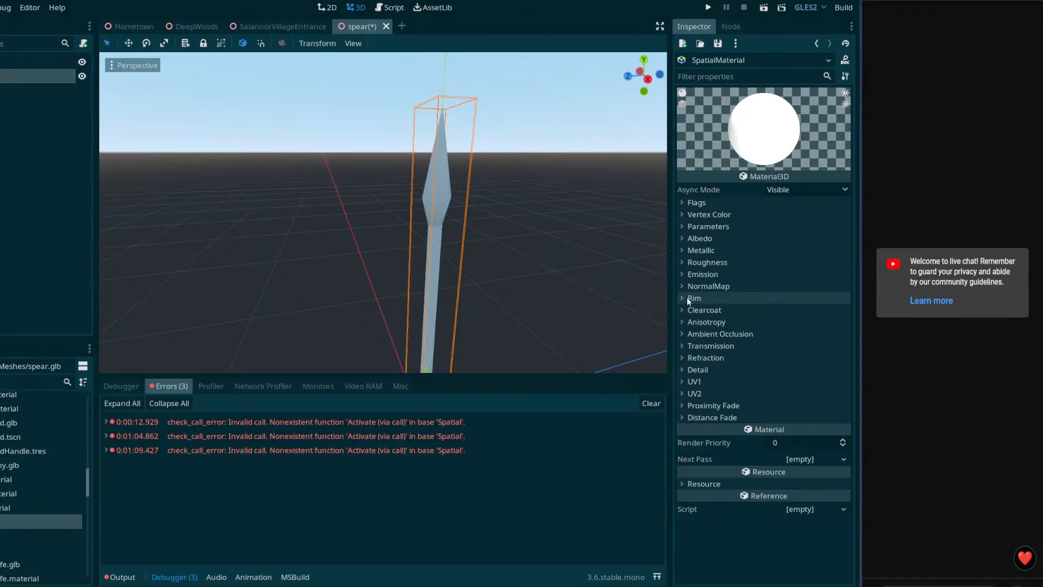
Step: Browse the material's Roughness, Metallic, Albedo, Parameters, Vertex Color, NormalMap and Flags sections, then return to the Cube
left_click(682, 263)
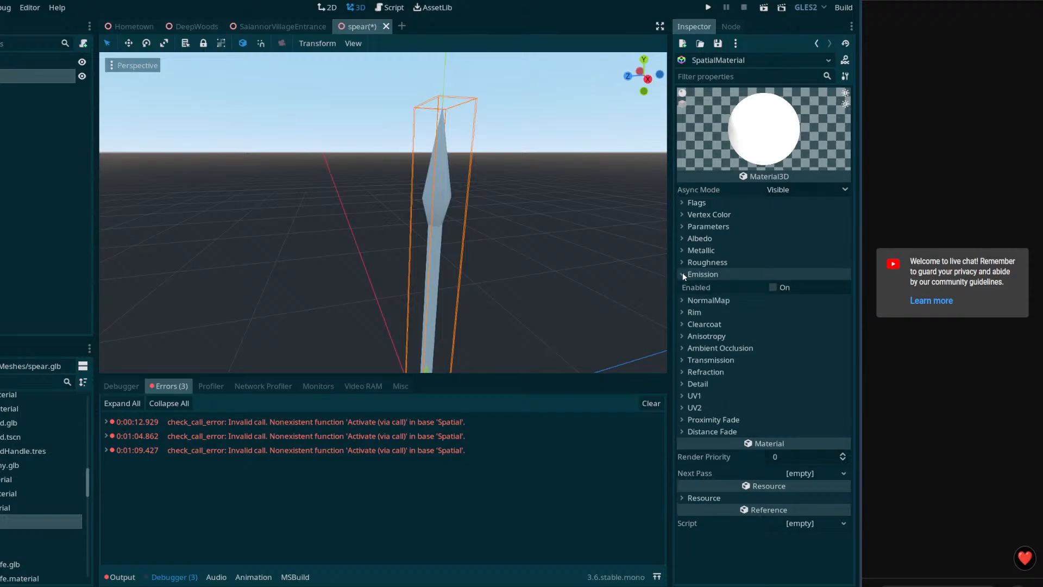
left_click(682, 262)
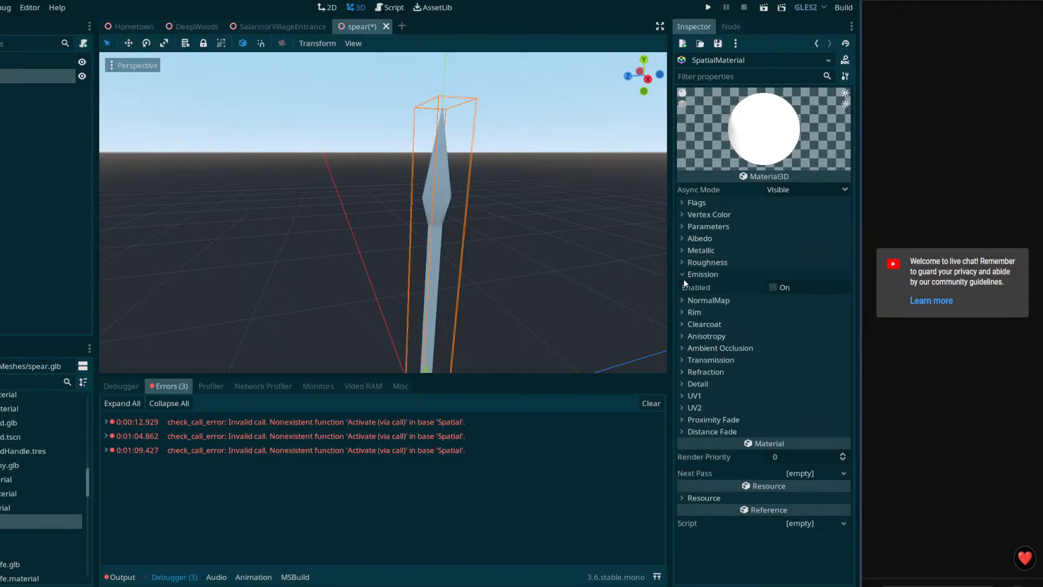
left_click(683, 264)
left_click(683, 265)
left_click(682, 251)
left_click(682, 251)
left_click(682, 239)
left_click(680, 239)
left_click(682, 227)
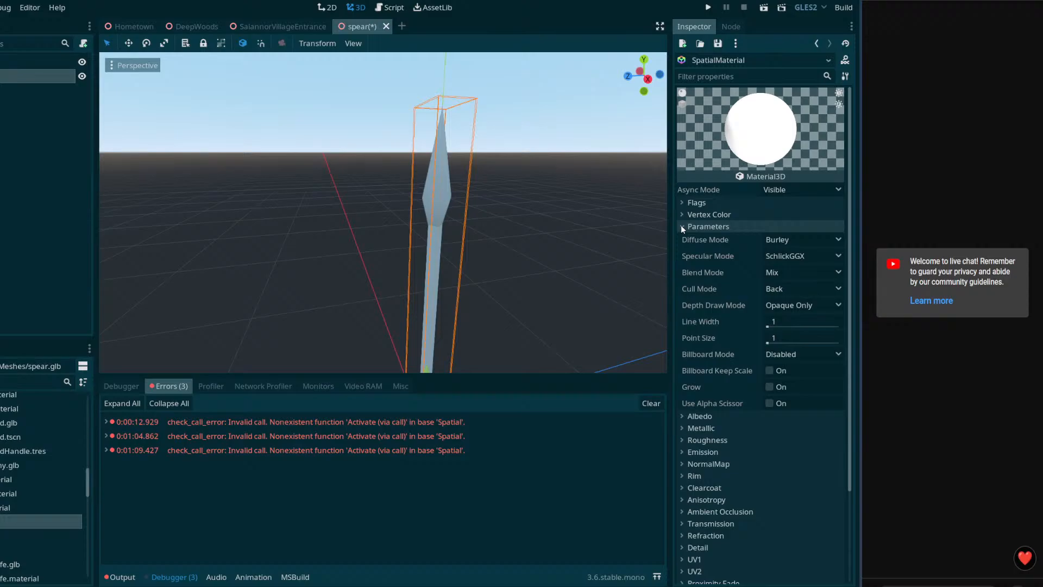
left_click(682, 217)
left_click(682, 217)
left_click(683, 227)
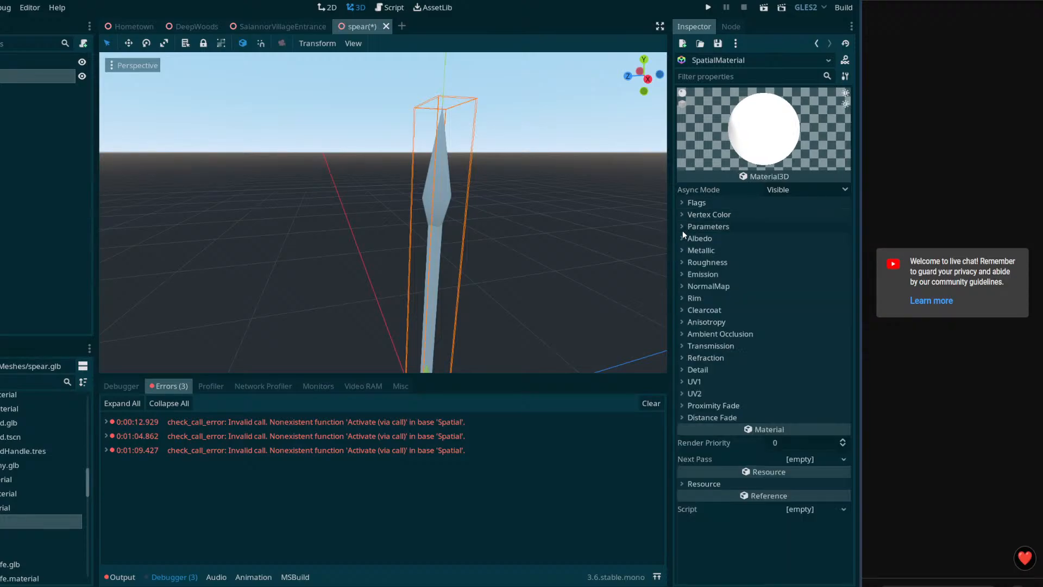
left_click(686, 283)
left_click(684, 283)
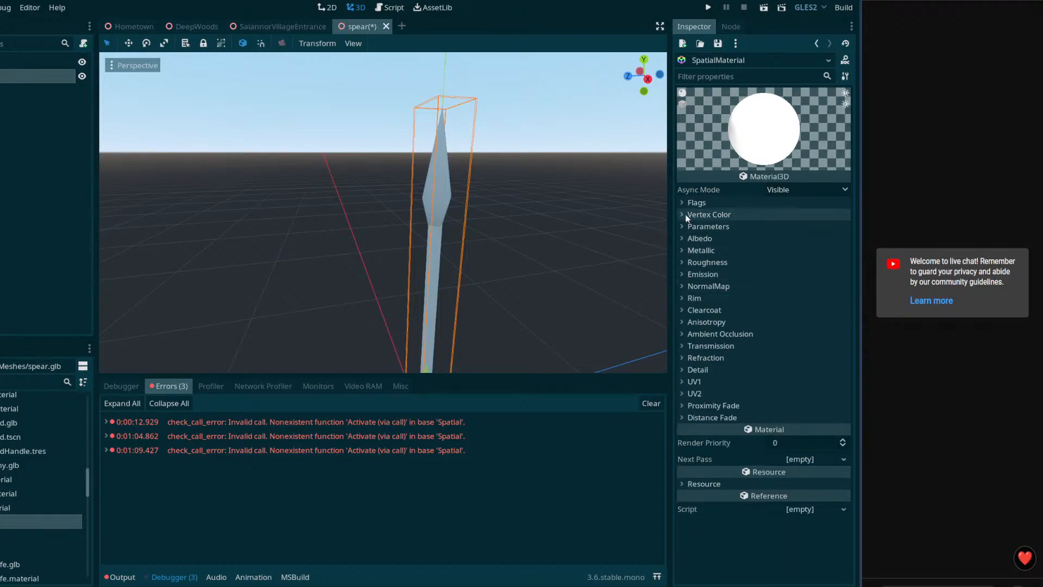
left_click(684, 202)
left_click(683, 202)
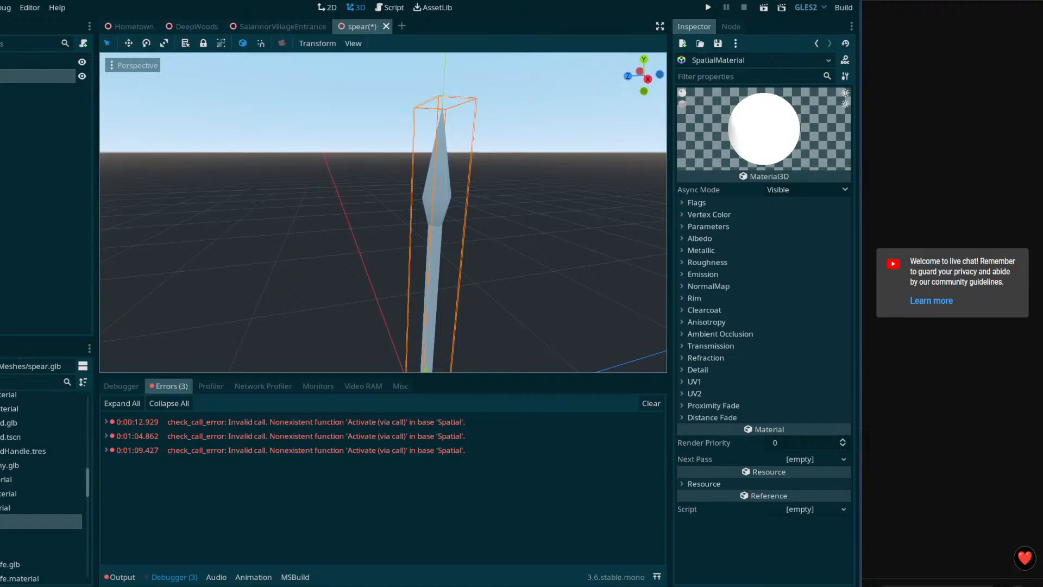
left_click(441, 210)
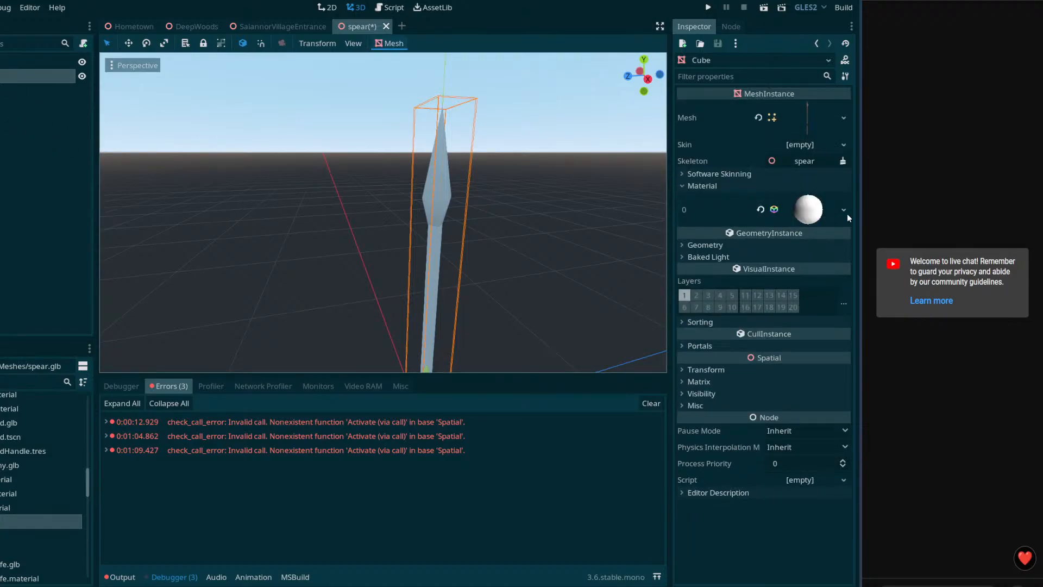
Step: Swap in a New ORMSpatialMaterial, inspect its ORM Texture and Albedo, then clear Material slot 0
left_click(843, 212)
left_click(809, 234)
left_click(825, 212)
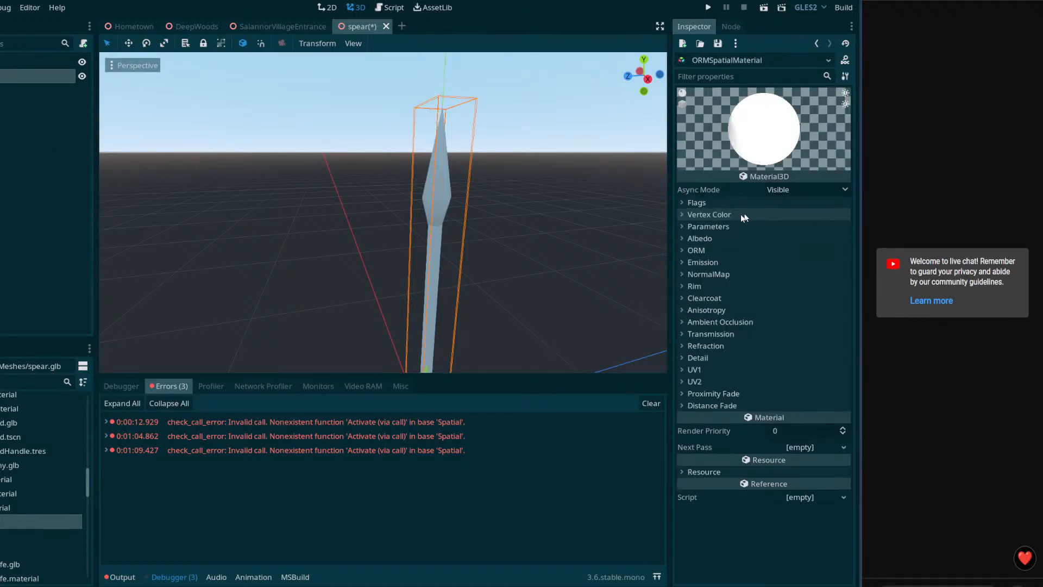
left_click(691, 250)
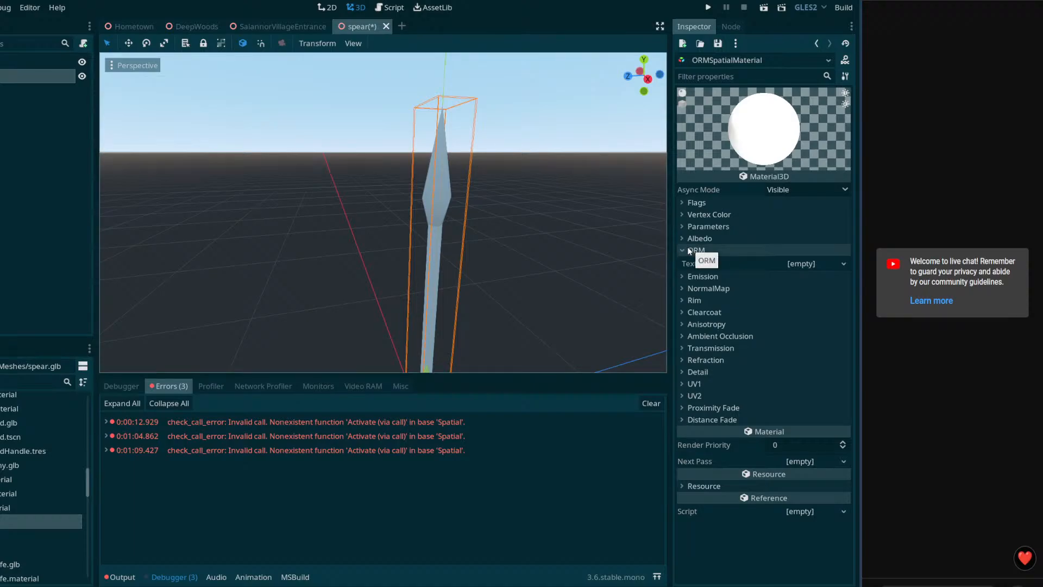
left_click(682, 237)
left_click(682, 237)
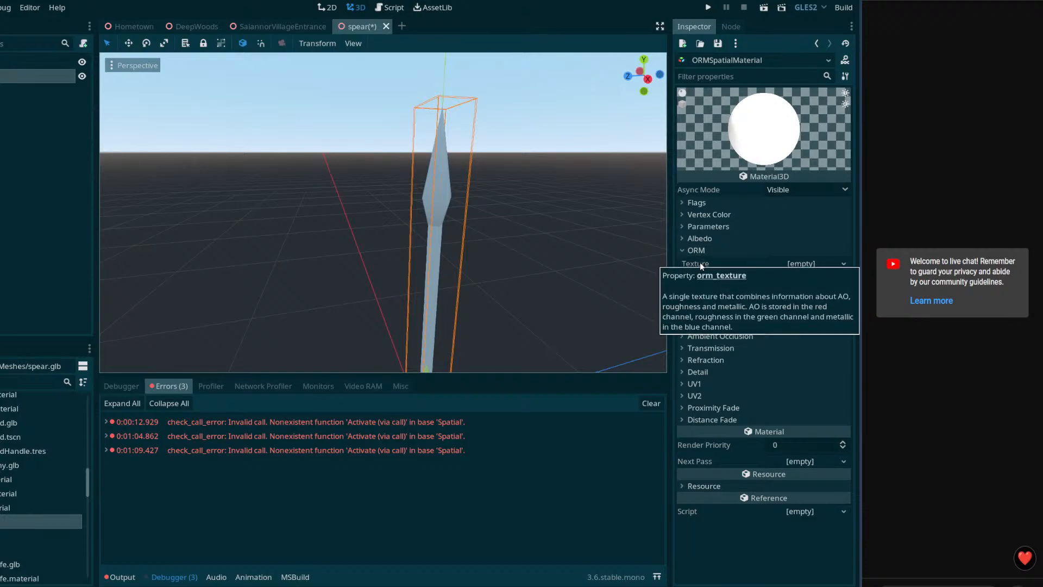
left_click(1, 77)
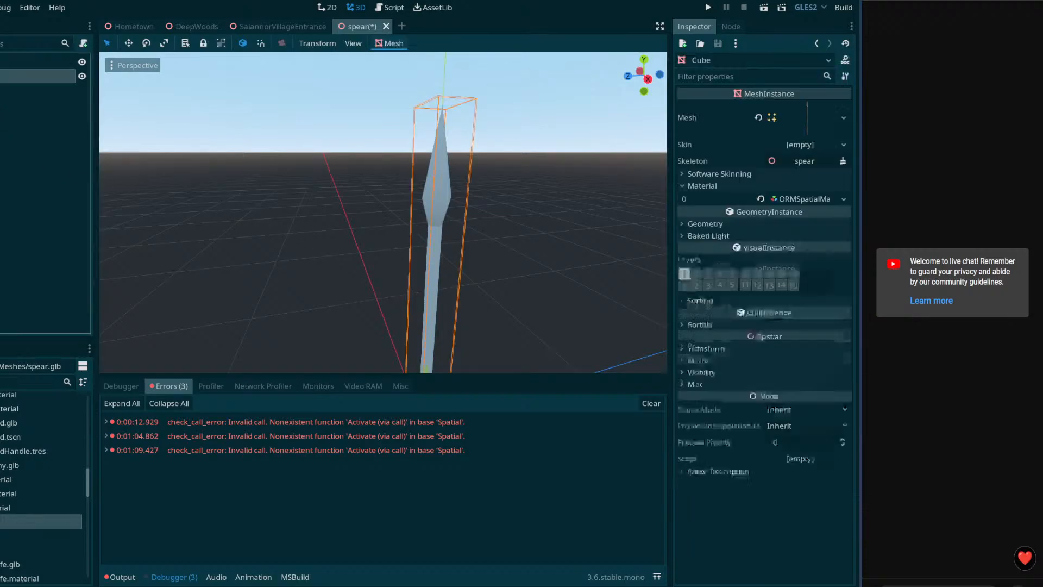
left_click(764, 208)
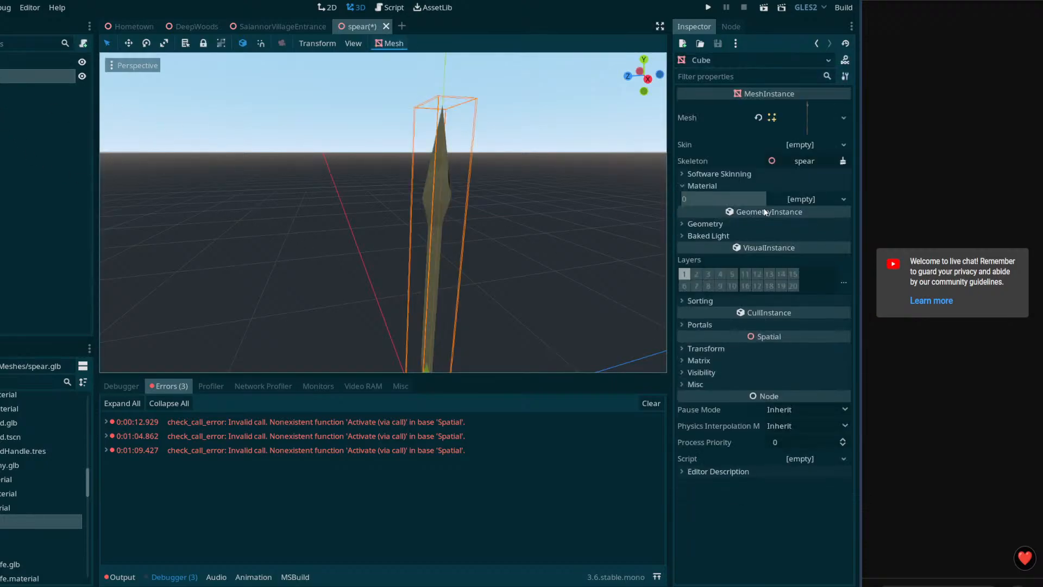
Step: Give material slot 0 a new ShaderMaterial using the 3pointfilteringlit shader
left_click(842, 199)
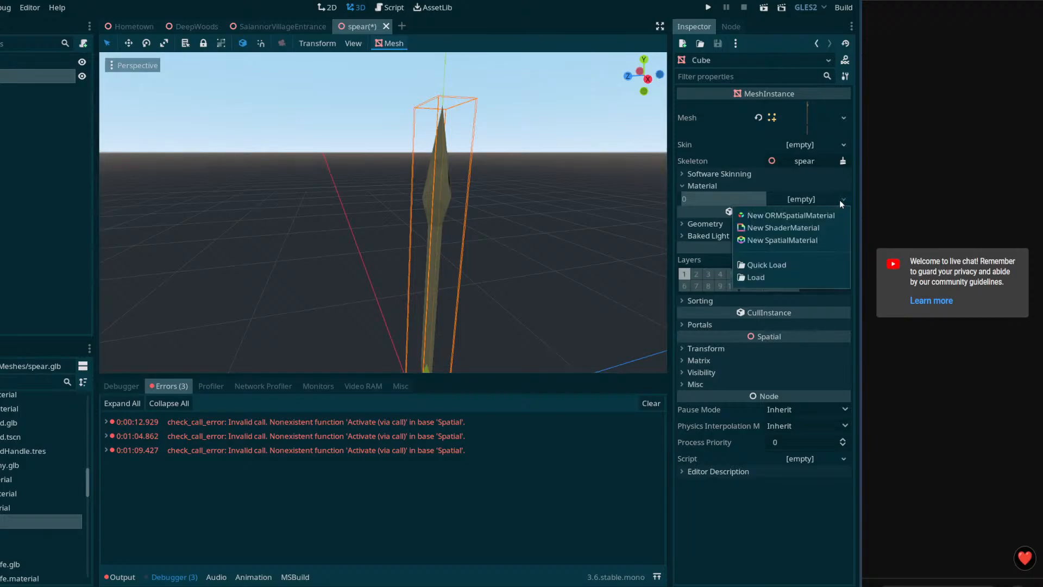
left_click(797, 227)
left_click(810, 208)
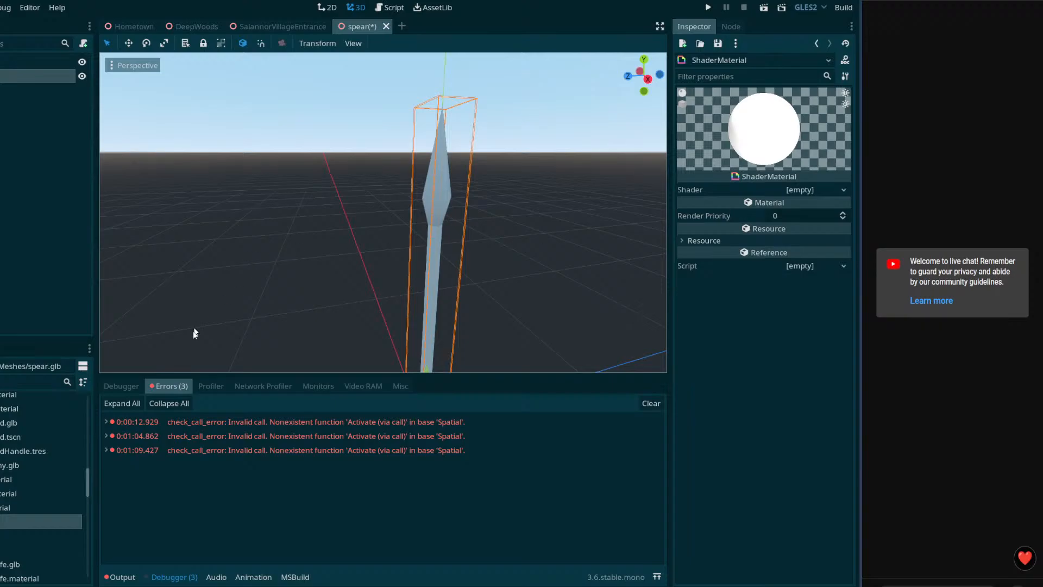
left_click(844, 189)
left_click(816, 243)
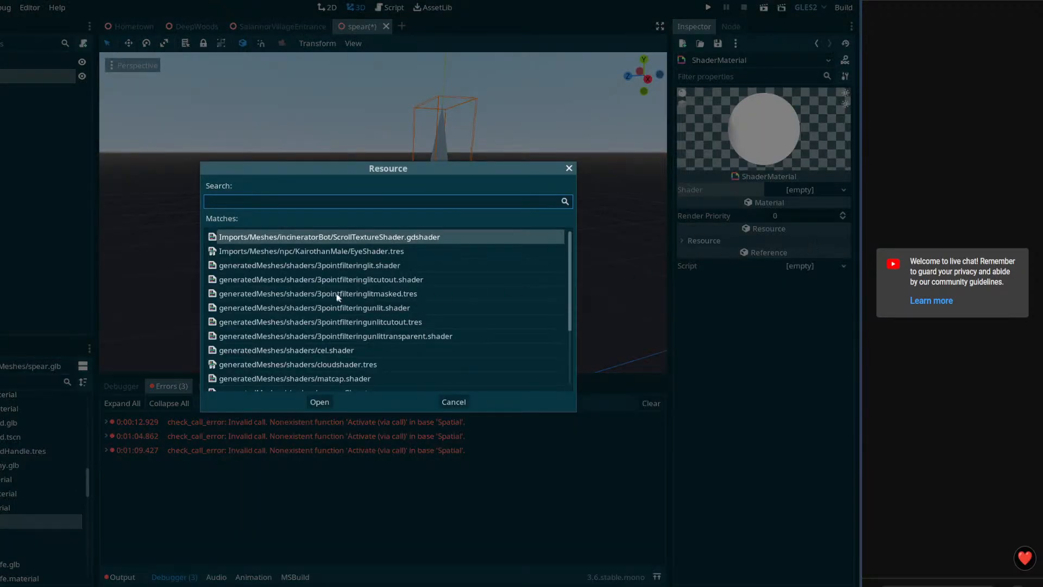
double_click(376, 265)
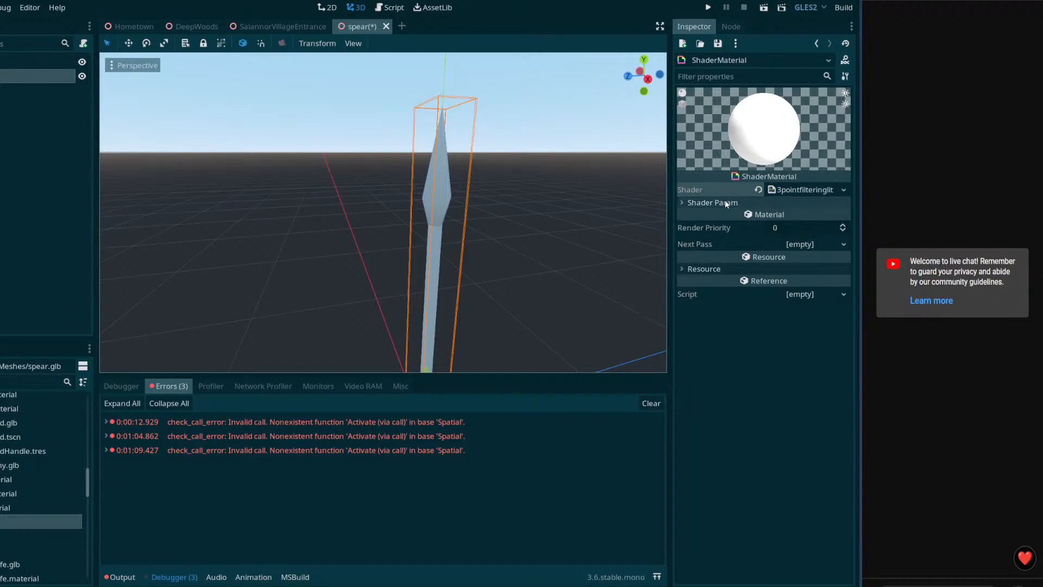
Step: Find Spear.png in the FileSystem and assign it to the shader's Tex slot
scroll(41, 478, "down", 2)
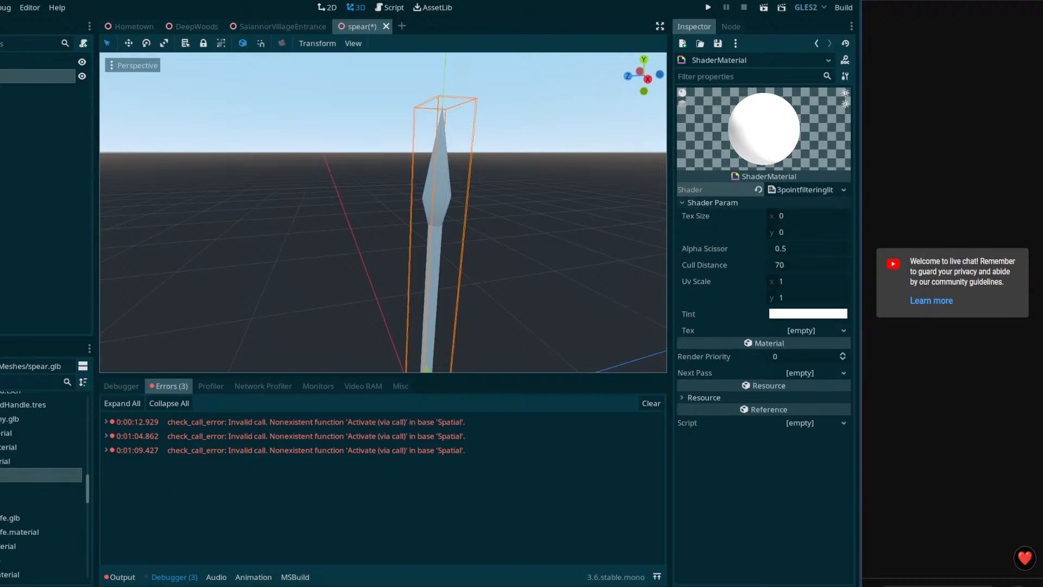
scroll(41, 478, "down", 10)
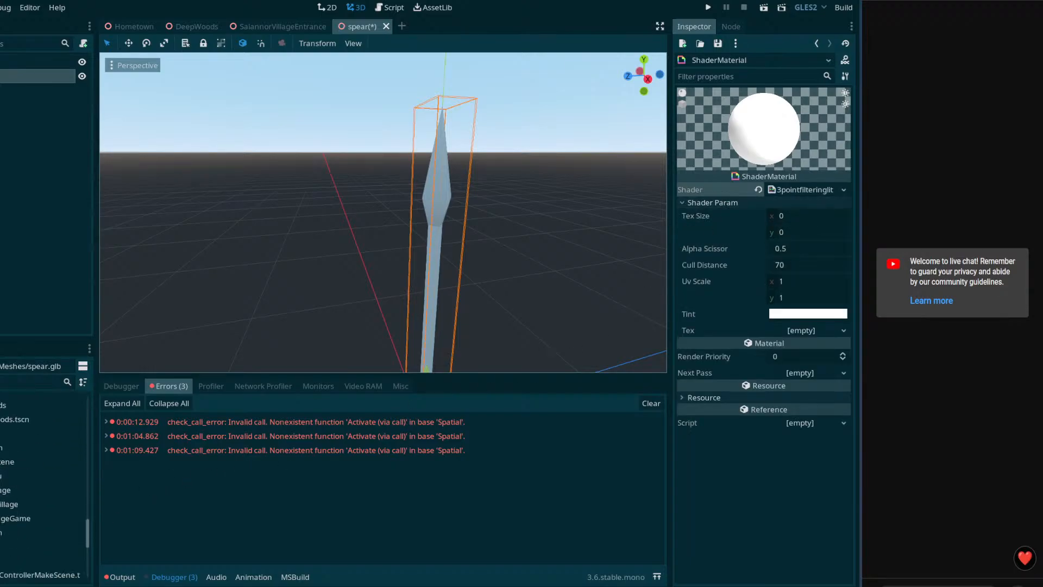
type("spear")
scroll(40, 465, "down", 2)
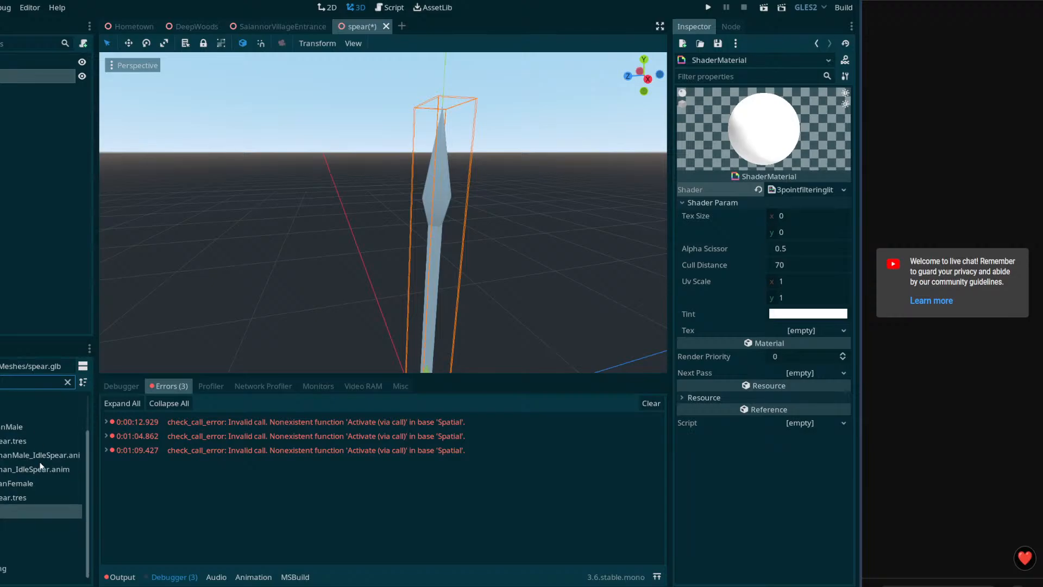
left_click_drag(41, 568, 804, 331)
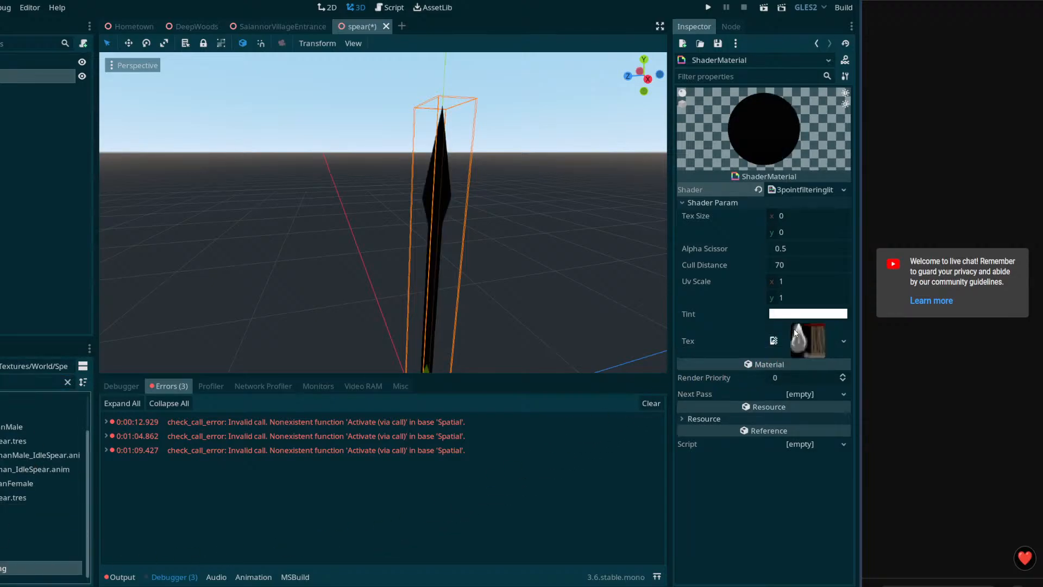
middle_click_drag(304, 233, 315, 266)
Step: Set the shader's Tex Size to 32 × 32
left_click(807, 341)
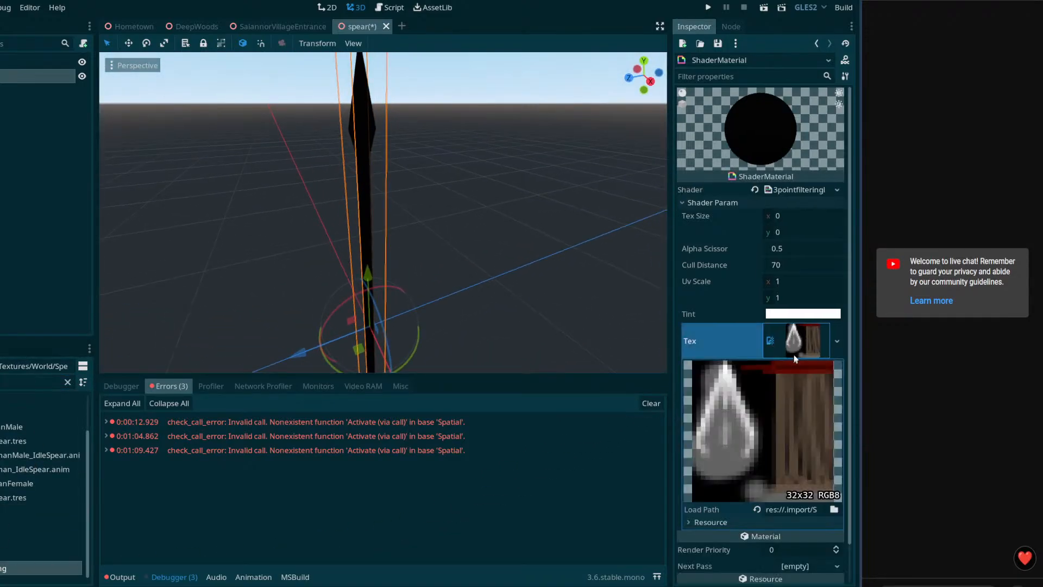
left_click(798, 215)
type("32")
left_click(800, 231)
type("32")
left_click(800, 215)
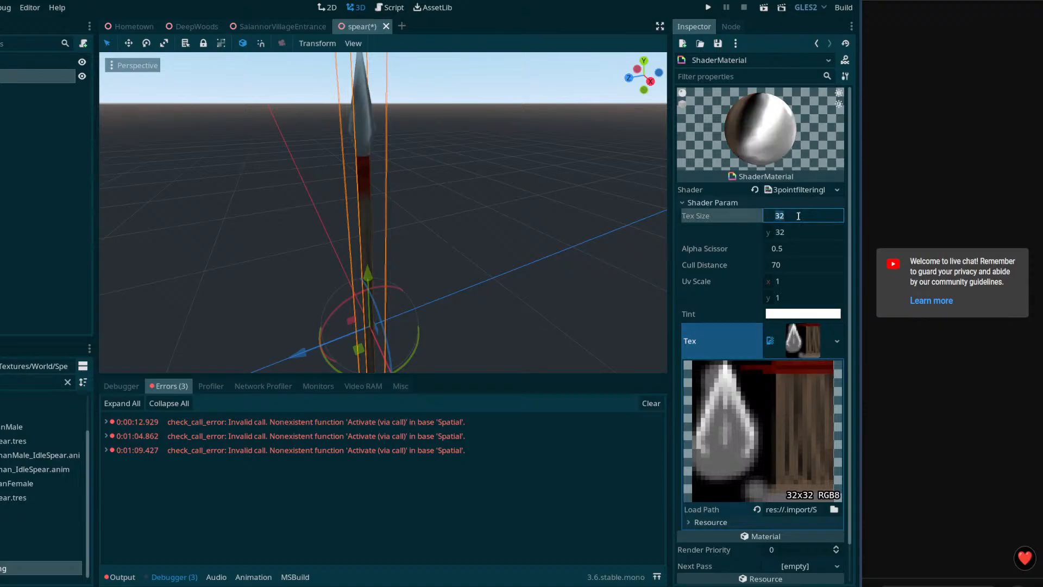
double_click(3, 569)
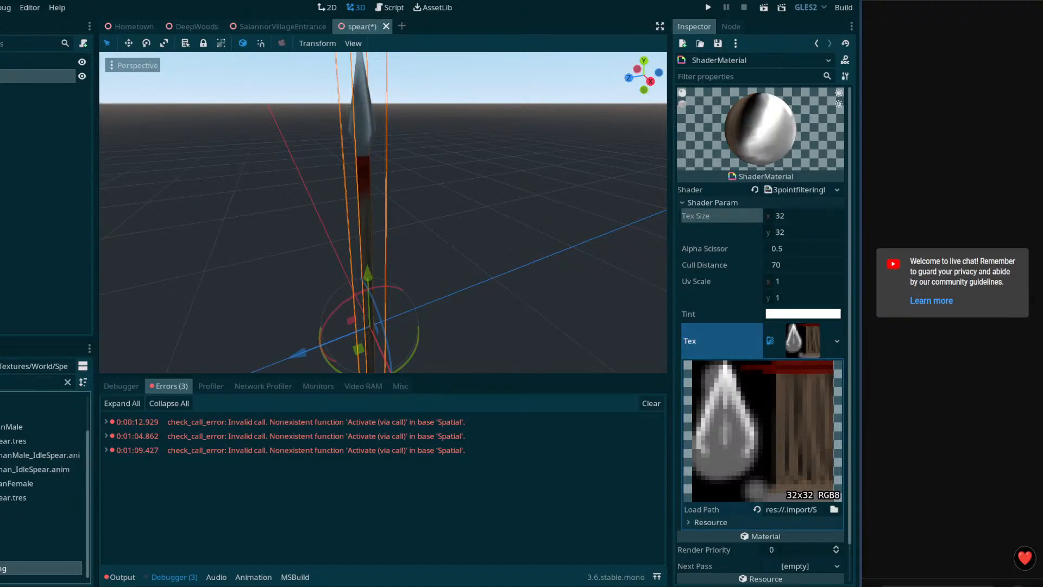
Step: Check Spear.png's import settings, then select the spear's Cube mesh
left_click(1, 26)
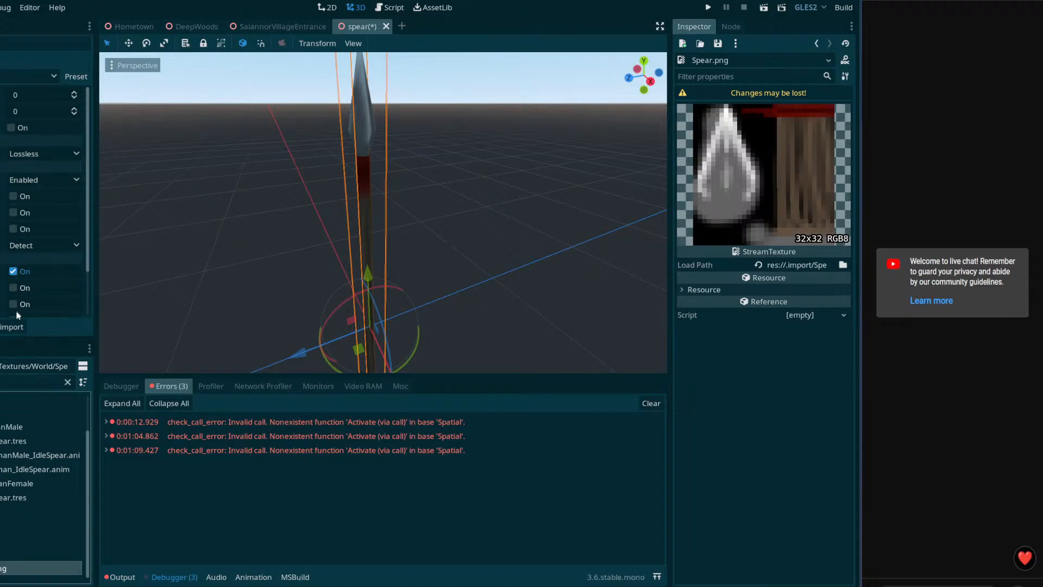
left_click(1, 26)
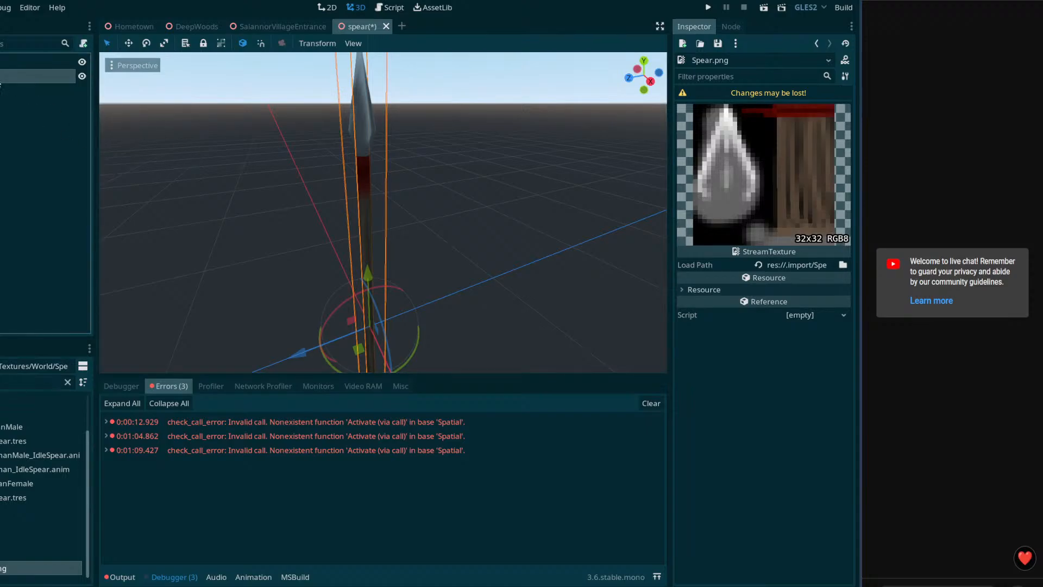
left_click(5, 76)
key("w")
right_click_drag(595, 232, 559, 237)
key("d")
key("s")
key("w")
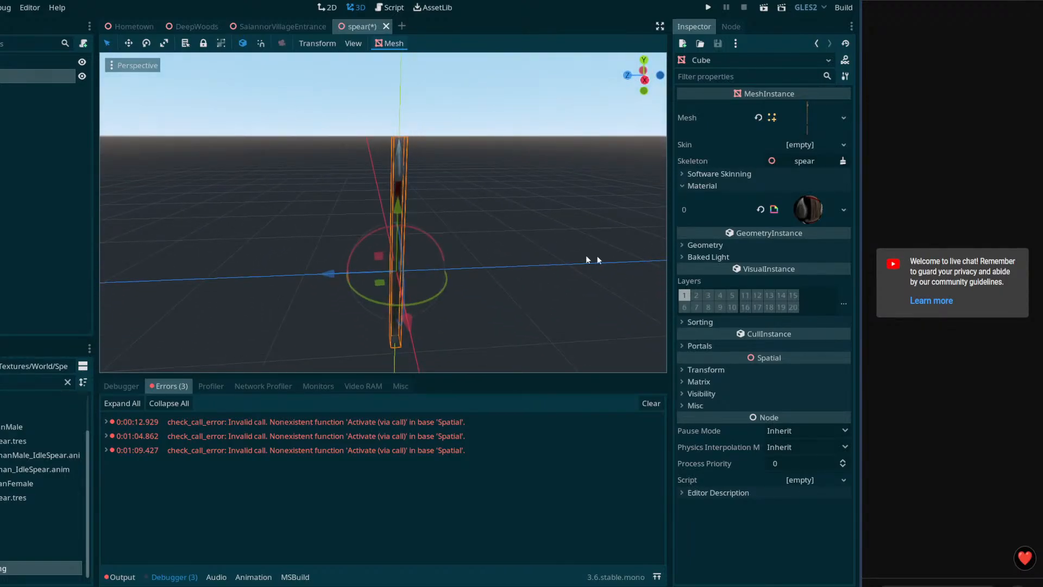
Step: Save the Cube mesh's material 0 as a separate resource named spear
left_click(817, 211)
left_click(780, 332)
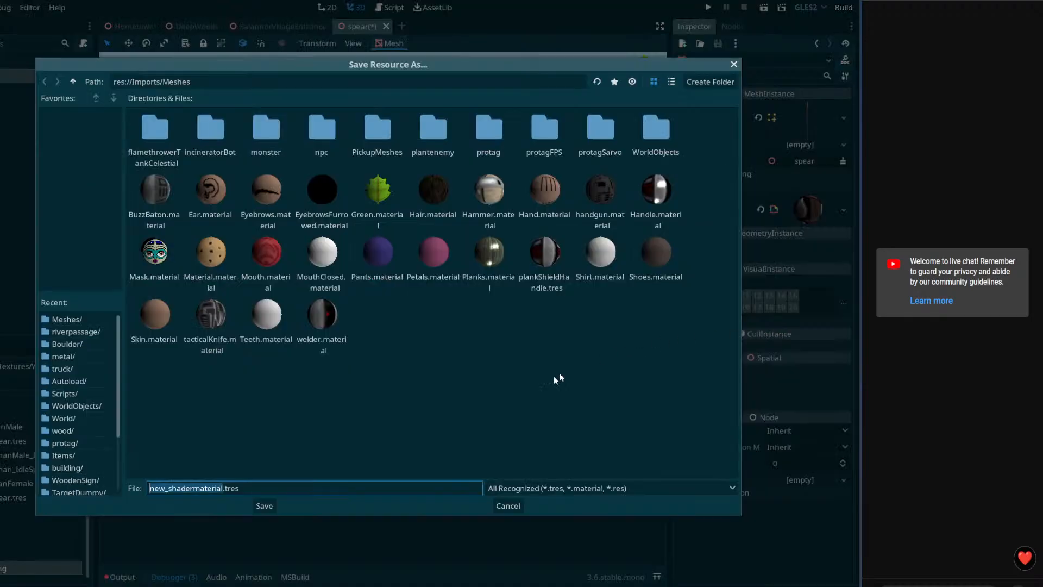
type("ar")
key("Return")
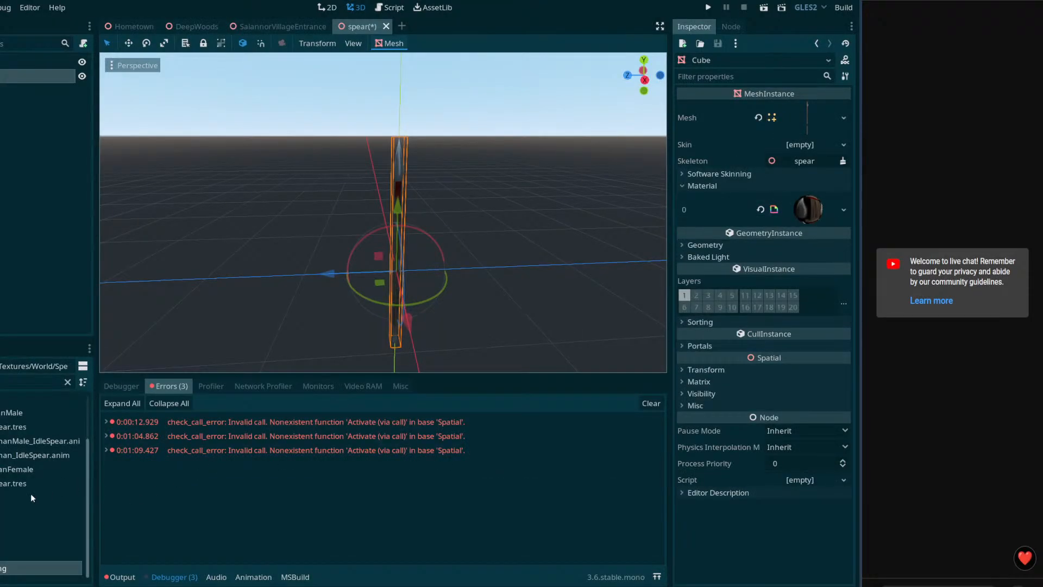
Step: Save the spear scene with Ctrl+S and close its tab
key("w")
key("a")
right_click_drag(429, 331, 463, 316)
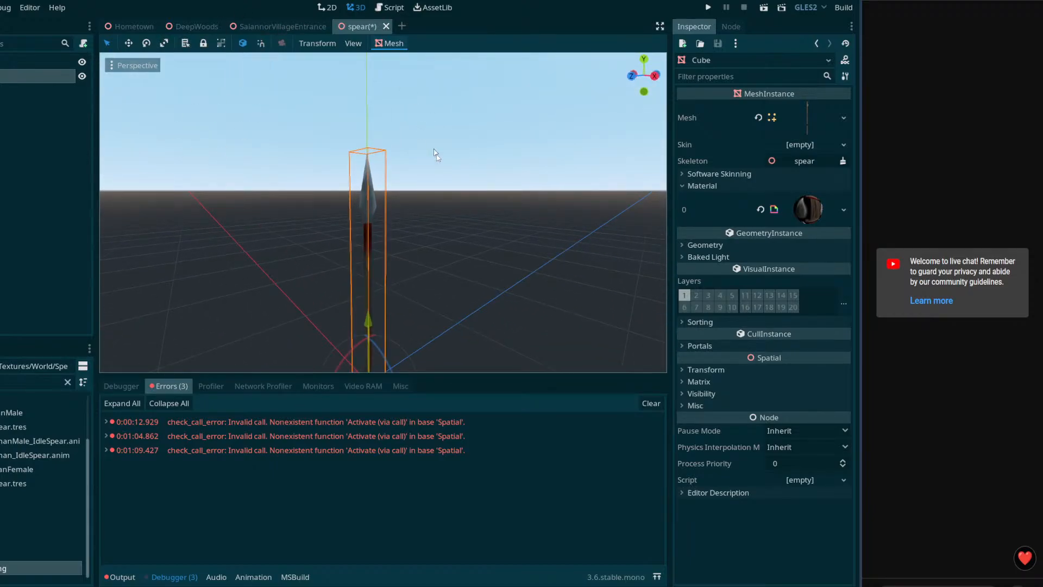
key("ctrl+s")
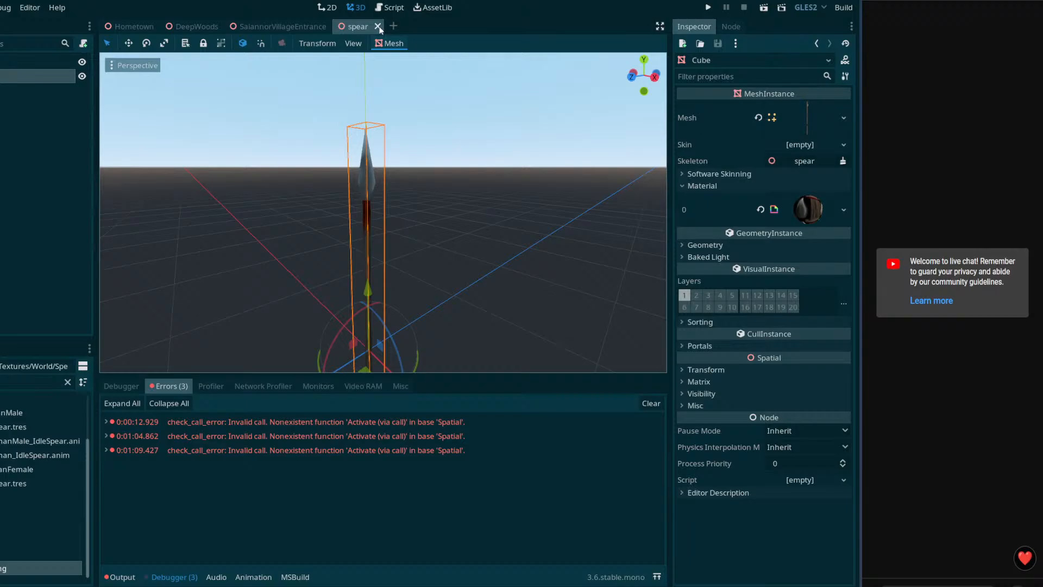
left_click(378, 27)
Step: Close SaiannorVillageEntrance and attach spear.tscn to the character's right-hand BoneAttachment
left_click(335, 26)
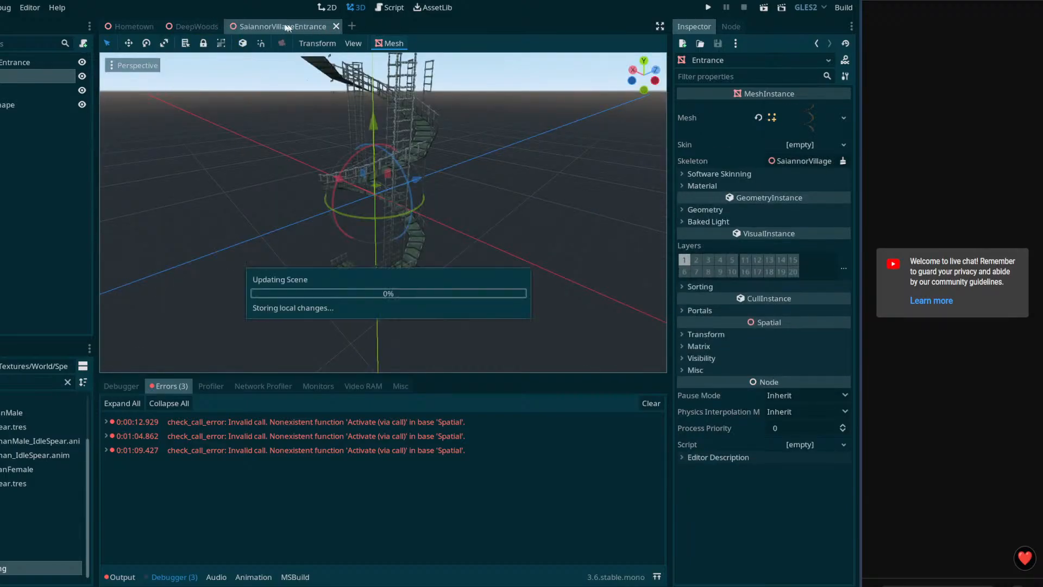
left_click(351, 170)
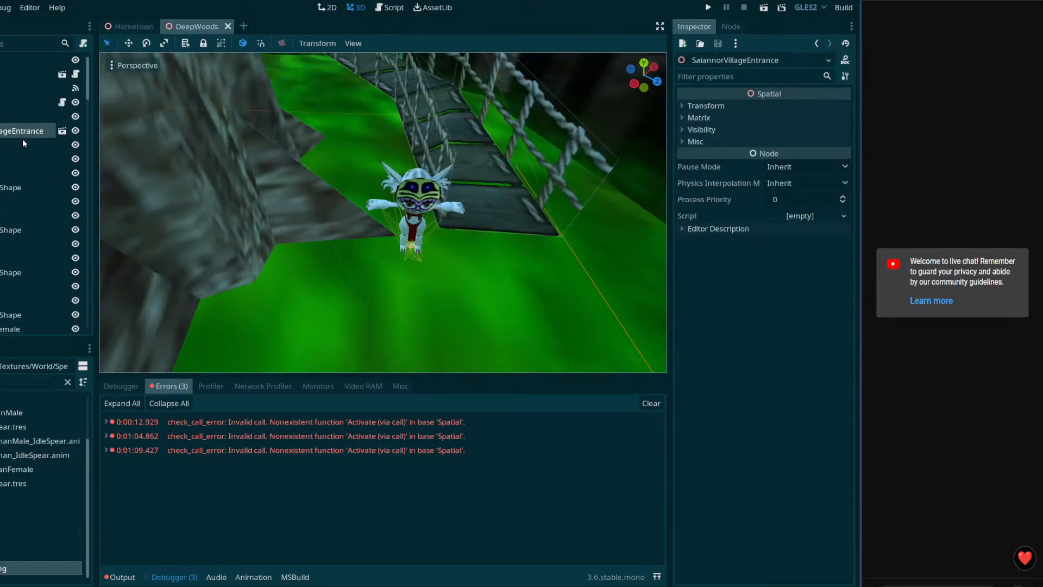
left_click(419, 226)
left_click(1, 191)
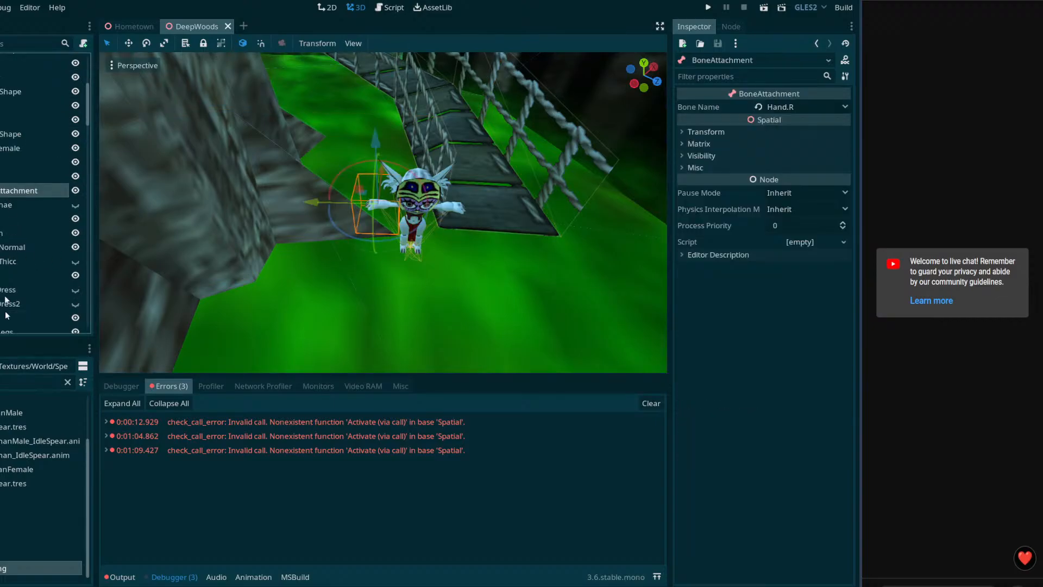
left_click_drag(3, 526, 2, 183)
Step: Rotate the spear upright in her hand and save the DeepWoods scene
scroll(239, 254, "up", 3)
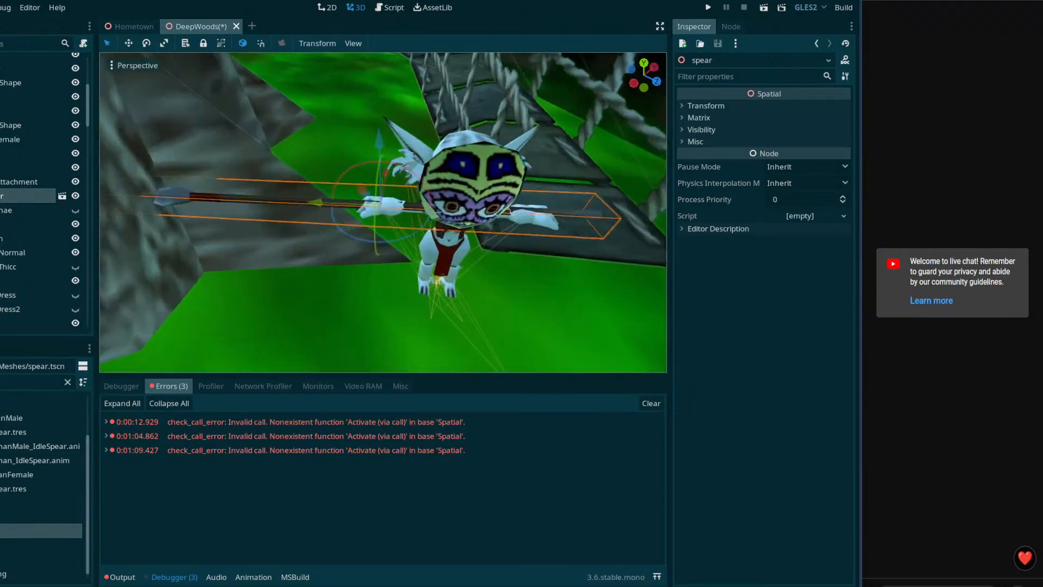
left_click_drag(356, 248, 412, 218)
middle_click_drag(411, 217, 390, 219)
middle_click_drag(401, 347, 394, 305)
key("ctrl+s")
Step: Preview the 02-Idle animation and expand the first Activate error's stack trace
scroll(38, 190, "down", 5)
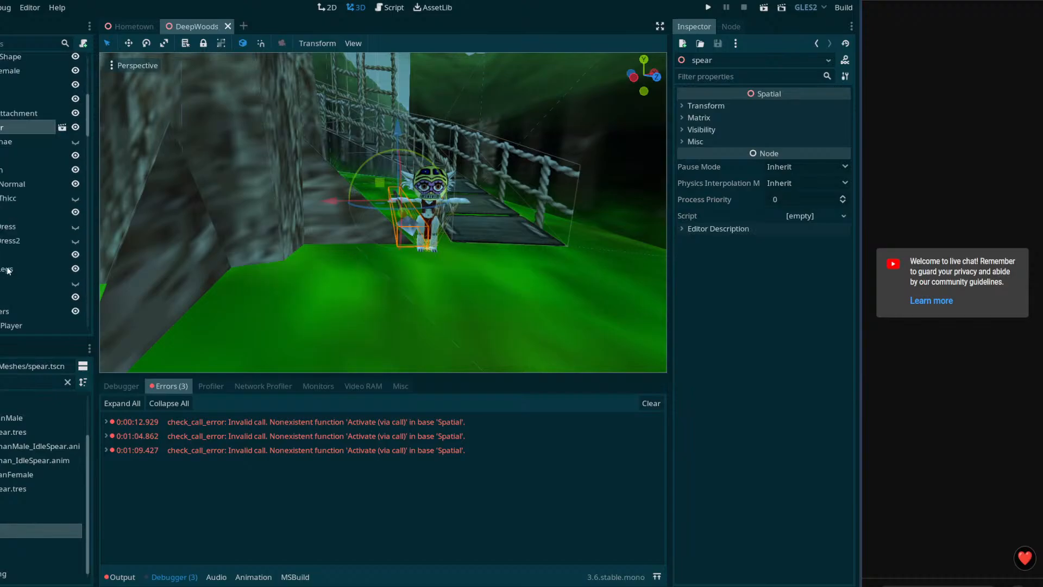
left_click(33, 256)
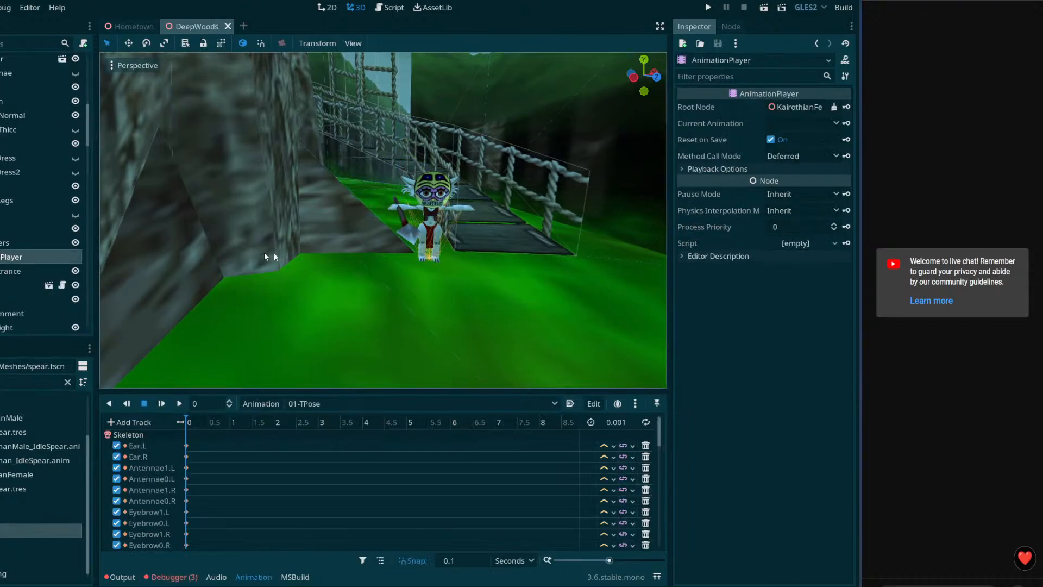
left_click(835, 123)
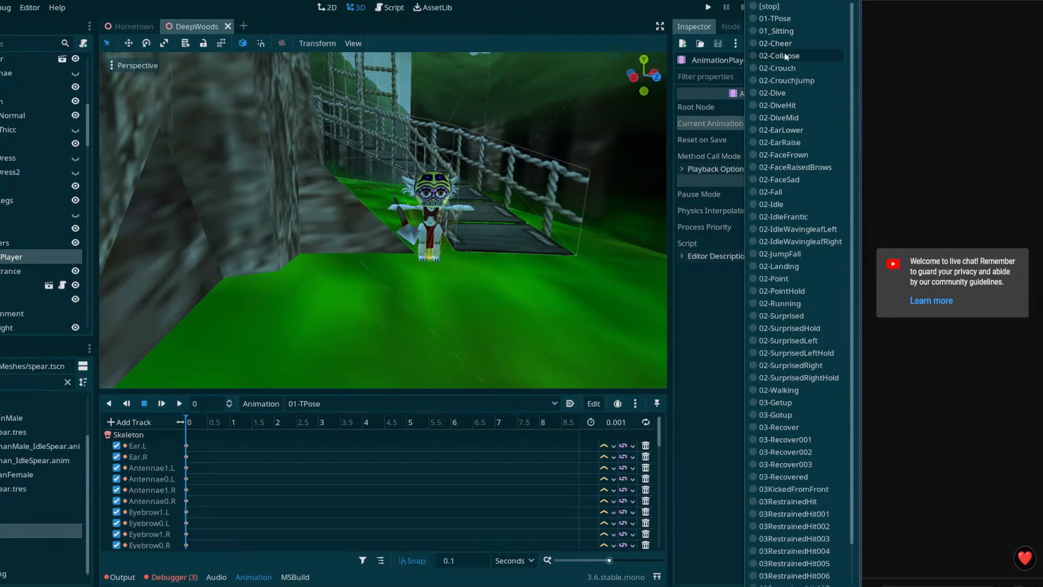
left_click(795, 204)
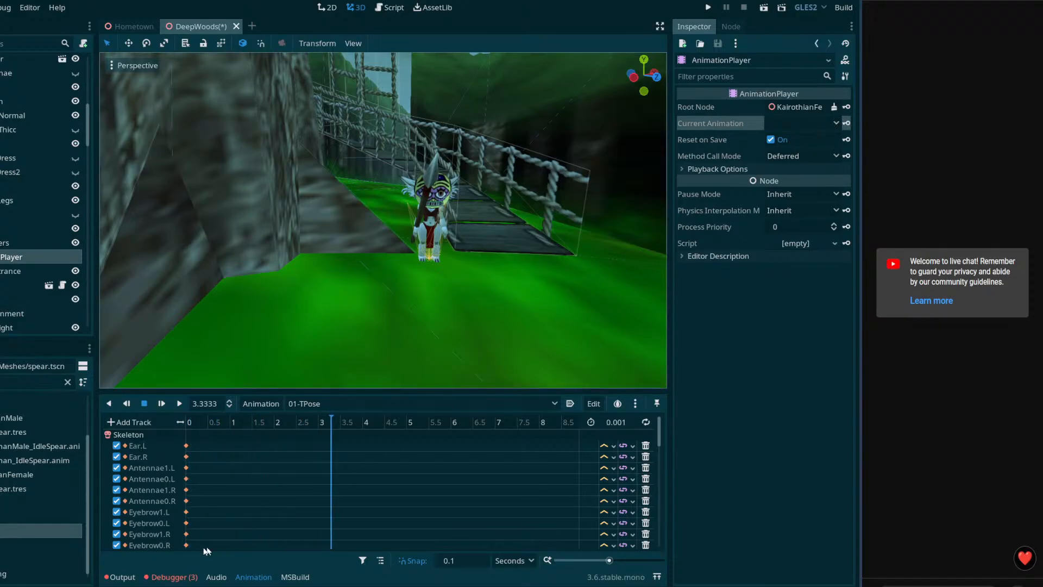
left_click(174, 577)
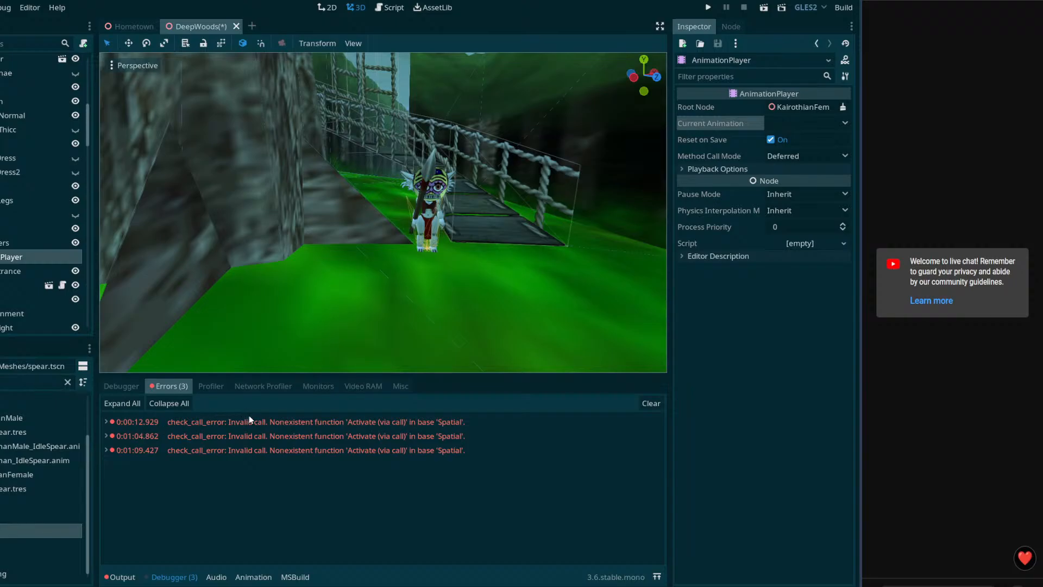
left_click(108, 423)
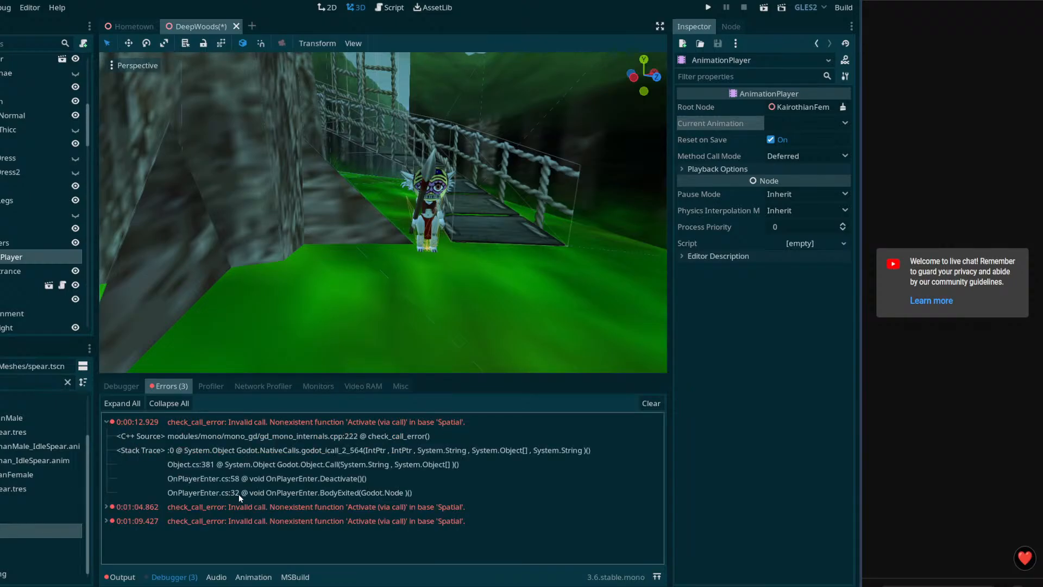
Step: At the failing Deactivate code, add a Node n = GetNode<Node>(GetChild(1)) line after line 58
left_click(273, 478)
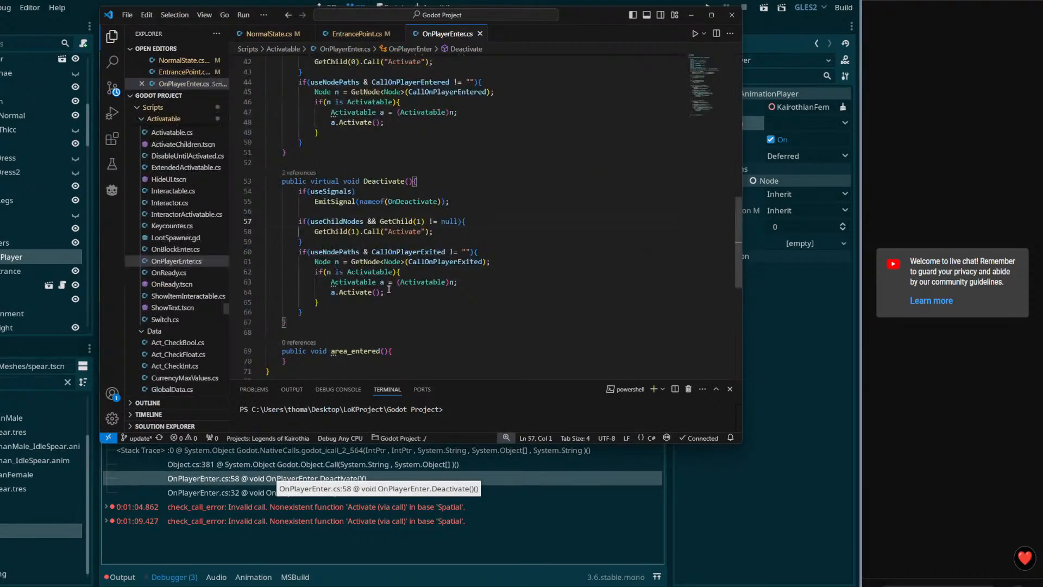
left_click(485, 222)
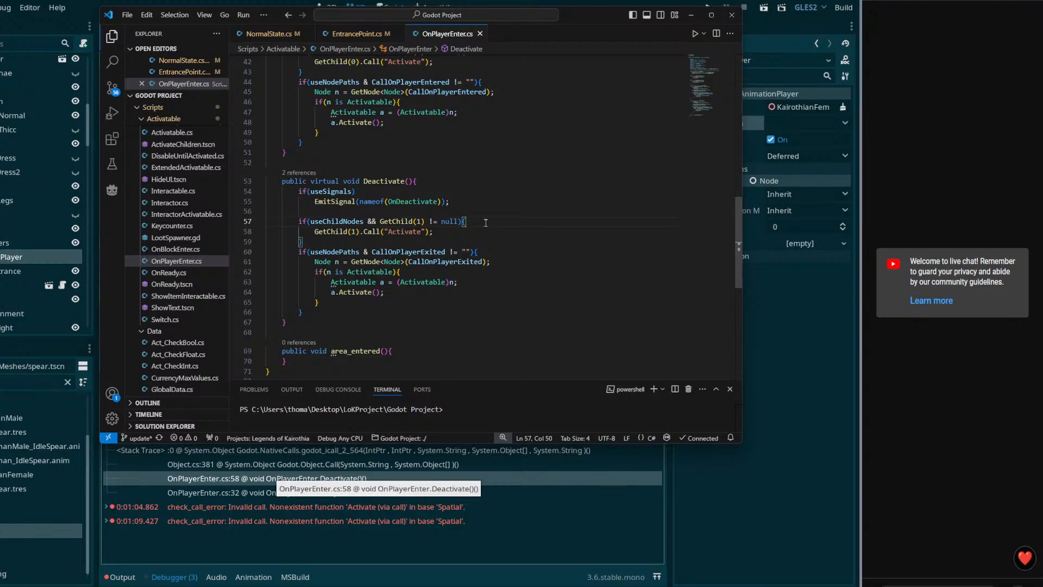
scroll(478, 243, "up", 1)
left_click(468, 253)
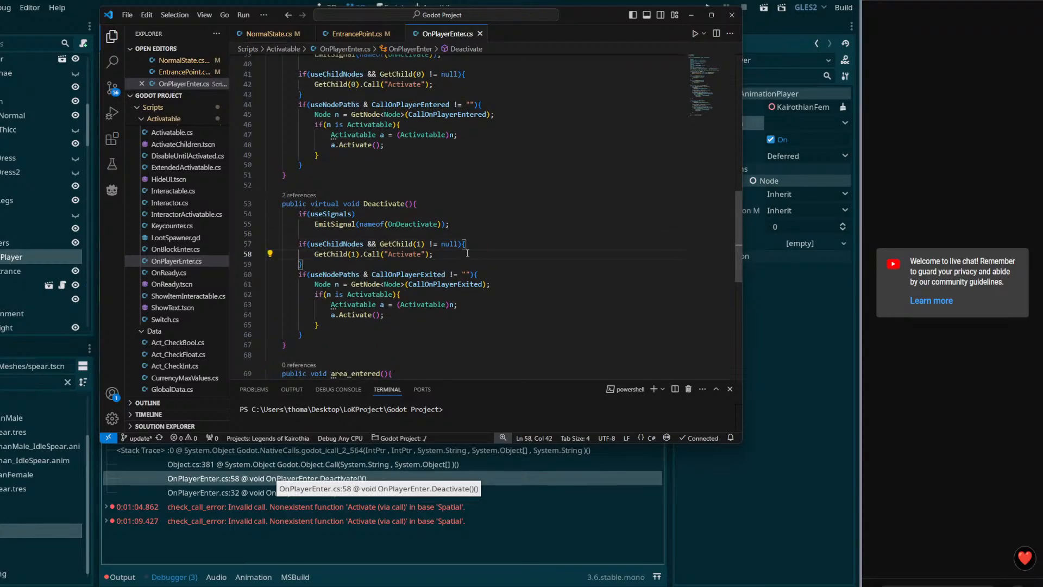
key("Return")
type("Node ")
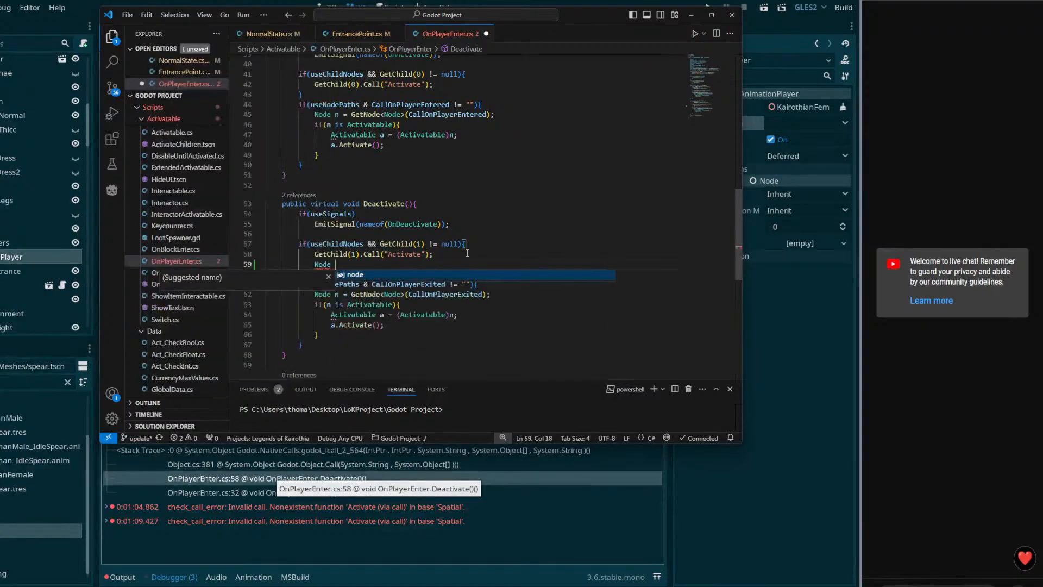
type("n = GetNode")
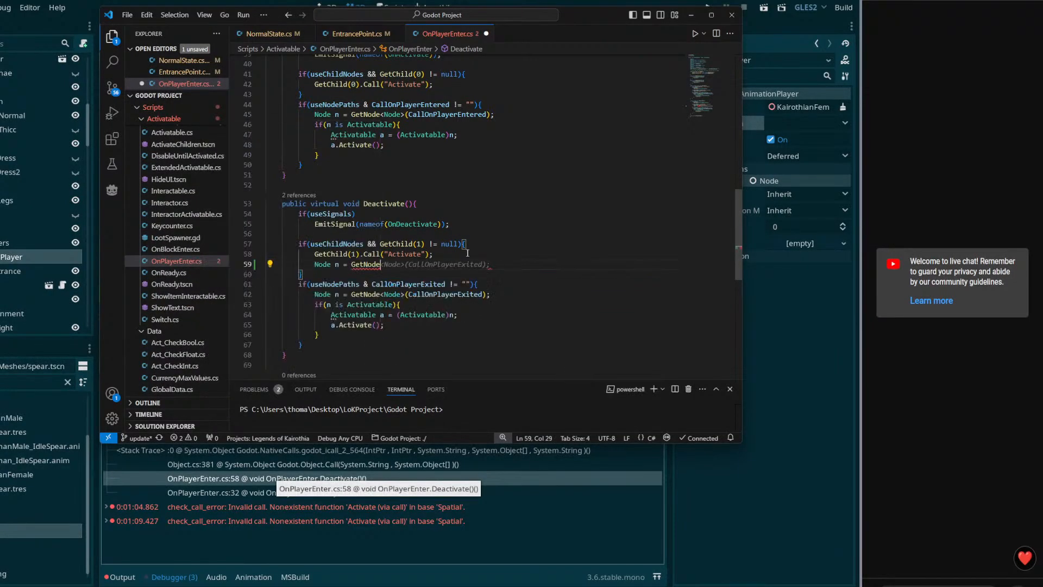
type("<Node>(")
key("Escape")
type("GetChil")
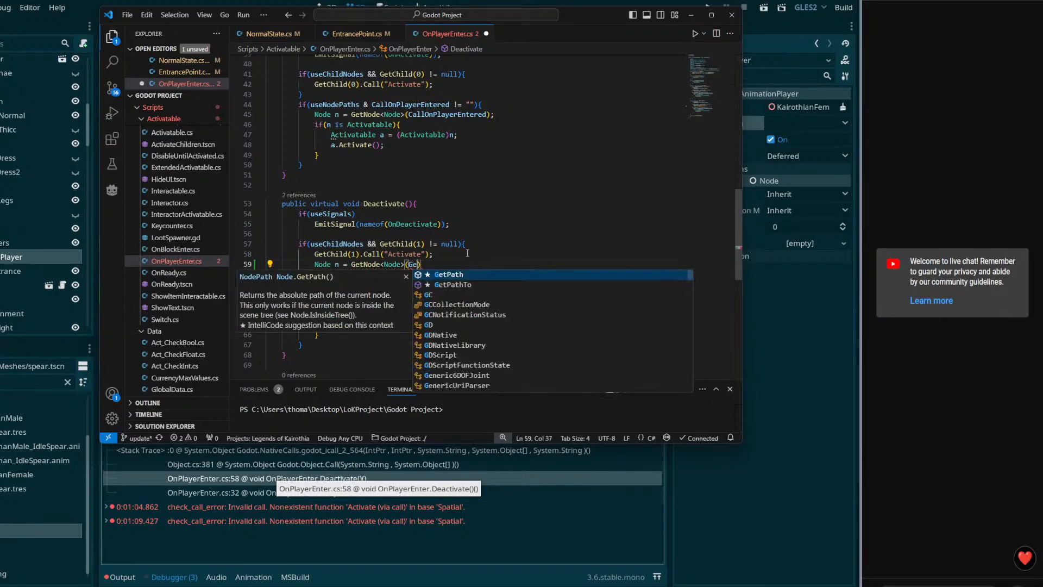
type("d(1))")
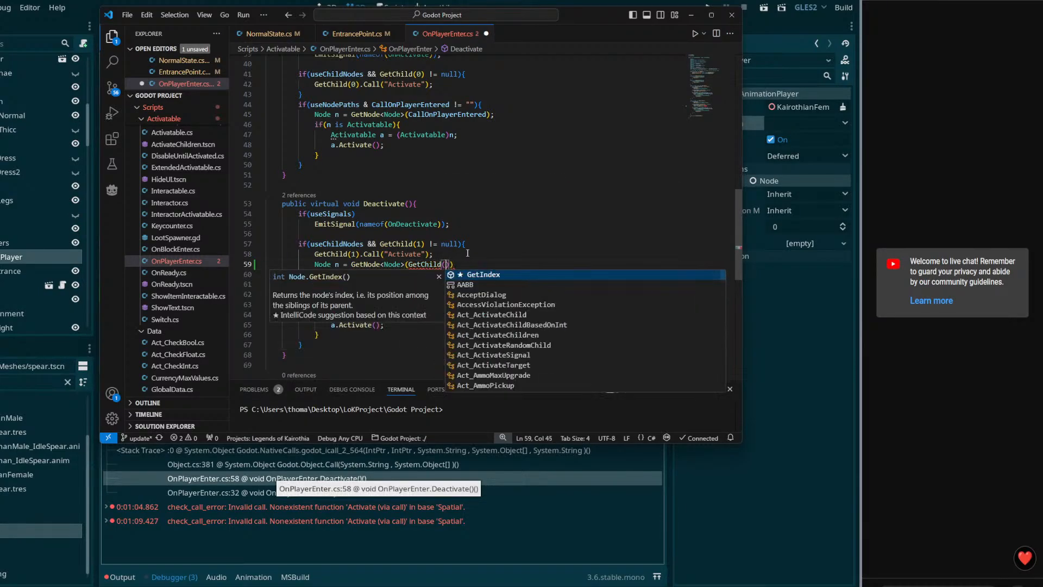
type(");")
key("ctrl+s")
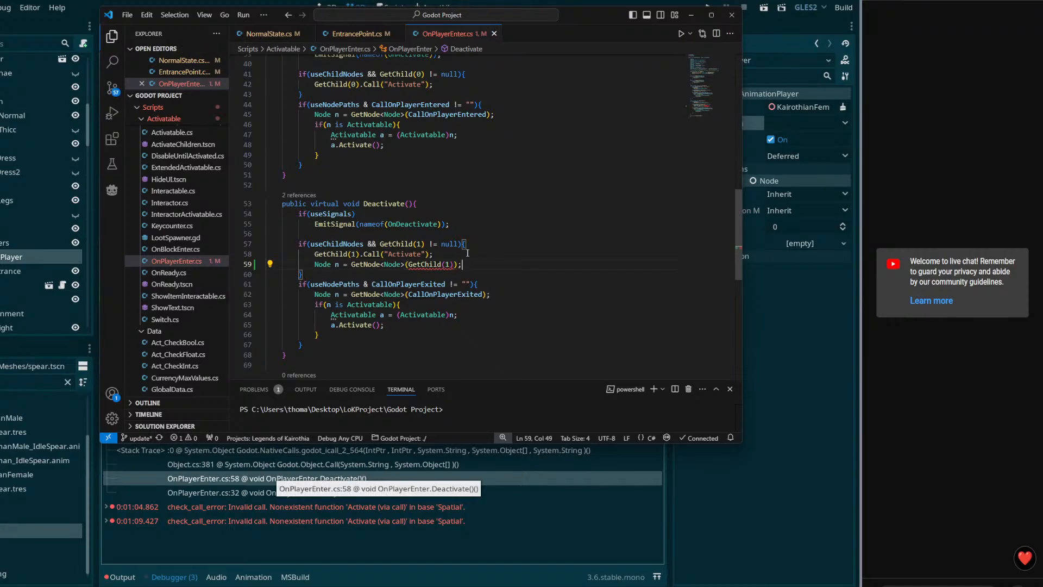
Step: Correct line 59 to use GetChild(1) and add an 'if (n is Activatable)' check below it
key("BackSpace")
key("BackSpace")
key("BackSpace")
key("BackSpace")
key("BackSpace")
key("BackSpace")
key("BackSpace")
key("BackSpace")
key("BackSpace")
key("BackSpace")
key("BackSpace")
key("BackSpace")
key("BackSpace")
key("BackSpace")
key("BackSpace")
key("BackSpace")
key("BackSpace")
key("BackSpace")
key("BackSpace")
key("BackSpace")
key("BackSpace")
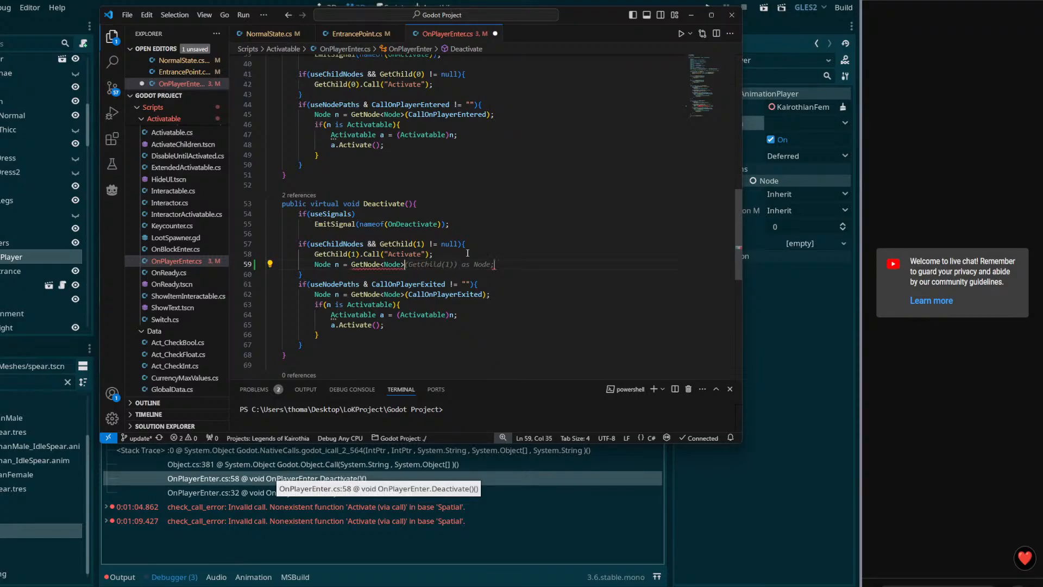
type("etChi")
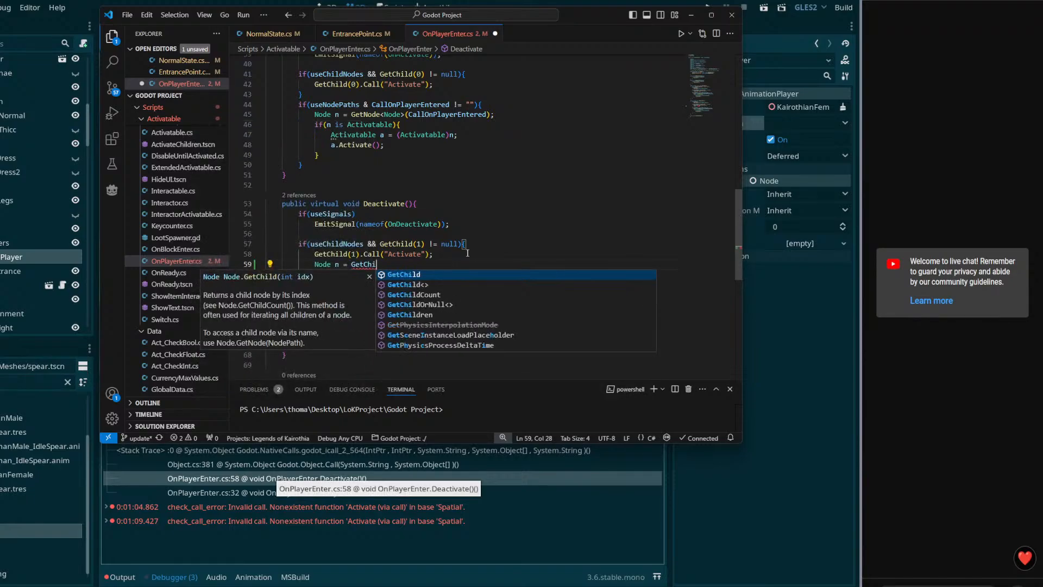
type("ld(1);")
key("ctrl+s")
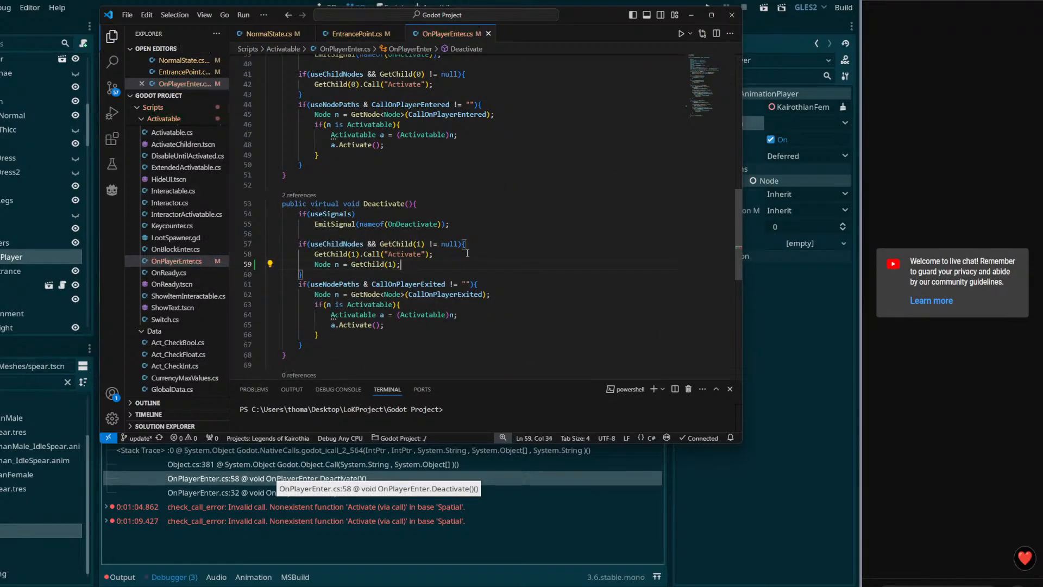
key("Return")
type("if(n is Activatable)")
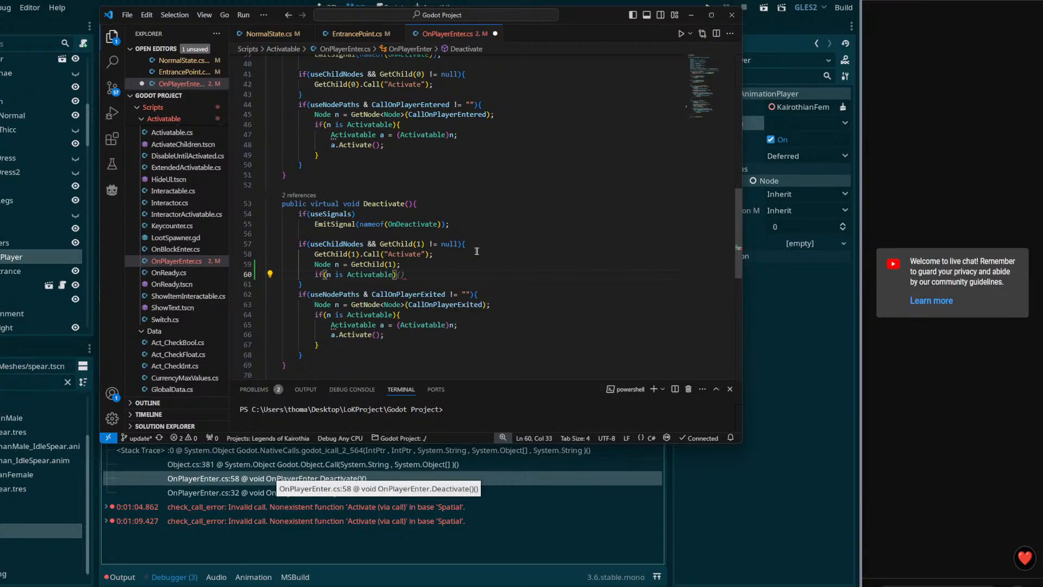
Step: Copy the cast-and-activate block under the new Activatable check and save
left_click_drag(319, 345, 397, 315)
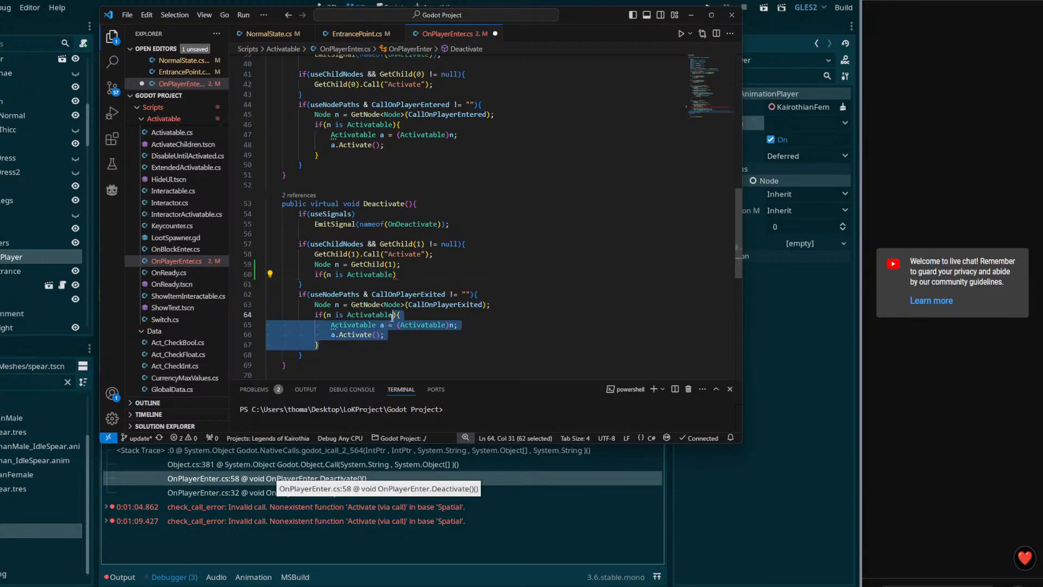
key("ctrl+c")
left_click(409, 275)
key("ctrl+v")
key("ctrl+s")
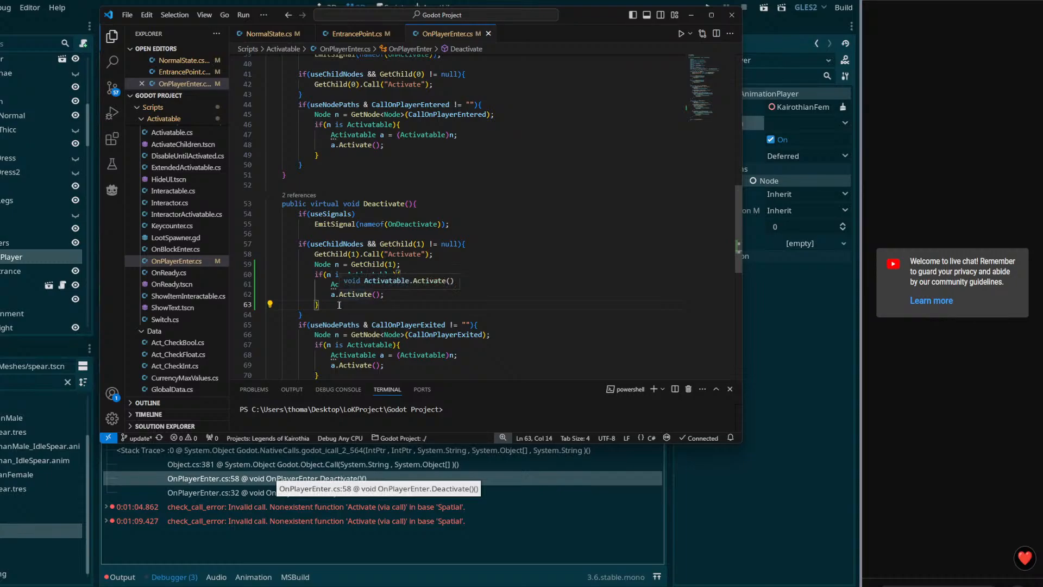
Step: Comment out the old GetChild(1).Call("Activate") line in Deactivate
left_click_drag(320, 305, 314, 266)
scroll(347, 266, "up", 2)
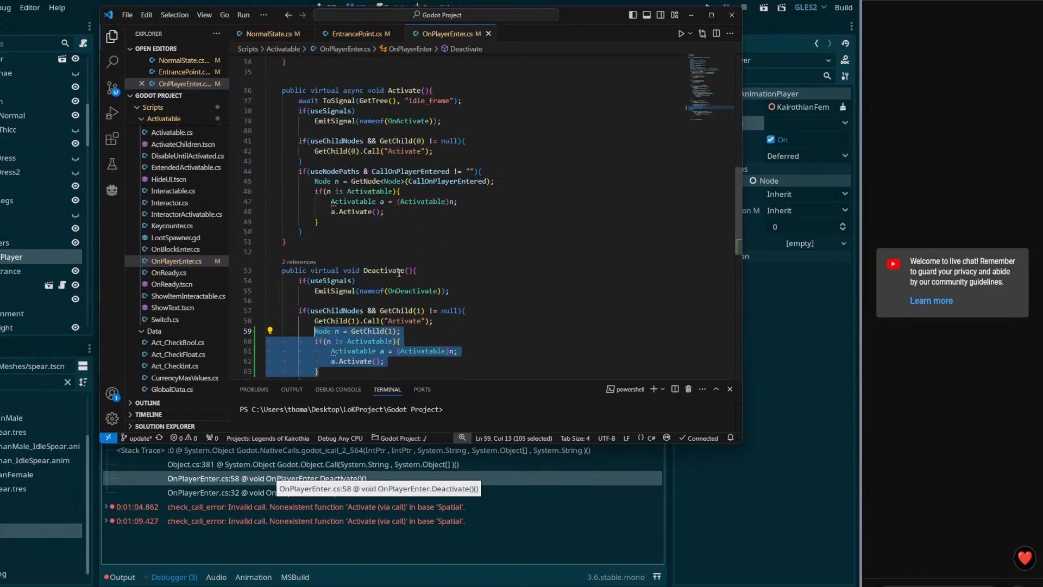
left_click(315, 299)
key("ctrl+slash")
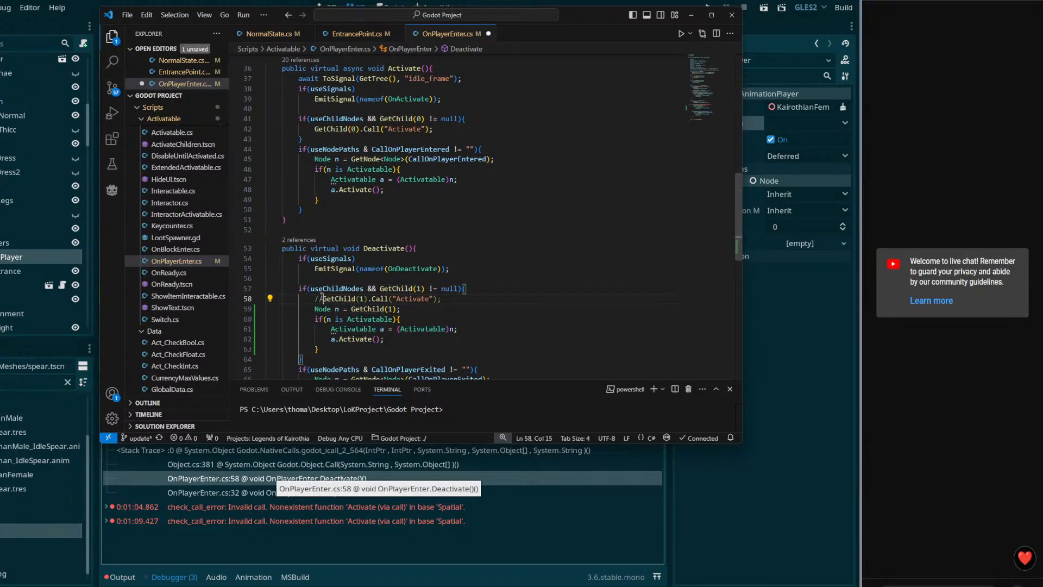
Step: In Activate, paste the block with child index 0, delete the old GetChild(0) call, and save
scroll(414, 284, "up", 3)
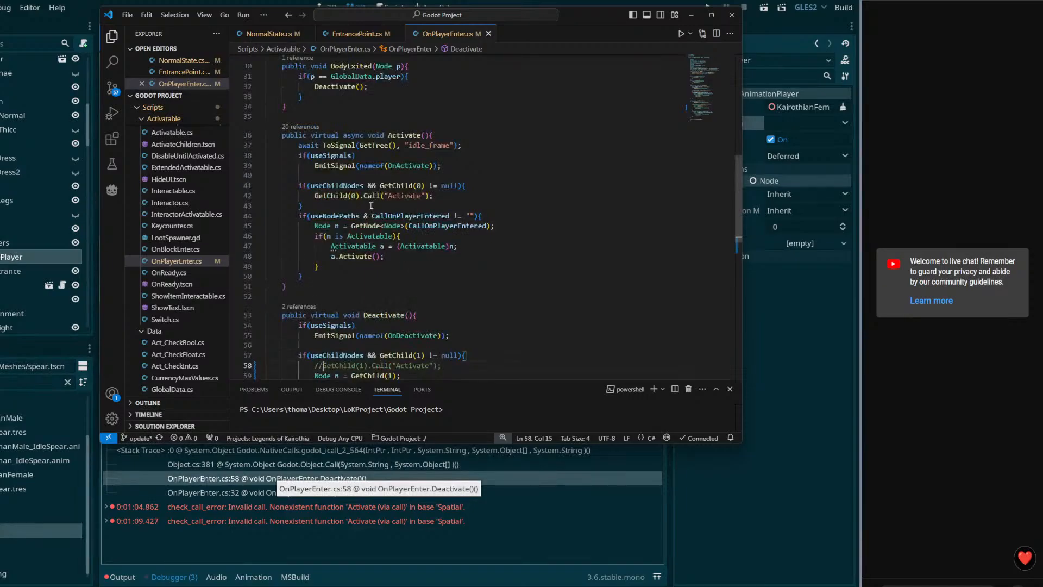
left_click(454, 198)
key("Return")
key("ctrl+v")
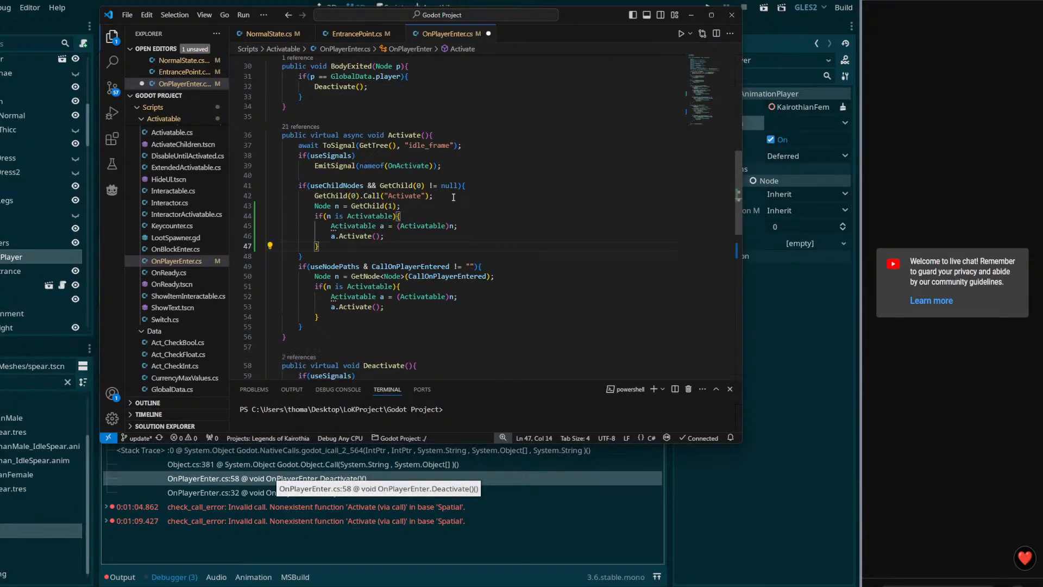
double_click(391, 206)
type("0")
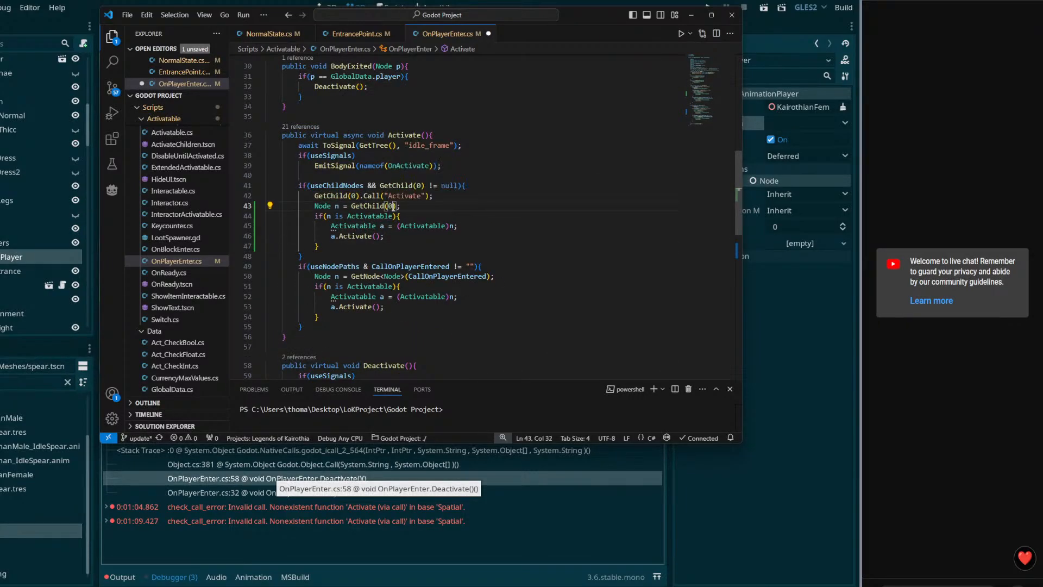
triple_click(369, 196)
key("BackSpace")
left_click(455, 197)
key("ctrl+s")
scroll(455, 196, "up", 4)
left_click(691, 15)
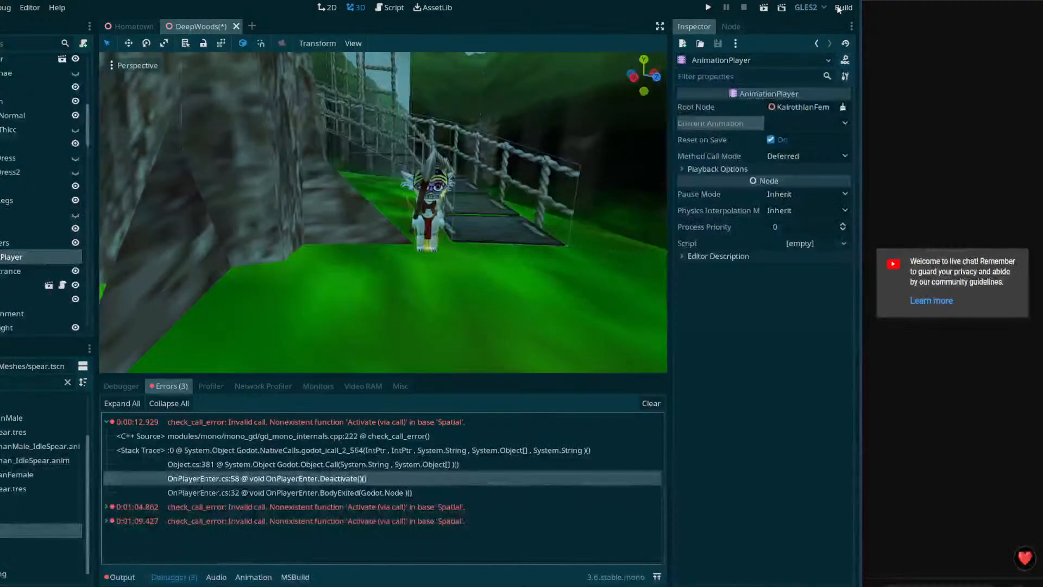
Step: Expand the second and third error stack traces, then show the AnimationPlayer's animation editor
left_click(112, 506)
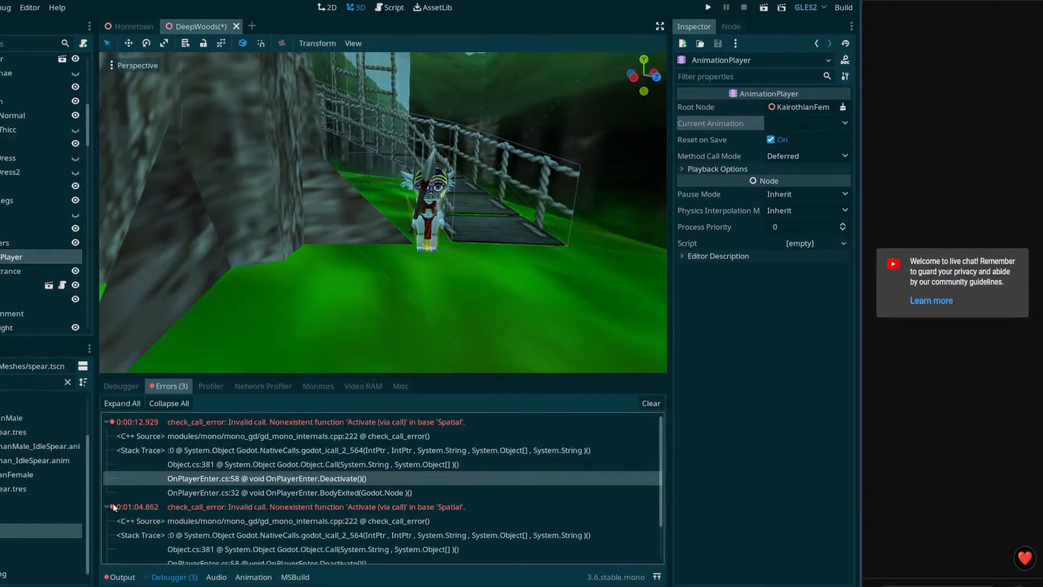
scroll(148, 495, "down", 2)
scroll(226, 511, "up", 2)
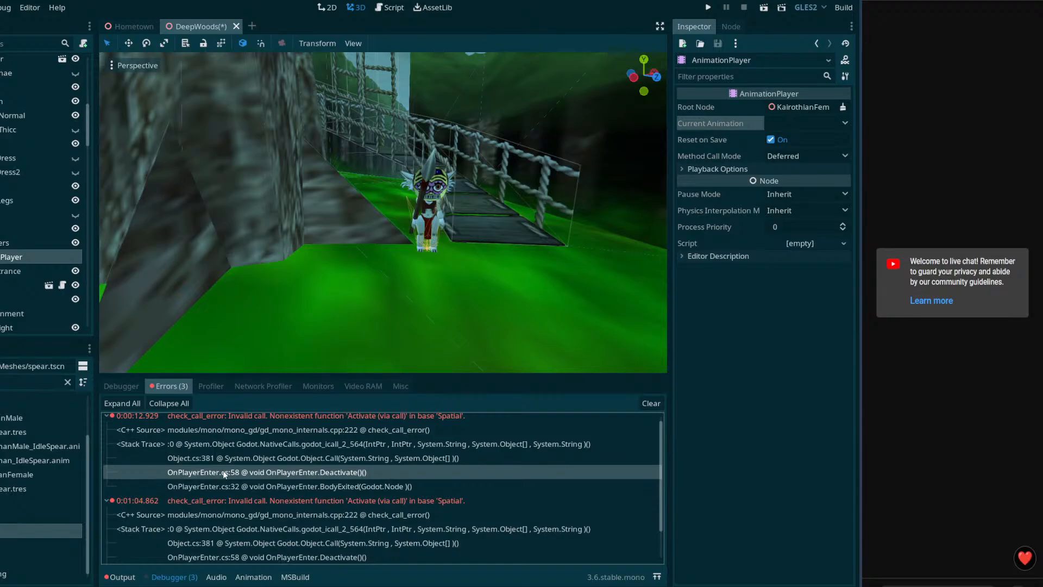
scroll(228, 474, "down", 2)
left_click(106, 547)
scroll(227, 535, "down", 4)
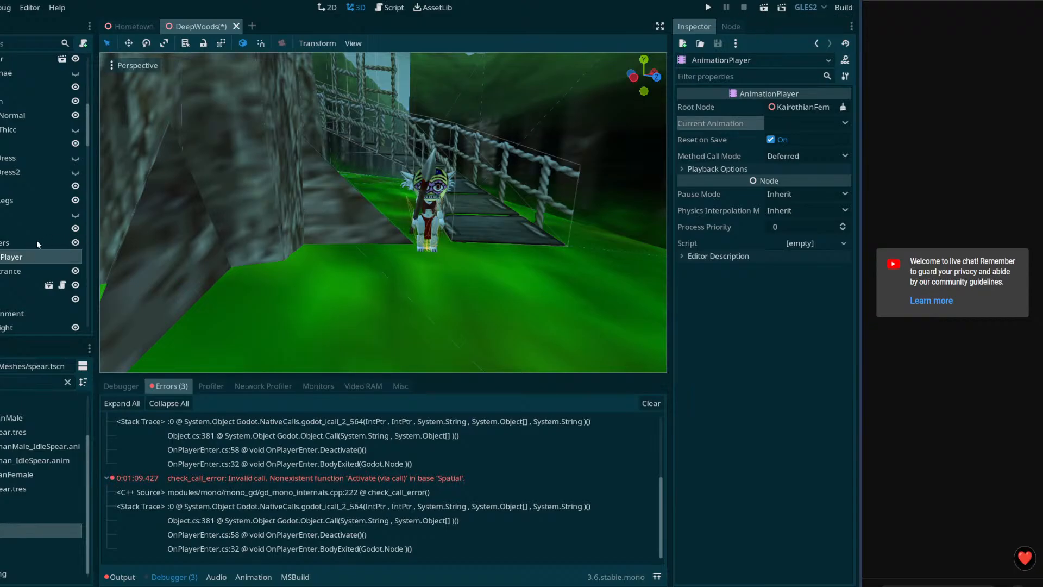
left_click(31, 255)
scroll(38, 242, "up", 5)
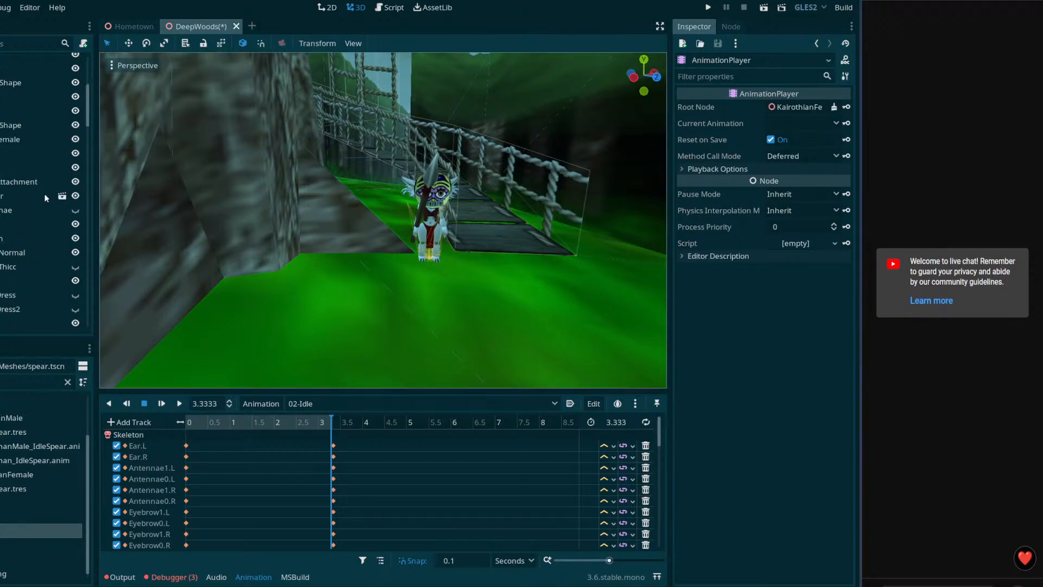
Step: Reselect the AnimationPlayer and make 02-Walking the current animation
scroll(27, 240, "down", 6)
left_click(2, 212)
left_click(3, 223)
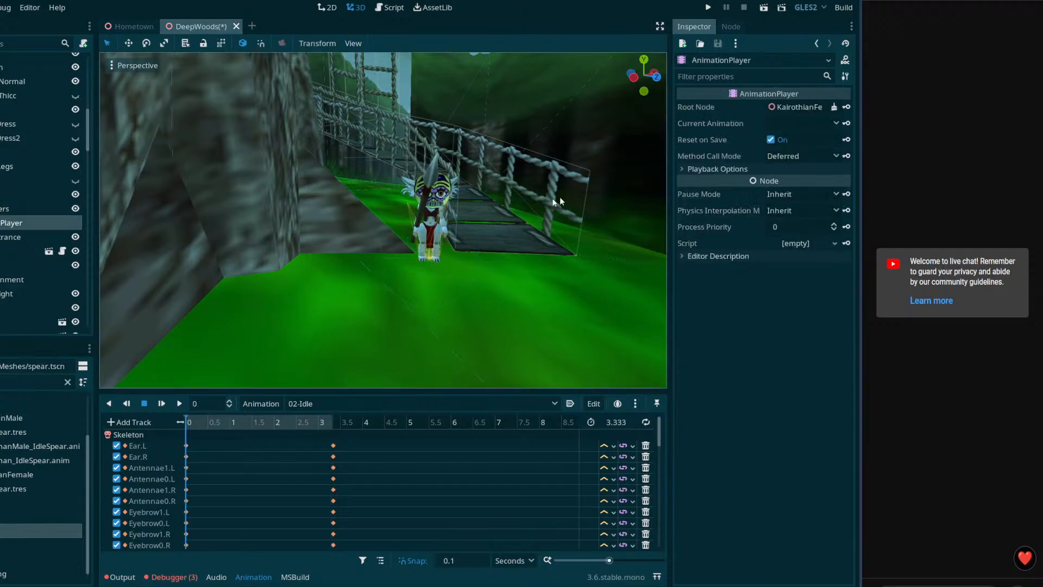
left_click(791, 123)
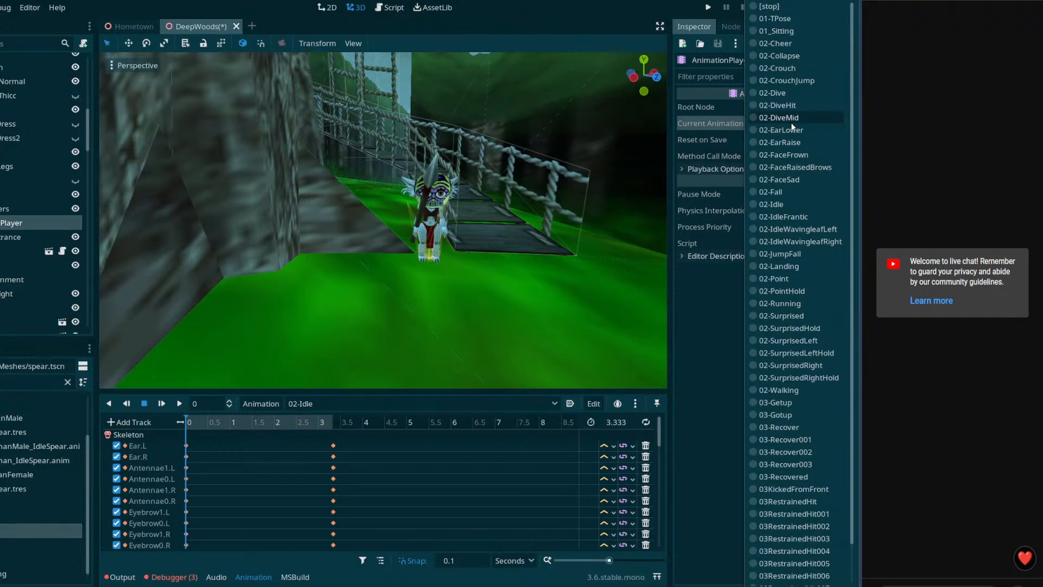
scroll(788, 282, "down", 2)
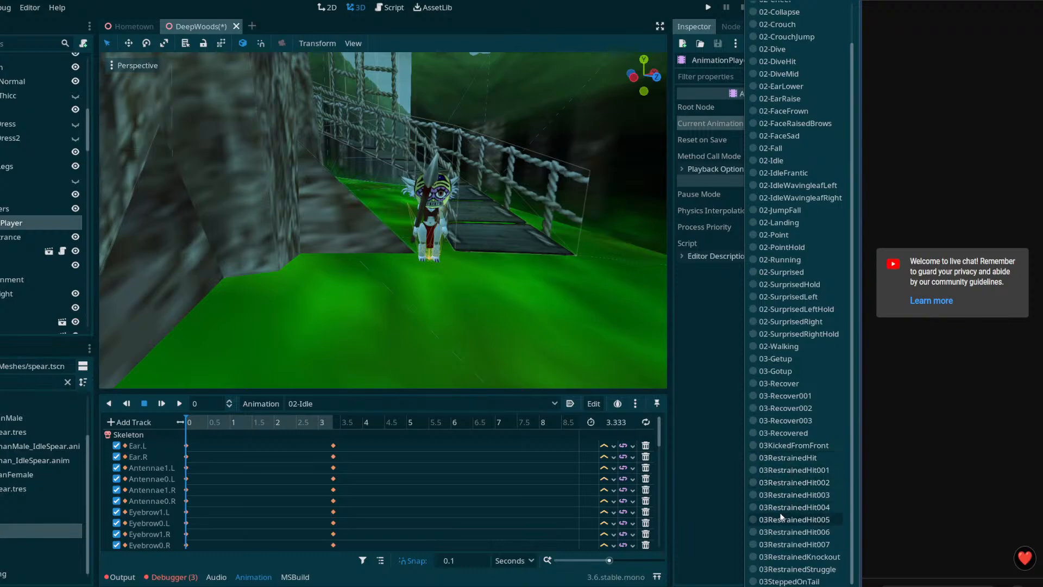
scroll(788, 489, "up", 2)
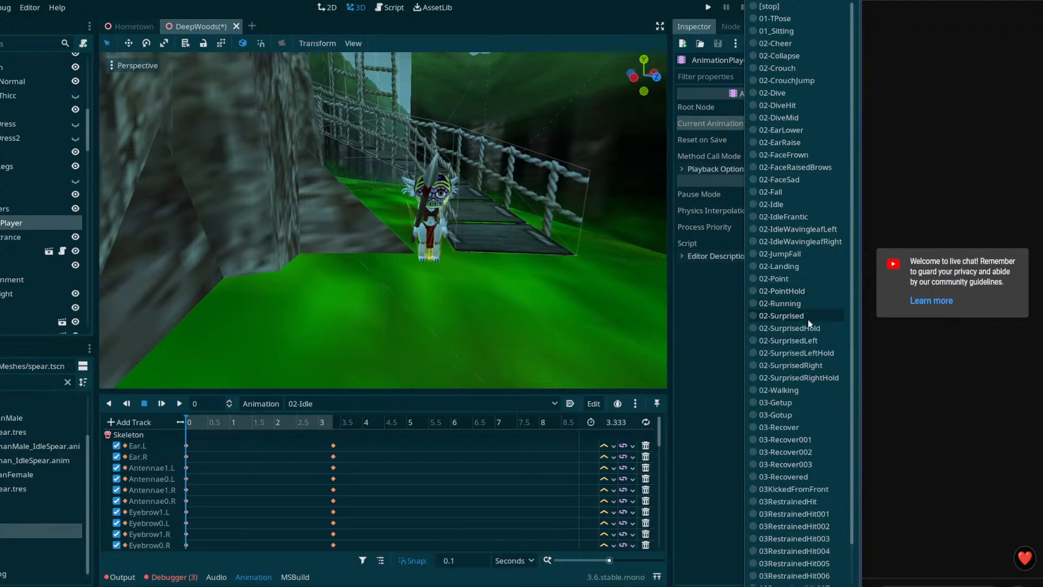
left_click(790, 390)
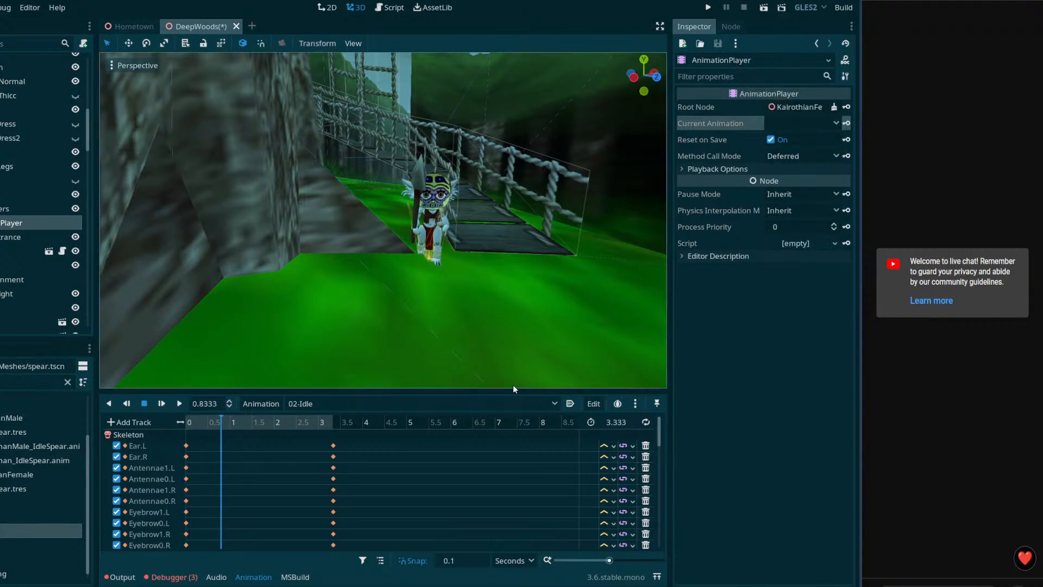
Step: Load IdleSpear.tres from Imports > Meshes > npc > KairothianFemale as an animation
left_click(512, 403)
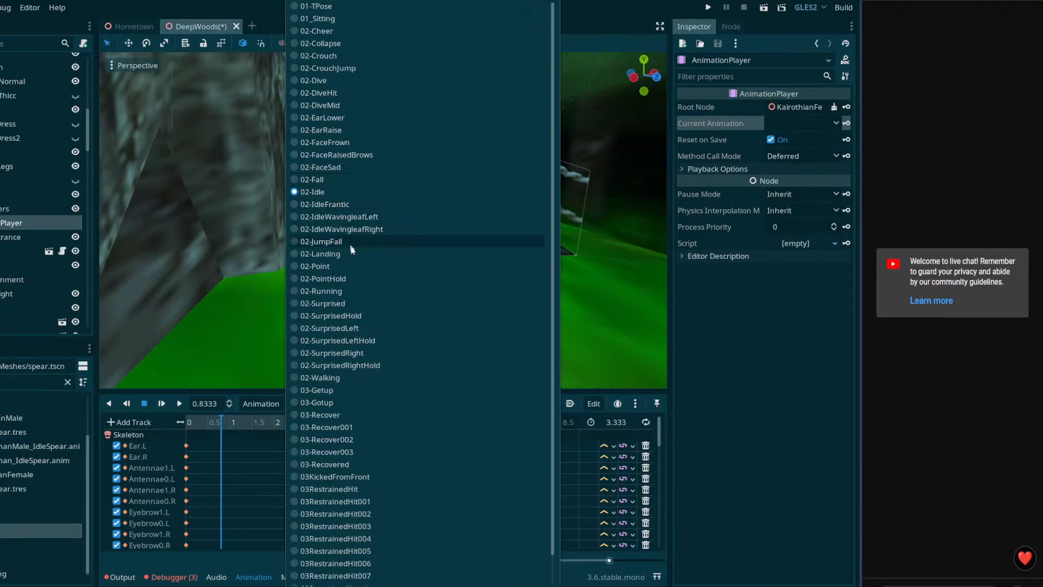
scroll(342, 229, "down", 1)
scroll(344, 470, "up", 1)
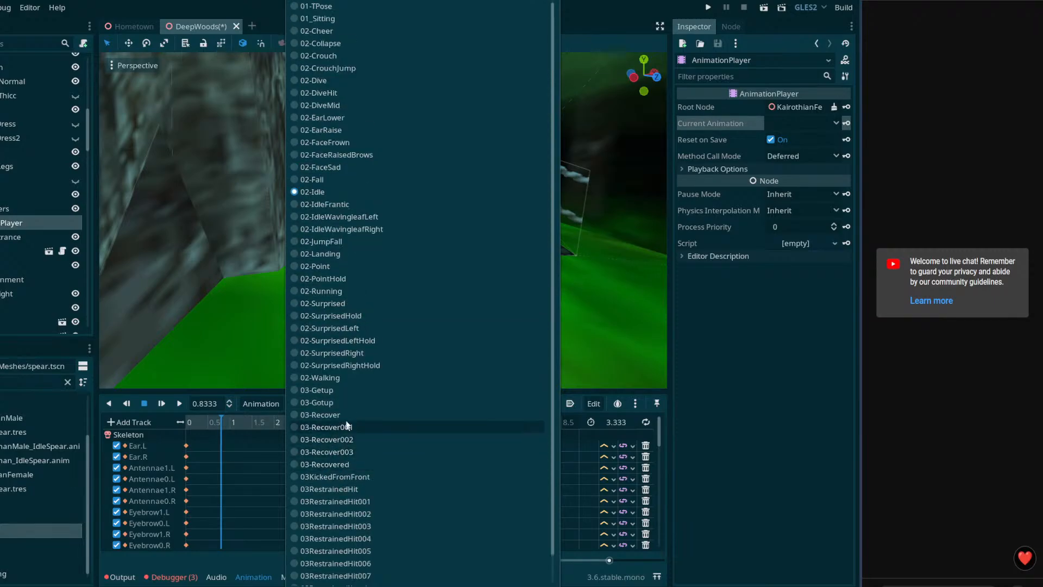
left_click(257, 396)
left_click(259, 402)
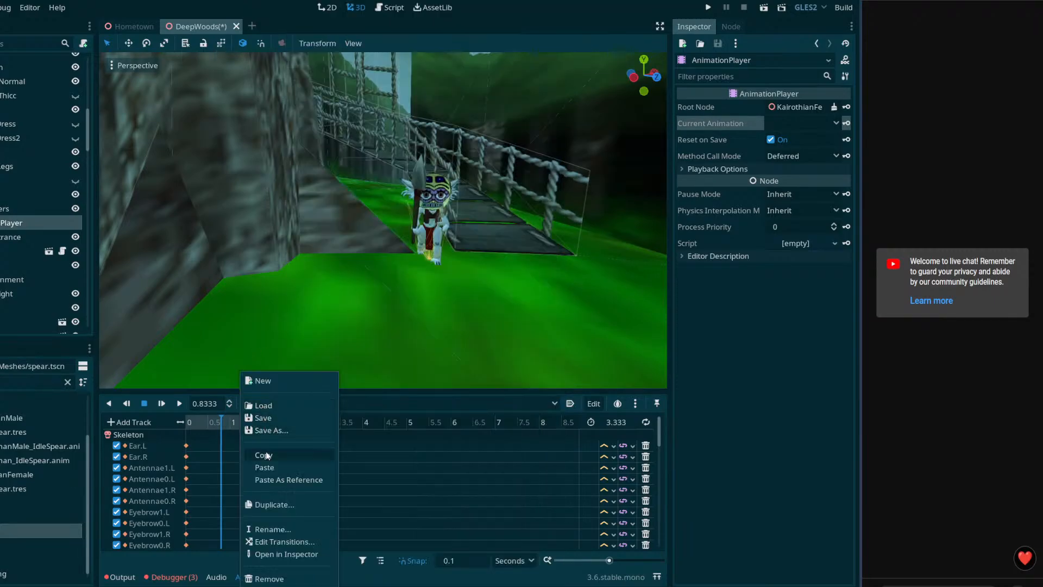
left_click(261, 405)
double_click(441, 135)
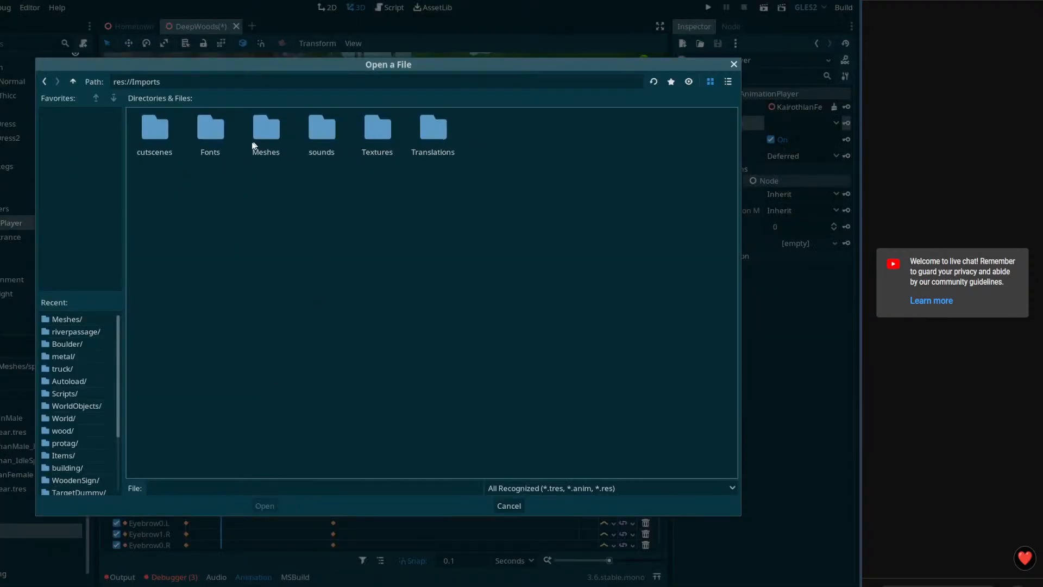
double_click(274, 141)
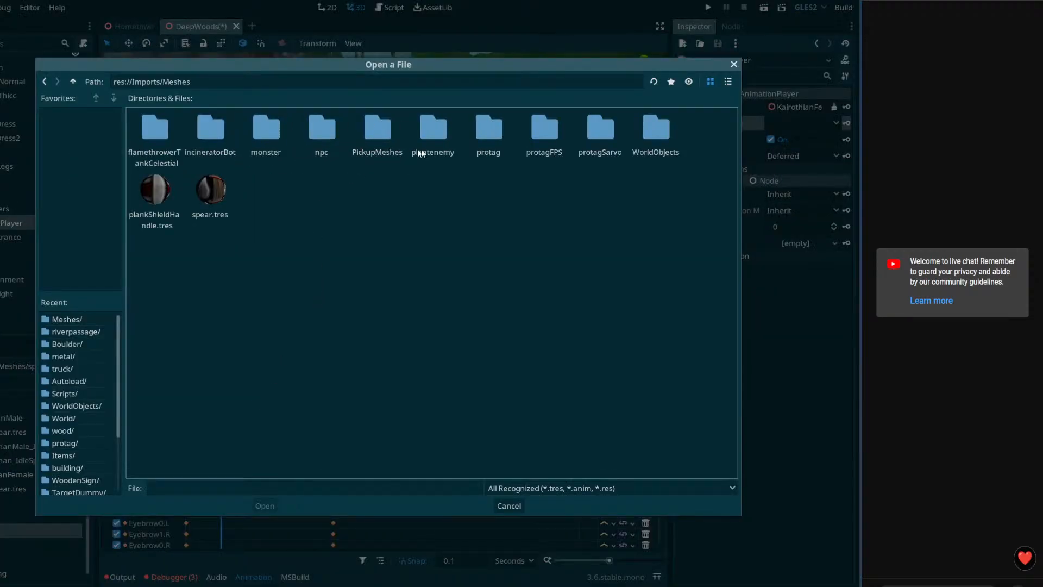
double_click(334, 131)
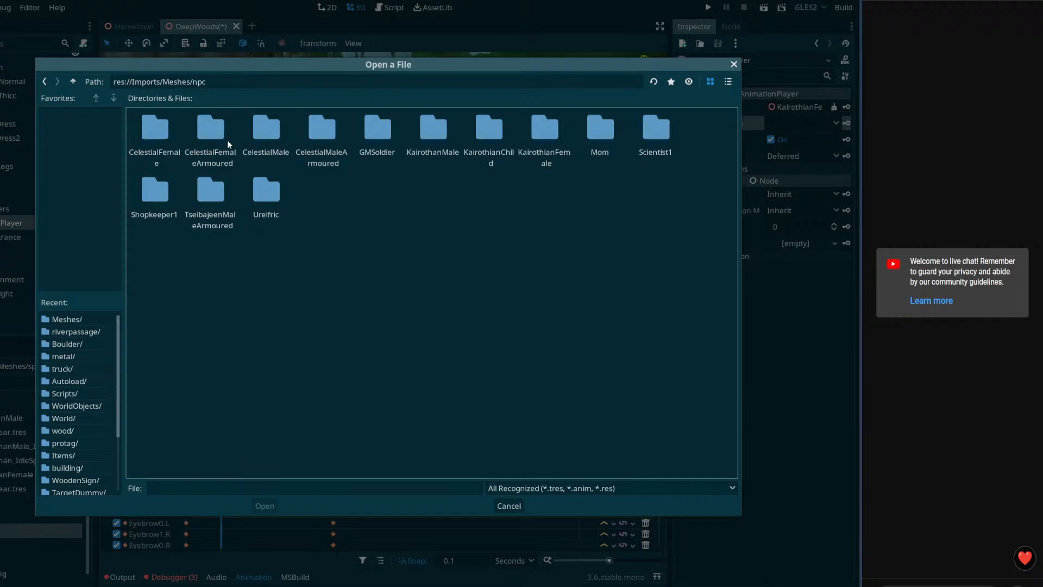
double_click(537, 133)
left_click(162, 124)
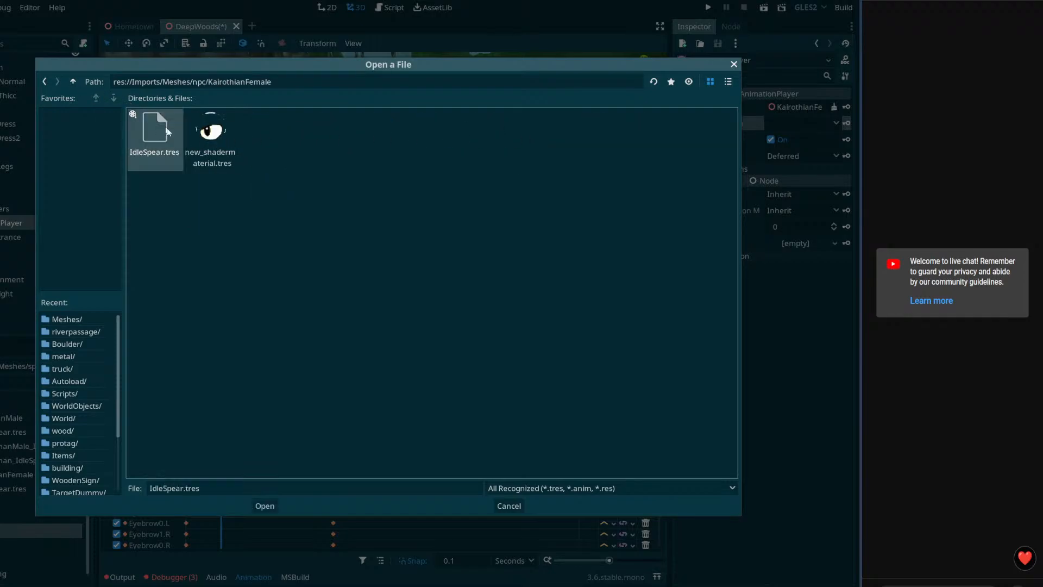
left_click(264, 506)
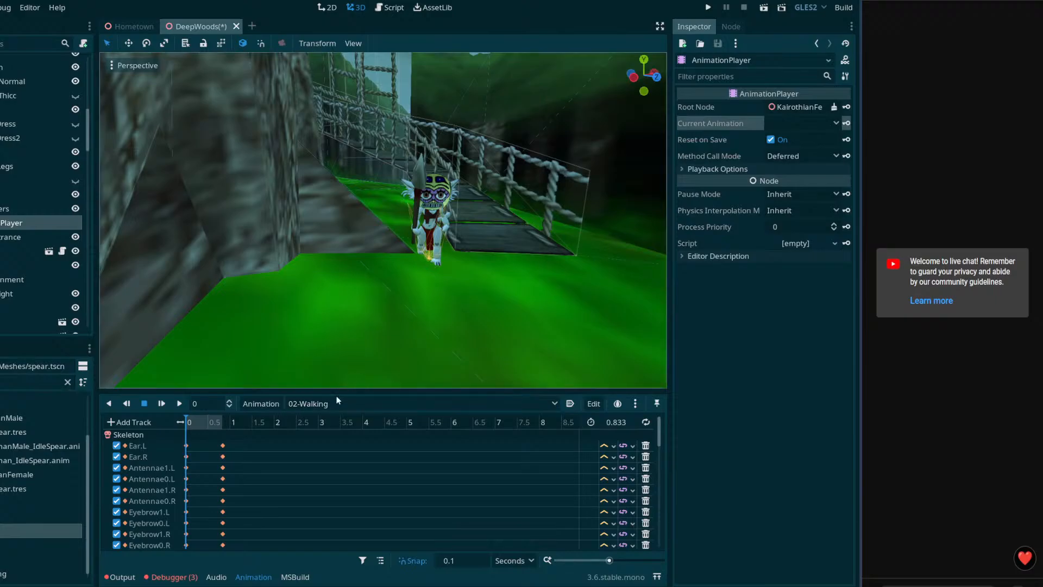
Step: Load the animation file again, select IdleSpear in the animation list, and show the errors
left_click(335, 401)
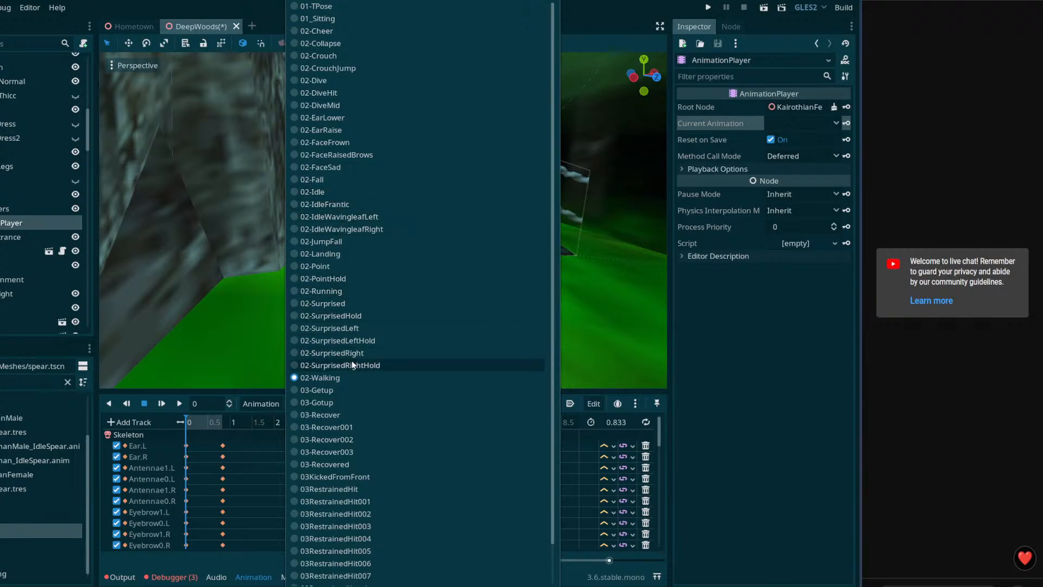
left_click(287, 400)
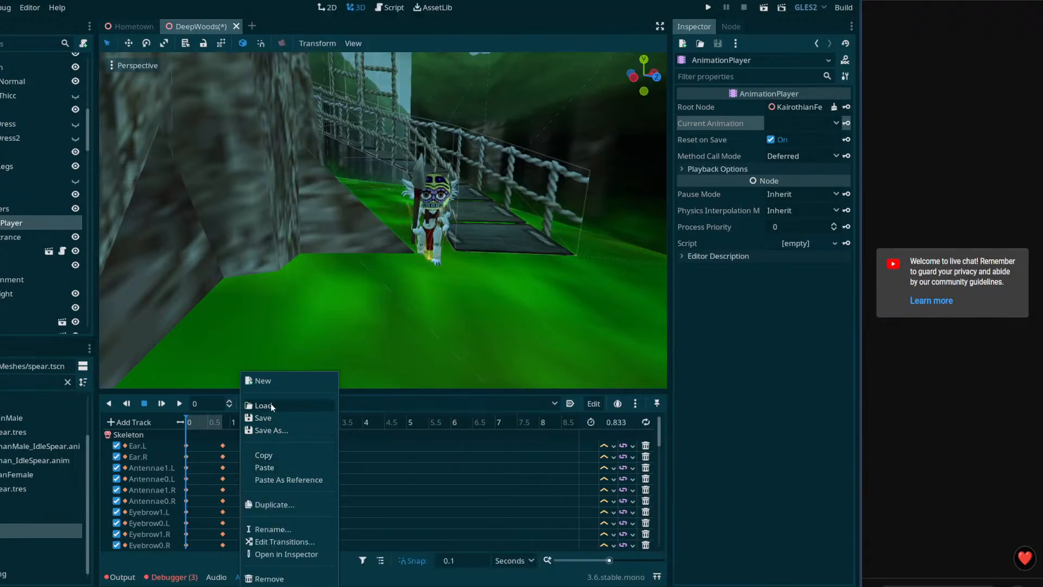
left_click(271, 403)
left_click(265, 506)
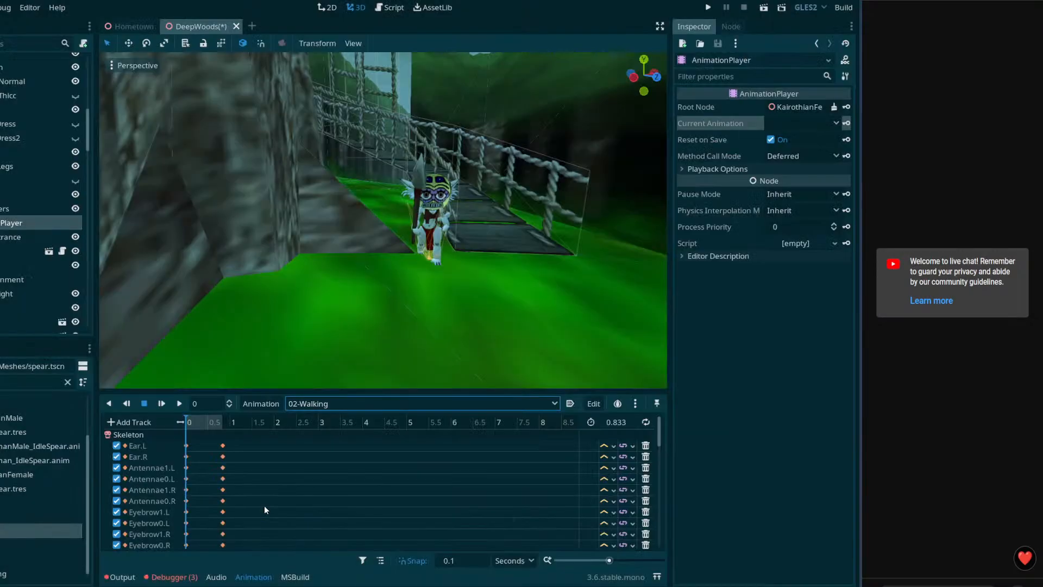
left_click(306, 402)
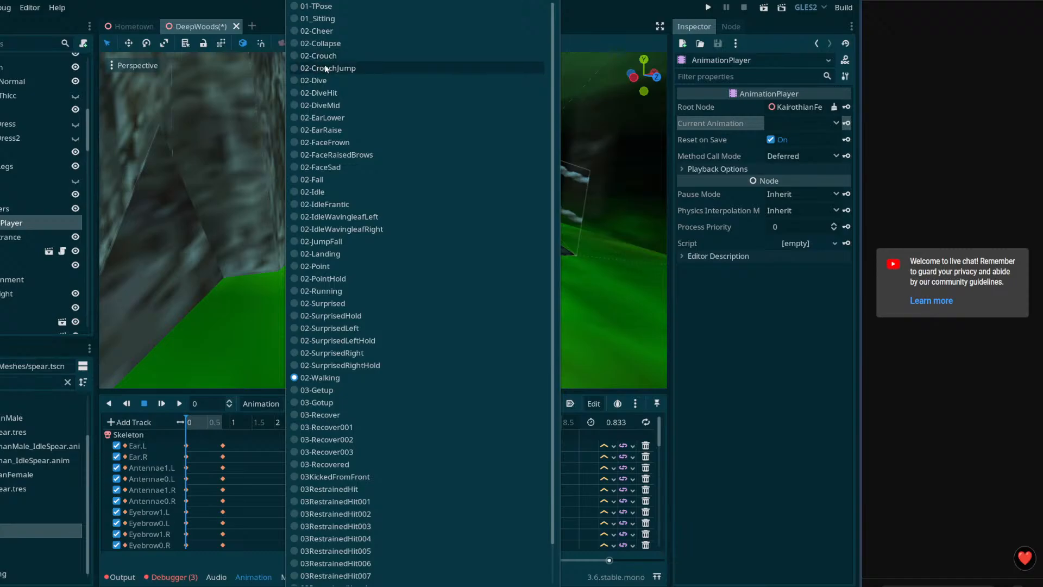
scroll(395, 188, "down", 2)
left_click(325, 580)
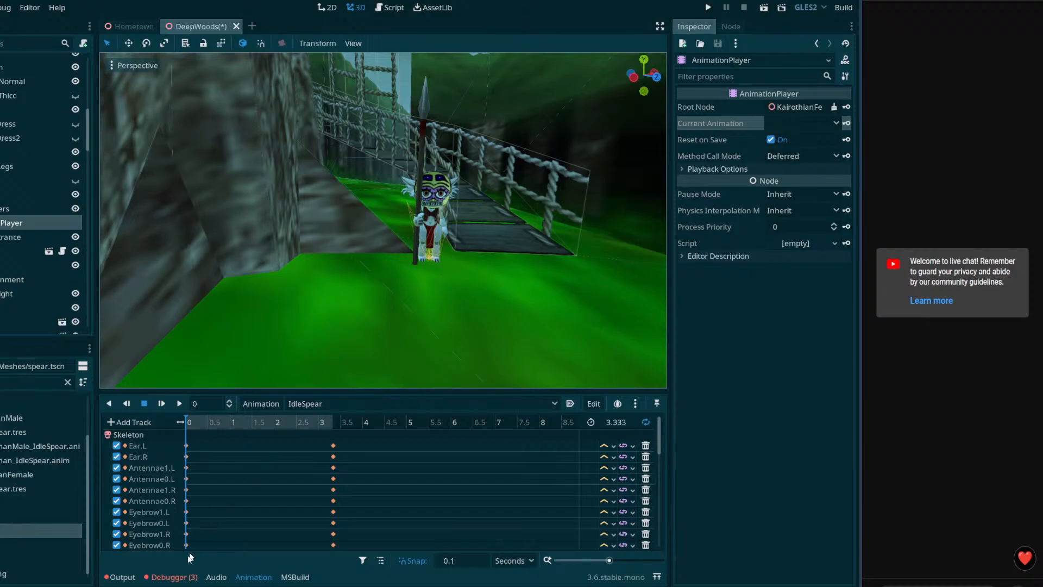
left_click(173, 577)
Step: Clear all debugger errors and save the DeepWoods scene
left_click(652, 403)
left_click(130, 386)
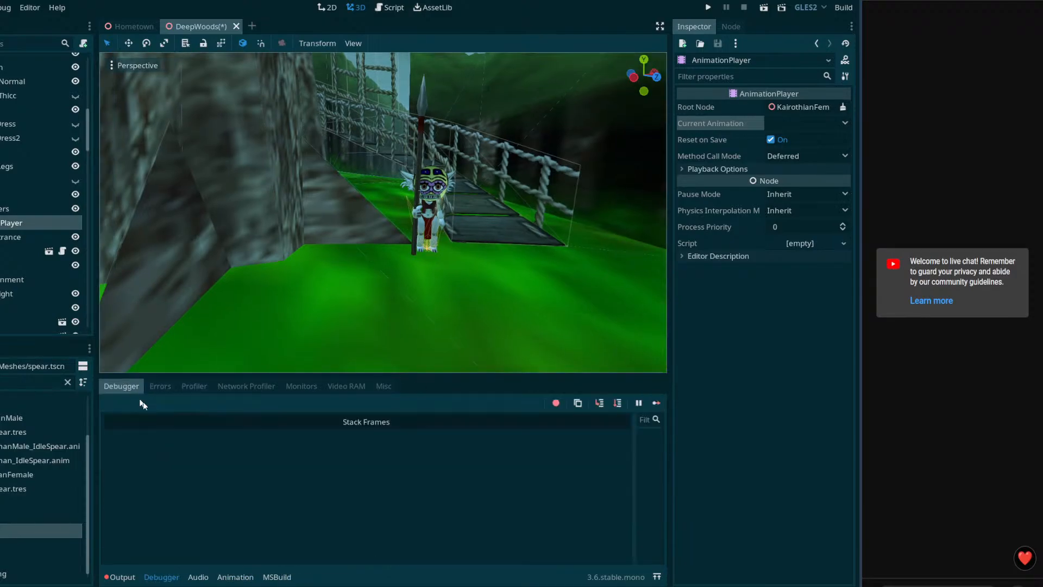
left_click(123, 577)
left_click(161, 577)
key("ctrl+s")
Step: Collapse a scene-tree branch and open the KairothianFemale node's context menu
mouse_move(491, 274)
right_mouse_down()
mouse_move(504, 273)
mouse_move(491, 273)
right_mouse_up()
scroll(53, 223, "up", 5)
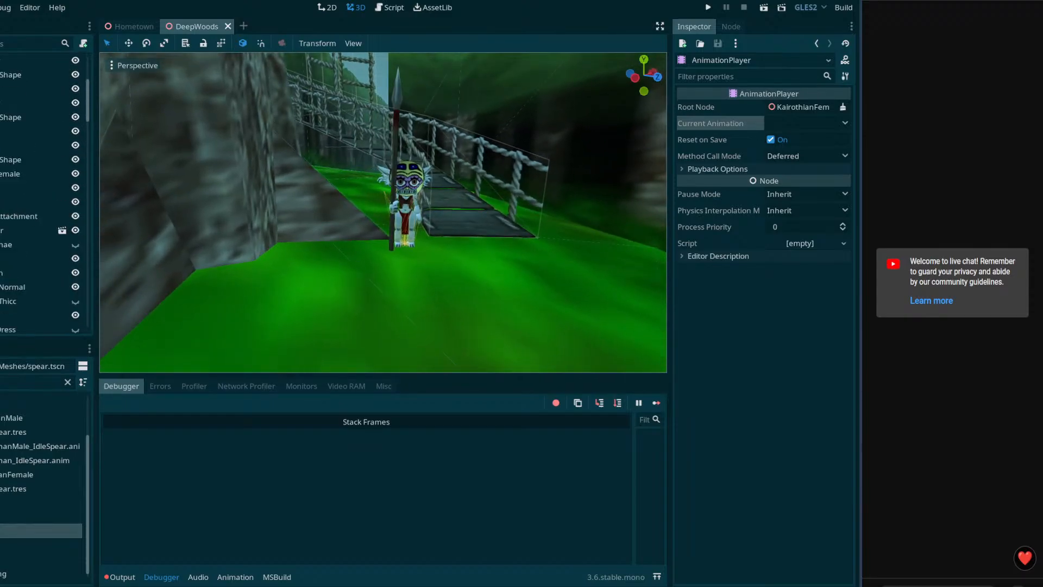
left_click(1, 201)
right_click(11, 173)
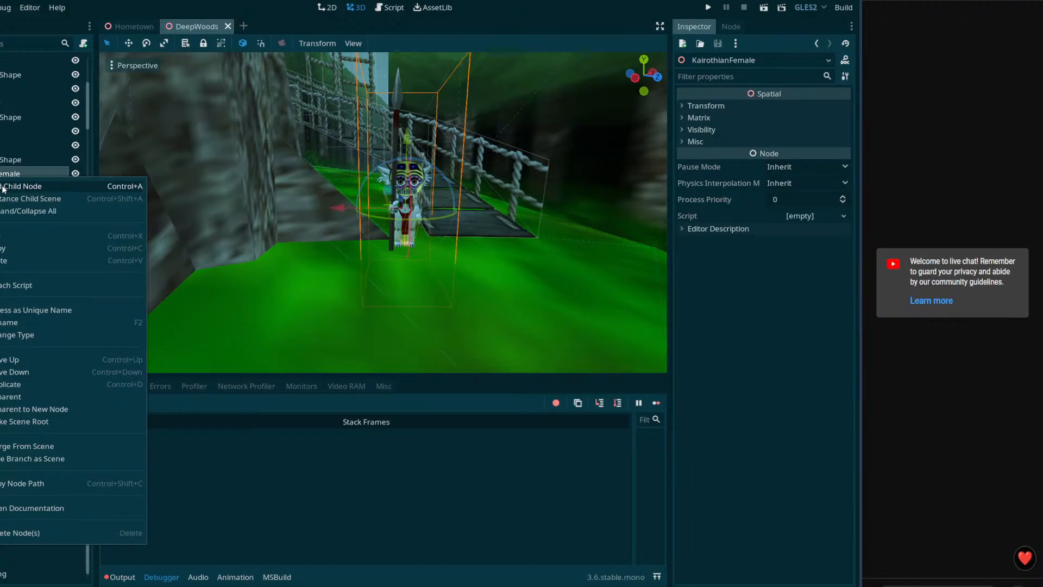
Step: Change the KairothianFemale node from Spatial to KinematicBody and save DeepWoods
left_click(83, 335)
type("np")
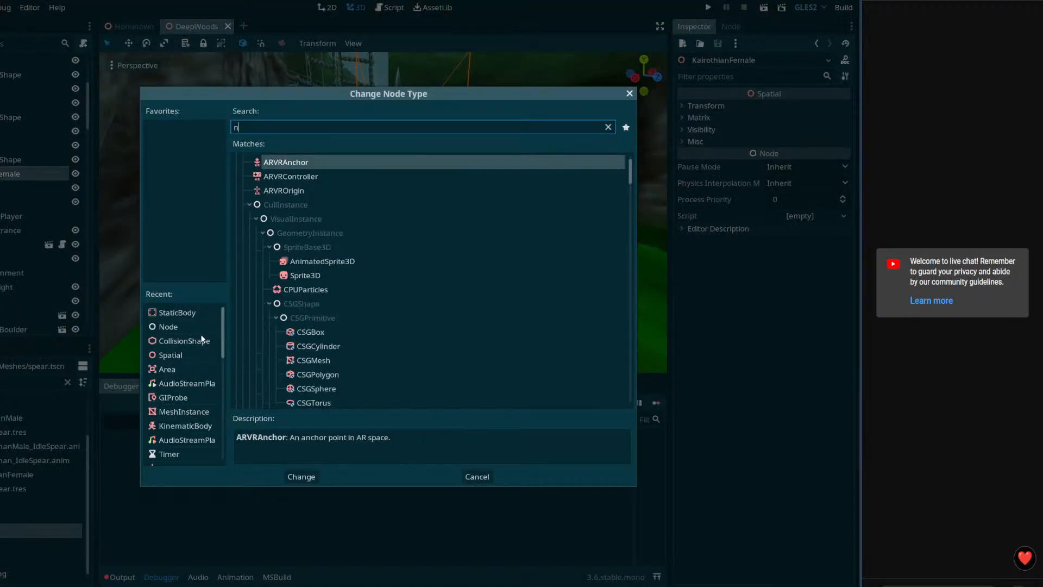
key("BackSpace")
key("BackSpace")
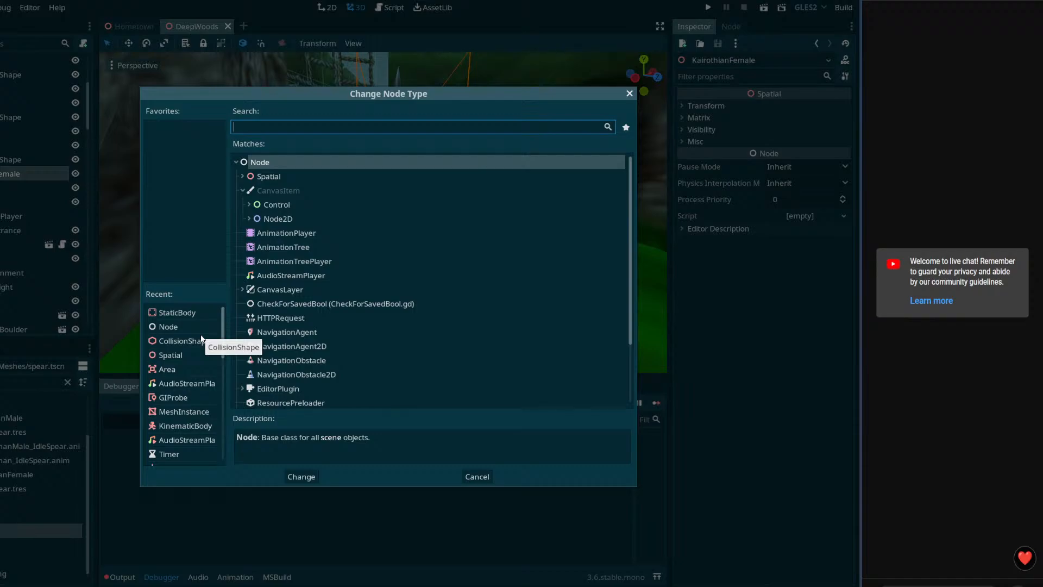
type("play")
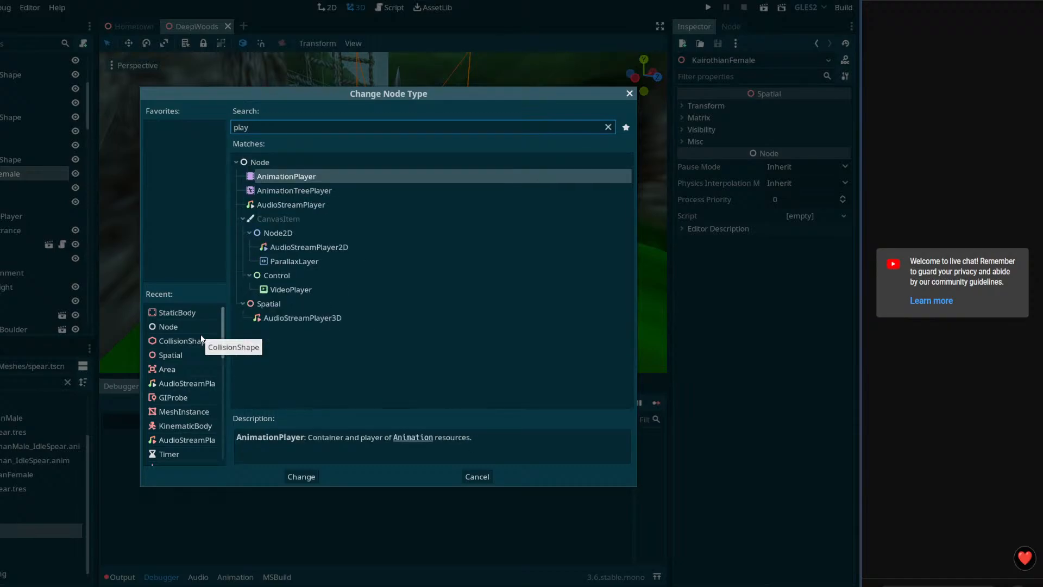
key("BackSpace")
key("BackSpace")
key("BackSpace")
key("BackSpace")
type("ca")
key("BackSpace")
key("BackSpace")
type("kinem")
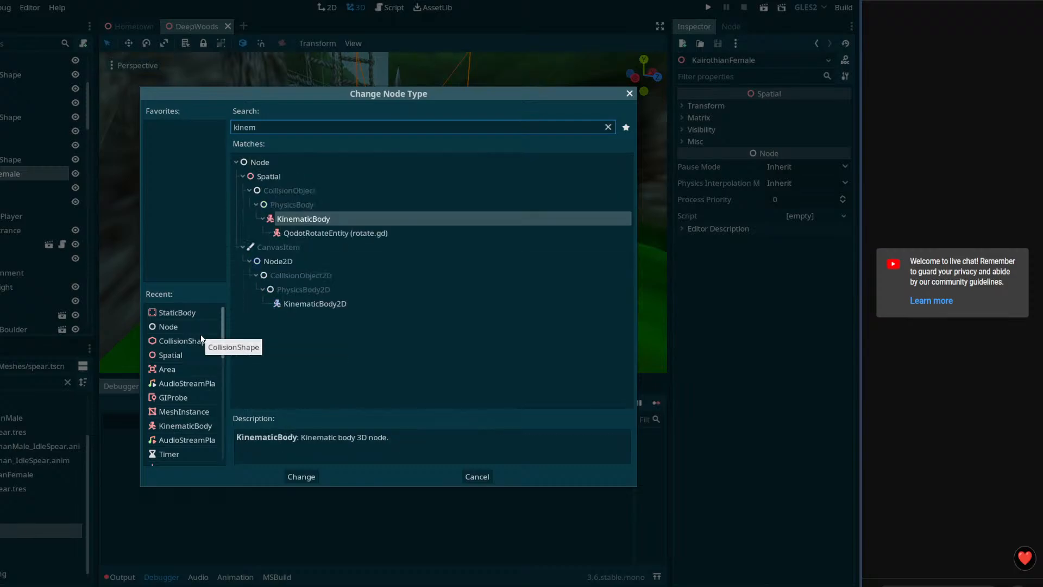
key("Return")
key("ctrl+s")
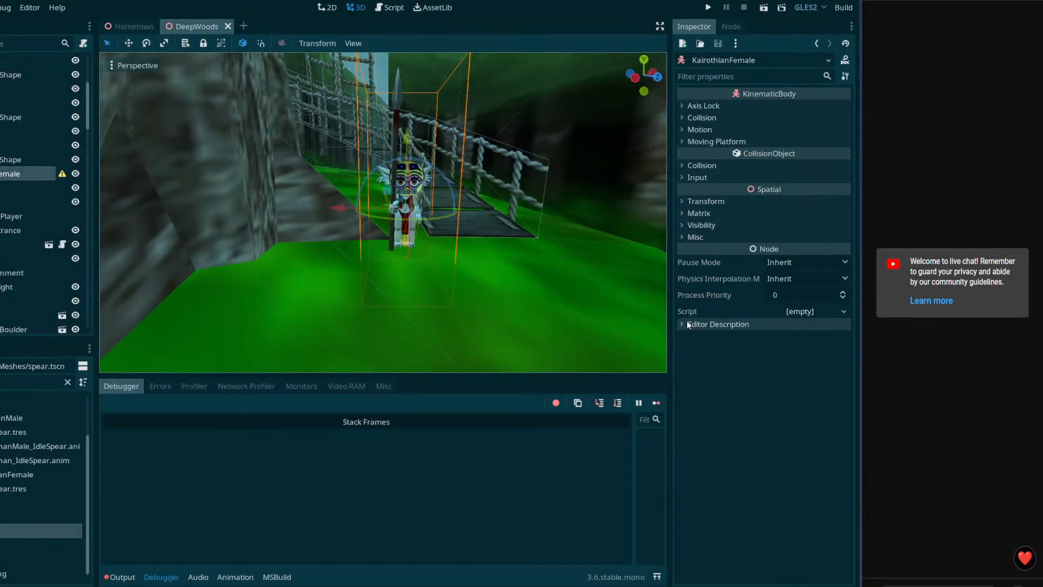
Step: Attach Scripts/NPC.cs to KairothianFemale through Quick Load and save the scene
left_click(845, 313)
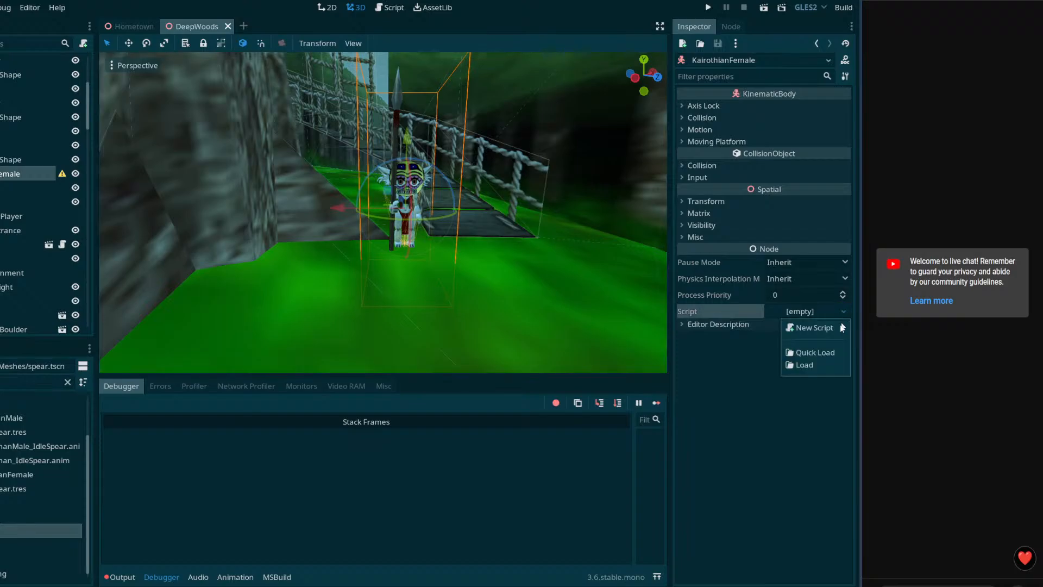
left_click(823, 346)
type("npc")
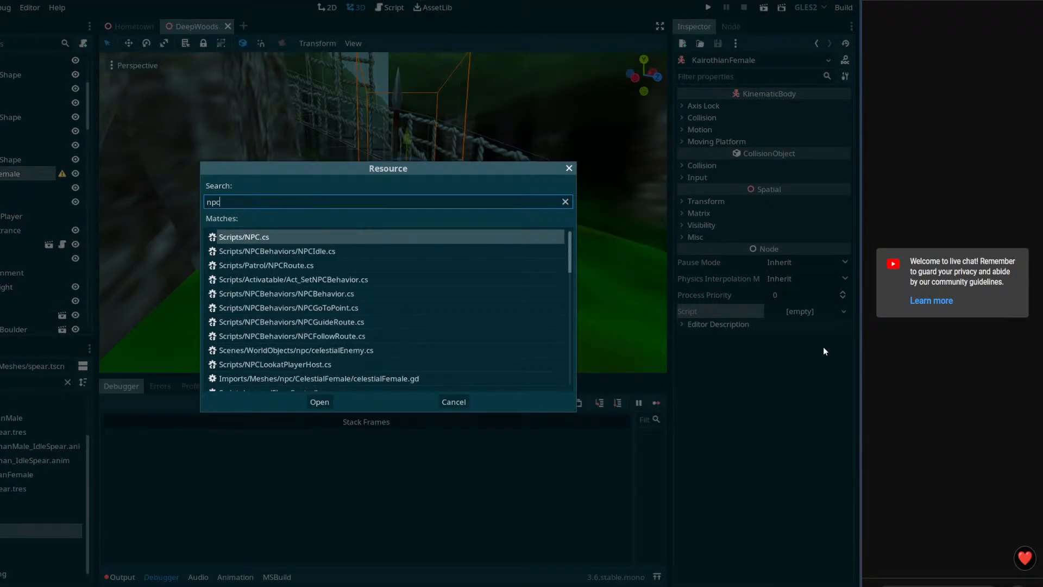
double_click(300, 239)
key("ctrl+s")
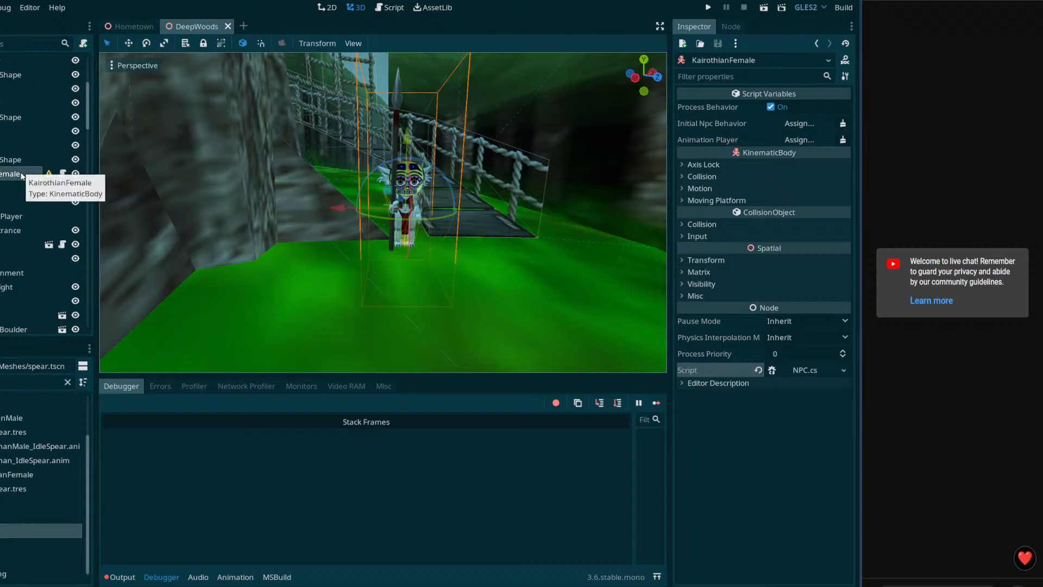
right_click(23, 174)
left_click(179, 206)
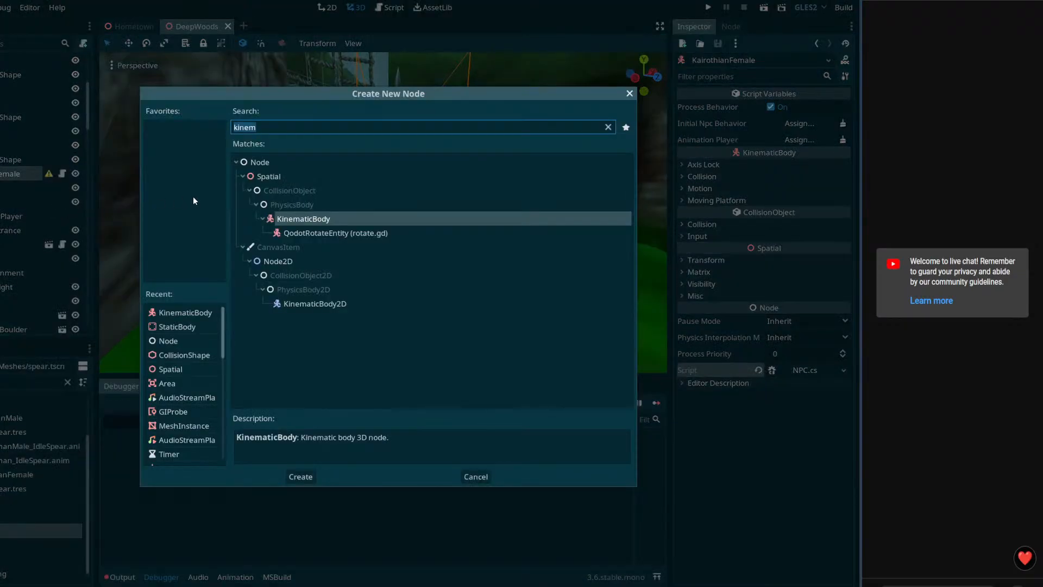
Step: Add a CollisionShape under KairothianFemale and give it a new CapsuleShape
type("collision")
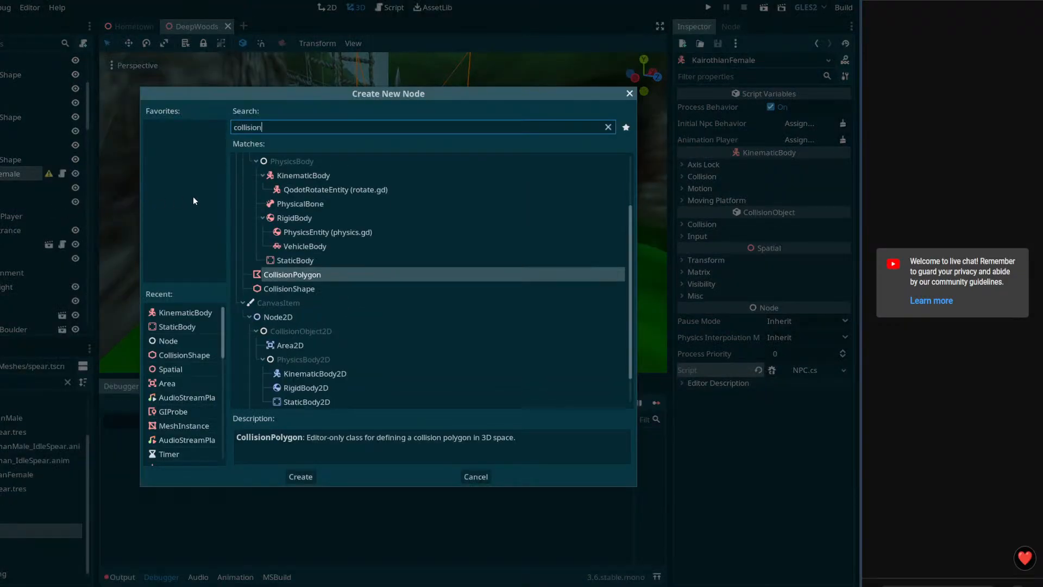
key("Down")
key("Return")
key("ctrl+s")
left_click_drag(12, 230, 6, 187)
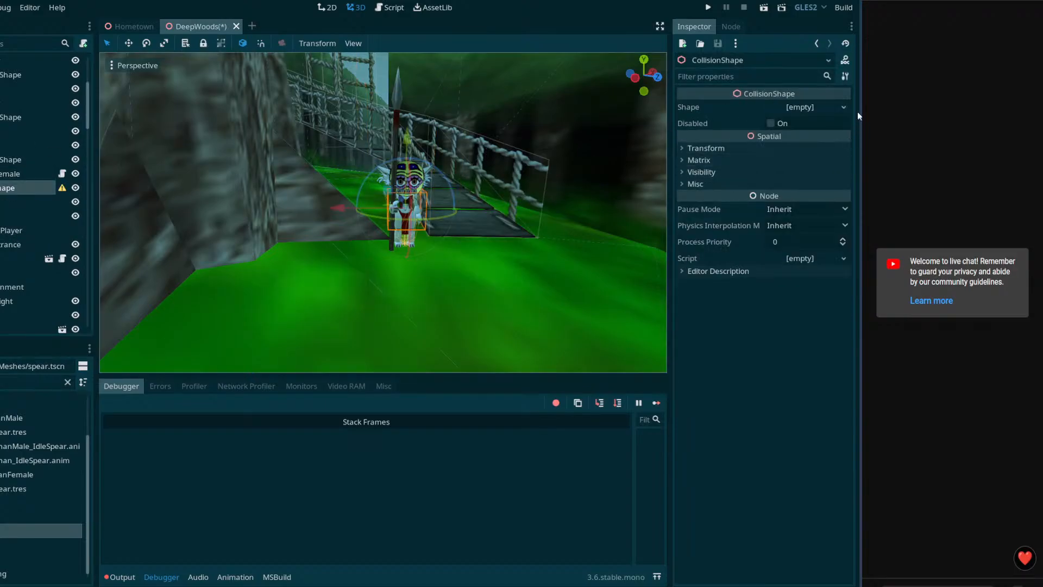
left_click(844, 107)
left_click(813, 135)
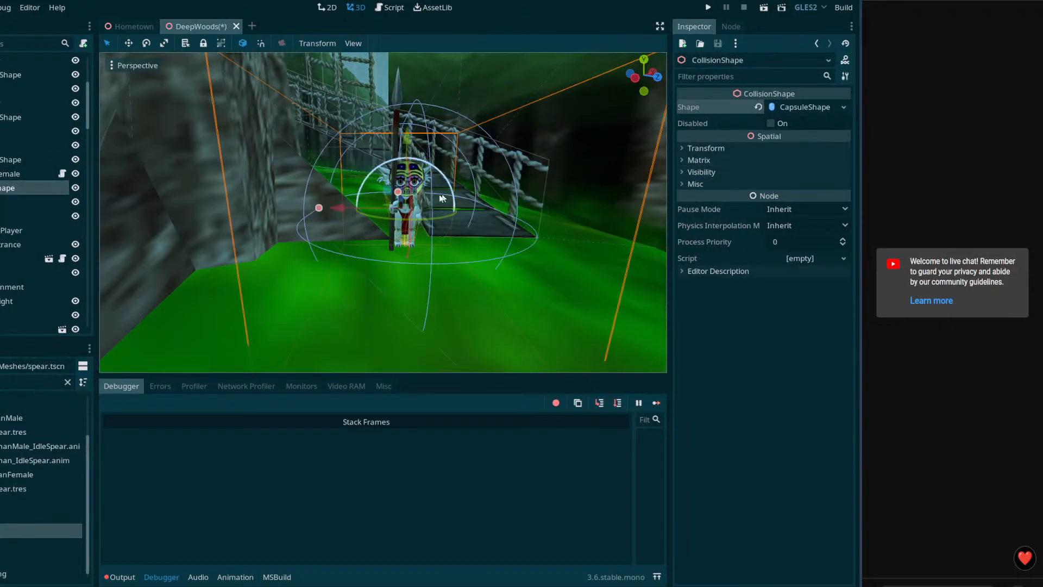
Step: Rotate the capsule about 75 degrees, shrink its radius, lower it around the character, and save
right_click_drag(433, 225, 454, 199)
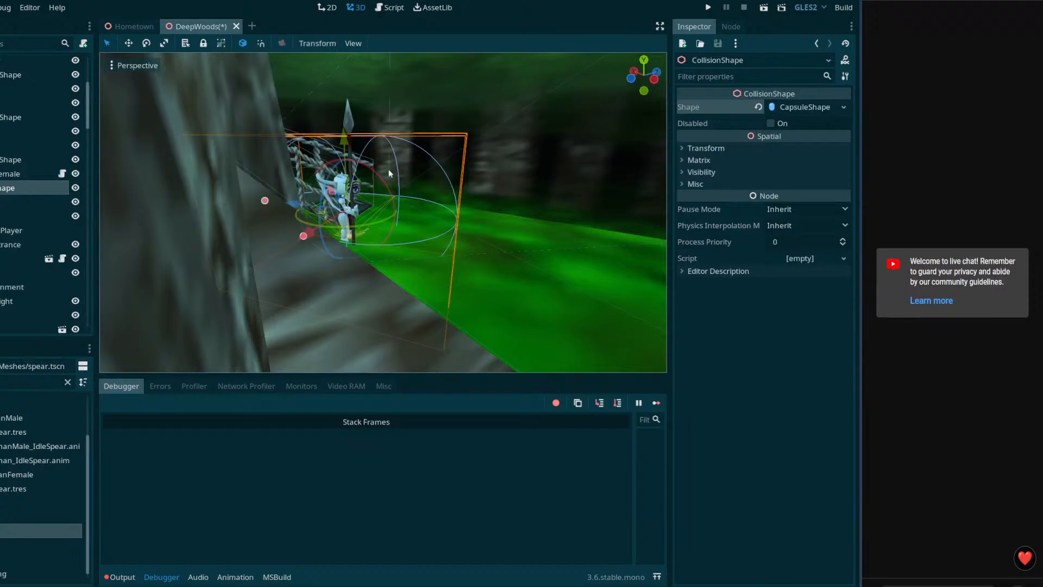
right_click_drag(408, 166, 274, 194)
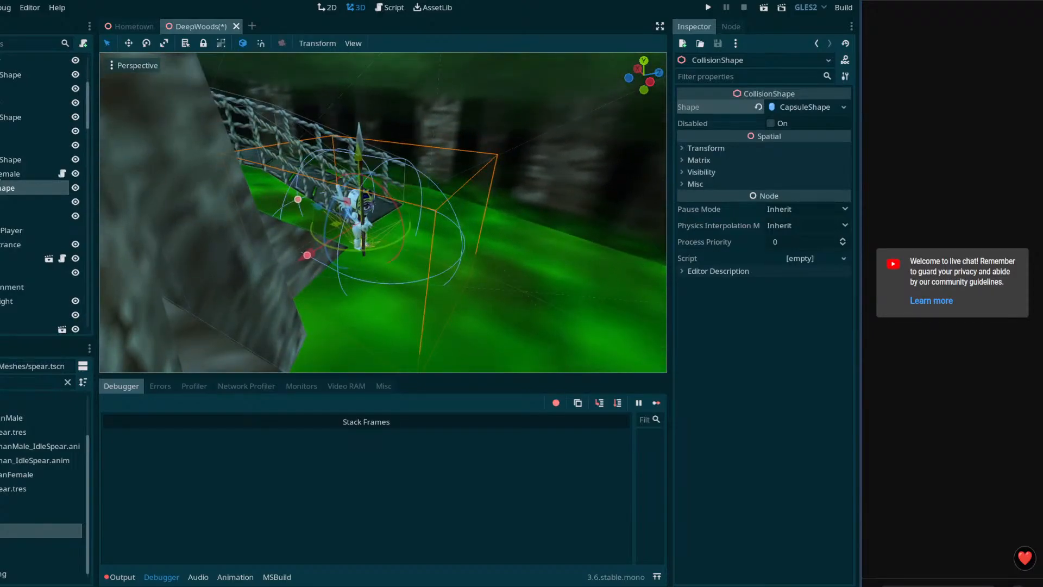
left_click(3, 174)
left_click(3, 188)
left_click_drag(295, 156, 375, 280)
middle_click_drag(376, 279, 352, 268)
left_click_drag(312, 250, 380, 217)
middle_click_drag(380, 217, 401, 151)
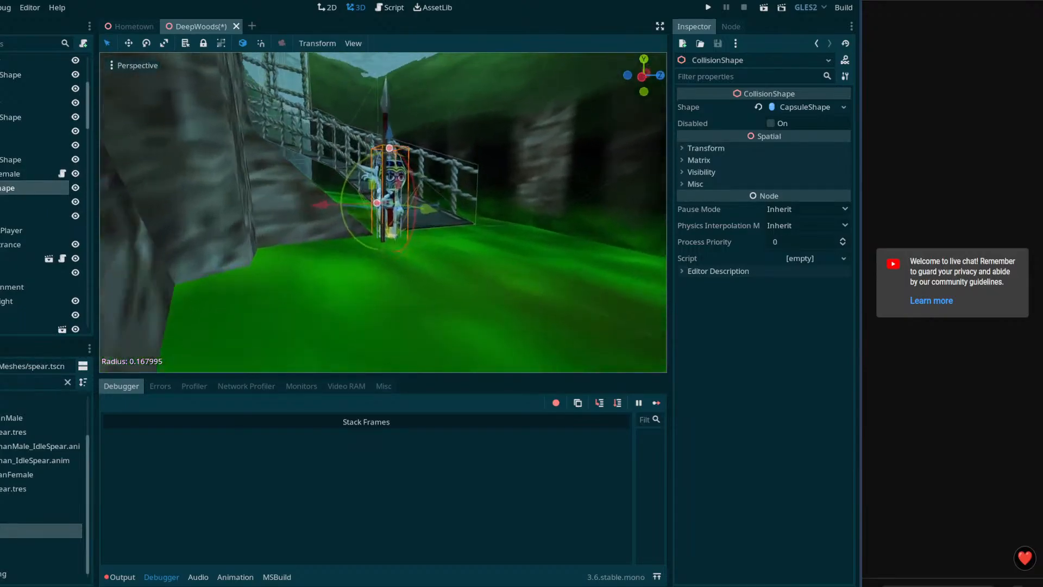
scroll(406, 146, "up", 8)
left_click_drag(406, 141, 407, 171)
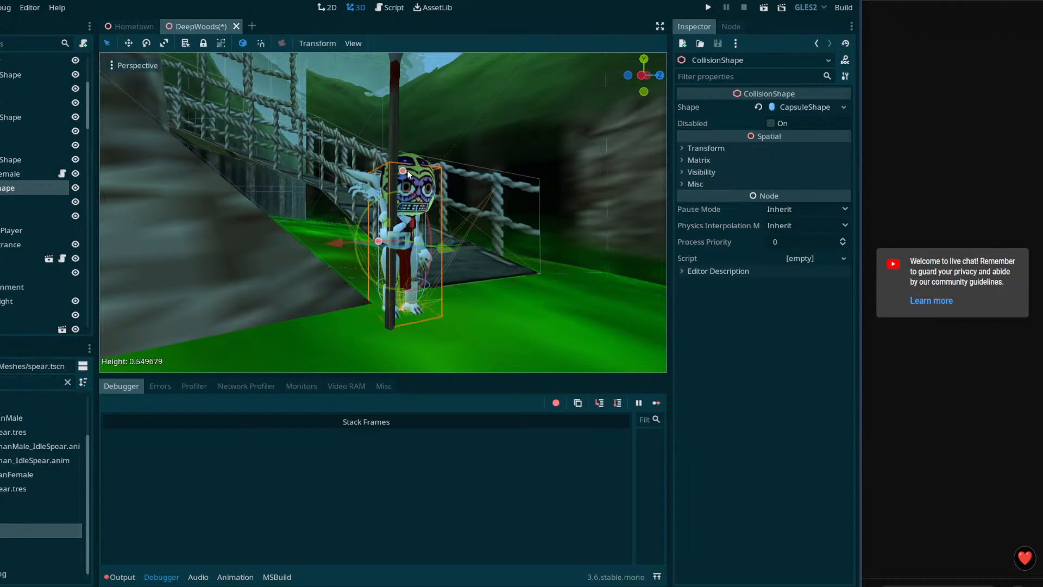
key("s")
mouse_move(429, 187)
right_mouse_down()
mouse_move(415, 189)
mouse_move(414, 206)
mouse_move(429, 187)
right_mouse_up()
key("ctrl+s")
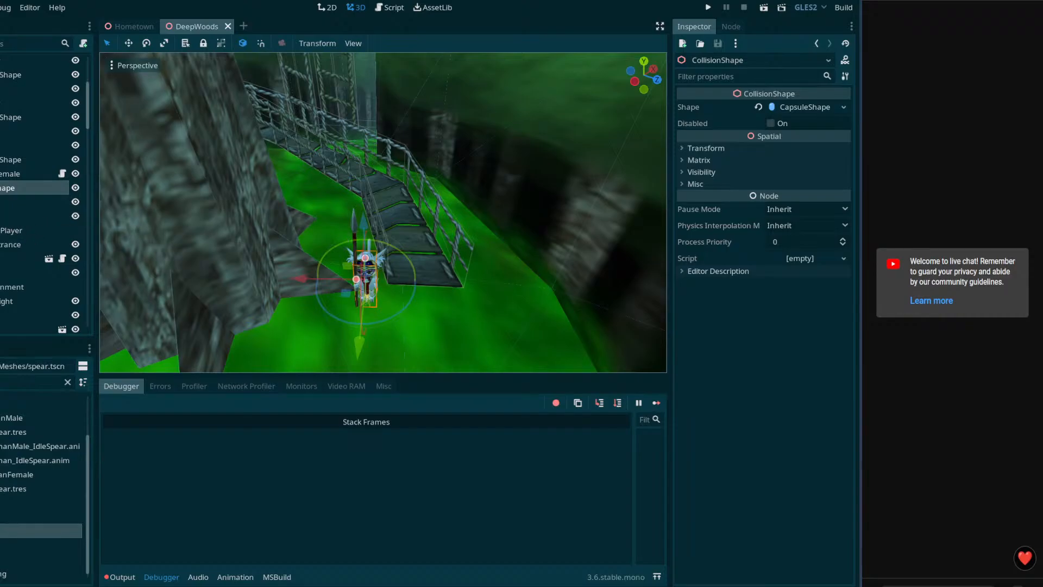
left_click(1, 202)
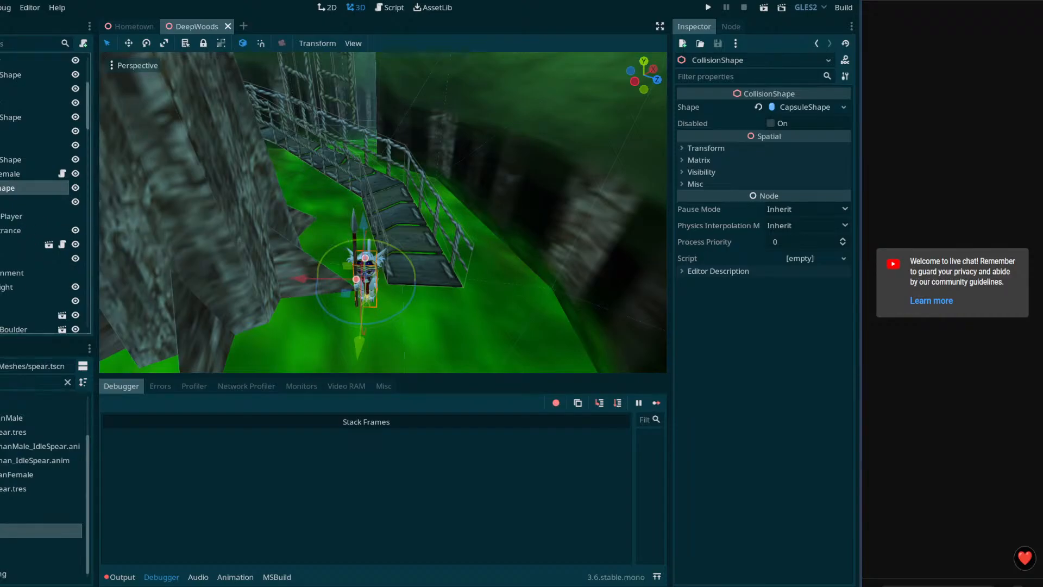
Step: Add a plain Node child under KairothianFemale and name it Idle
left_click(10, 174)
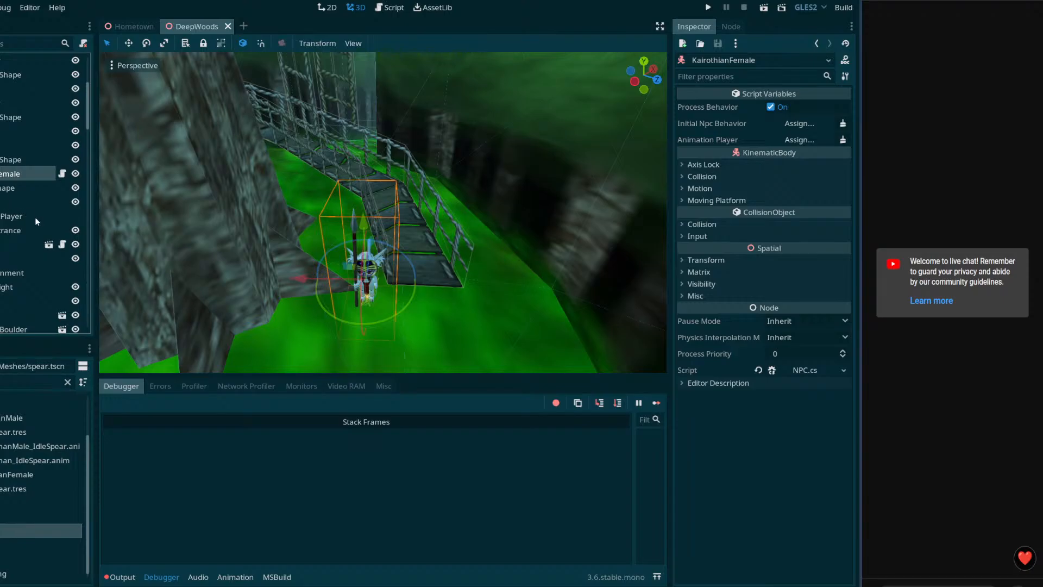
right_click(2, 174)
left_click(18, 208)
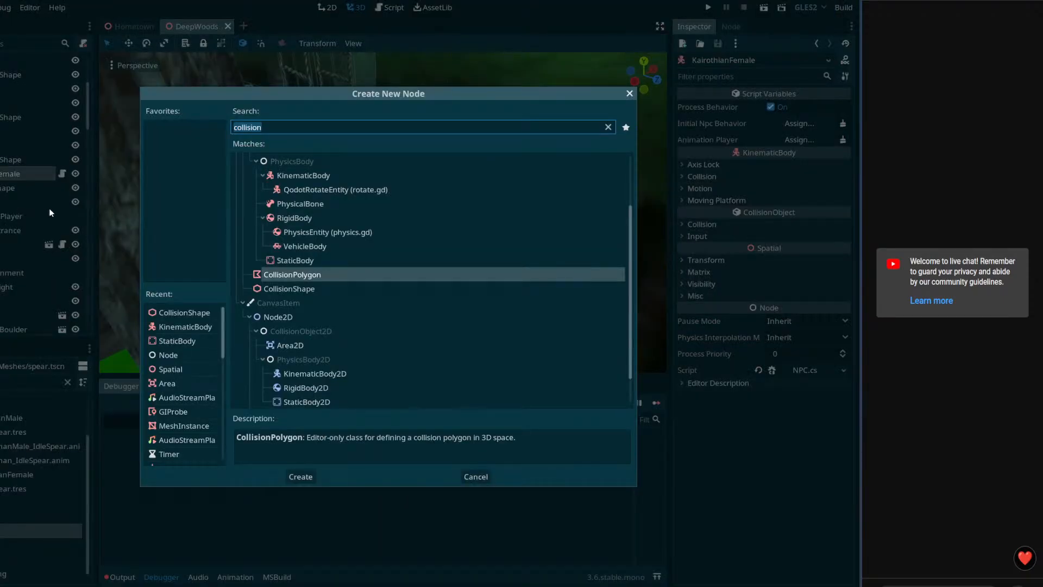
scroll(276, 174, "up", 3)
double_click(269, 159)
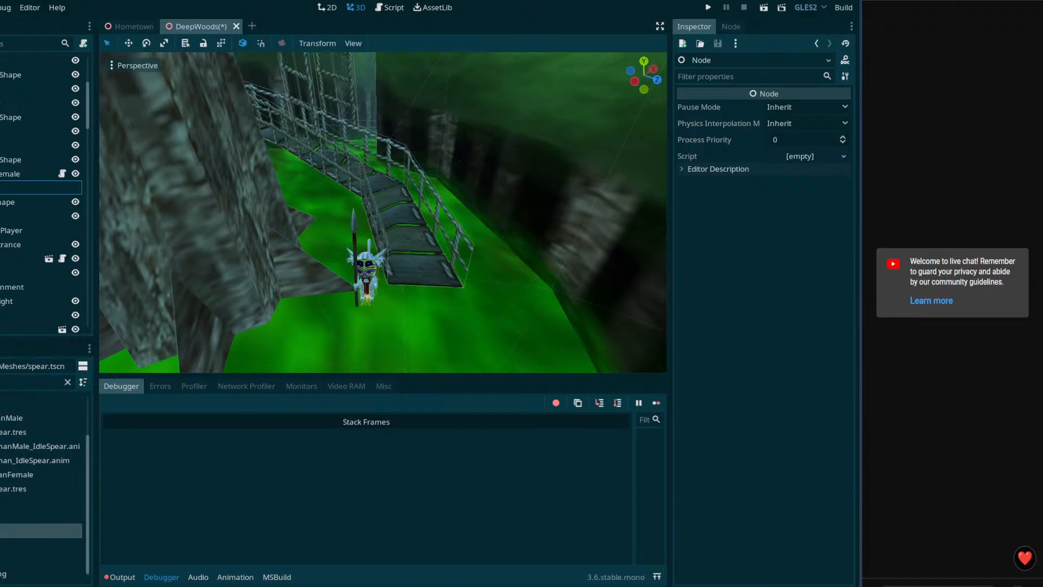
type("Idle")
key("Return")
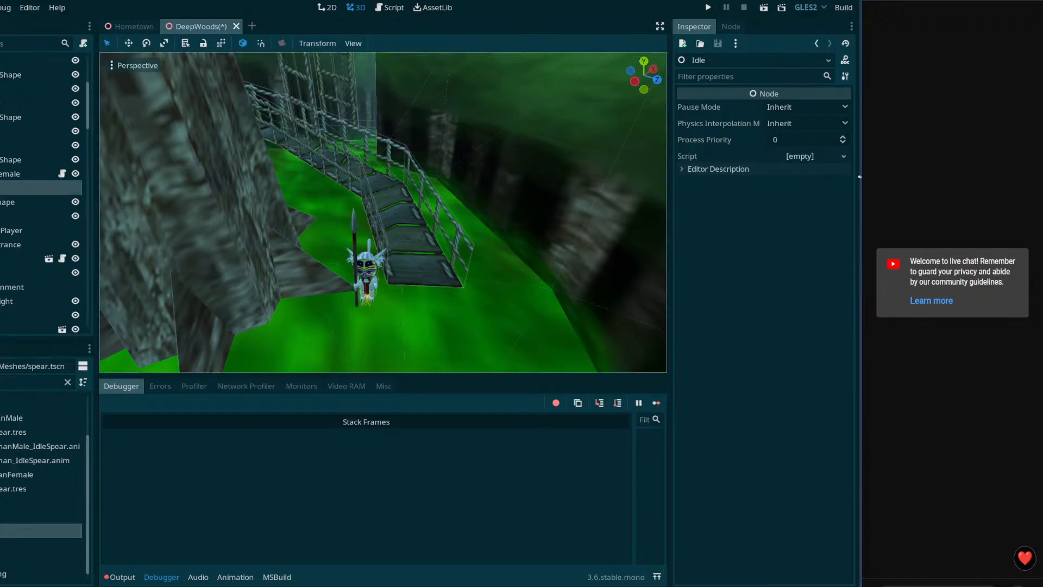
Step: Attach the NPCIdle.cs script to the Idle node via Quick Load
left_click(843, 155)
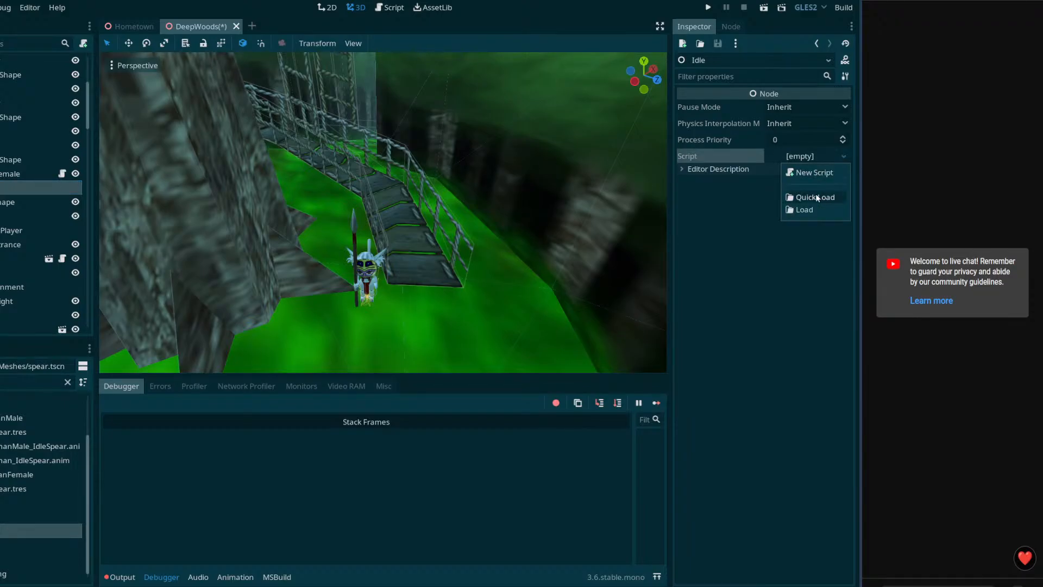
left_click(817, 197)
type("npci")
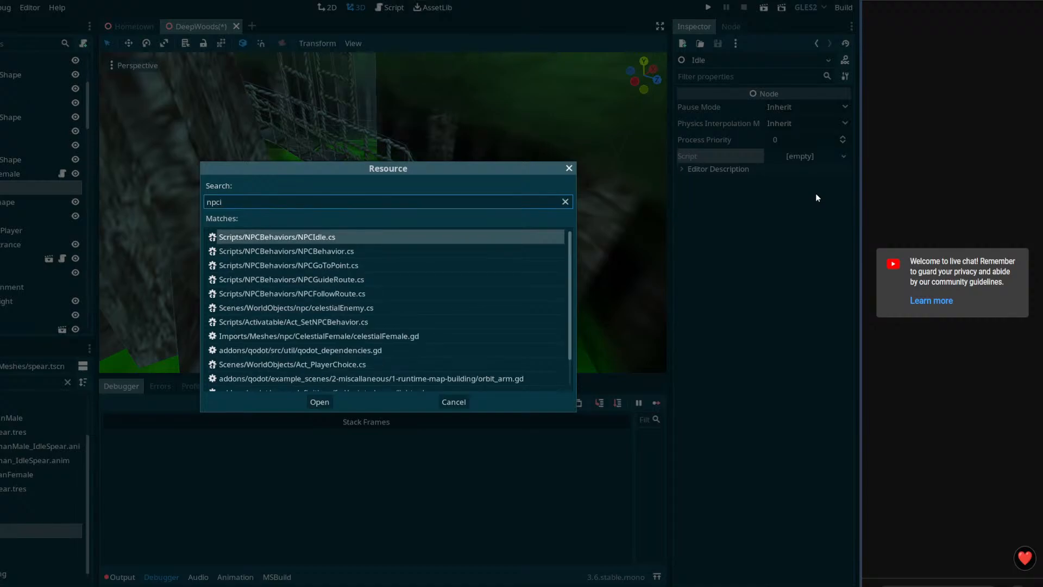
double_click(314, 239)
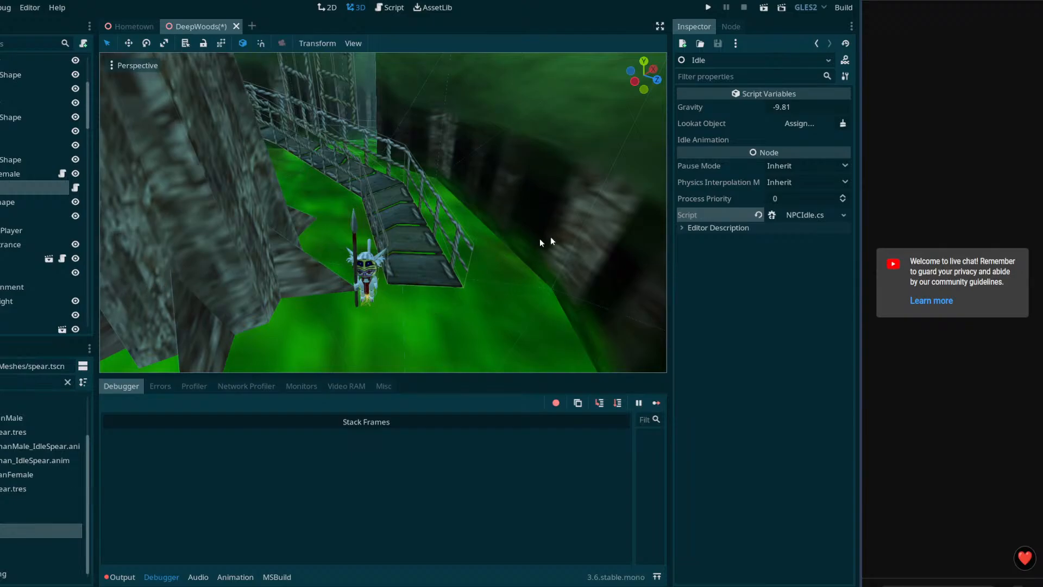
Step: Enter IdleSpear as the Idle node's Idle Animation and save DeepWoods
left_click(4, 230)
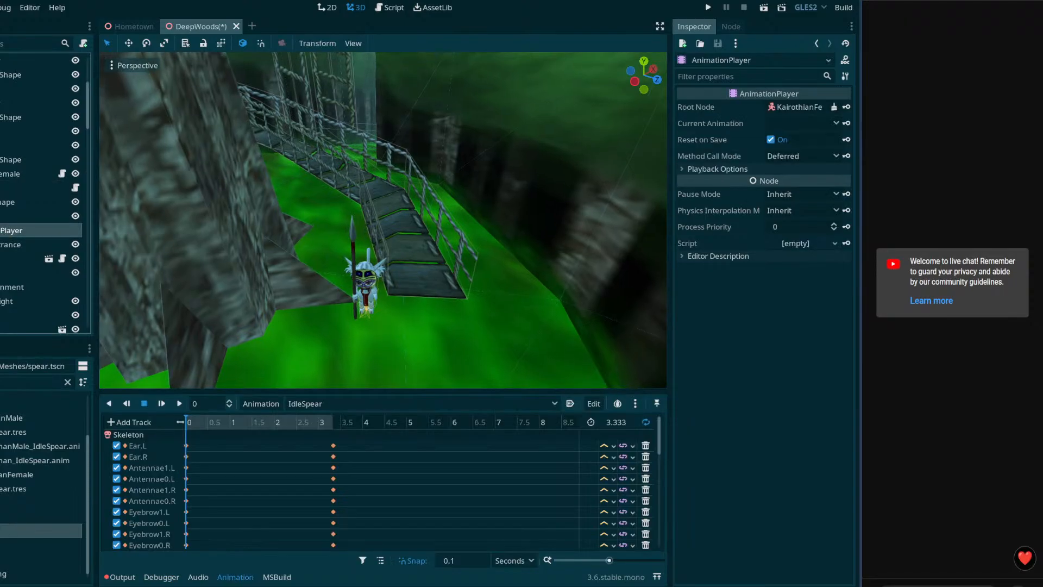
left_click(4, 188)
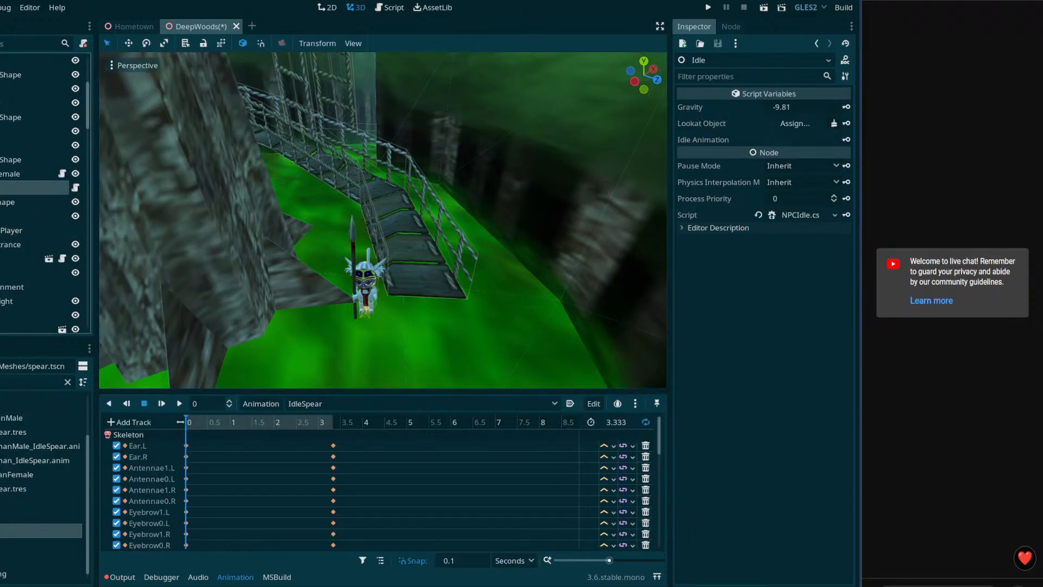
left_click(800, 140)
type("IdleSpear")
key("Return")
key("ctrl+s")
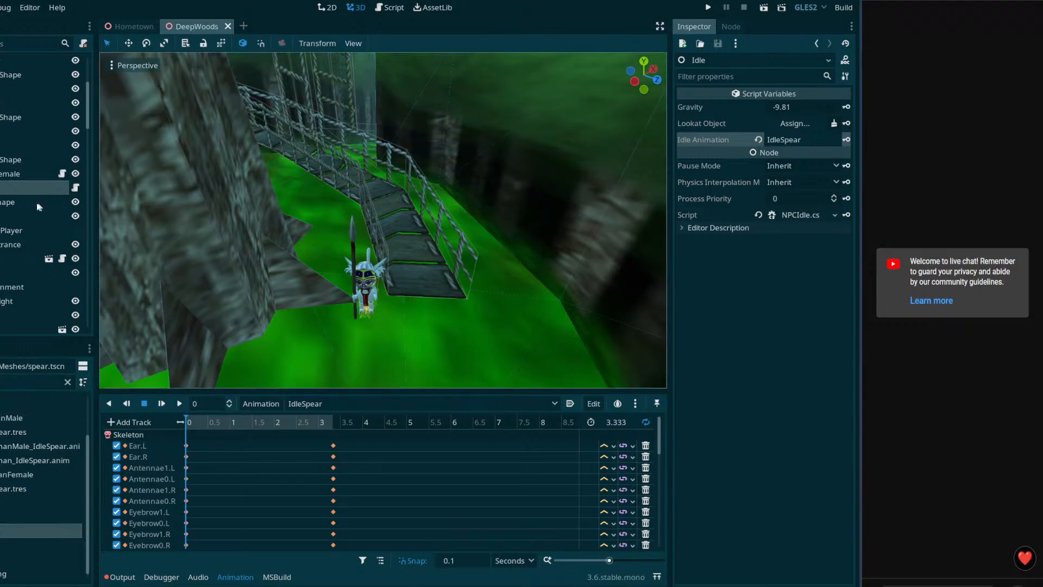
mouse_move(383, 220)
middle_mouse_down()
mouse_move(361, 193)
mouse_move(382, 206)
middle_mouse_up()
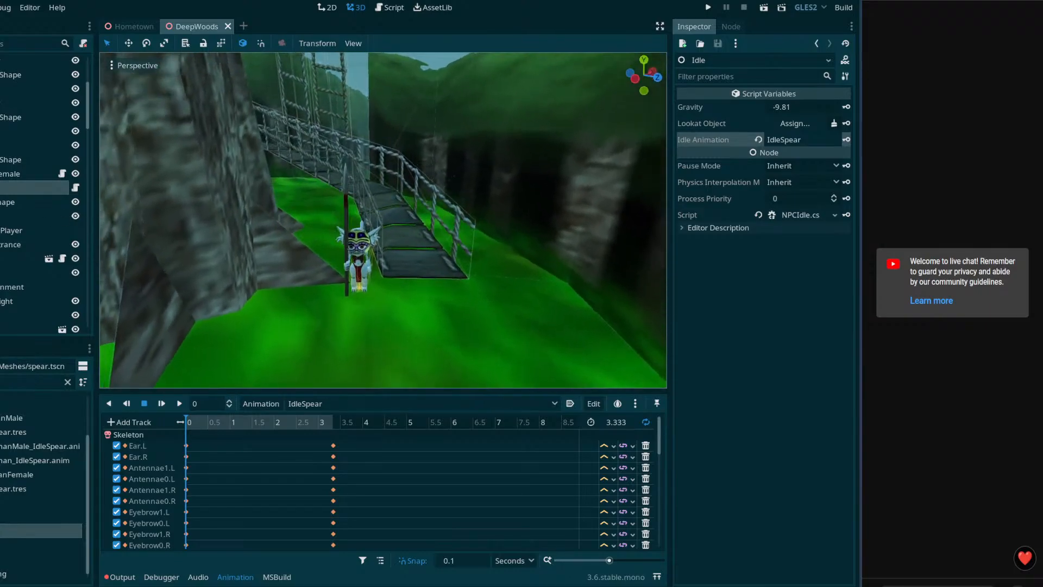
key("ctrl+s")
middle_click_drag(413, 254, 350, 217)
Step: Open the held spear's scene and scale its Cube mesh to 0.5 on all axes
left_click(349, 216)
left_click(62, 259)
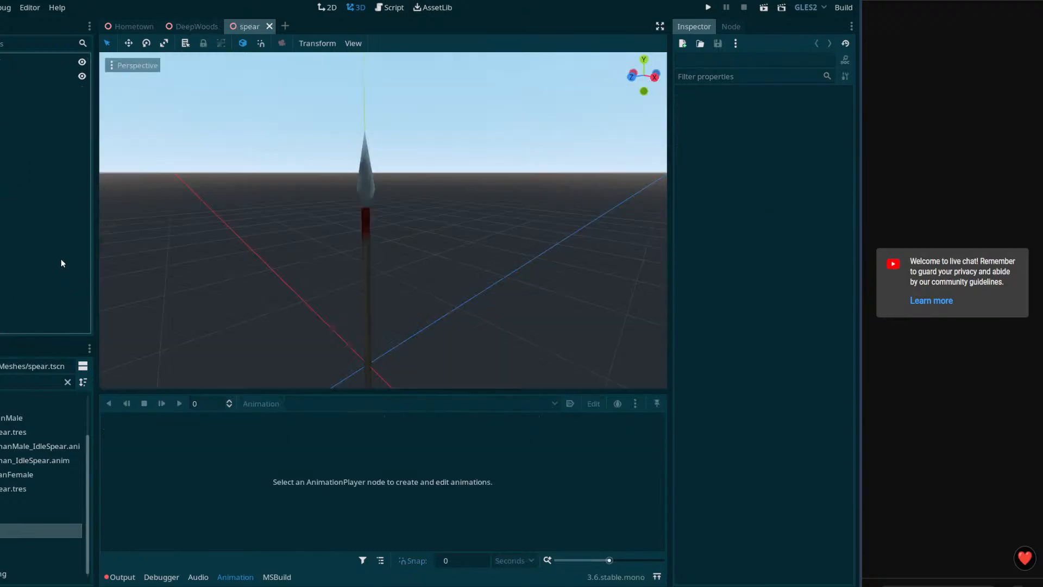
left_click(45, 76)
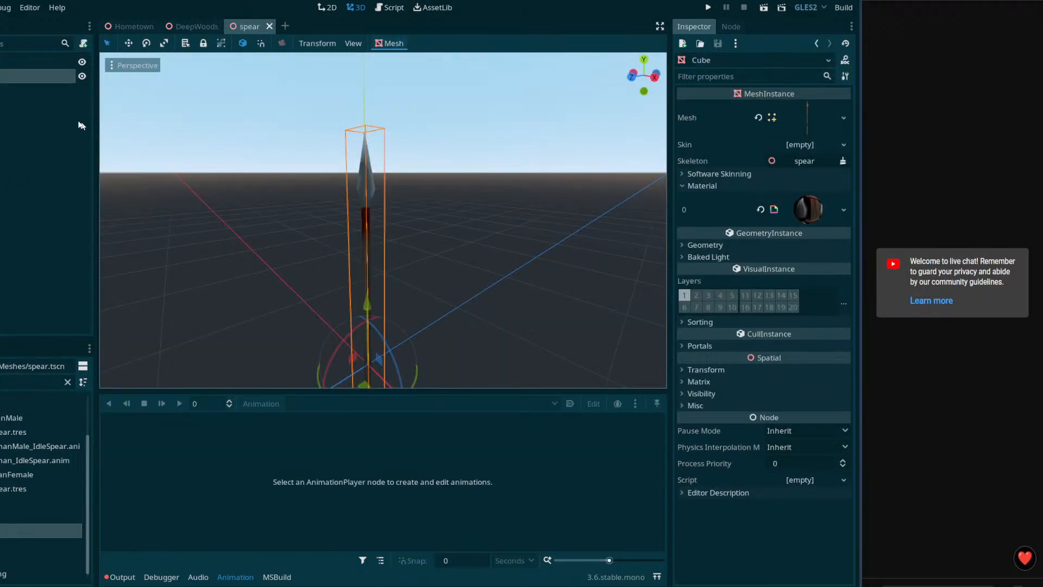
left_click(705, 369)
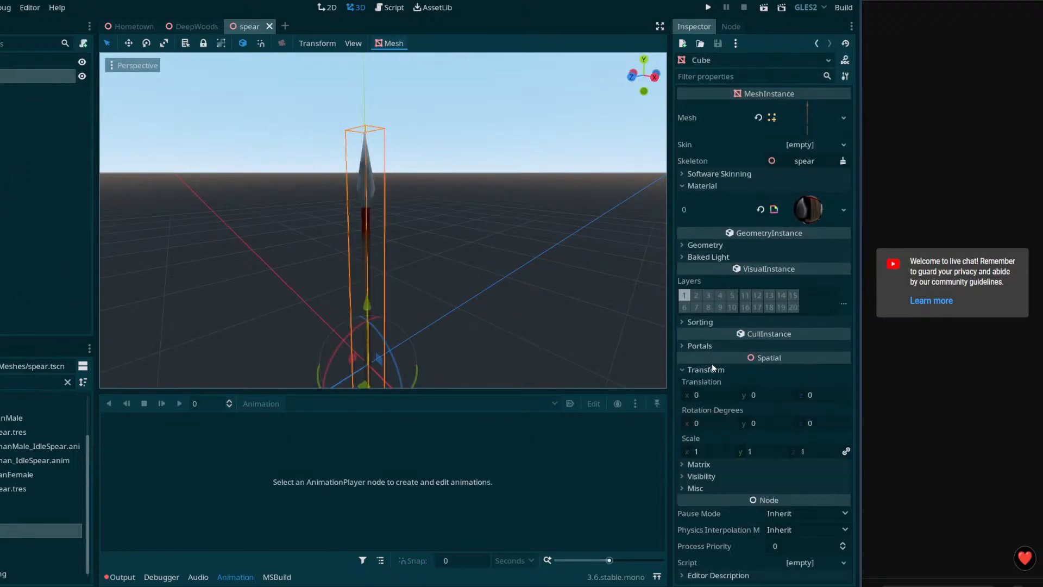
left_click(722, 449)
type("0.5")
left_click(774, 451)
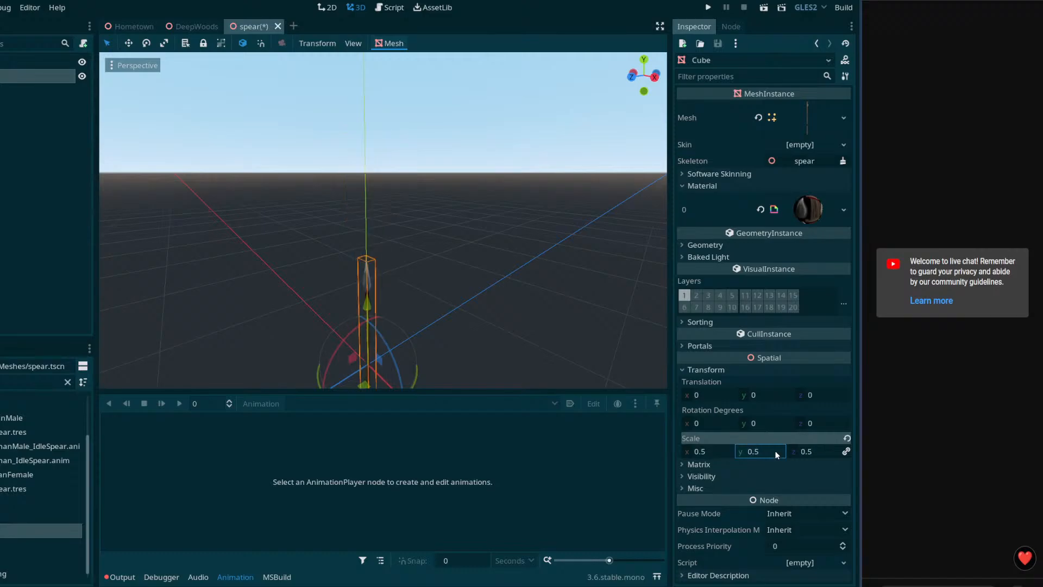
left_click(782, 423)
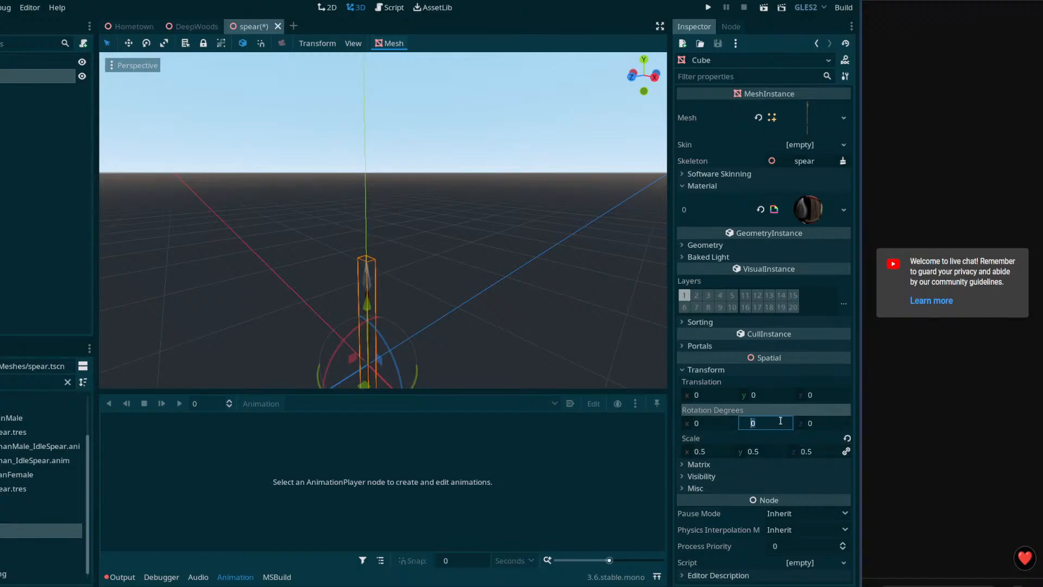
Step: Save the spear scene and return to DeepWoods to see the smaller spear
left_click(190, 25)
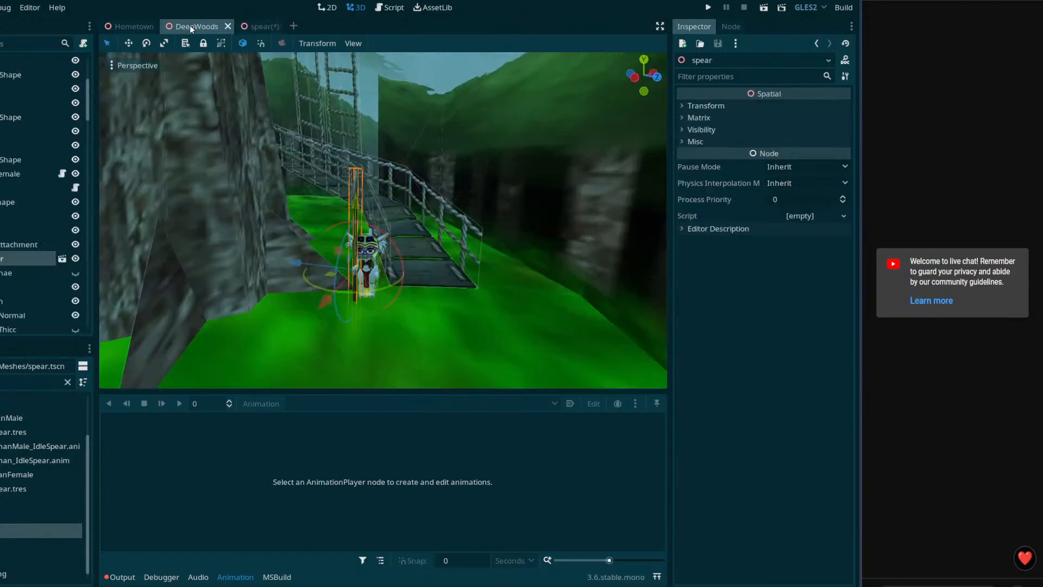
key("w")
right_click_drag(347, 283, 342, 296)
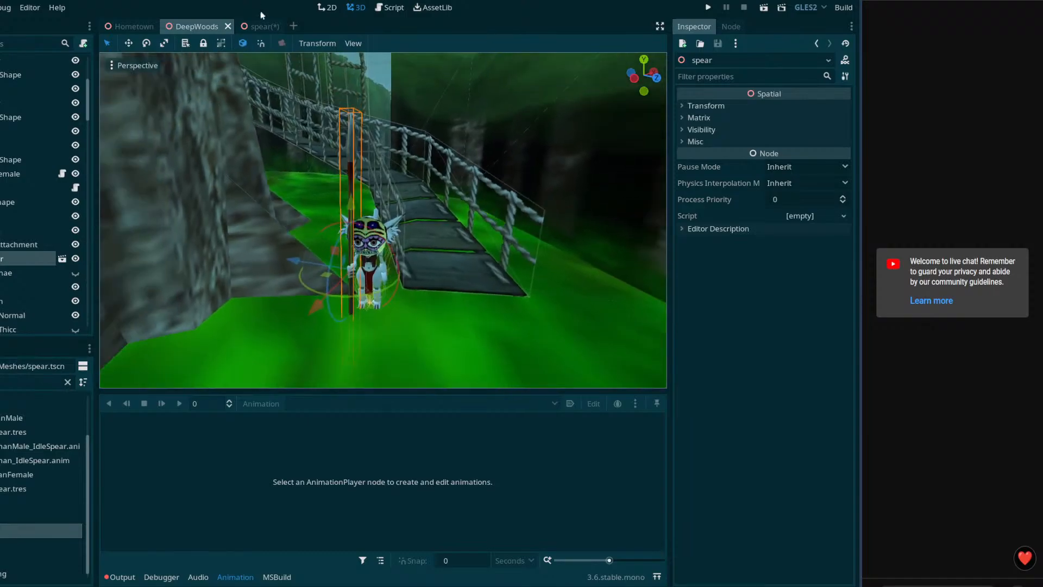
left_click(256, 27)
key("ctrl+s")
left_click(190, 28)
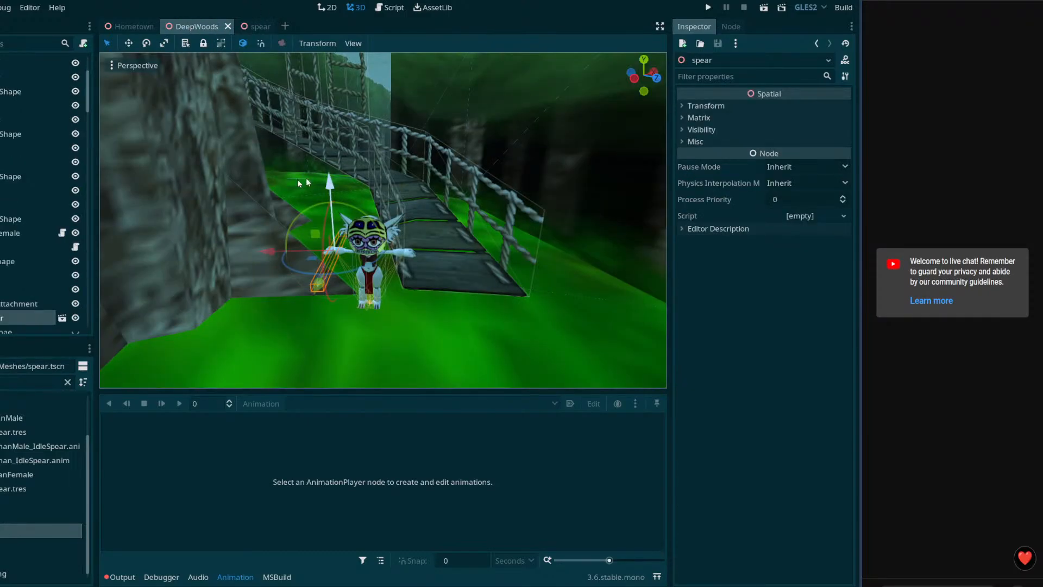
scroll(24, 315, "up", 1)
scroll(25, 315, "down", 5)
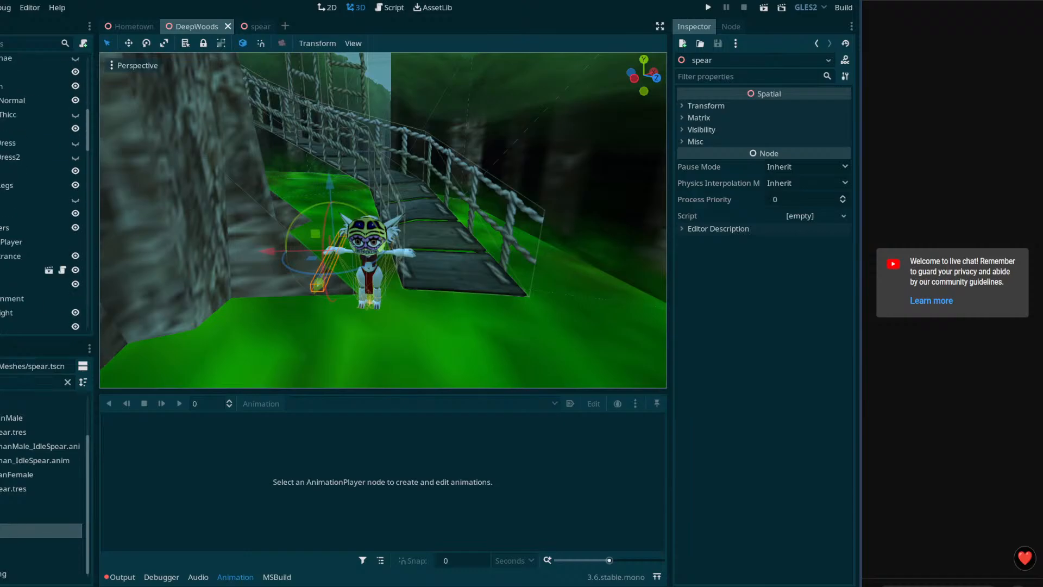
Step: Load the IdleSpear animation on the character's AnimationPlayer and save DeepWoods
left_click(14, 241)
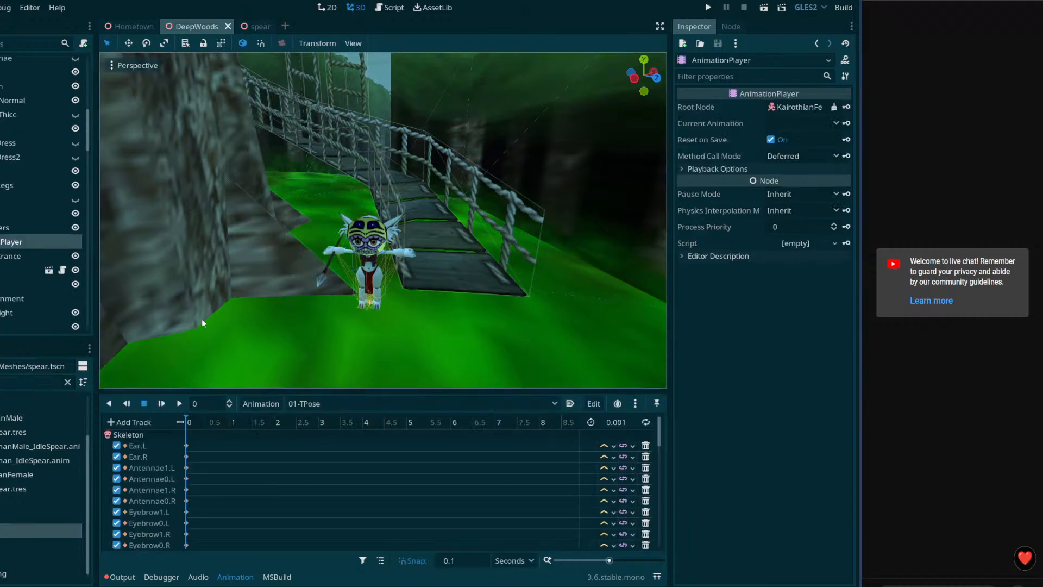
left_click(364, 404)
left_click(318, 581)
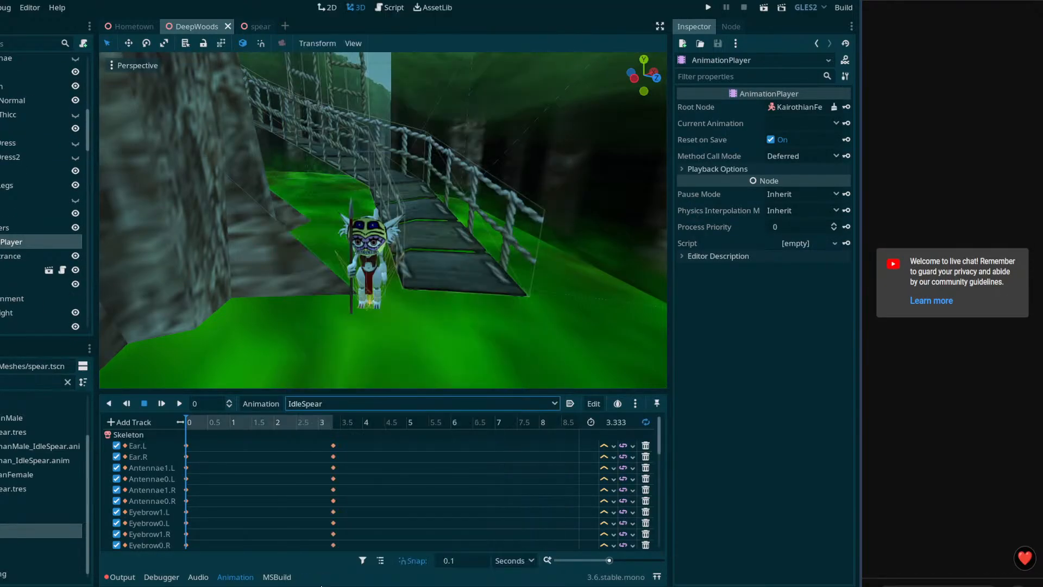
middle_click_drag(386, 340, 395, 301)
key("s")
right_click_drag(395, 300, 399, 324)
key("w")
key("s")
key("ctrl+s")
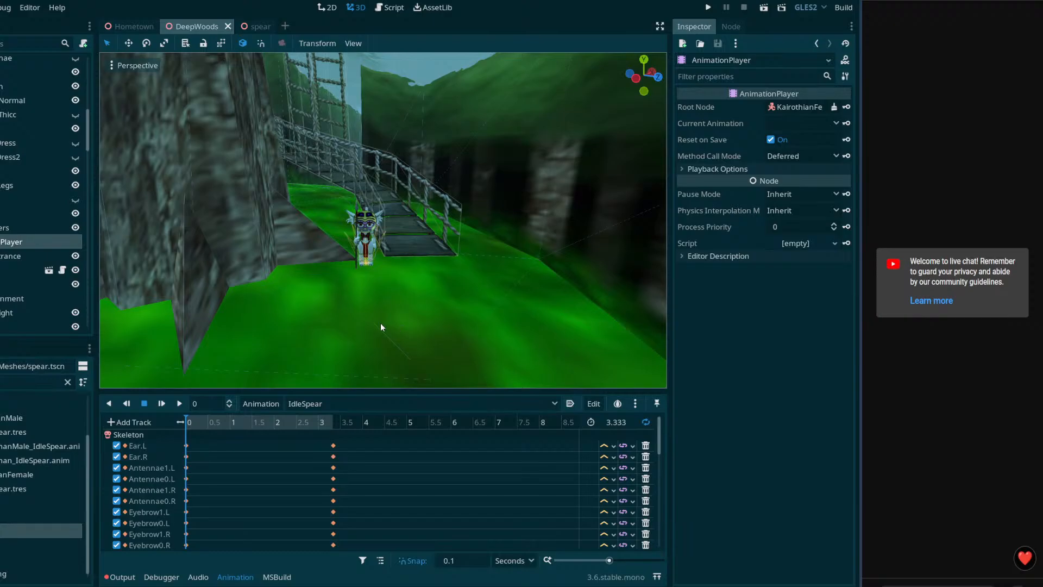
Step: Clear the file filter and select the character's collision shape, undoing a trial move
right_click_drag(363, 324, 372, 326)
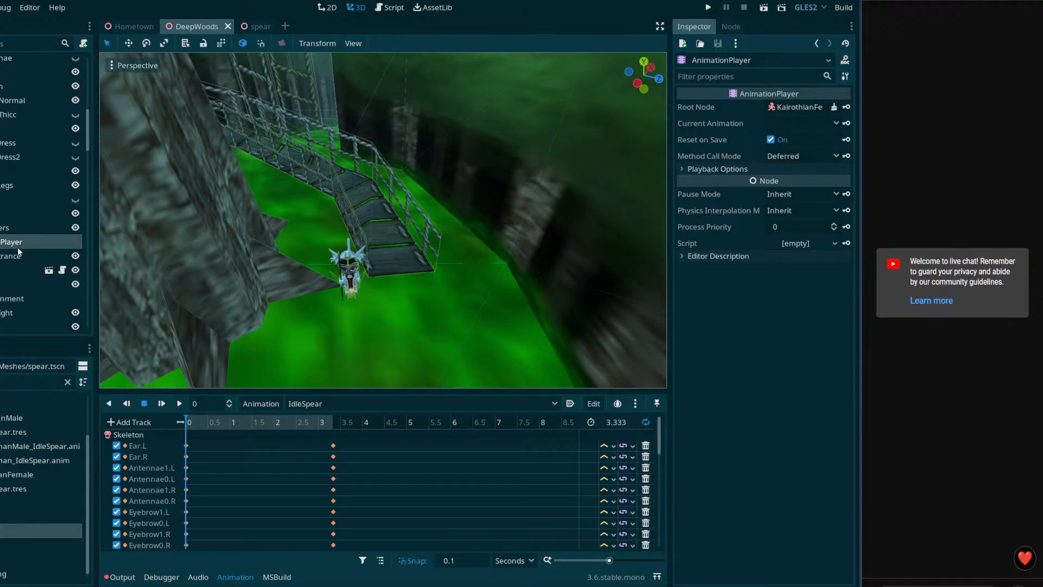
left_click(67, 382)
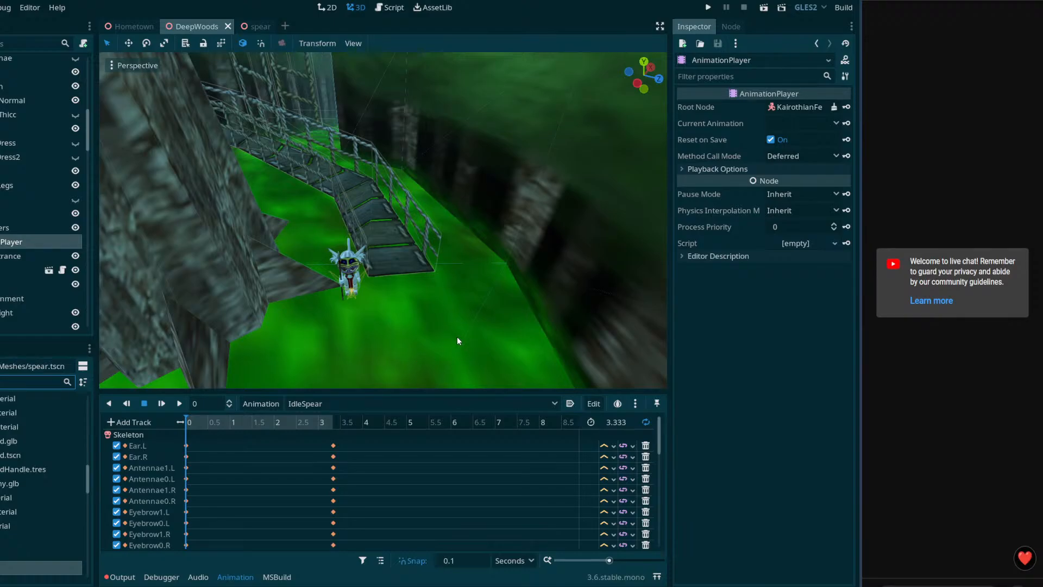
mouse_move(457, 337)
right_mouse_down()
mouse_move(337, 332)
mouse_move(380, 347)
mouse_move(434, 336)
mouse_move(391, 326)
mouse_move(467, 261)
mouse_move(532, 255)
mouse_move(466, 336)
right_mouse_up()
right_click_drag(538, 337, 402, 269)
right_click_drag(475, 239, 471, 210)
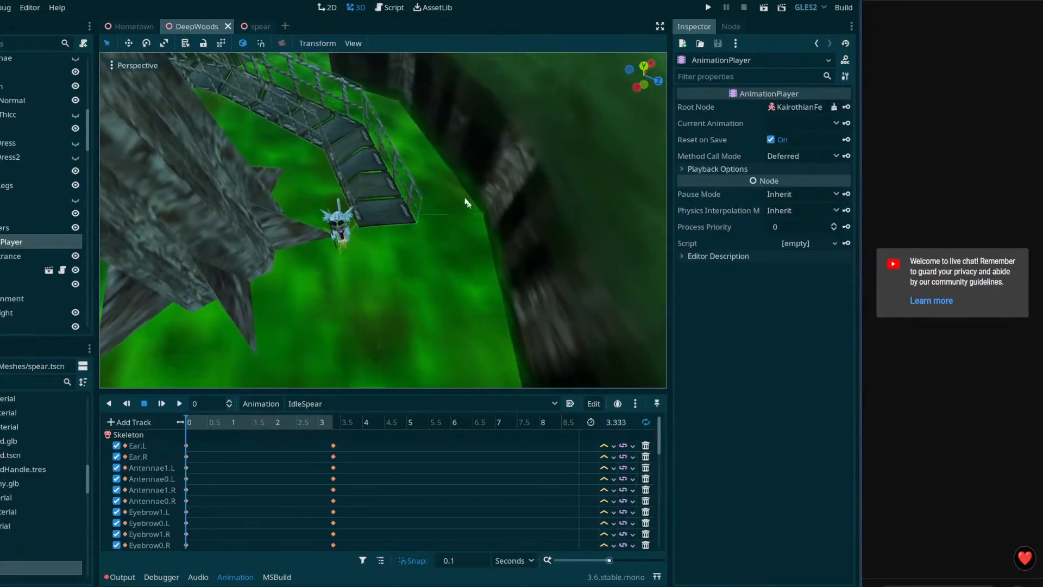
left_click(348, 226)
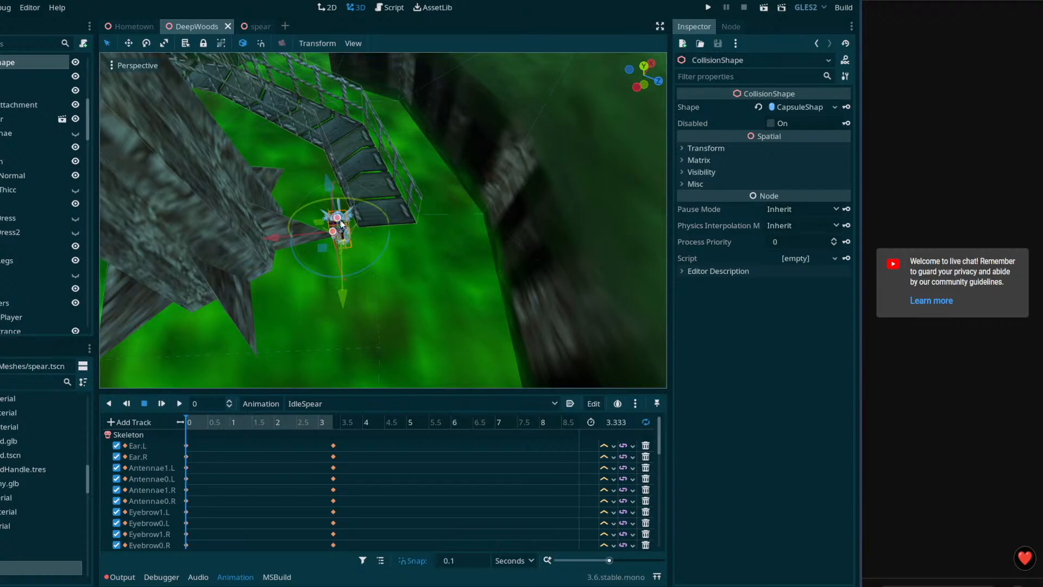
left_click_drag(280, 236, 278, 233)
key("ctrl+z")
key("w")
right_click_drag(437, 219, 287, 171)
key("s")
Step: Select Tree009 and fly around the bridge and spear-holding character
key("w")
key("d")
key("w")
left_click(403, 177)
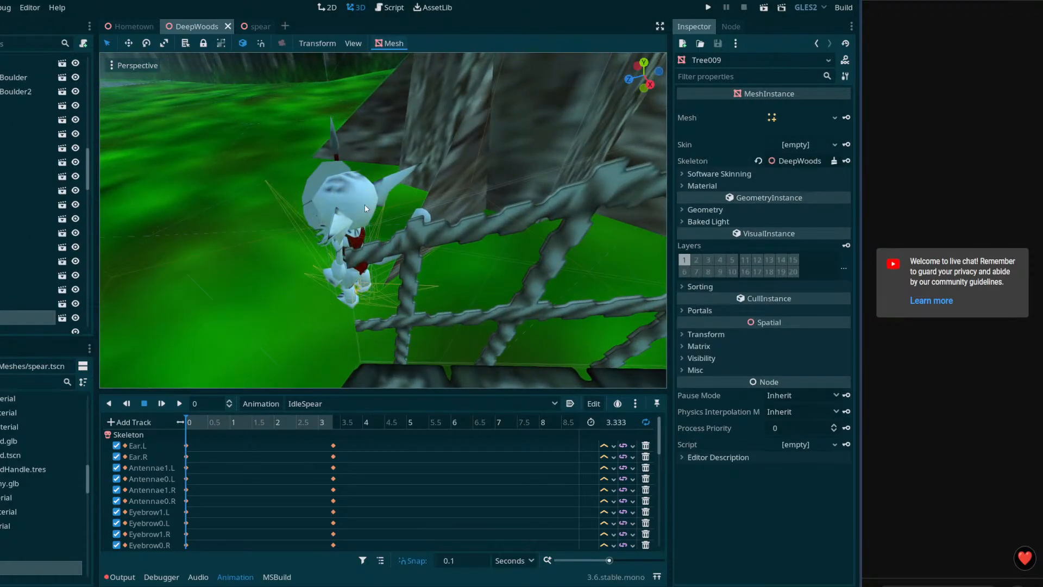
right_click_drag(359, 201, 454, 82)
key("s")
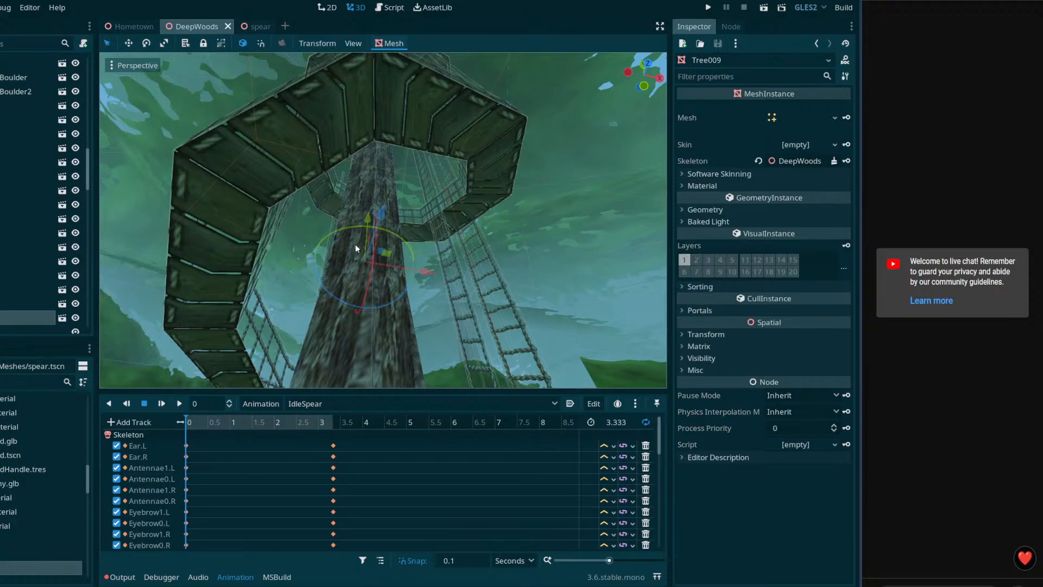
right_click_drag(346, 244, 348, 344)
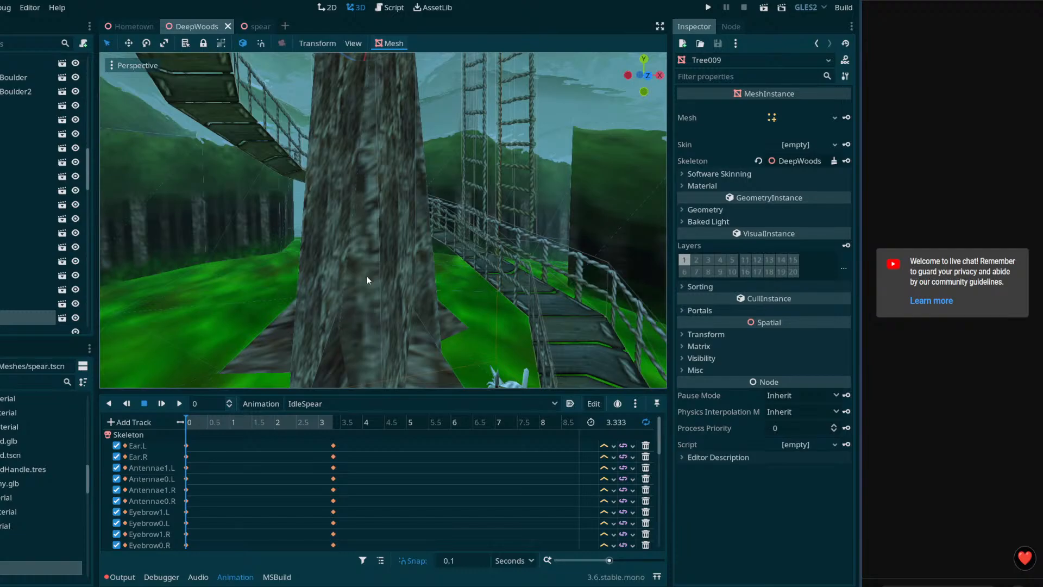
right_click_drag(418, 275, 449, 273)
Step: Save the DeepWoods scene and bring the OBS window to the front
key("w")
key("w")
key("w")
key("w")
key("w")
key("ctrl+s")
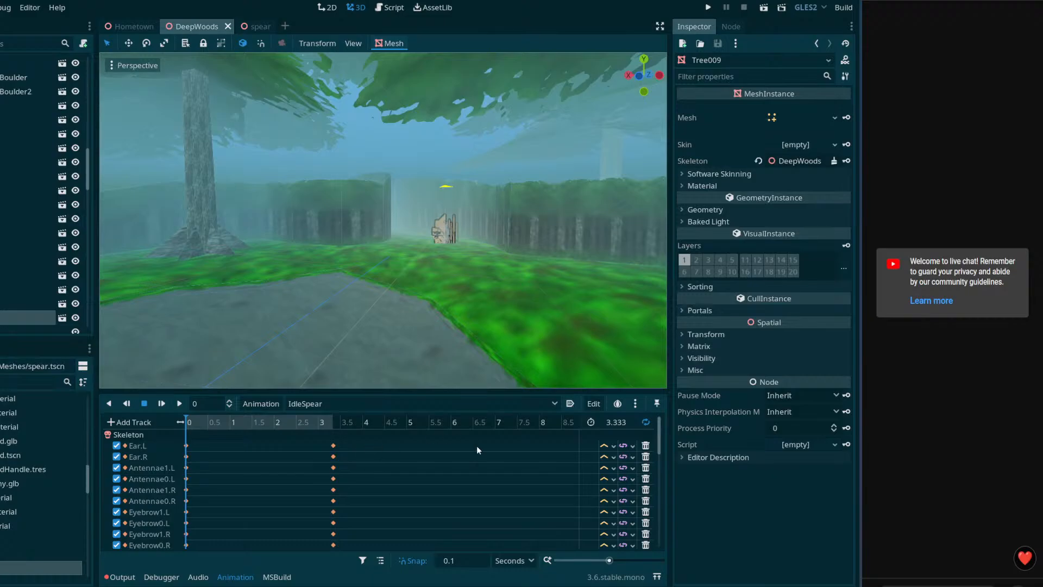
right_click_drag(463, 304, 570, 313)
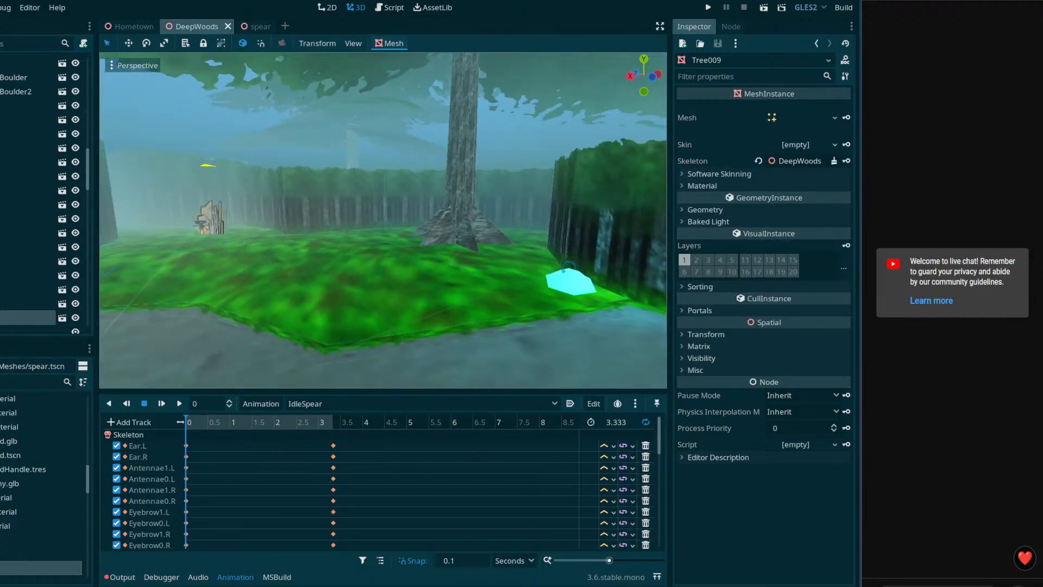
left_click(61, 586)
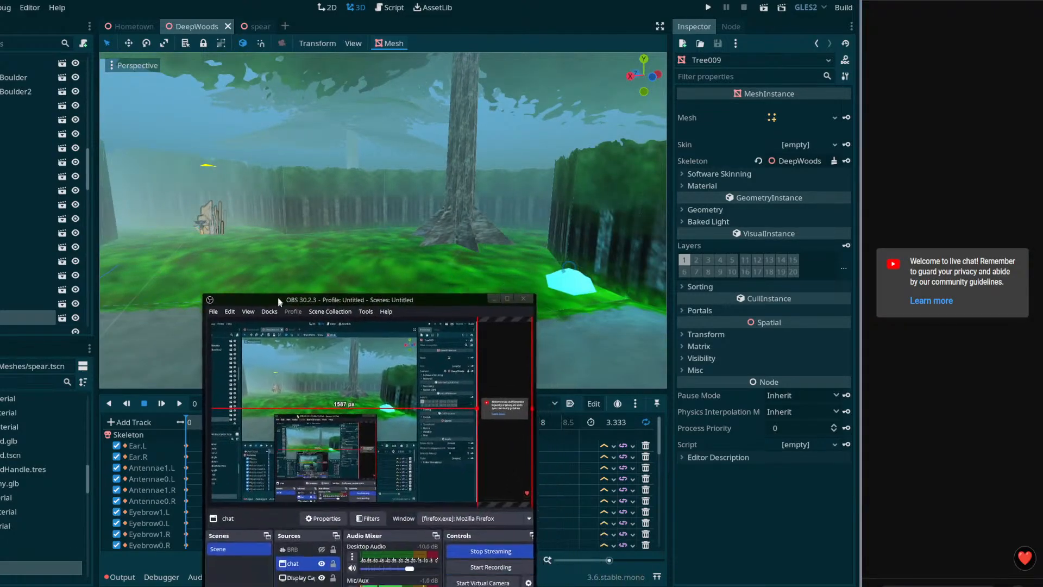